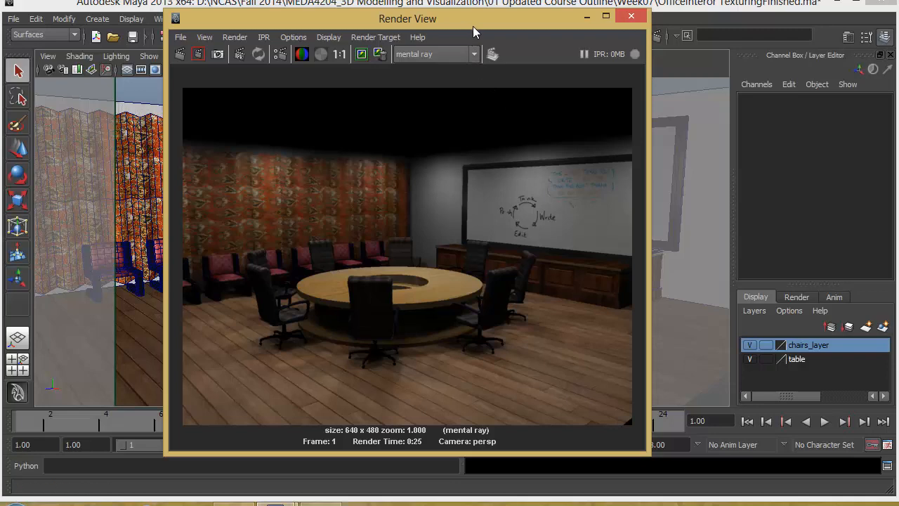
- Minimise the Render View and open the scene OfficeInteror Texturing.ma from the Week07 folder, saving the changes to the current scene
drag(473, 26, 549, 21)
click(662, 11)
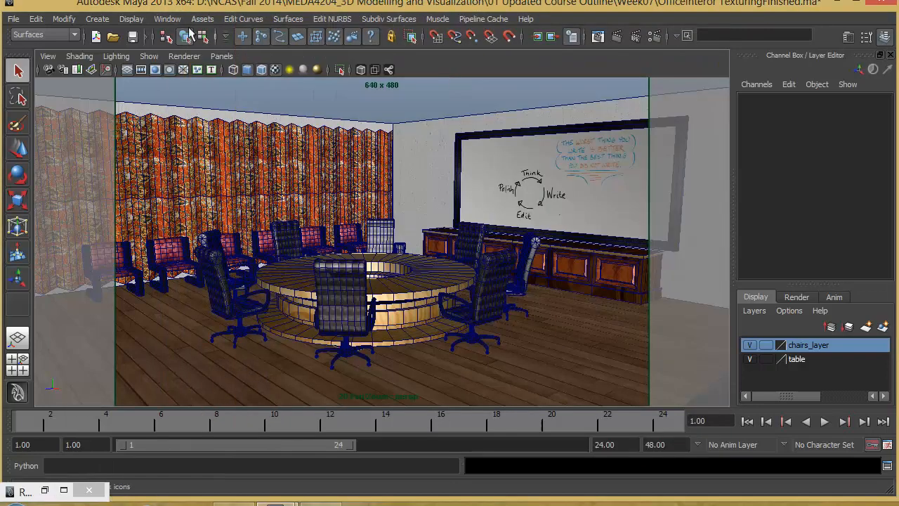
click(112, 36)
click(246, 104)
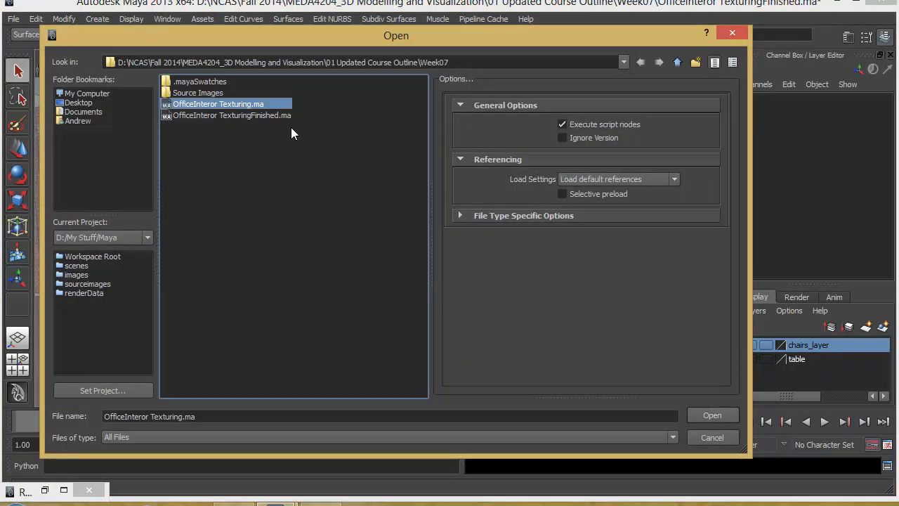
click(712, 415)
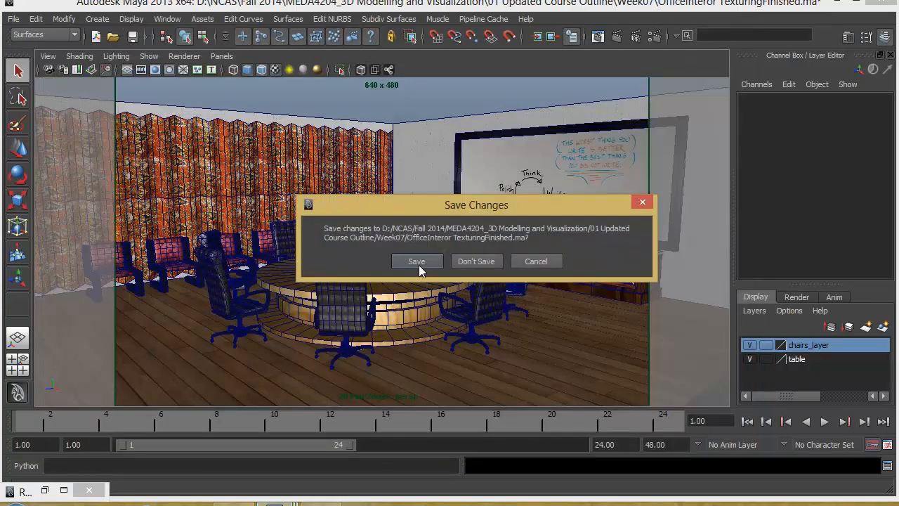
click(418, 260)
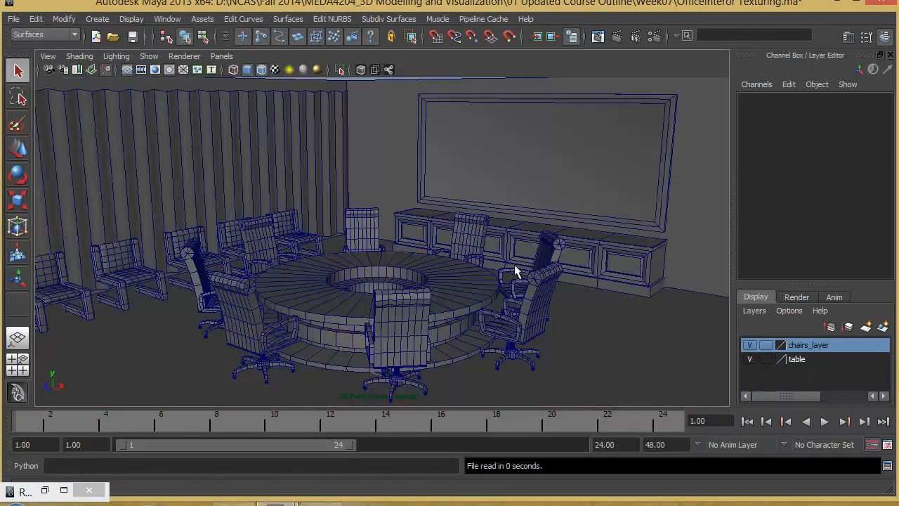
- Open the Hypershade to view the scene's existing materials, and minimise it to uncover the whole room
alt+right_drag(514, 264, 260, 236)
alt+drag(260, 237, 258, 244)
alt+right_drag(259, 243, 484, 284)
click(167, 19)
mouse_move(171, 66)
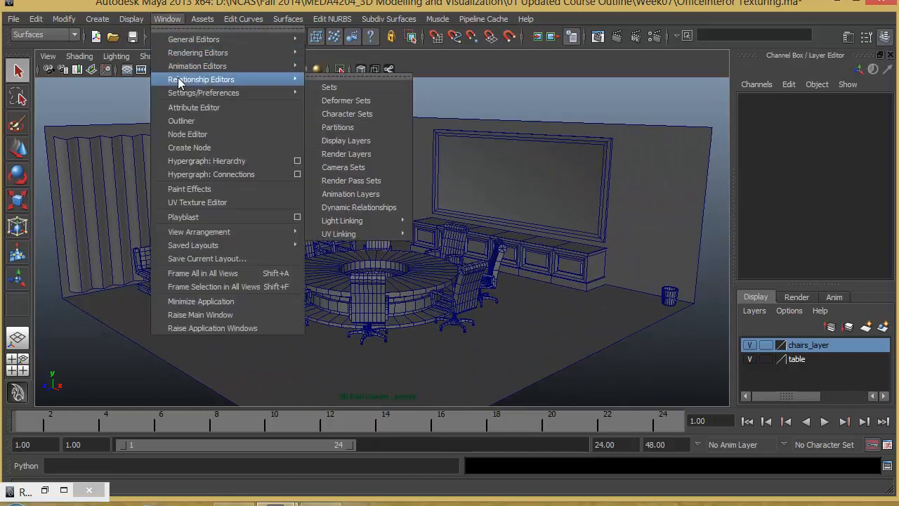
mouse_move(200, 53)
click(340, 89)
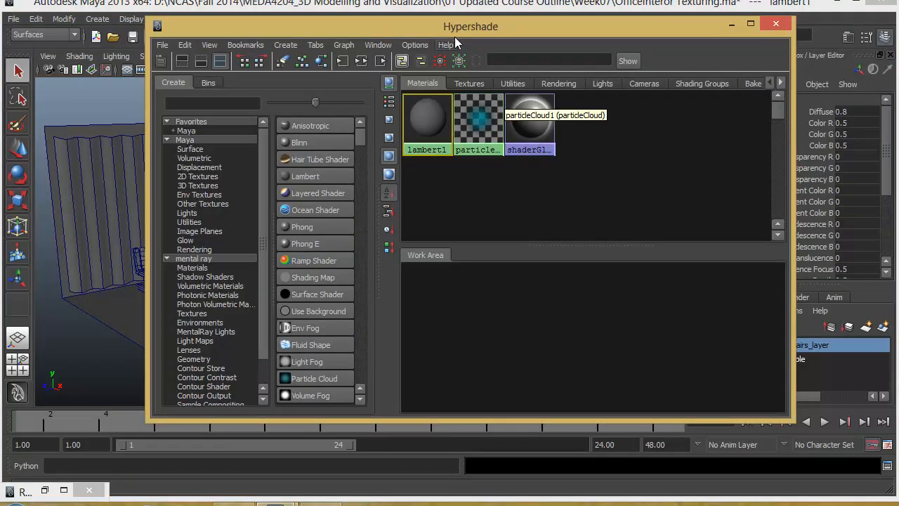
drag(457, 27, 655, 28)
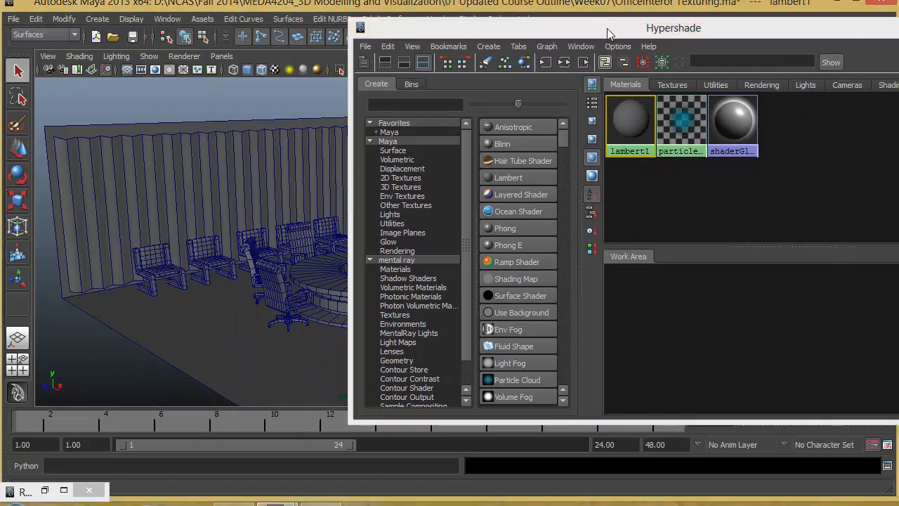
drag(607, 28, 248, 41)
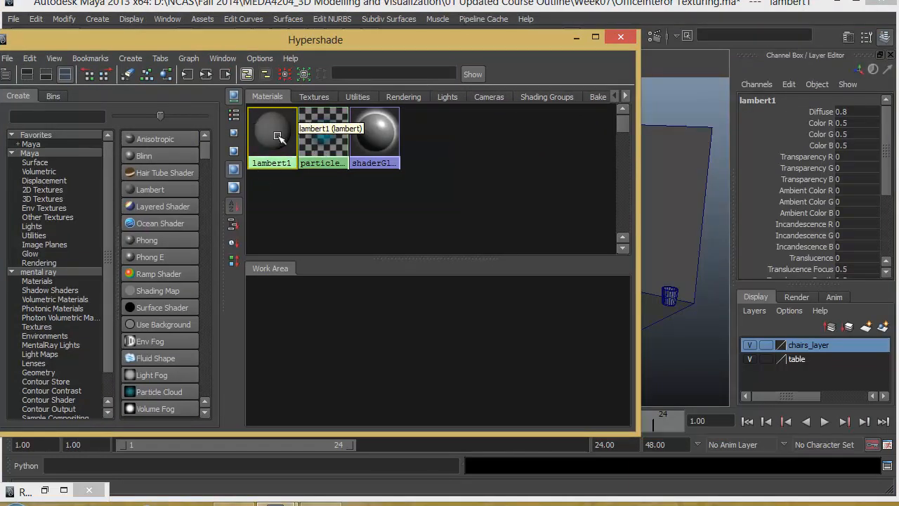
drag(251, 43, 366, 41)
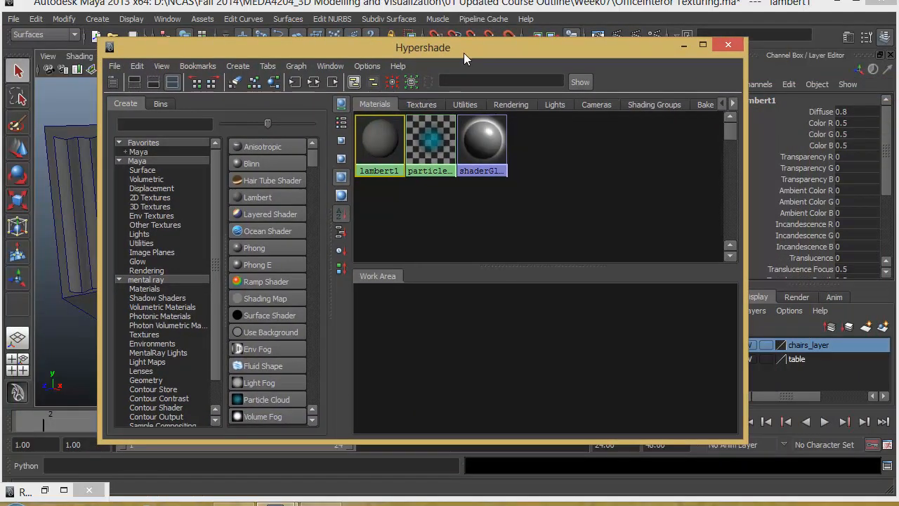
drag(461, 42, 673, 47)
click(210, 343)
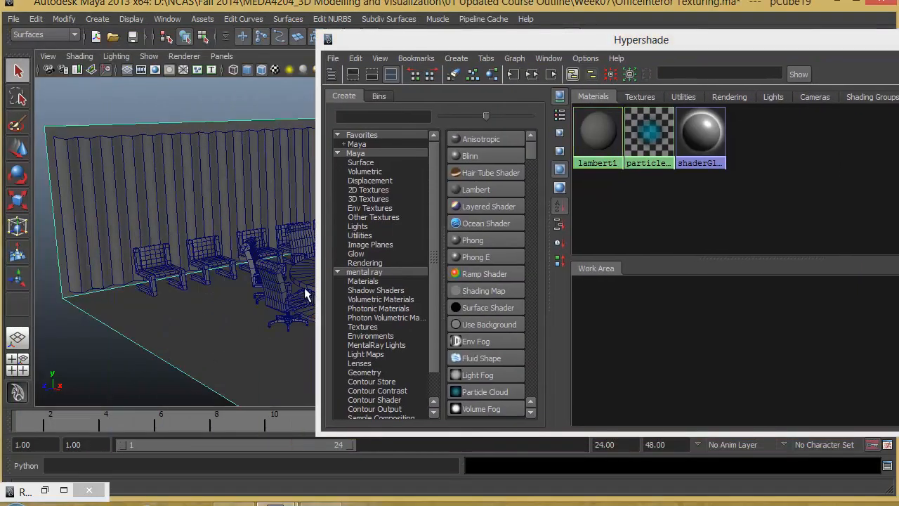
click(892, 40)
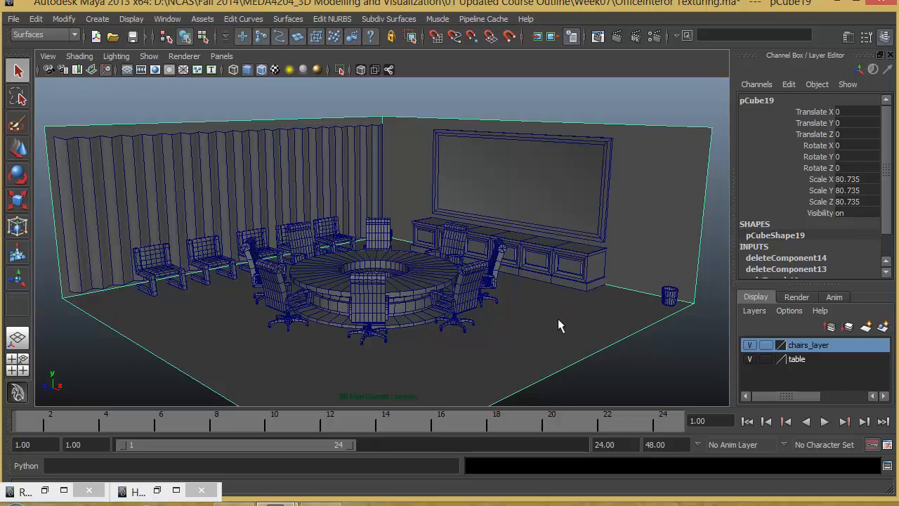
- Switch the room mesh to face selection and select its floor face
right_drag(555, 318, 553, 295)
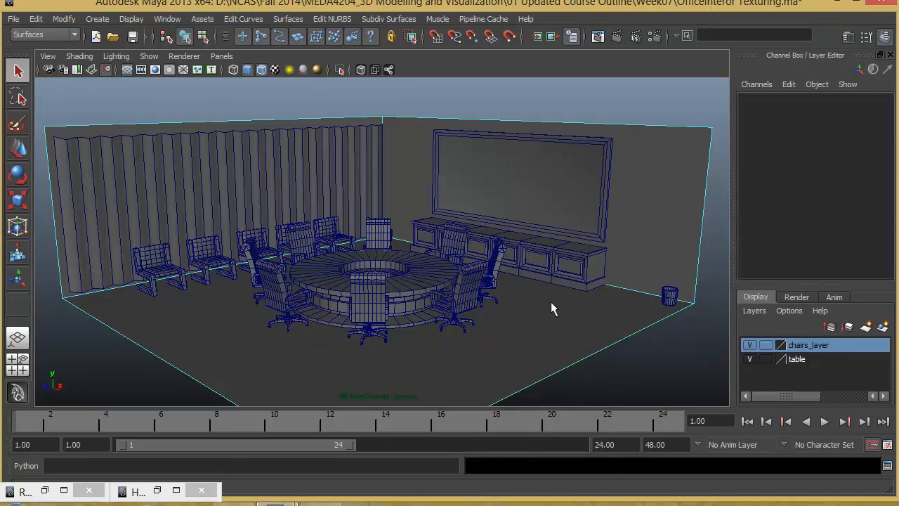
click(536, 314)
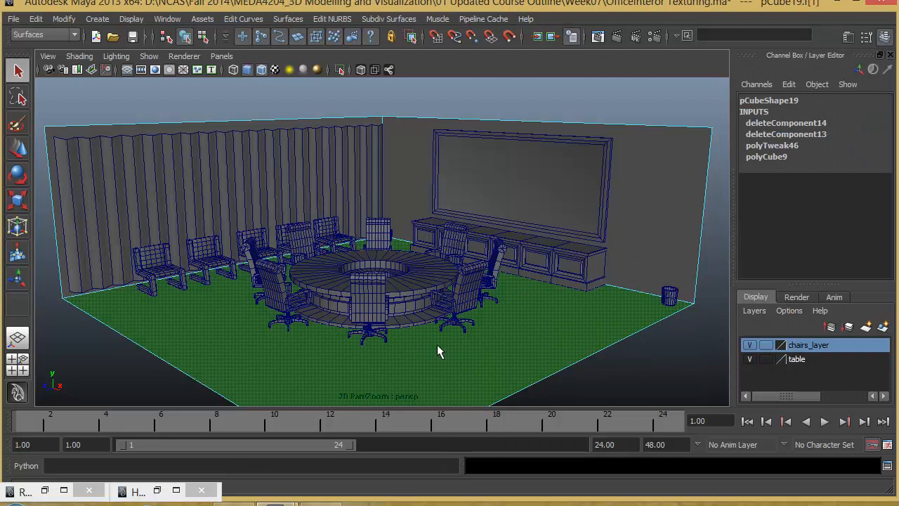
click(619, 198)
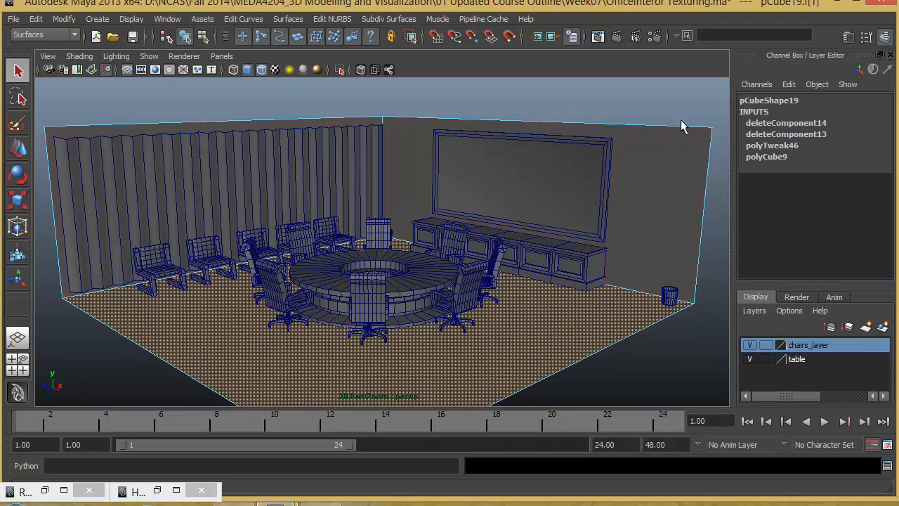
click(554, 326)
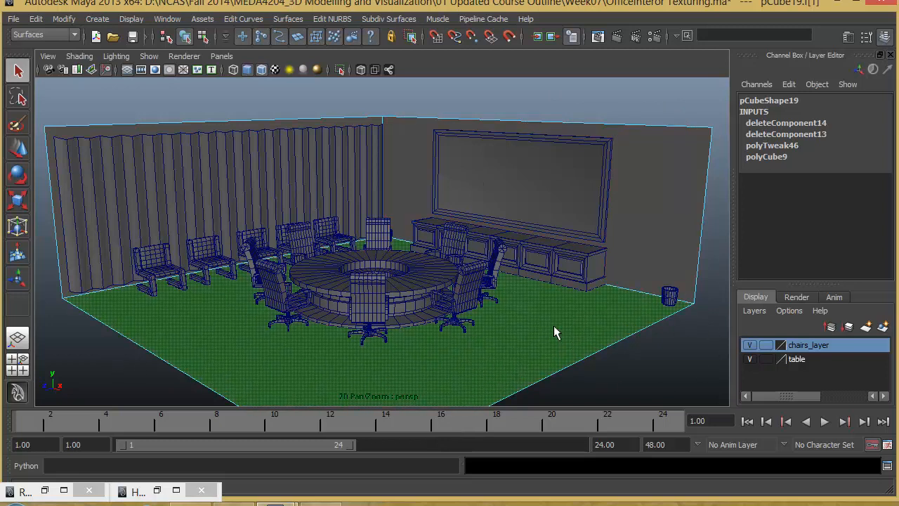
- Assign a new Blinn material to the selected floor face and name the material Floor
right_click(513, 320)
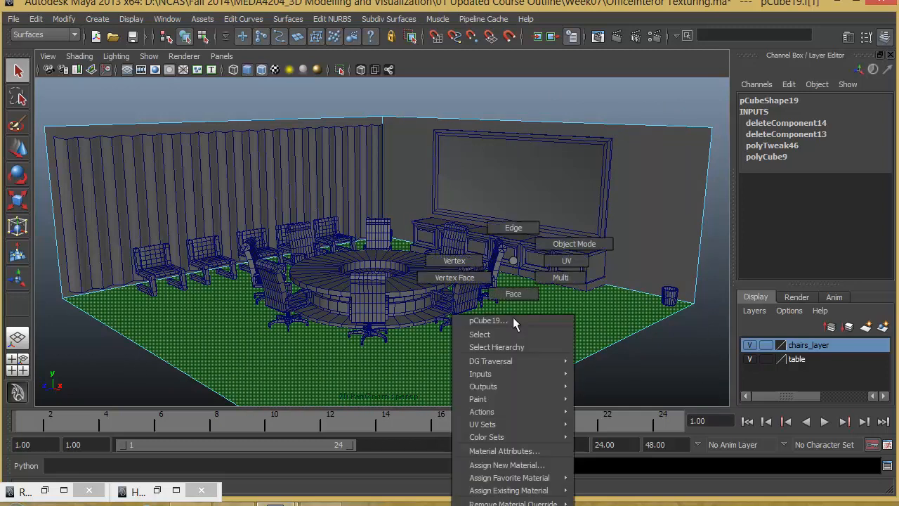
click(507, 465)
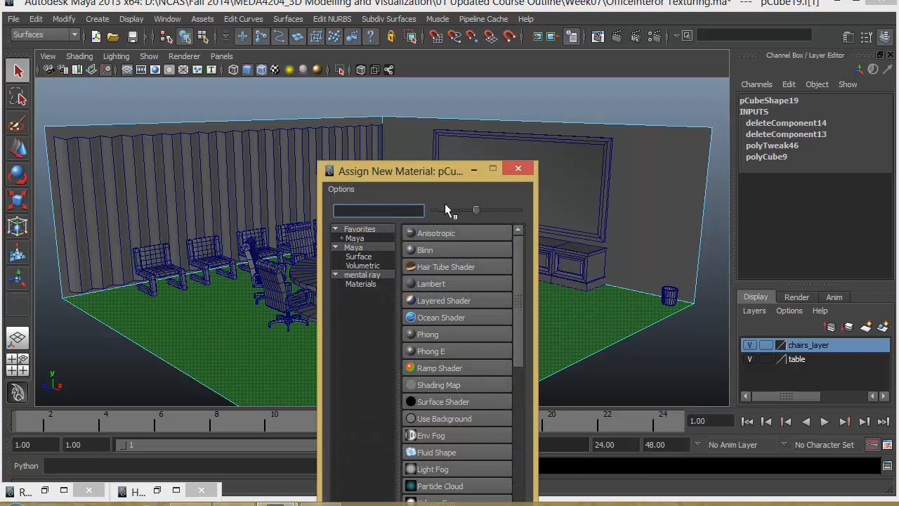
drag(440, 175, 502, 72)
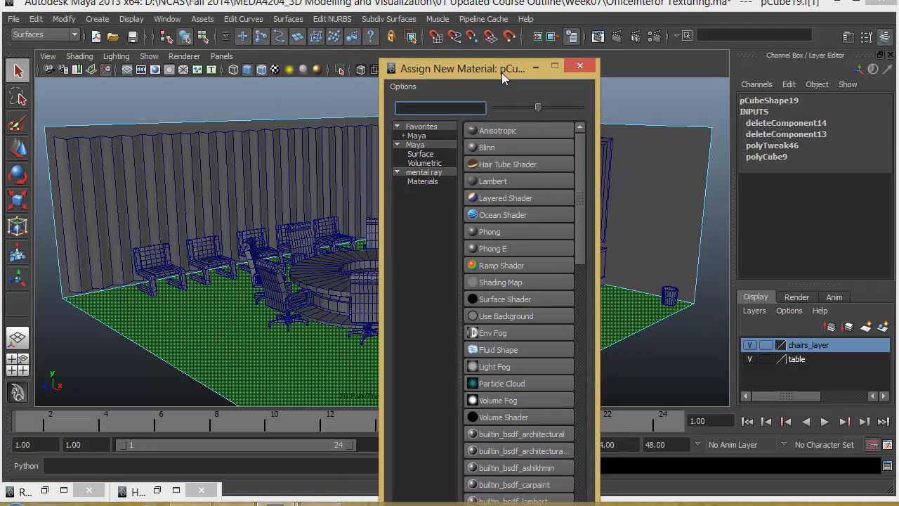
click(501, 146)
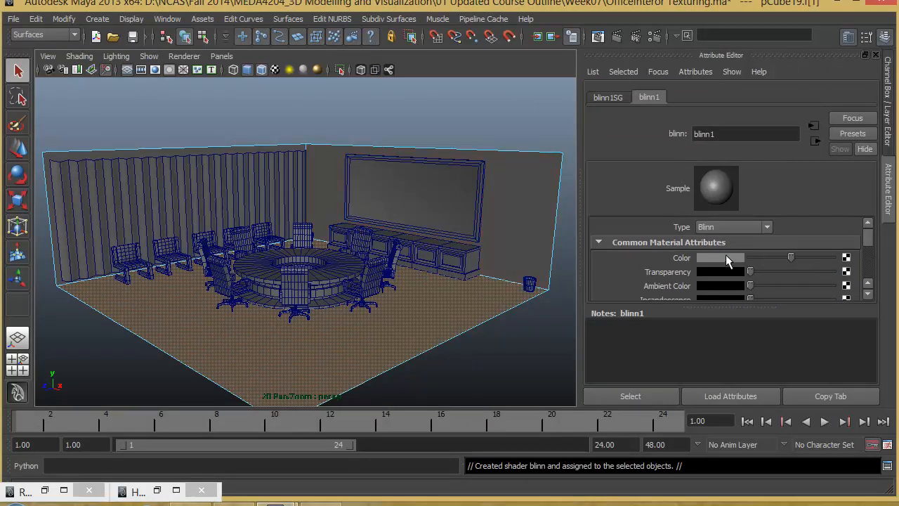
click(739, 132)
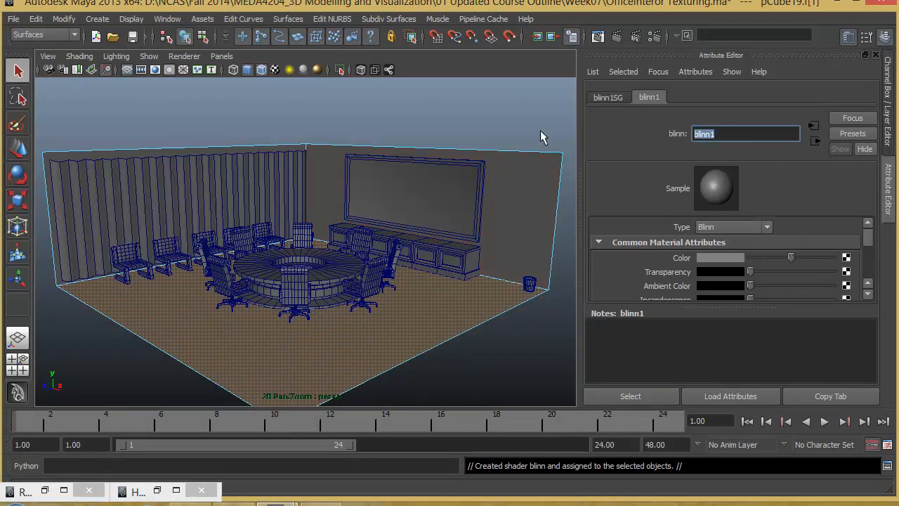
text(Floor)
key(Return)
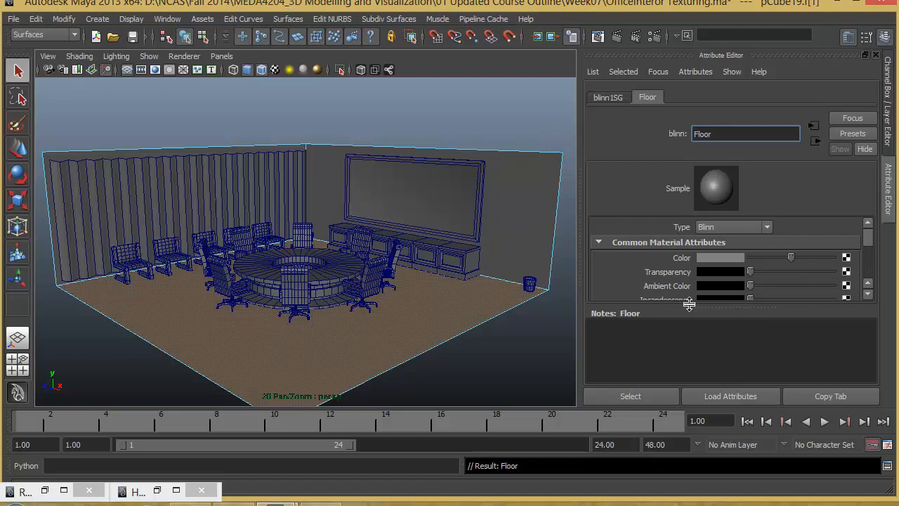
- Map a File texture to the Floor material's color, using Douglas_Fir_Original_View - Copy.jpg from the Week07 Source Images folder
drag(689, 306, 688, 382)
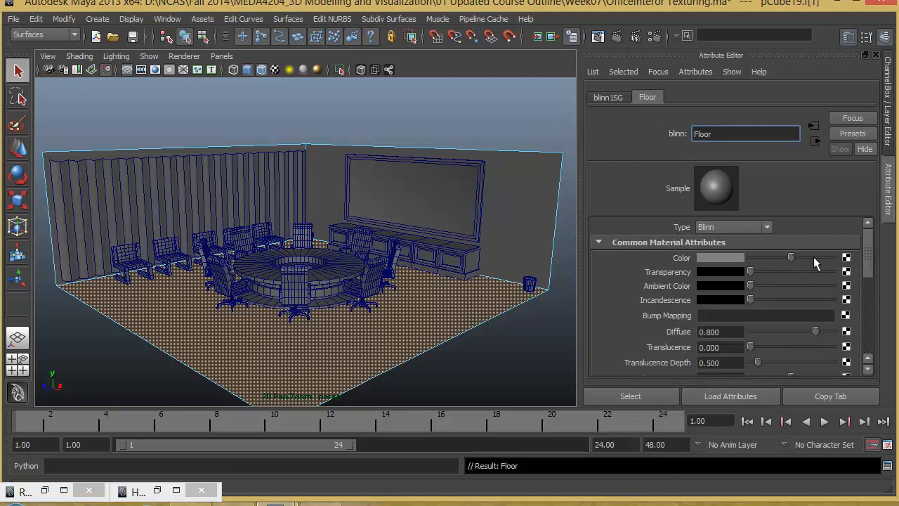
click(846, 259)
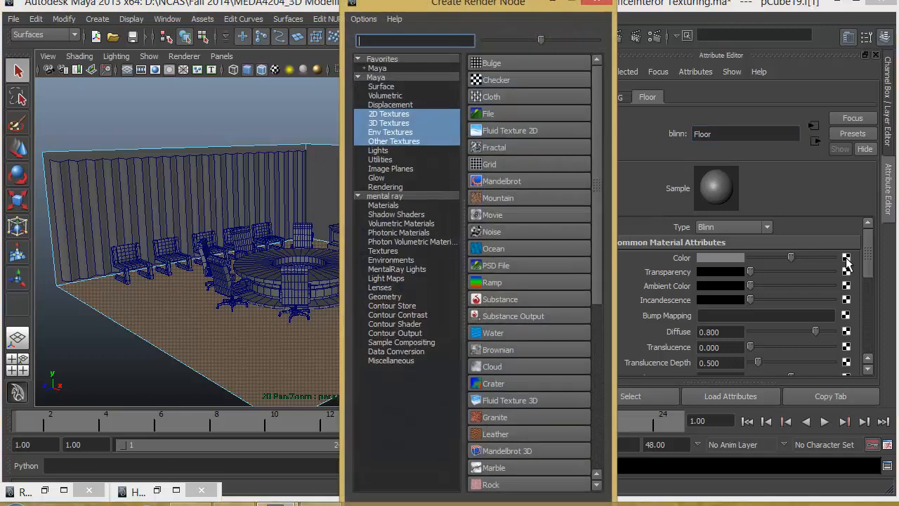
click(510, 112)
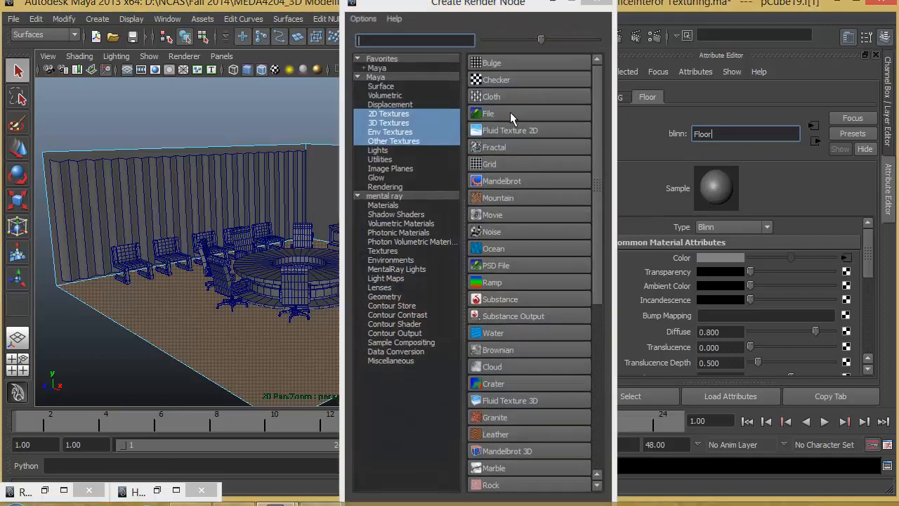
click(852, 295)
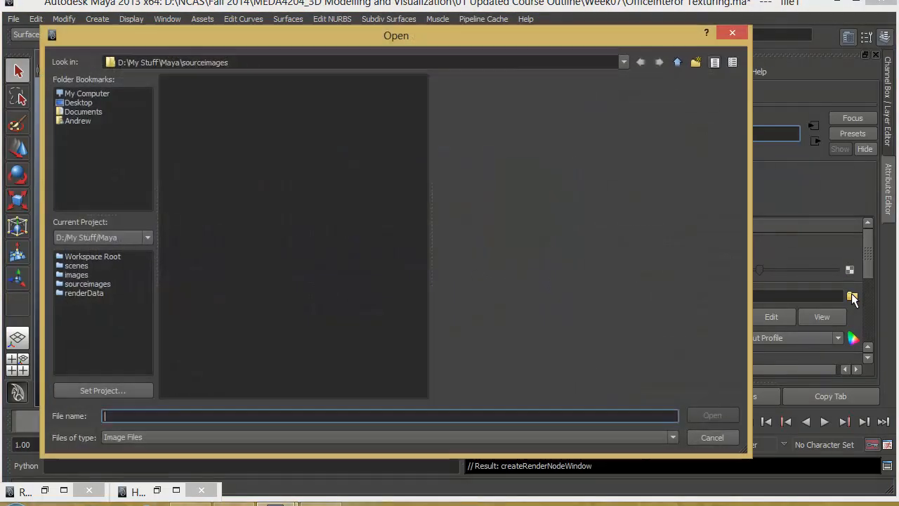
click(624, 63)
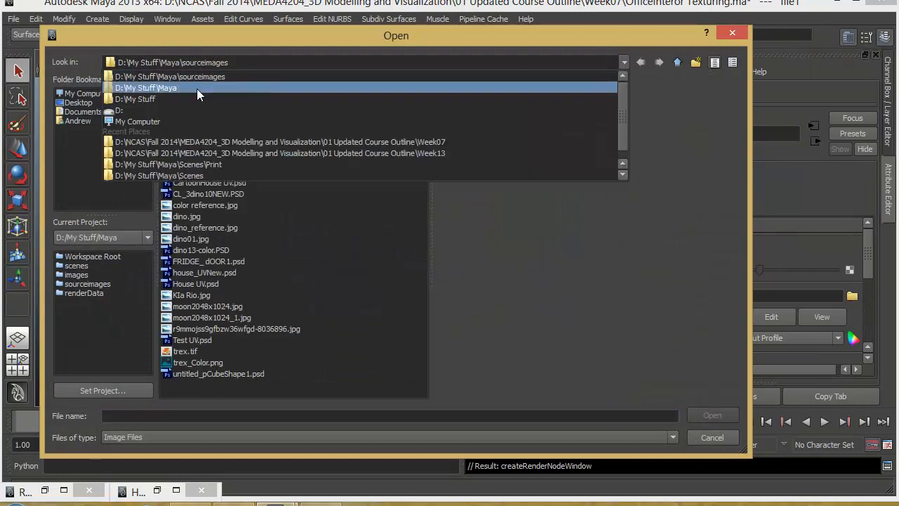
click(301, 142)
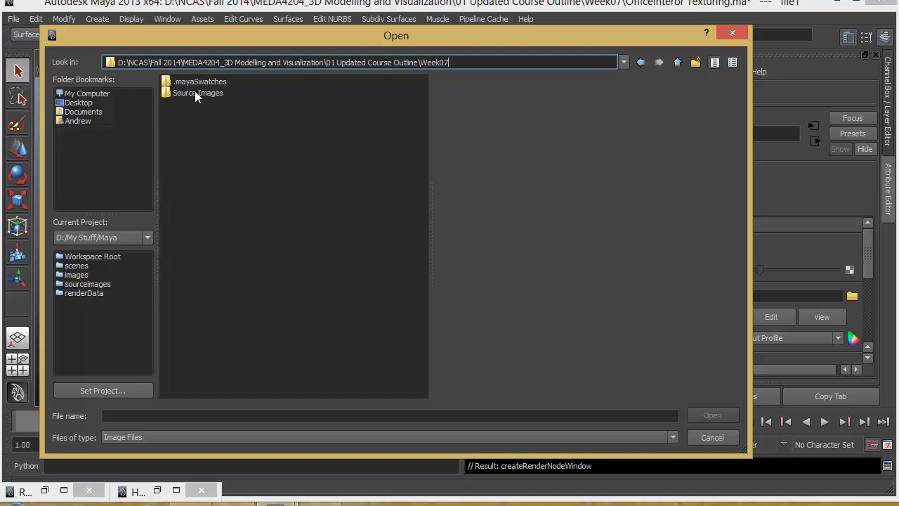
double_click(197, 95)
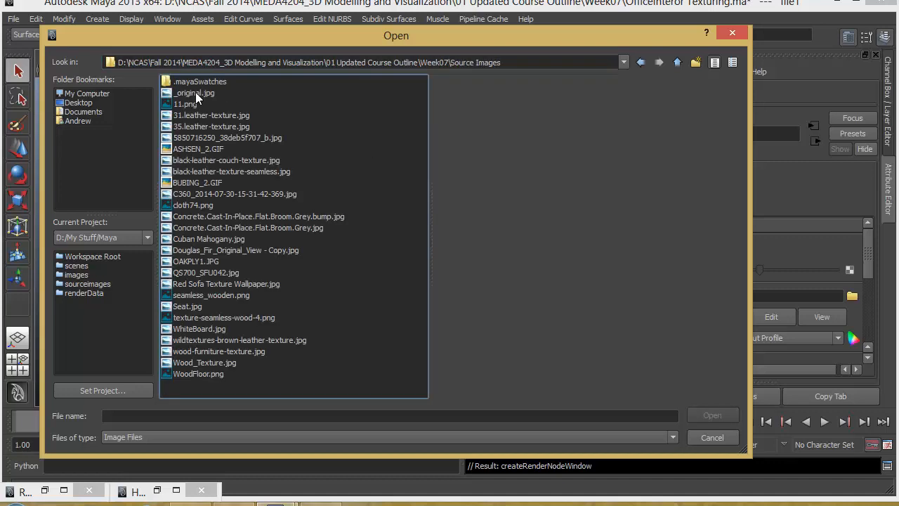
click(235, 250)
click(712, 415)
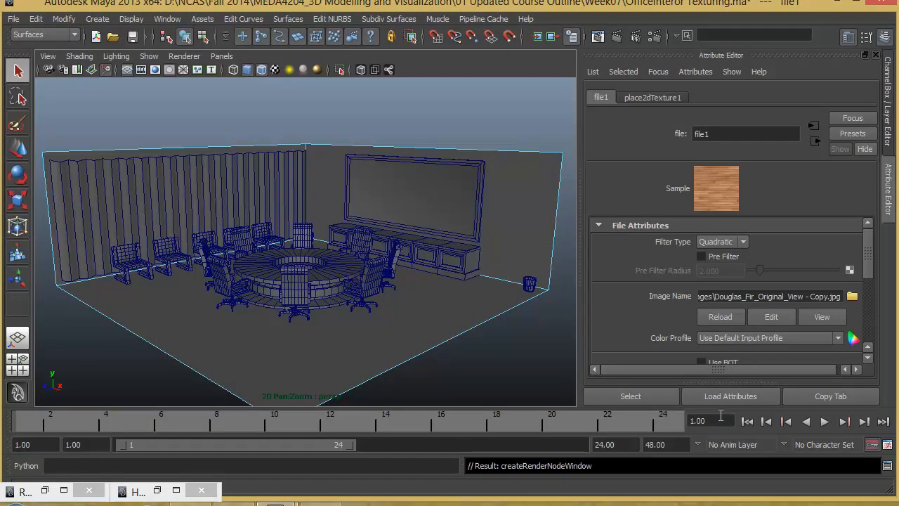
- Turn on textured display in the perspective view and inspect the wood texture across the room's floor
alt+drag(415, 328, 459, 260)
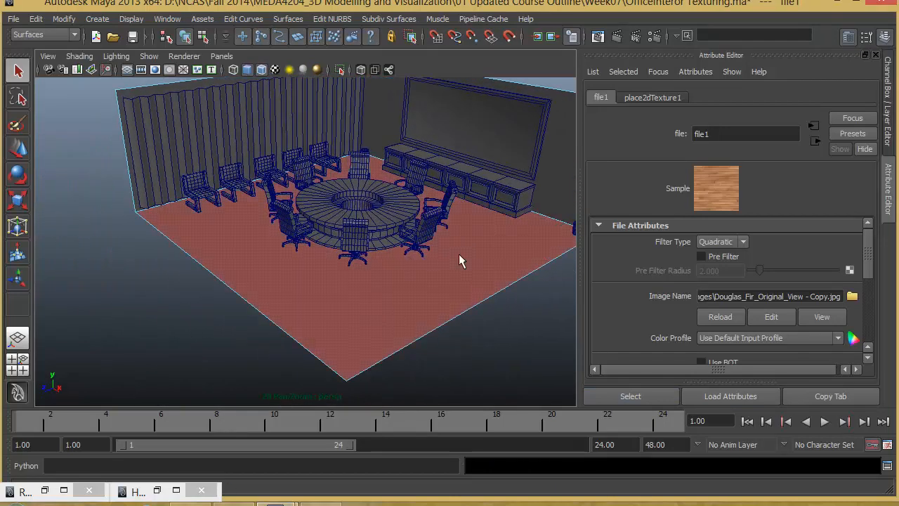
click(391, 275)
alt+middle_drag(438, 287, 421, 311)
alt+drag(432, 281, 430, 260)
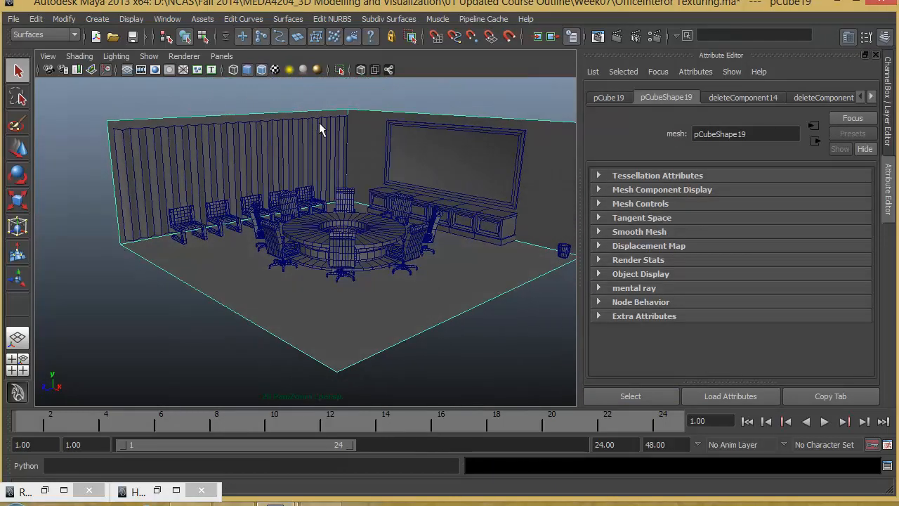
click(274, 69)
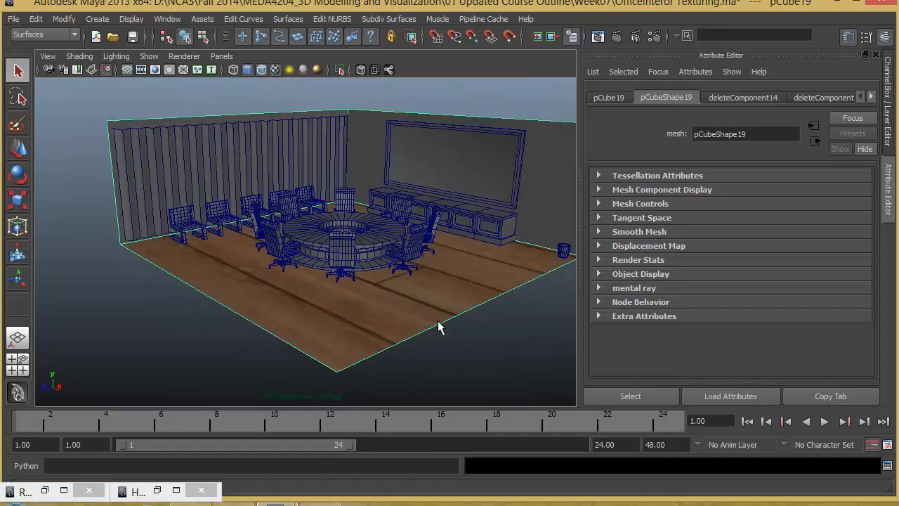
alt+drag(442, 328, 417, 345)
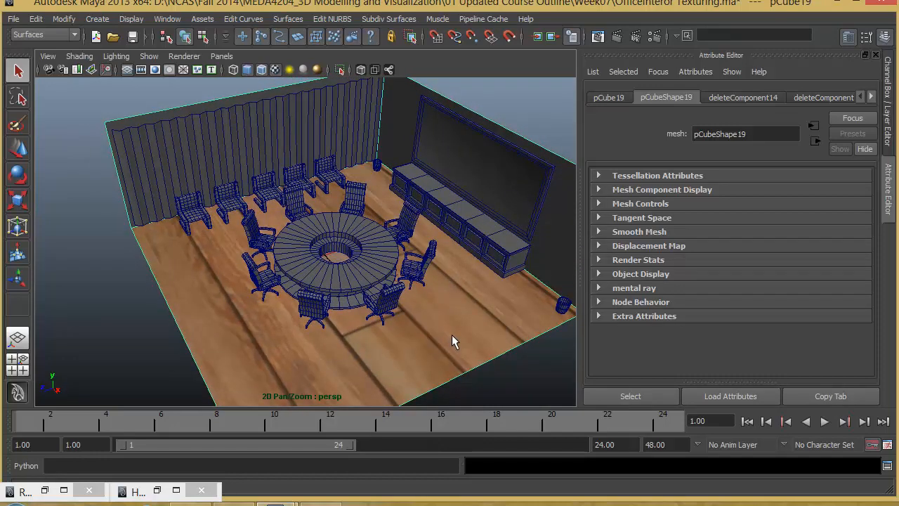
mouse_move(464, 339)
alt+mouse_down()
mouse_move(442, 327)
mouse_move(447, 339)
alt+mouse_up()
alt+middle_drag(447, 333, 406, 300)
alt+right_drag(406, 300, 305, 332)
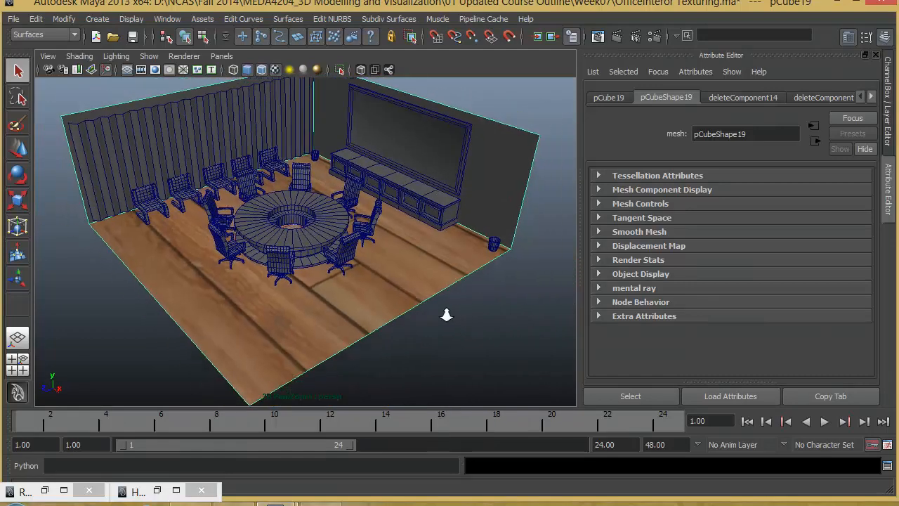
alt+middle_drag(447, 313, 468, 315)
alt+right_drag(467, 315, 468, 317)
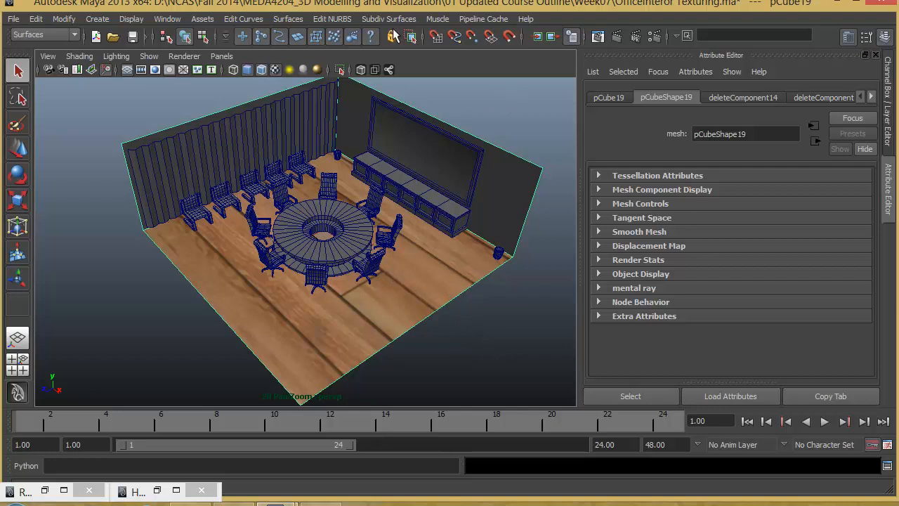
- Switch to the Polygons menu set and review the available UV creation commands
click(47, 31)
click(47, 55)
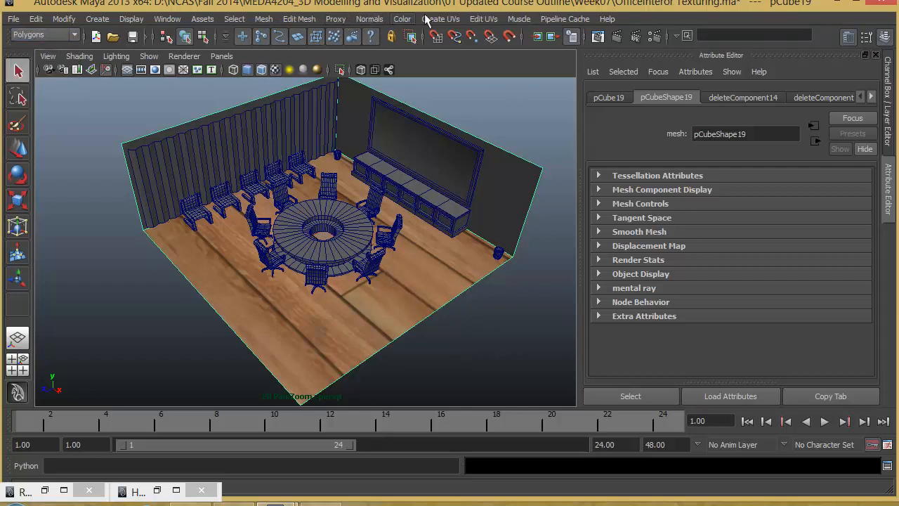
click(449, 19)
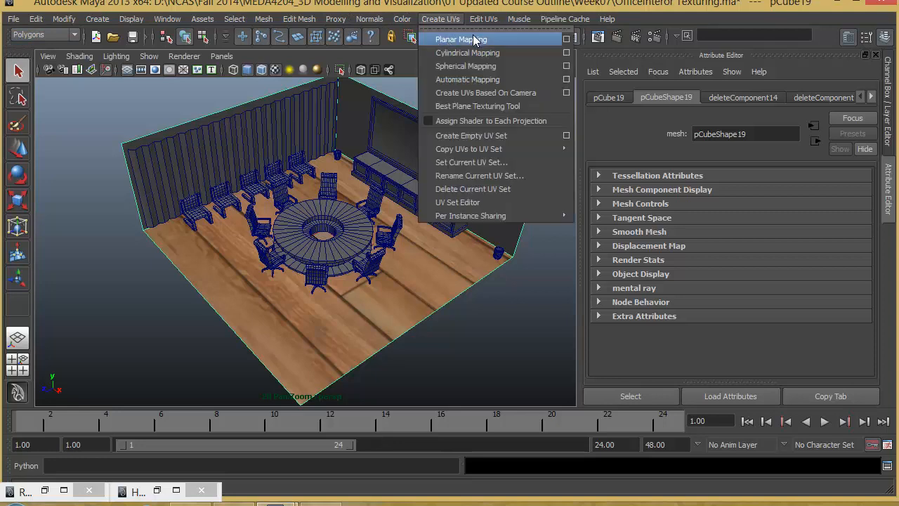
click(461, 4)
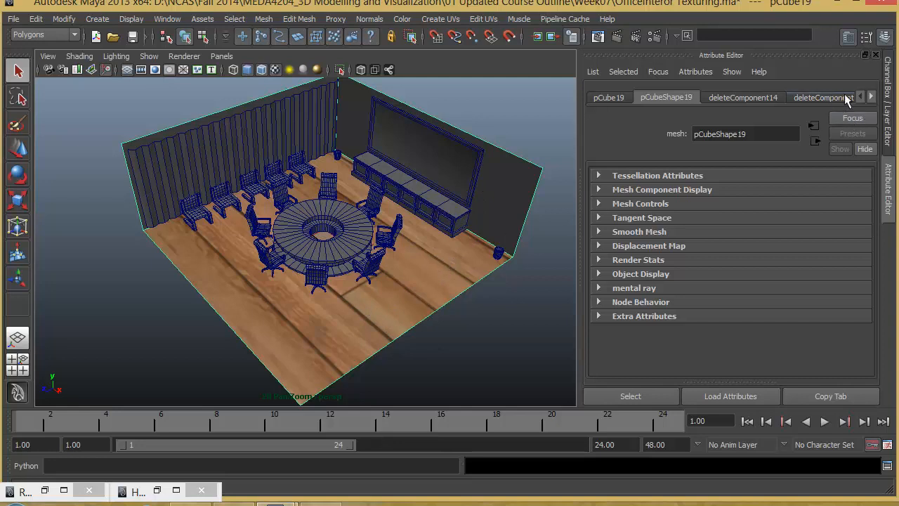
- Check the room mesh's construction history nodes and delete the history of the selected mesh
click(871, 97)
click(871, 97)
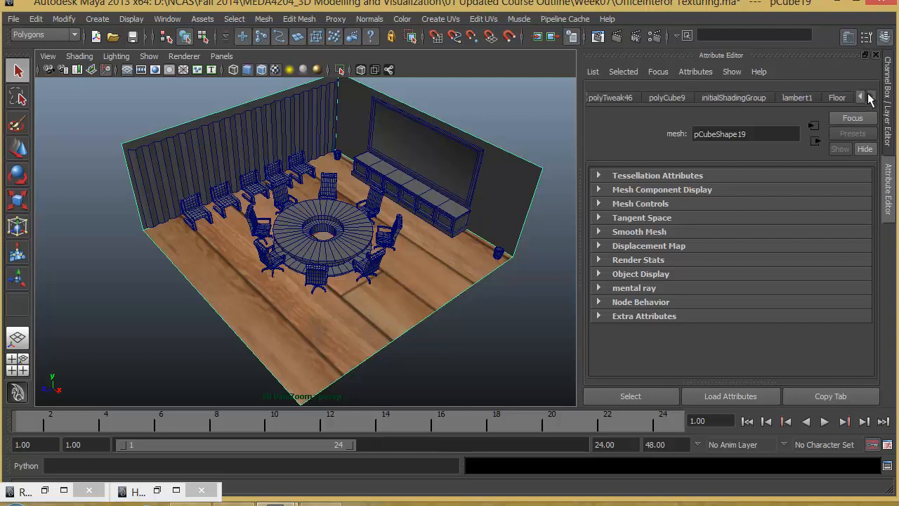
click(32, 20)
mouse_move(107, 163)
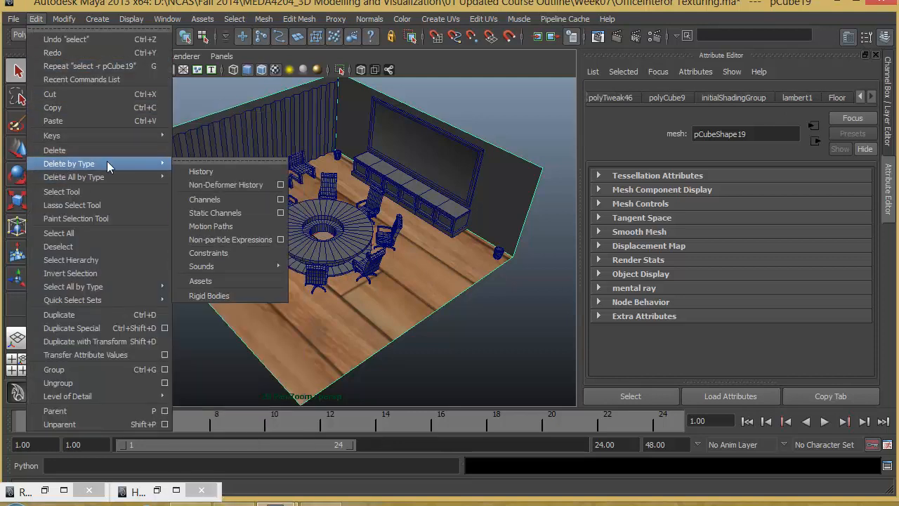
click(200, 173)
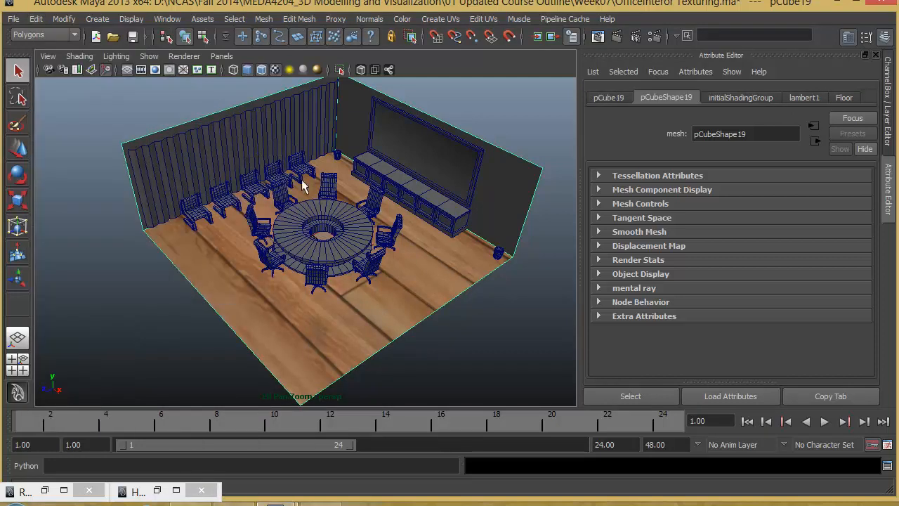
- Open the 2D placement settings of the wood file texture connected to the Floor material's color
click(808, 98)
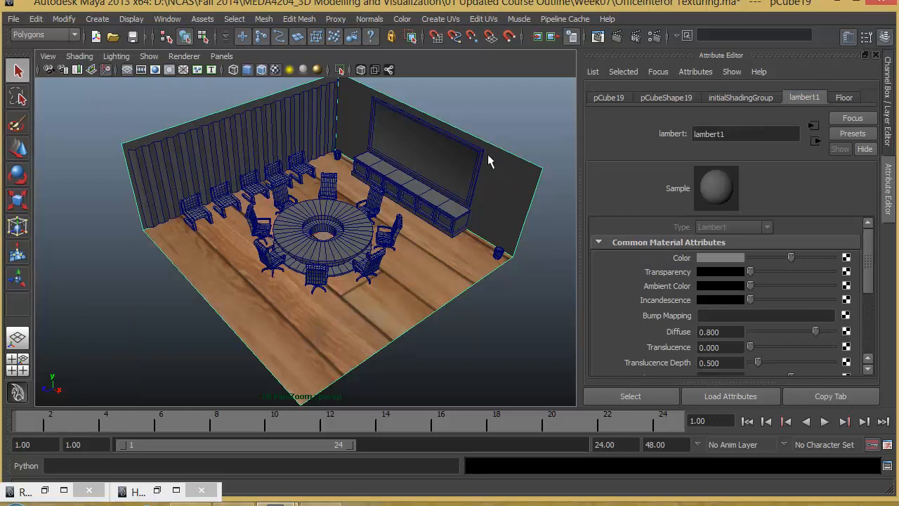
click(836, 99)
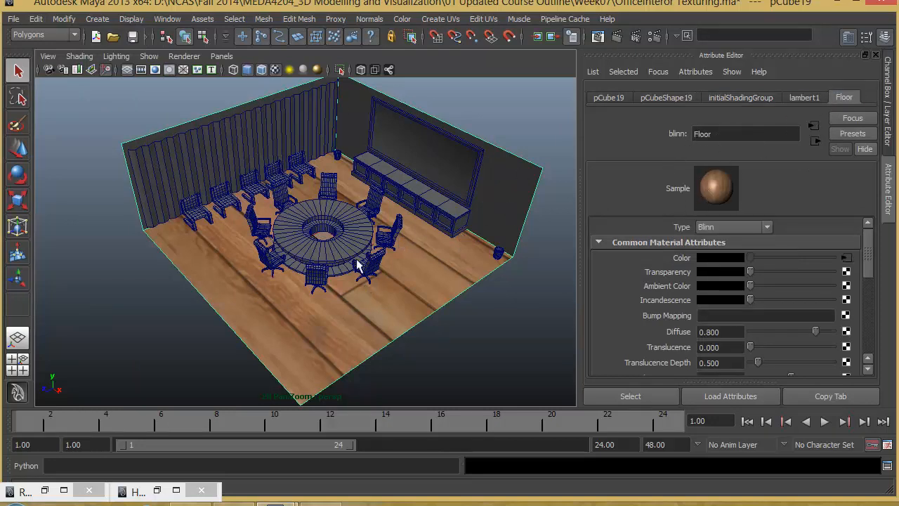
click(846, 258)
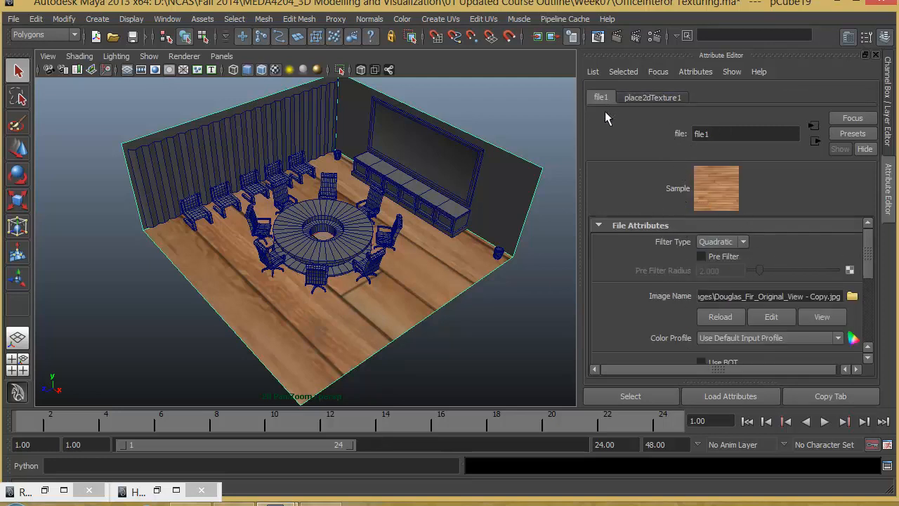
click(651, 96)
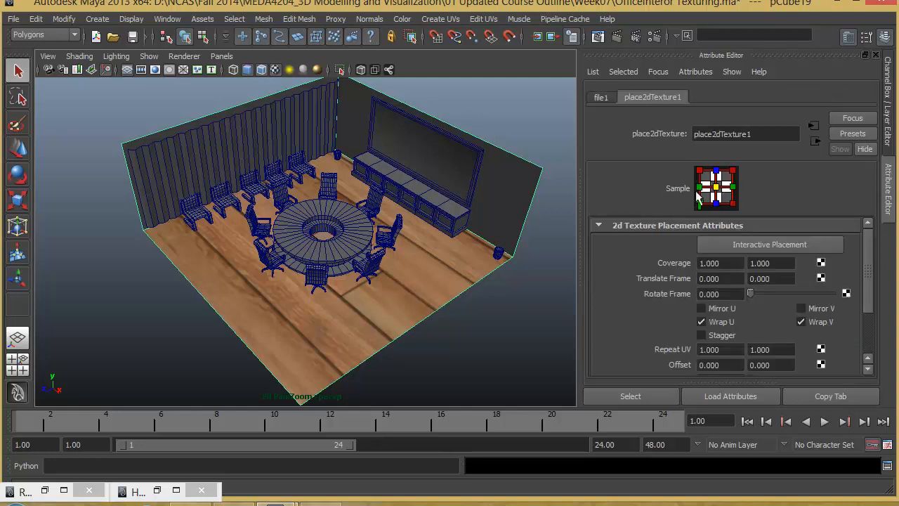
- Set the floor texture's Repeat UV to 2 in U and 8 in V
scroll(626, 324, down, 2)
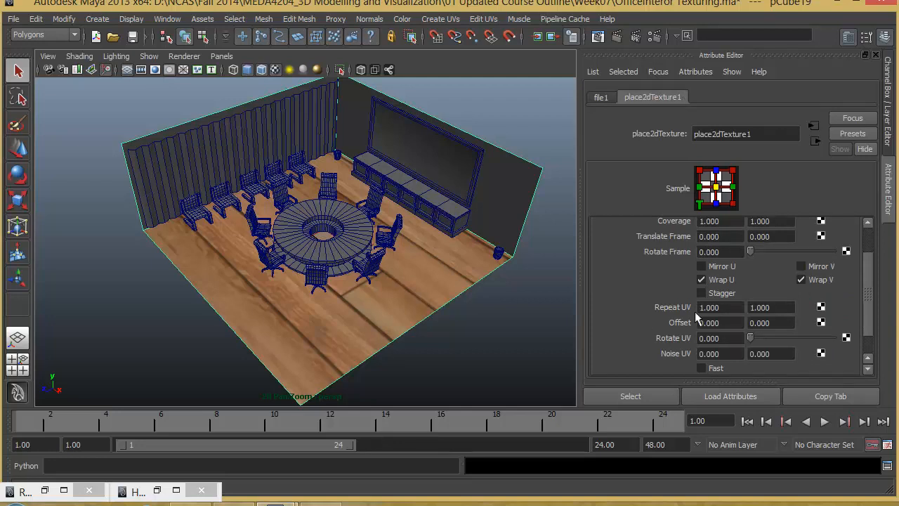
click(726, 307)
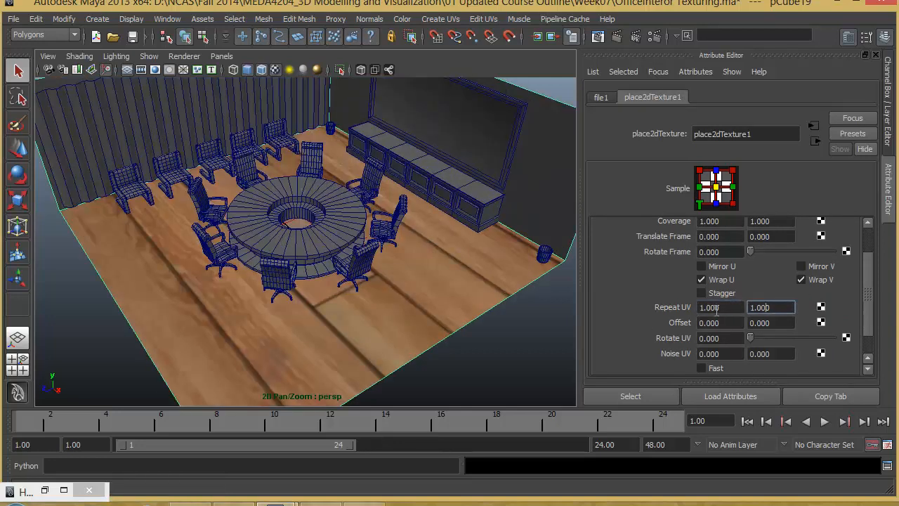
click(778, 307)
double_click(722, 307)
text(2)
key(Return)
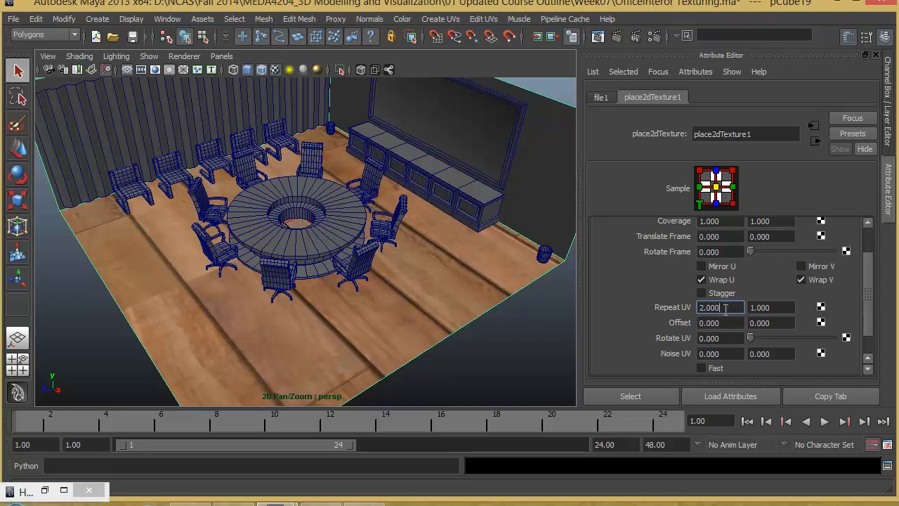
double_click(780, 307)
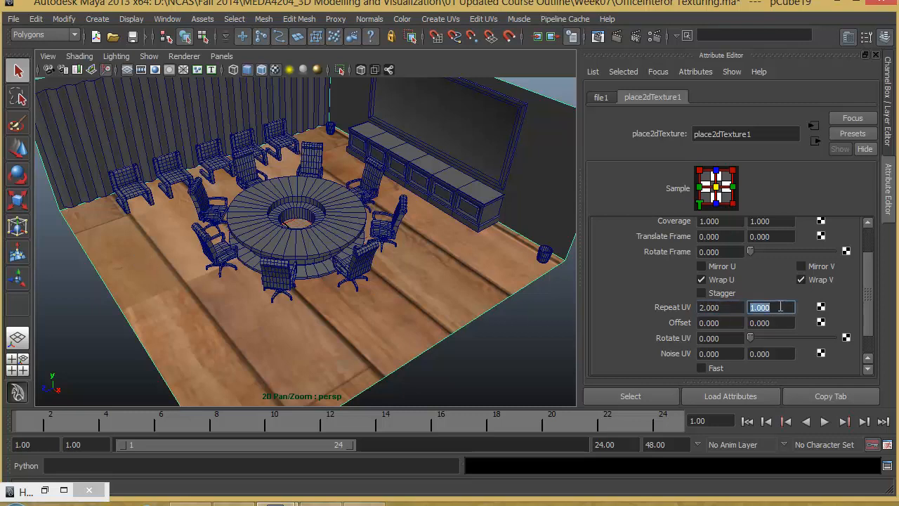
text(2)
key(Return)
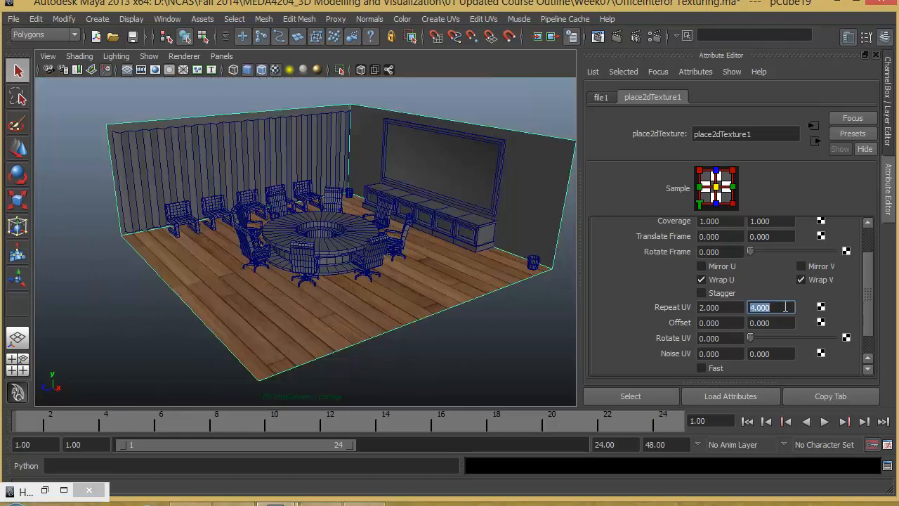
text(8)
key(Return)
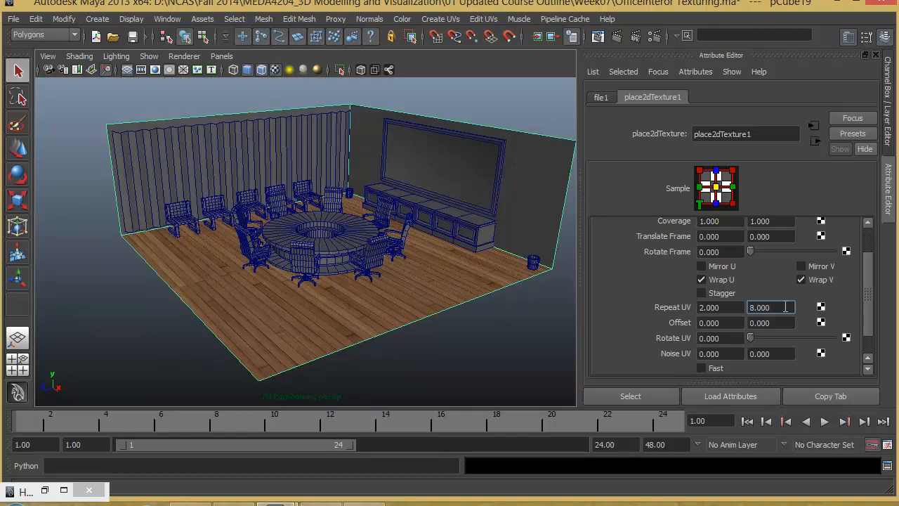
- Set the floor texture's U repeat to 4 to shorten the wooden planks
alt+drag(404, 309, 357, 332)
alt+right_drag(357, 332, 463, 331)
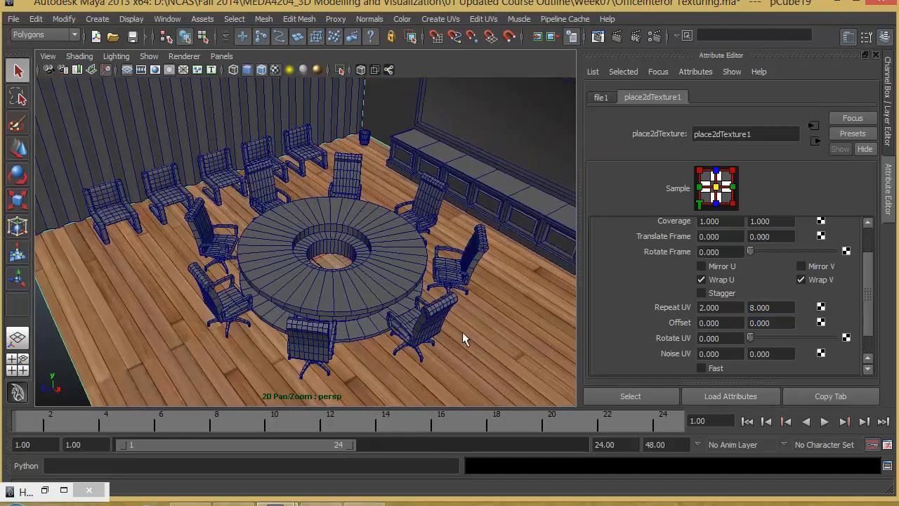
alt+middle_drag(463, 332, 460, 245)
double_click(711, 307)
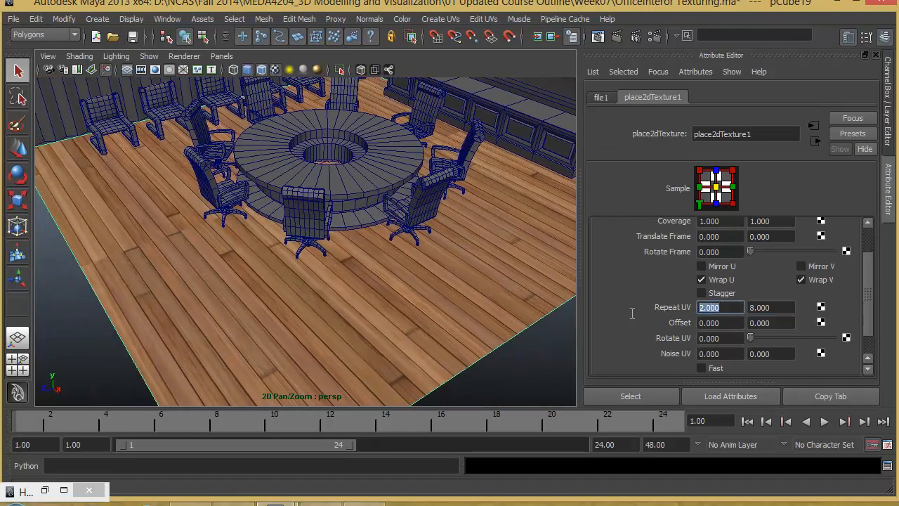
text(4)
key(Return)
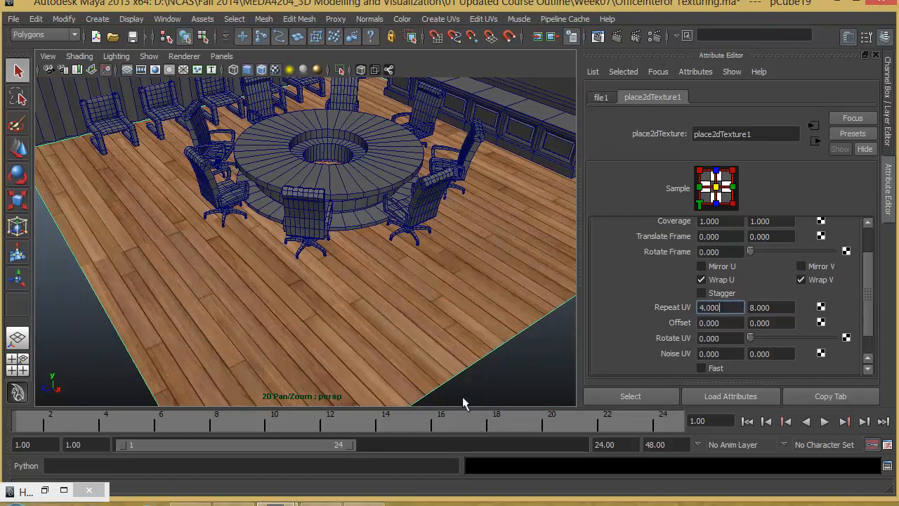
- Choose mental ray as the renderer in the Render Settings
mouse_move(305, 337)
alt+mouse_down()
mouse_move(305, 303)
mouse_move(302, 329)
mouse_move(316, 336)
alt+mouse_up()
alt+right_drag(379, 306, 316, 306)
alt+drag(337, 307, 353, 327)
alt+right_drag(471, 327, 446, 327)
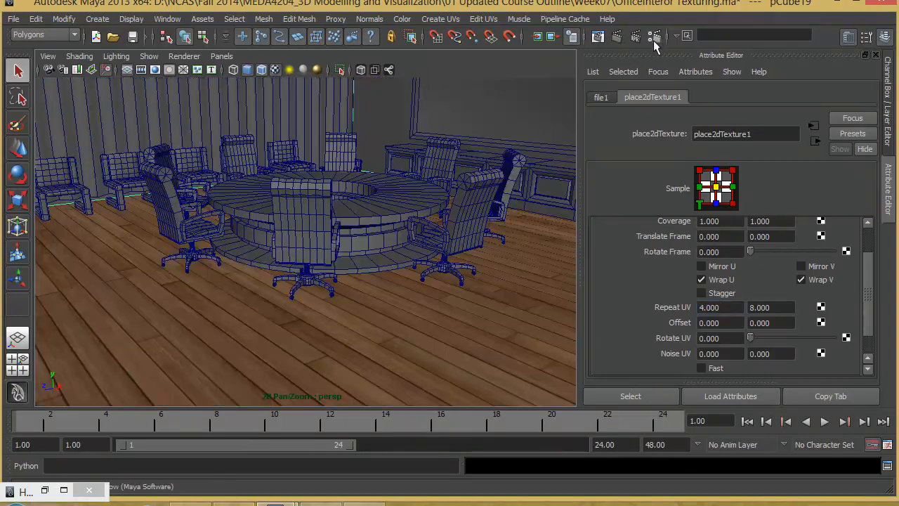
click(653, 38)
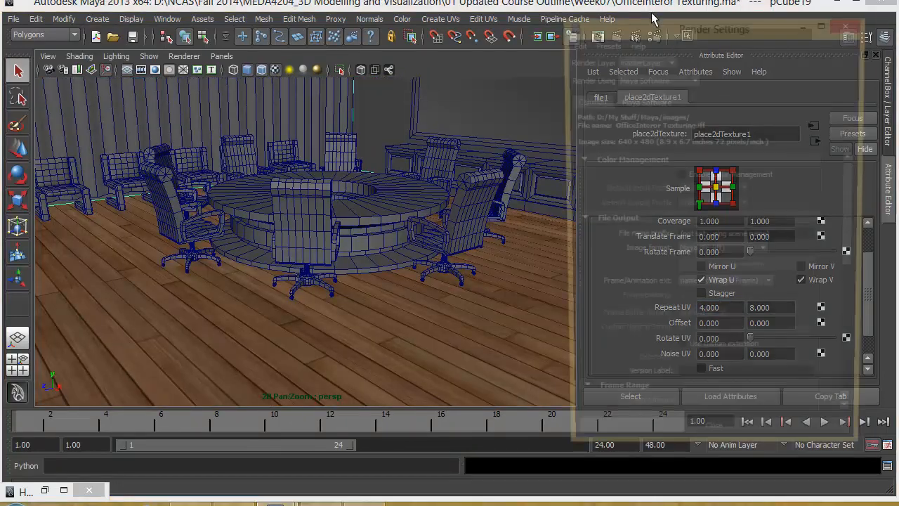
click(673, 79)
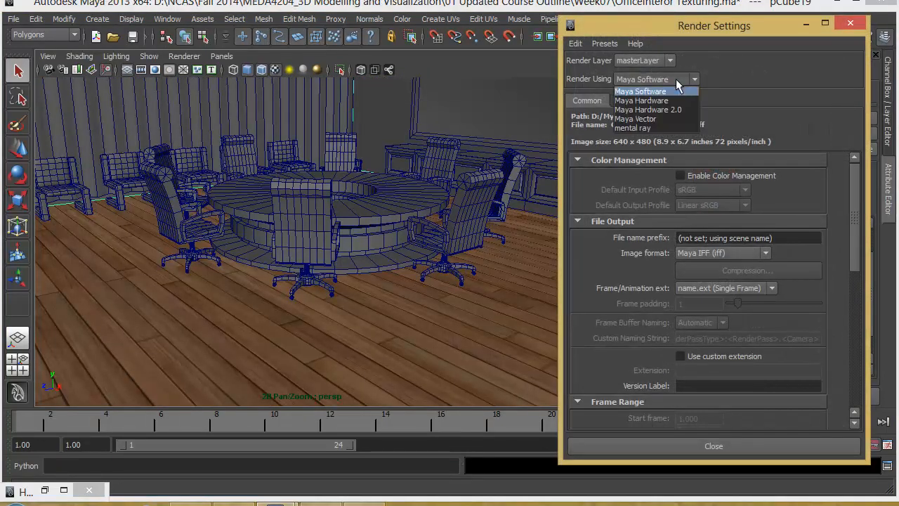
click(655, 128)
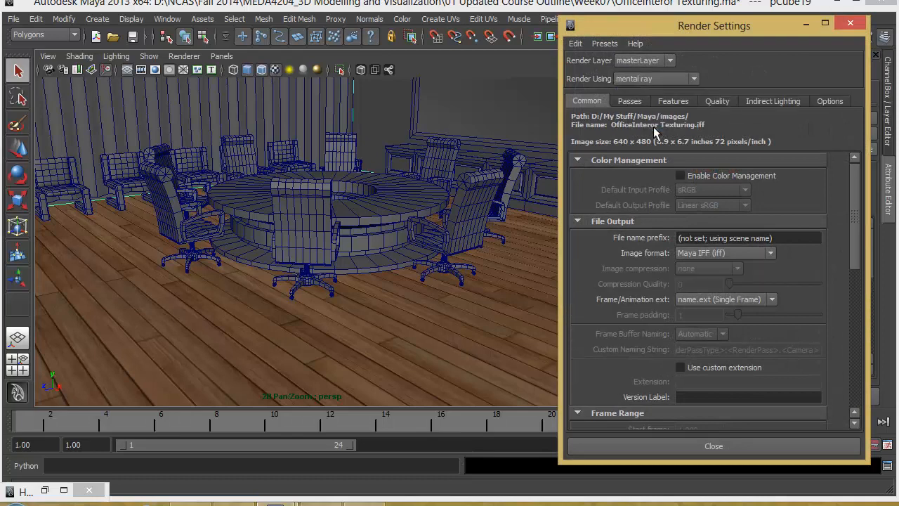
- Apply the Preview quality preset for mental ray and check the Indirect Lighting options
click(717, 101)
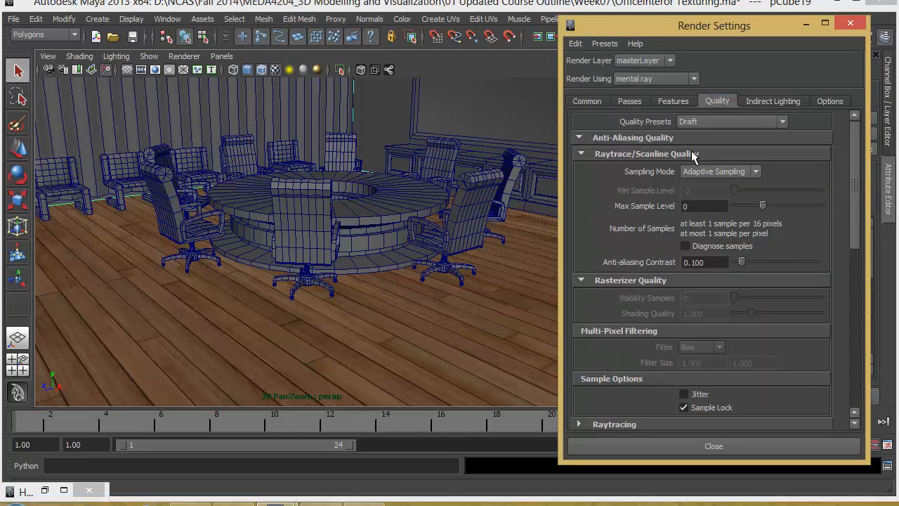
click(724, 123)
click(717, 172)
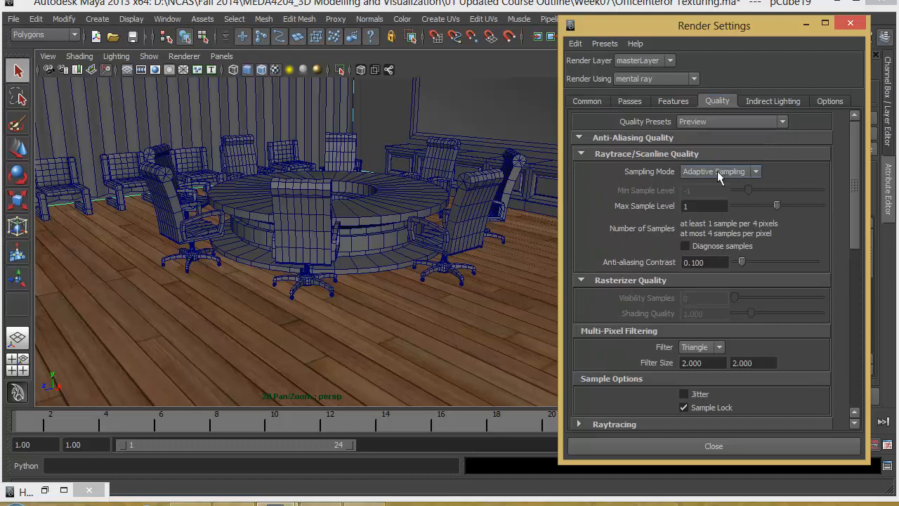
click(754, 105)
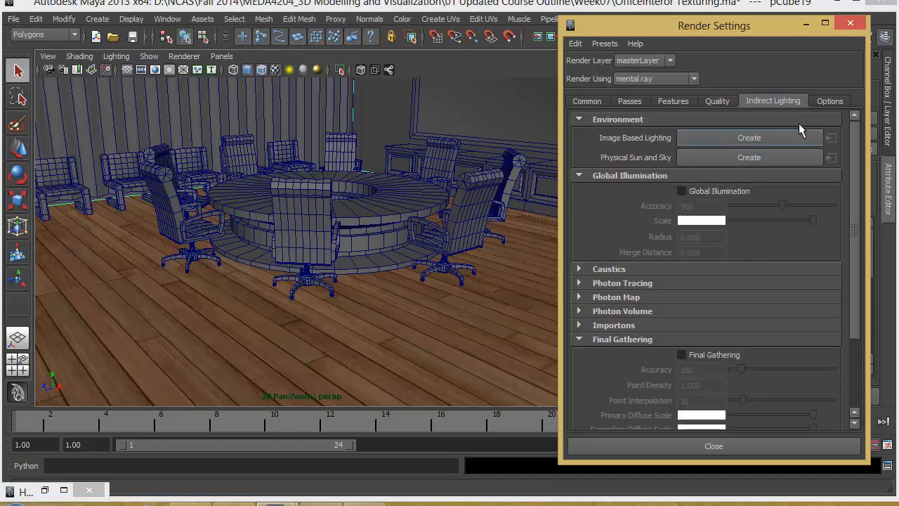
click(598, 103)
- Render the current perspective view of the conference table and wood floor, and put the Render Settings away
drag(700, 28, 709, 75)
click(616, 37)
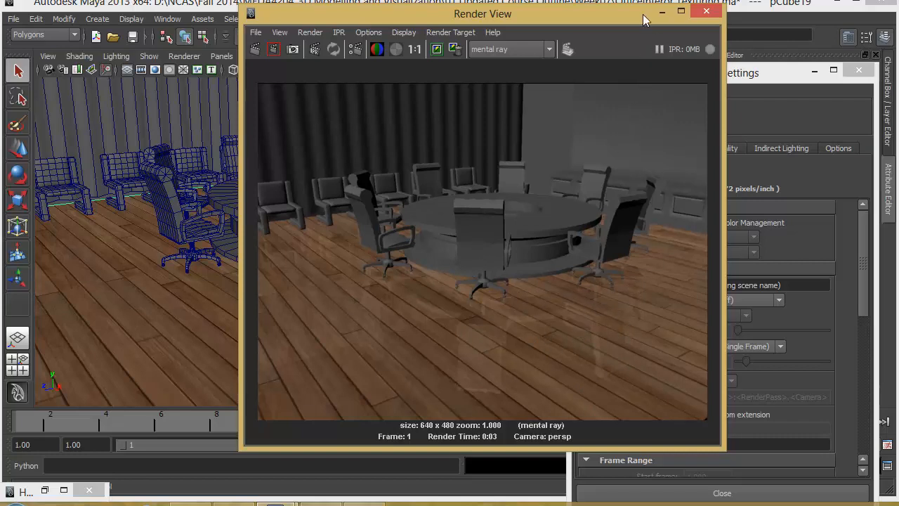
drag(643, 14, 457, 37)
click(812, 70)
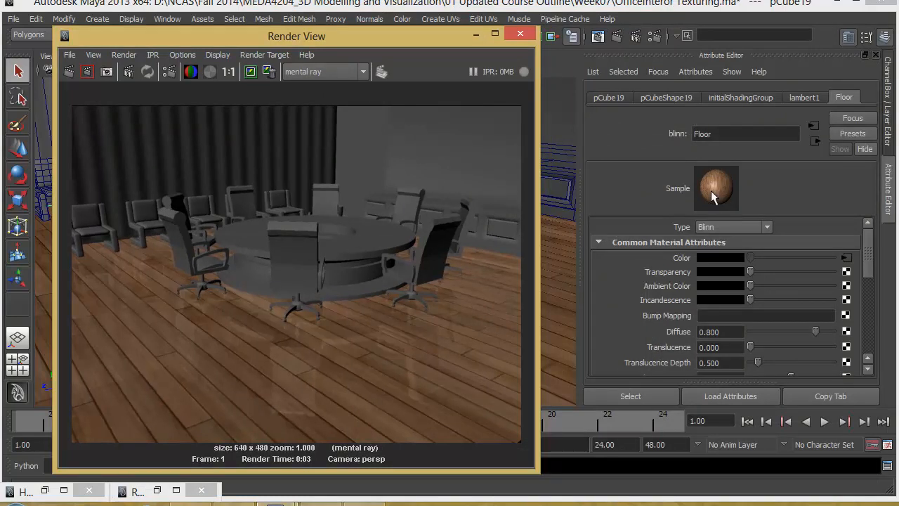
- Set the Floor Blinn material's Reflectivity to 0.1 in its specular shading attributes
scroll(634, 311, down, 3)
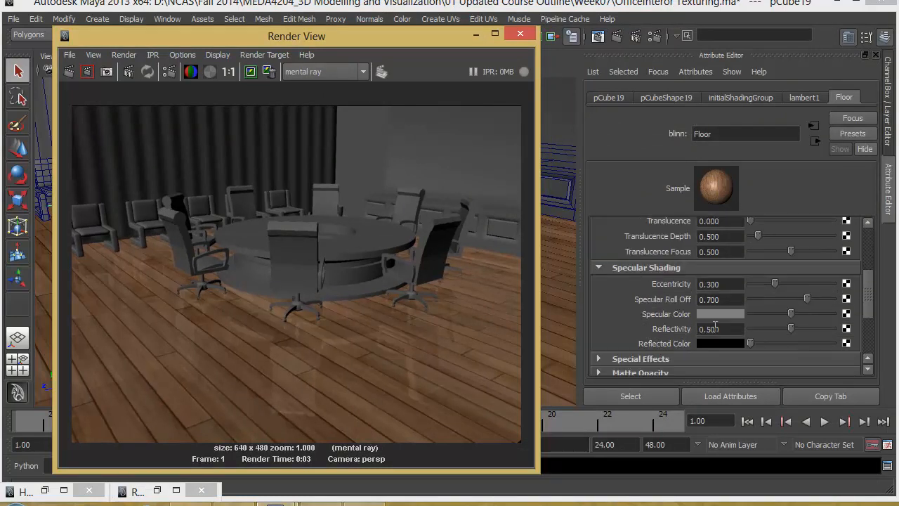
drag(731, 330, 581, 332)
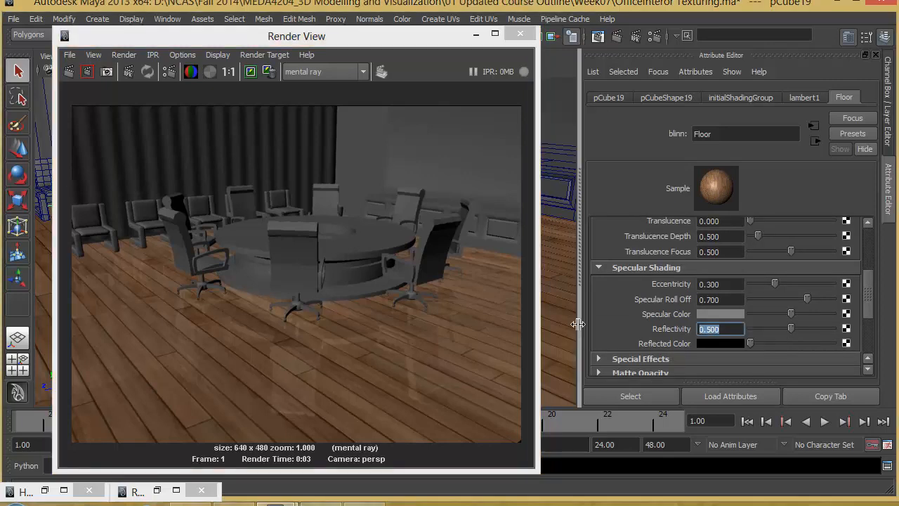
text(0.1)
key(Return)
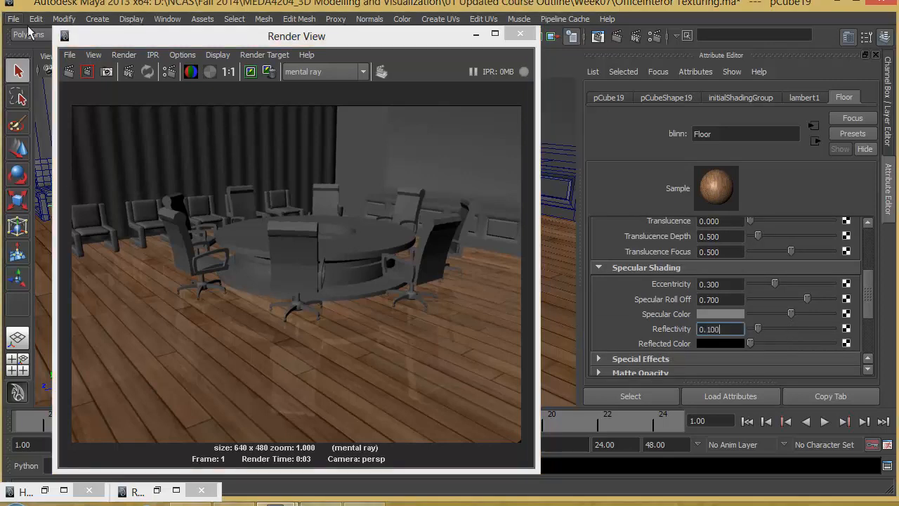
- Keep the first render, render the scene again, and compare the floor reflections between the two images
drag(128, 45, 428, 20)
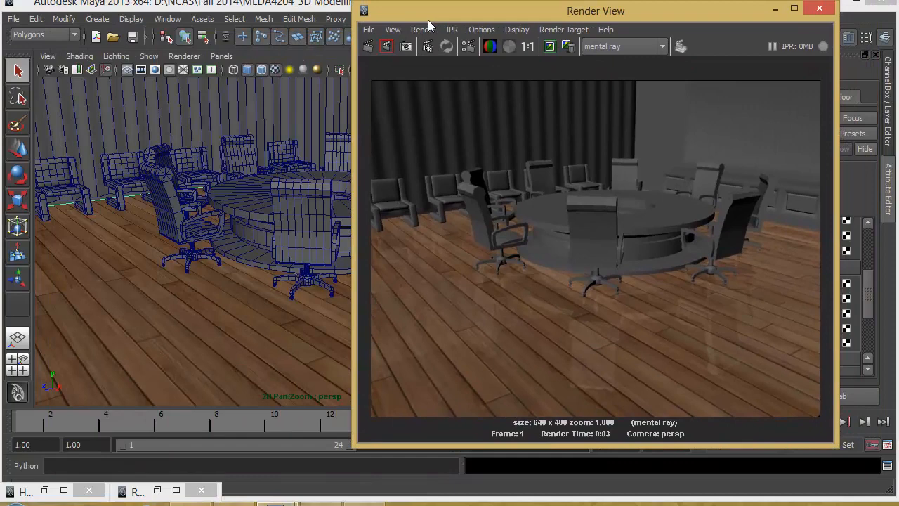
click(549, 46)
click(372, 46)
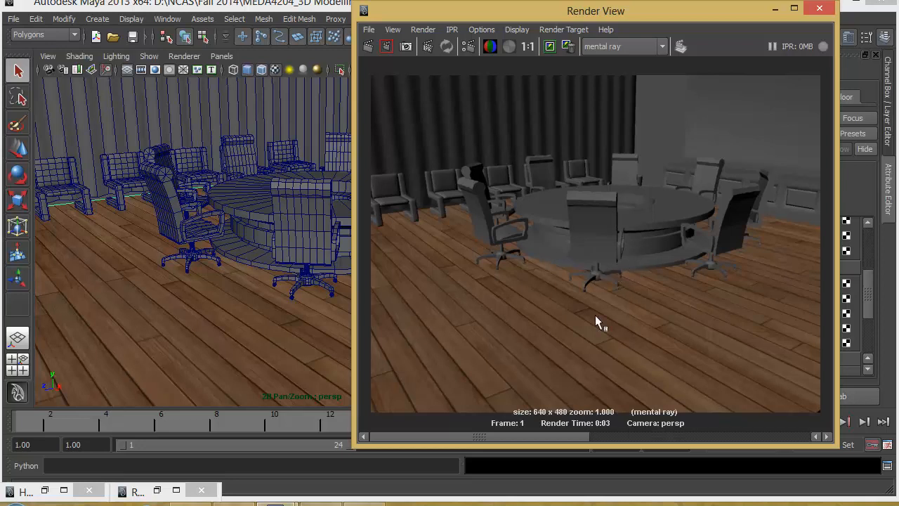
mouse_move(458, 436)
mouse_down()
mouse_move(687, 436)
mouse_move(454, 434)
mouse_move(630, 441)
mouse_move(448, 444)
mouse_move(590, 446)
mouse_move(456, 448)
mouse_up()
click(776, 12)
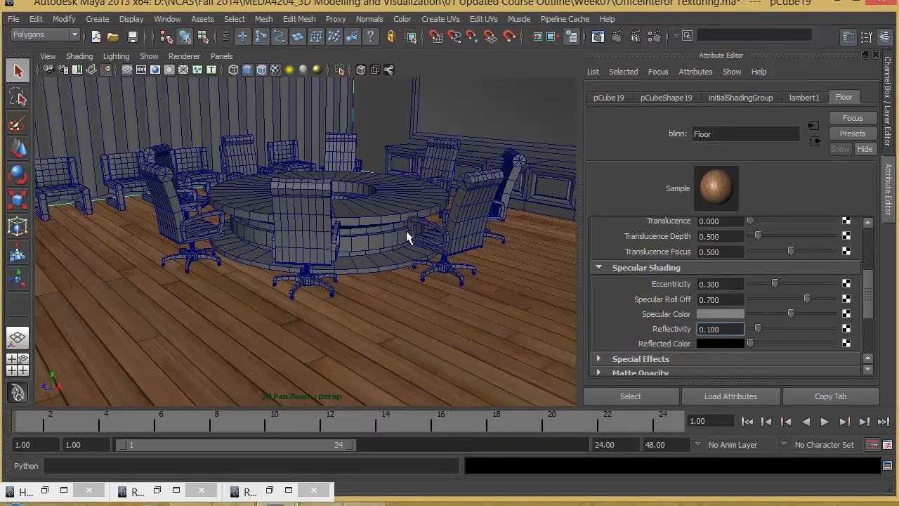
- Select the face of the room mesh that forms the wall behind the large framed board
alt+drag(406, 230, 448, 270)
alt+right_drag(448, 270, 358, 251)
alt+drag(383, 251, 422, 249)
alt+middle_drag(443, 250, 376, 267)
click(492, 201)
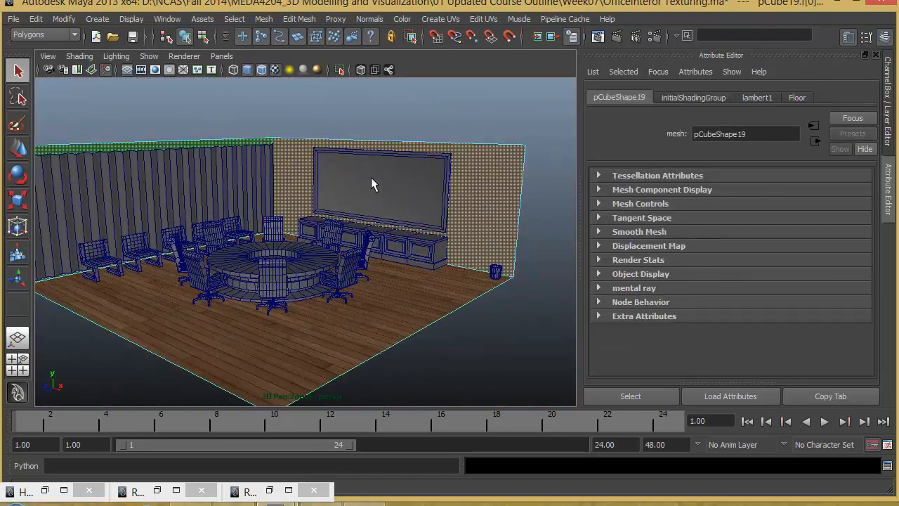
- Assign a new Lambert material to the selected wall face and name it wall
right_click(499, 174)
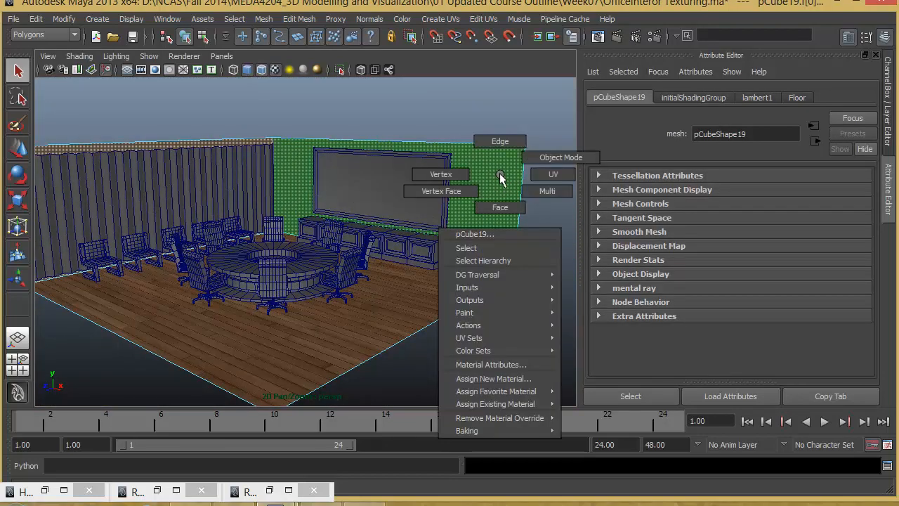
click(513, 378)
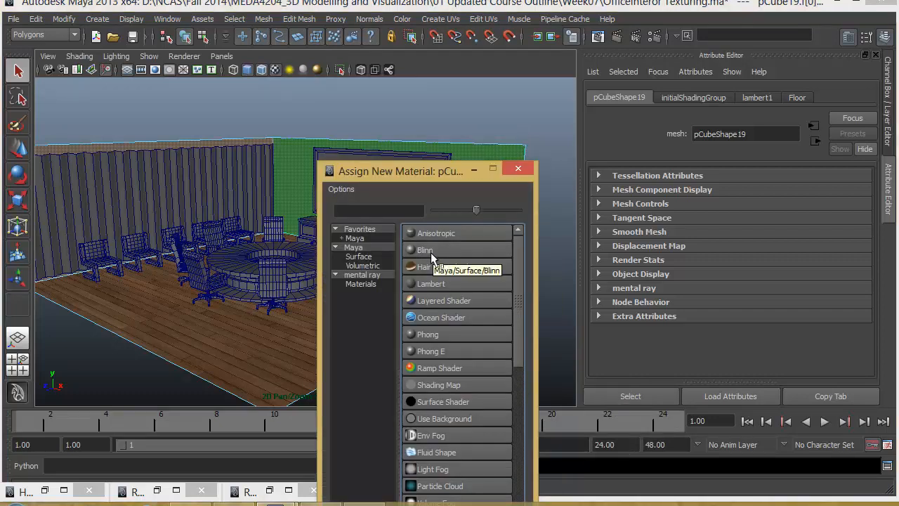
click(430, 284)
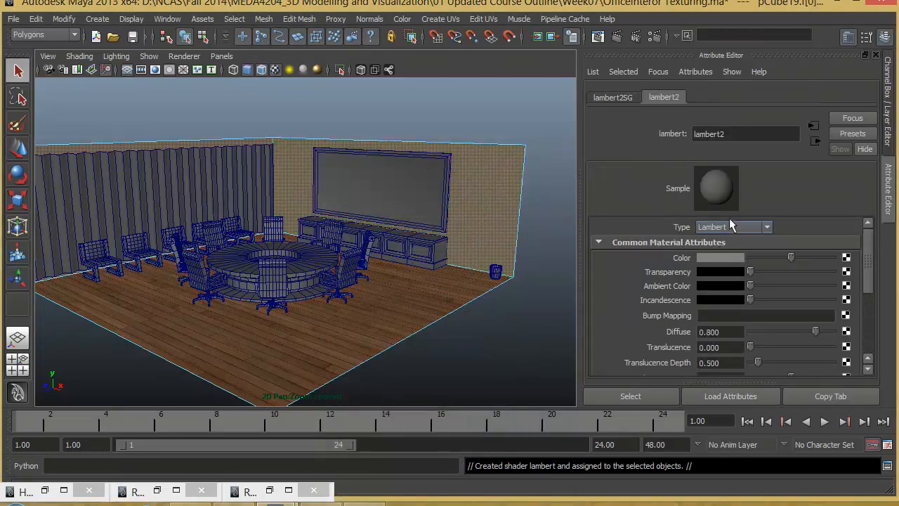
double_click(742, 131)
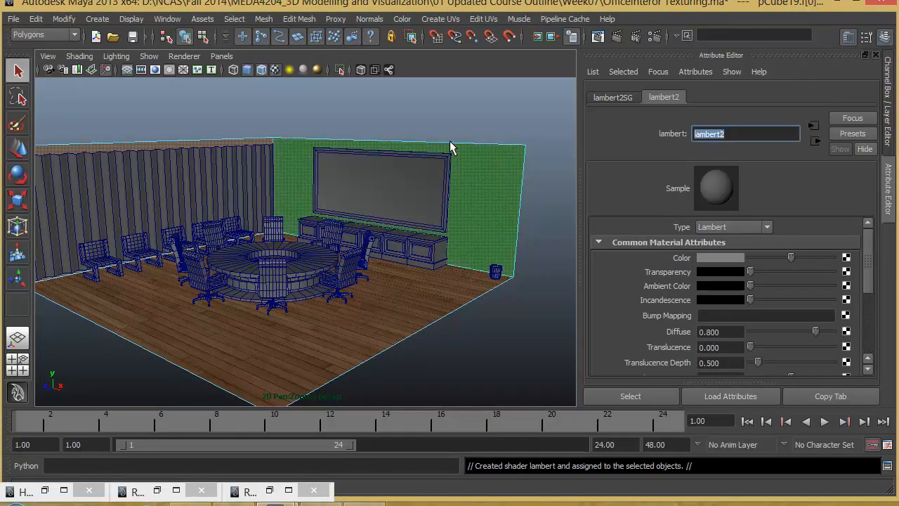
text(wall)
key(Return)
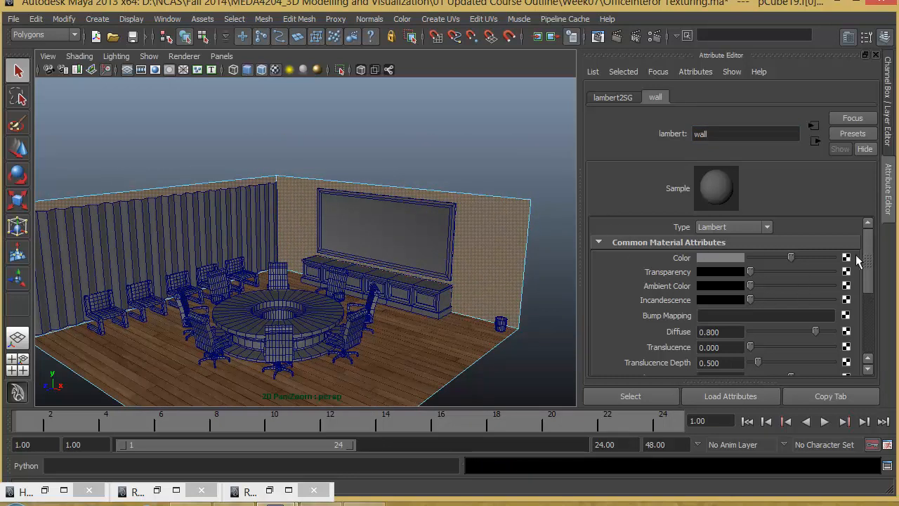
- Connect a File texture to the wall material's Color and display the file node's attributes
click(846, 259)
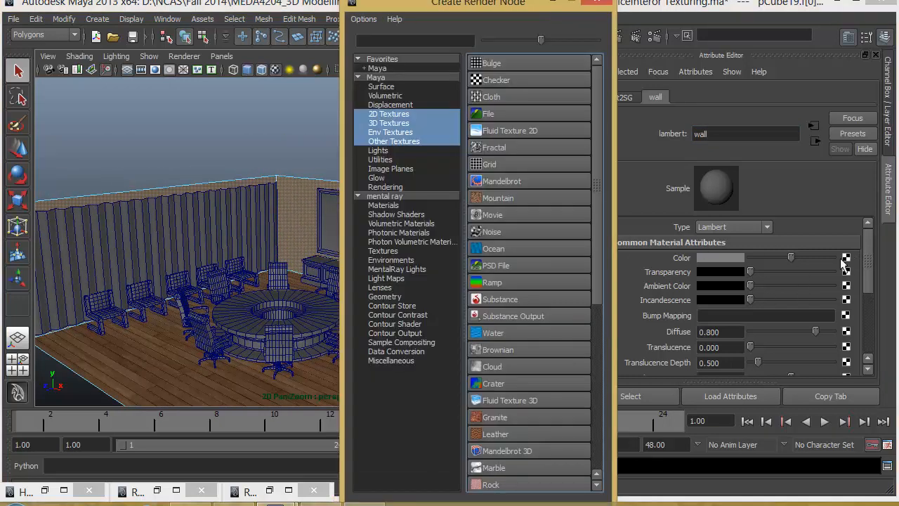
click(505, 111)
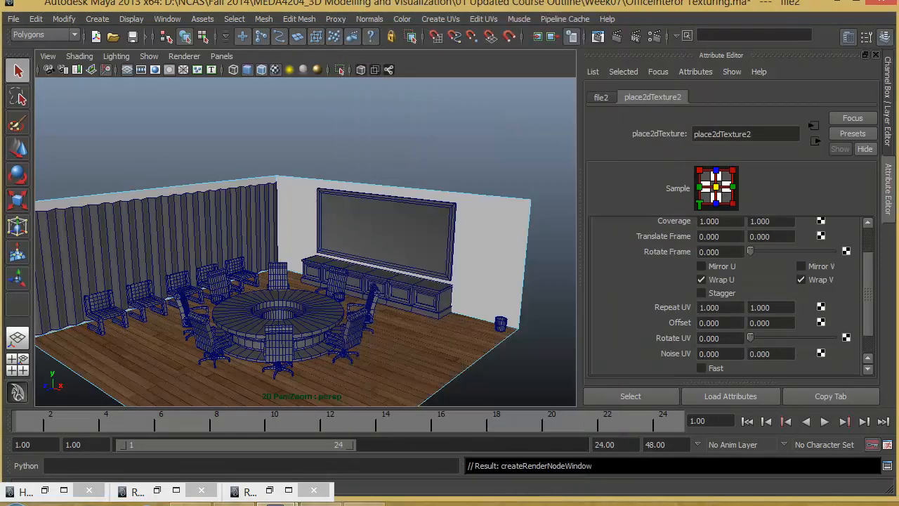
click(602, 97)
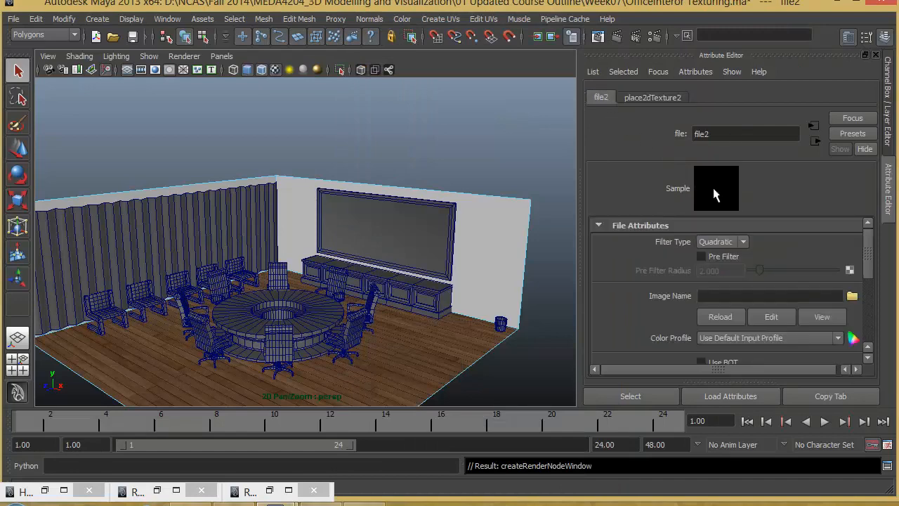
- Preview the source images and load Concrete.Cast-In-Place.Flat.Broom.Grey.jpg as the wall texture's image
click(851, 297)
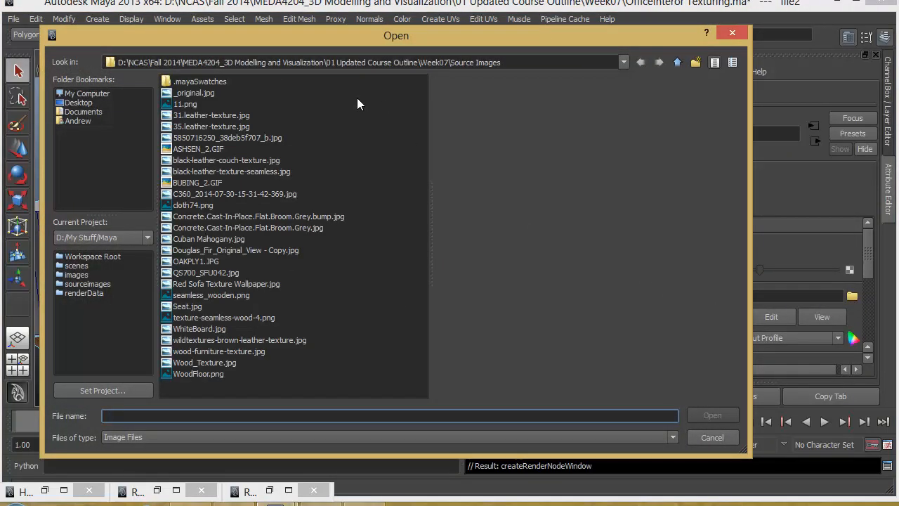
click(218, 94)
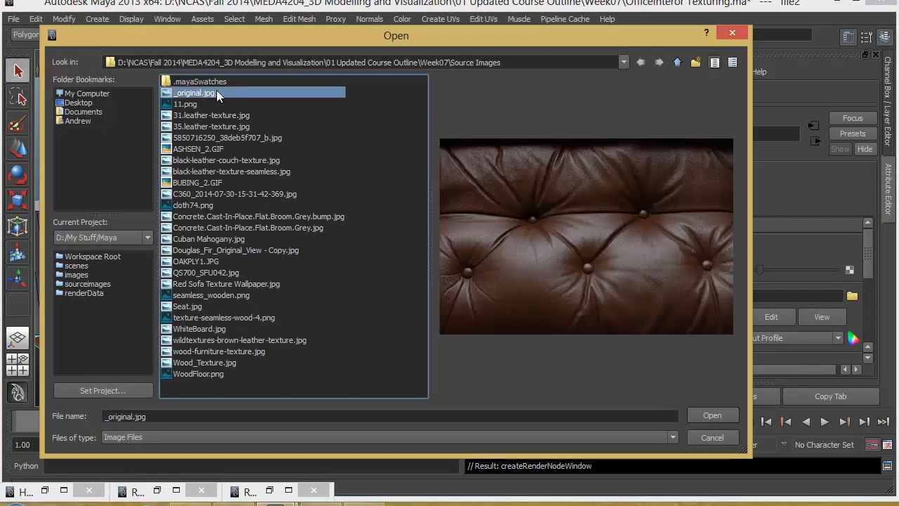
key(Down)
key(Down)
key(Down)
key(Down)
key(Down)
key(Down)
key(Down)
key(Down)
key(Down)
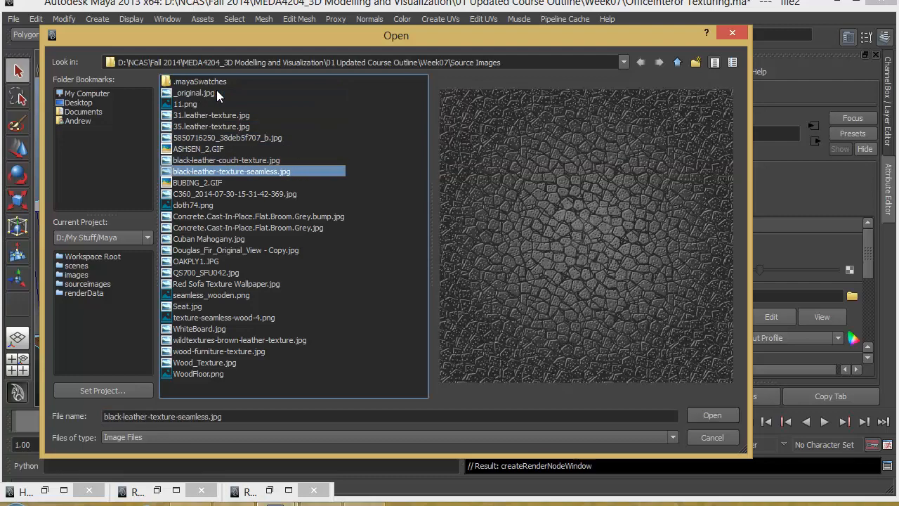
key(Down)
key(Down)
key(Down)
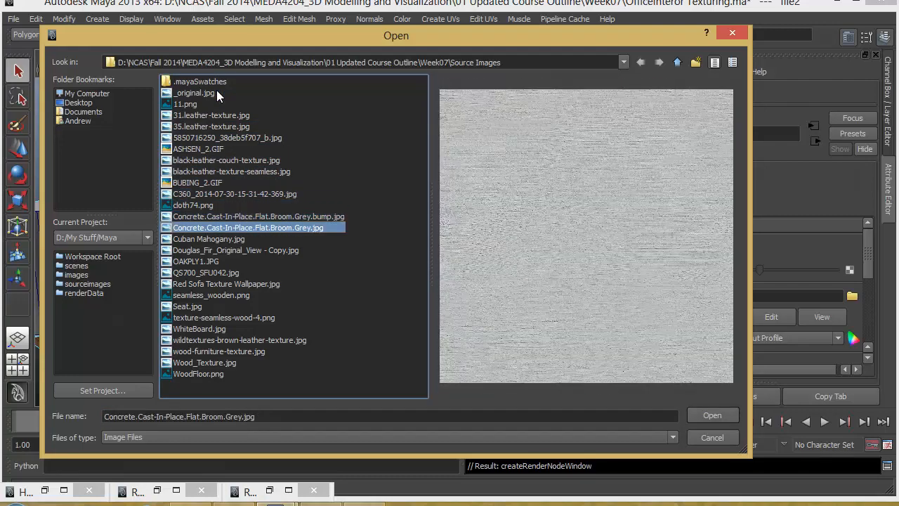
key(Up)
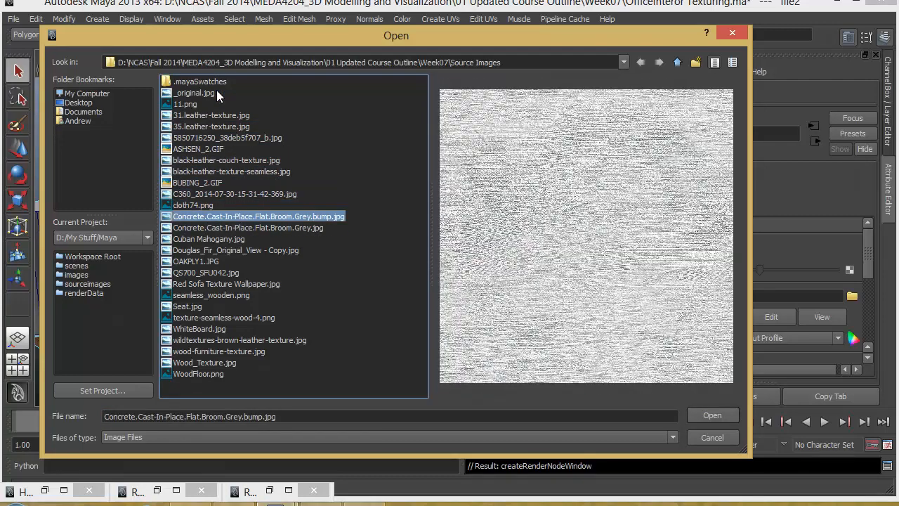
click(316, 231)
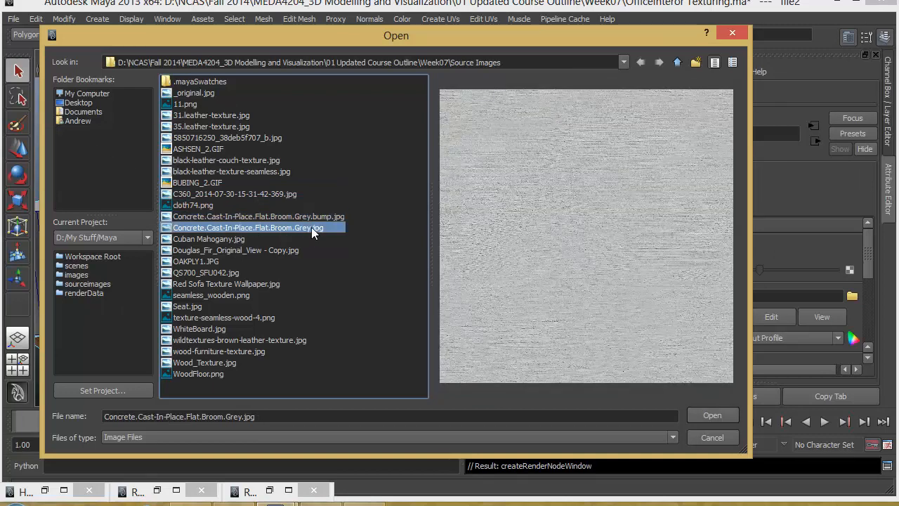
click(321, 218)
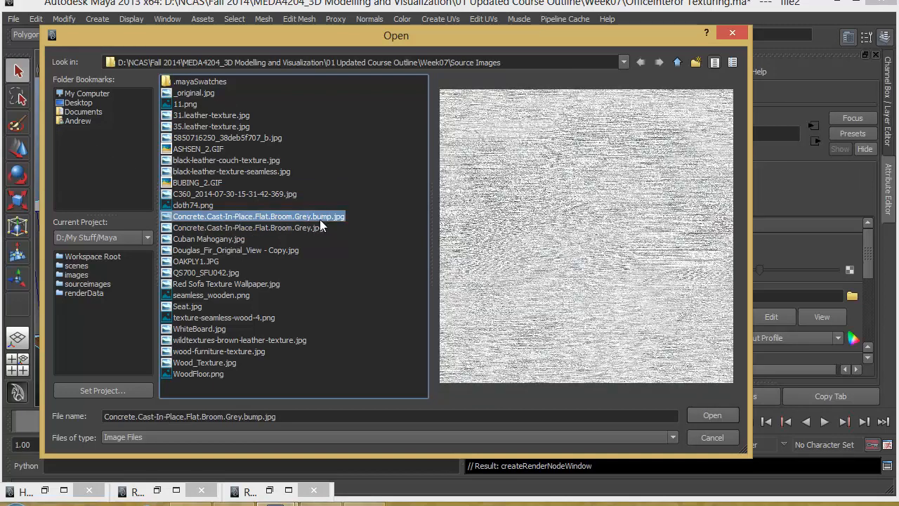
click(301, 230)
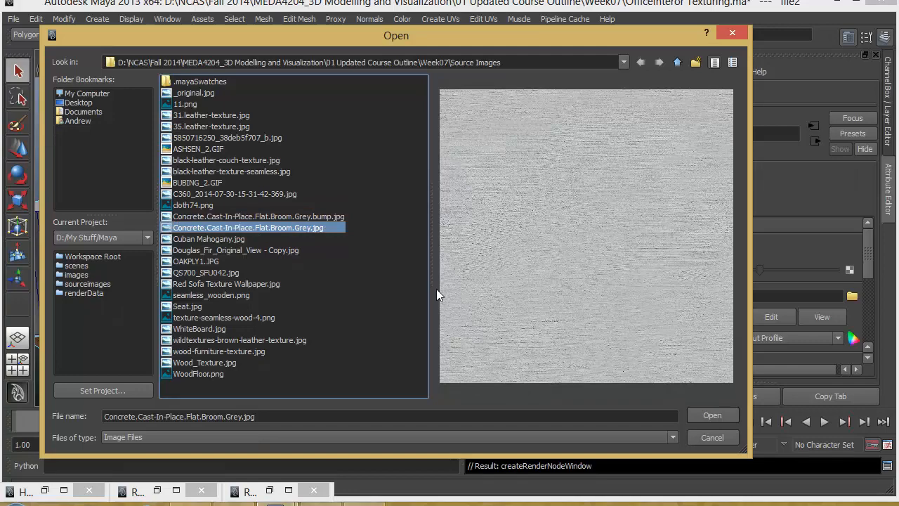
click(711, 415)
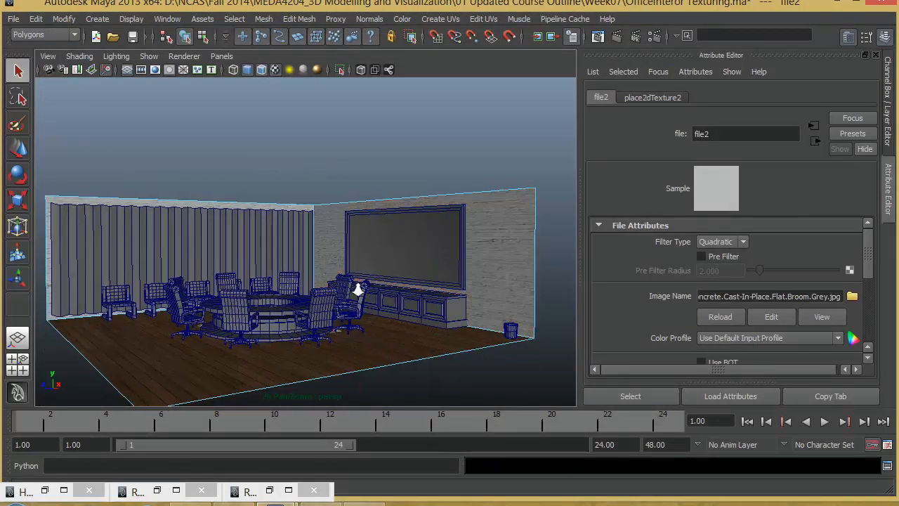
- Set the wall texture's Repeat UV to 8 in U and 4 in V in its 2D placement
alt+right_drag(358, 289, 395, 267)
alt+drag(396, 267, 471, 275)
alt+right_drag(423, 287, 380, 291)
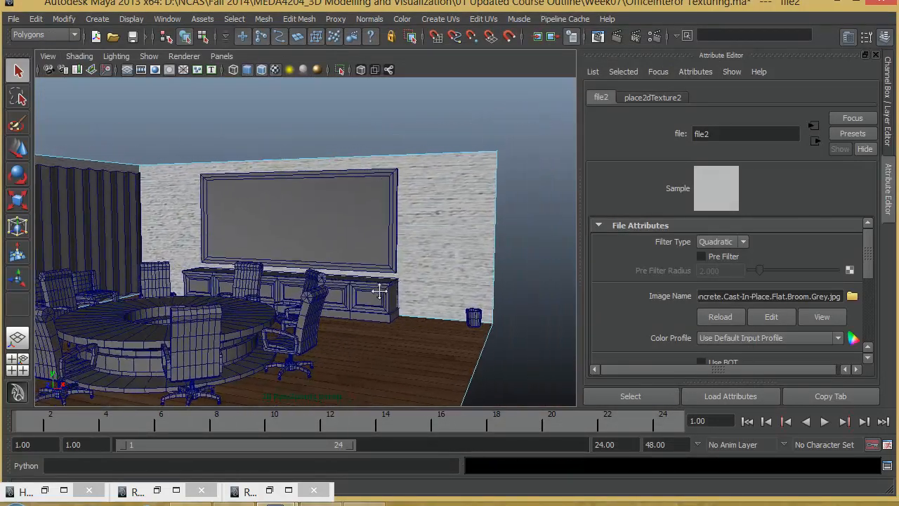
click(651, 98)
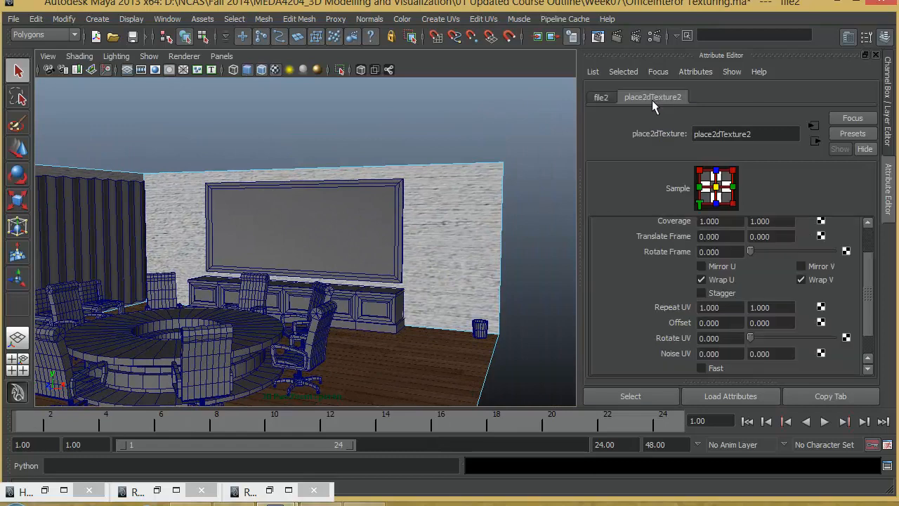
click(722, 307)
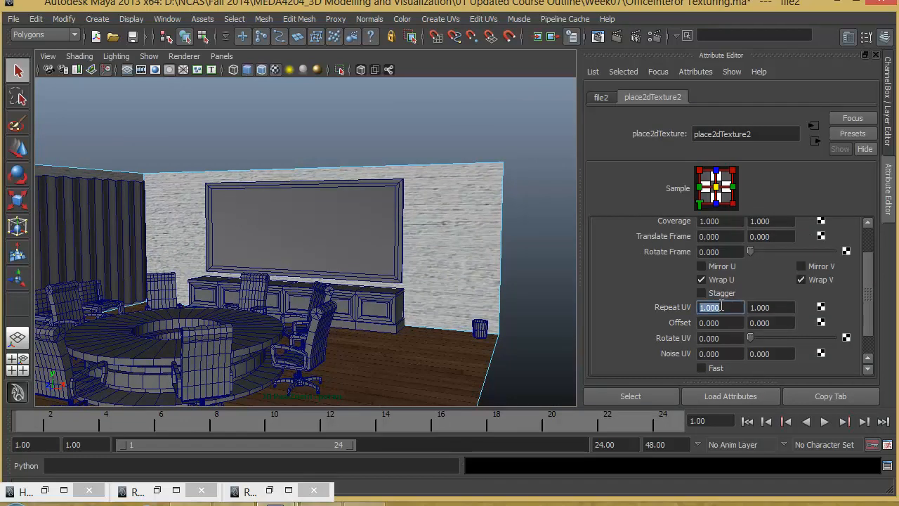
text(8)
key(Tab)
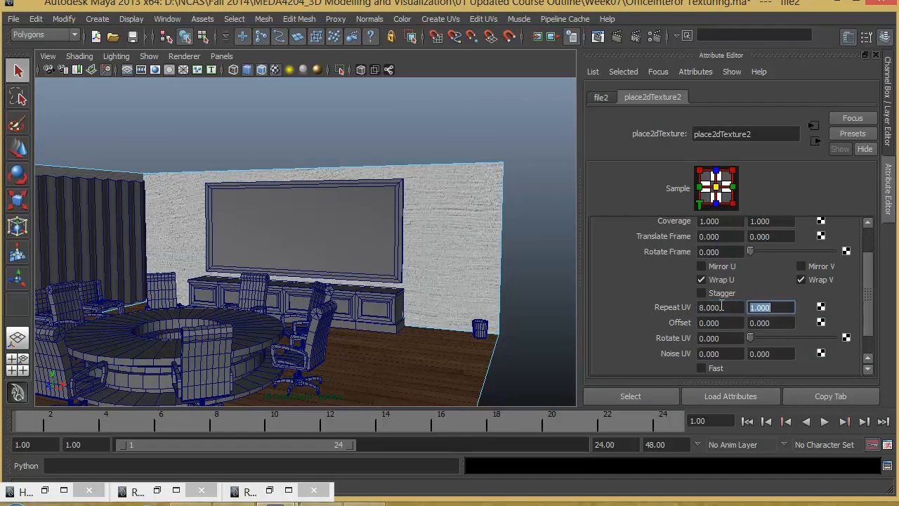
key(Tab)
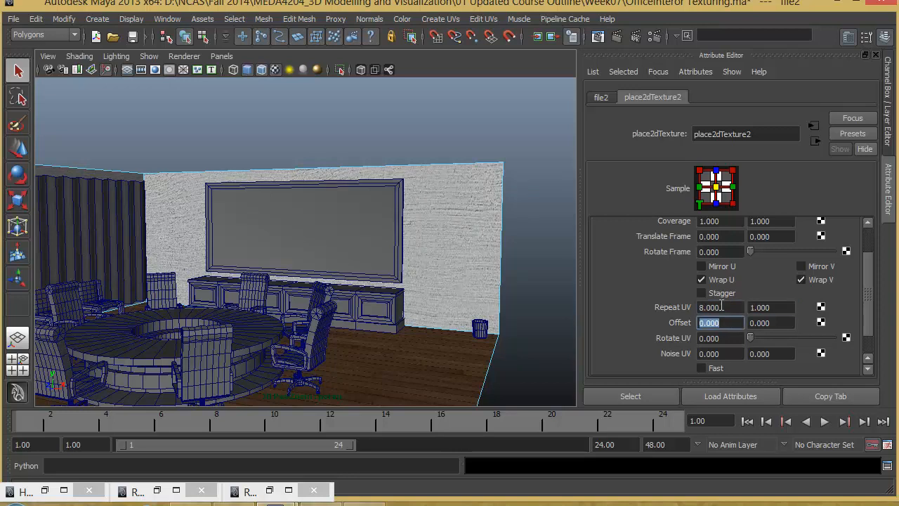
key(shift+Tab)
text(4)
key(Tab)
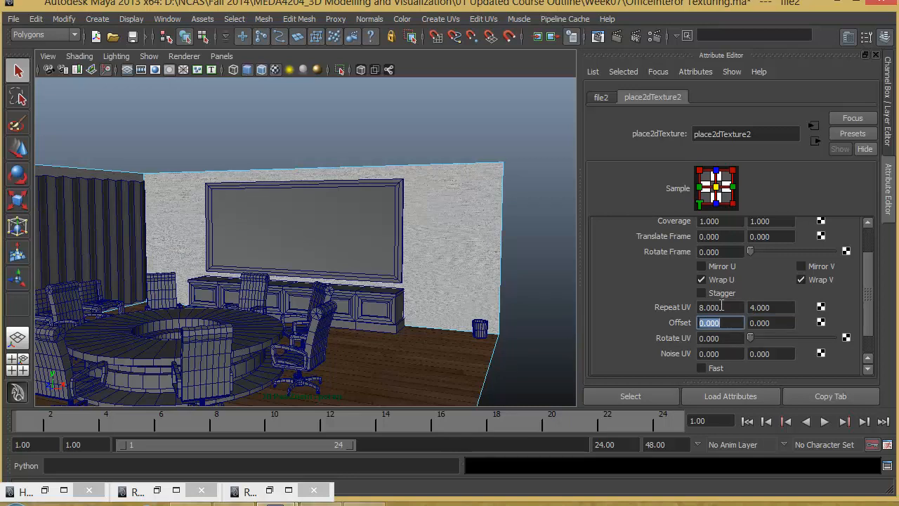
- Change the wall texture's V repeat to 8 to match the U repeat
key(shift+Tab)
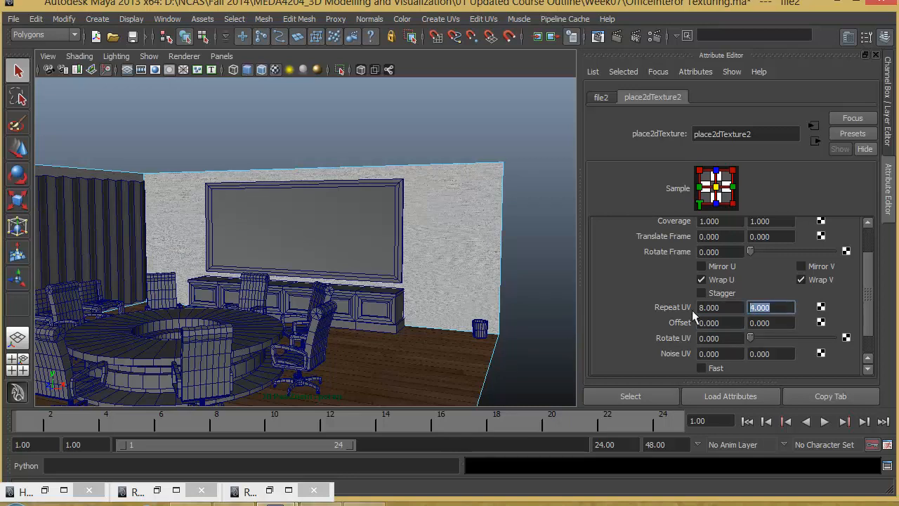
text(8)
key(Tab)
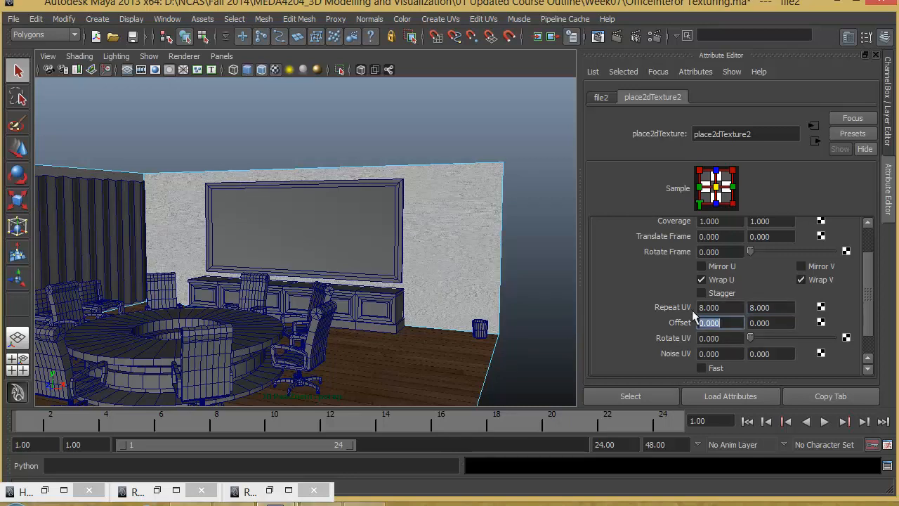
- Rotate the concrete texture on the wall by setting its placement's Rotate Frame to 90
alt+right_drag(419, 195, 525, 219)
alt+middle_drag(524, 219, 420, 234)
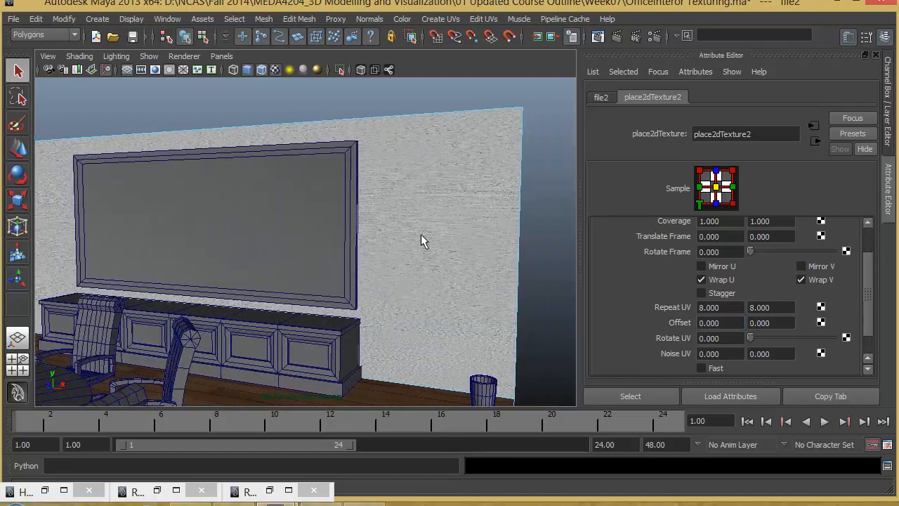
alt+right_drag(421, 234, 554, 249)
alt+middle_drag(554, 248, 356, 279)
alt+right_drag(355, 279, 332, 258)
alt+drag(332, 258, 413, 201)
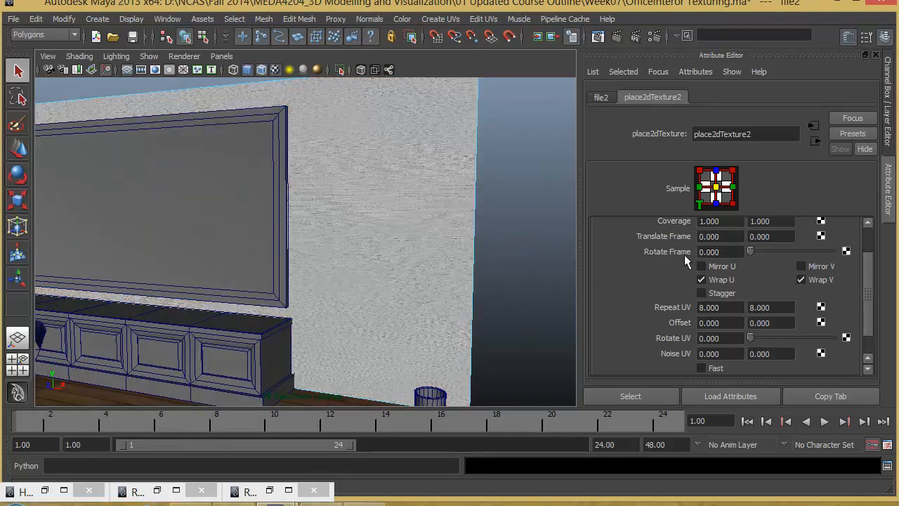
drag(752, 251, 771, 251)
double_click(741, 253)
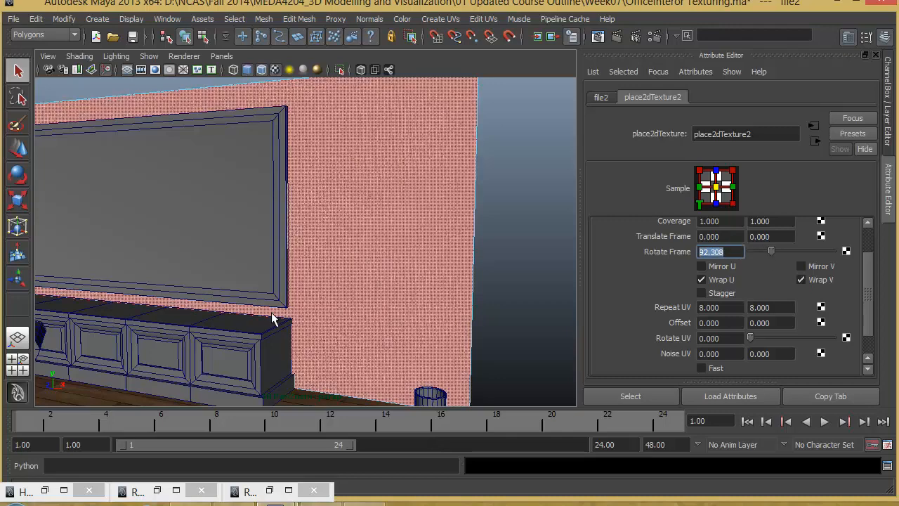
text(90)
key(Return)
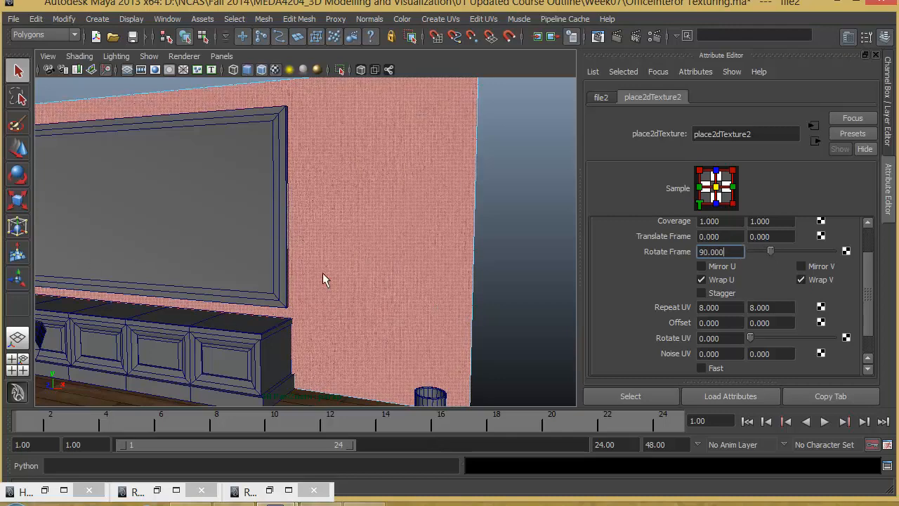
- Render the perspective view of the whole room to check the concrete wall, and put the Render View away
alt+right_drag(399, 257, 307, 252)
alt+drag(307, 252, 335, 253)
alt+middle_drag(335, 258, 491, 254)
alt+drag(490, 254, 242, 288)
alt+right_drag(401, 291, 340, 288)
alt+drag(340, 289, 388, 275)
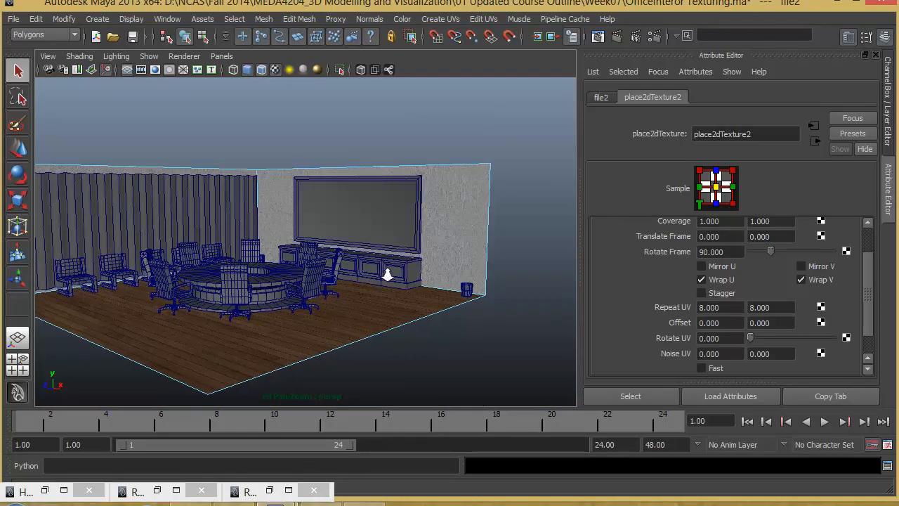
alt+right_drag(388, 275, 435, 268)
alt+middle_drag(435, 268, 470, 258)
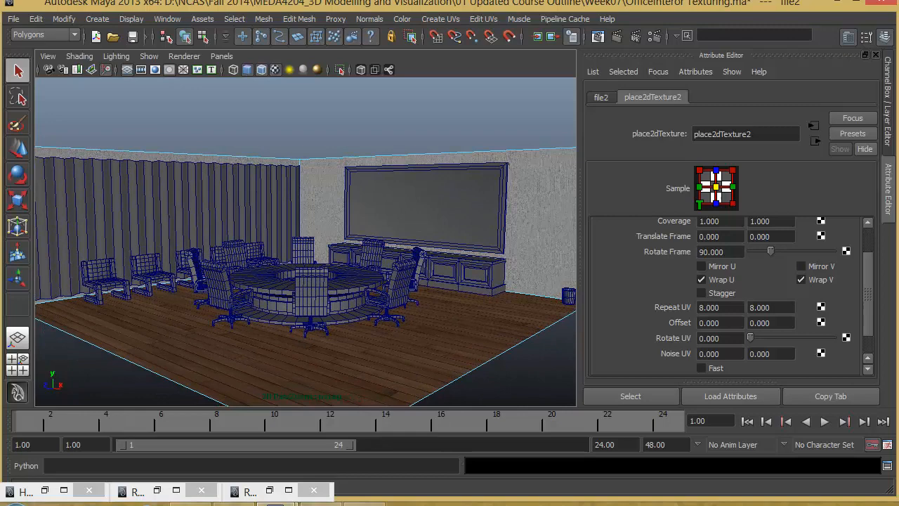
click(612, 36)
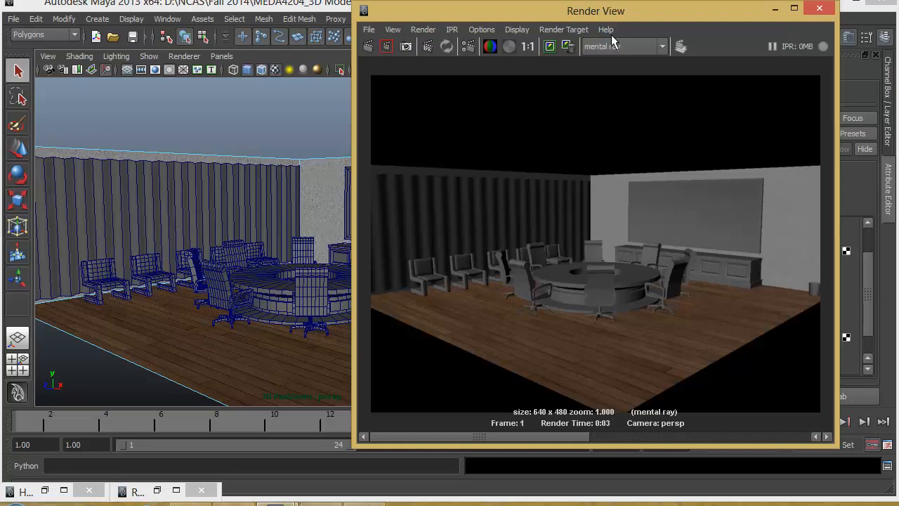
click(774, 9)
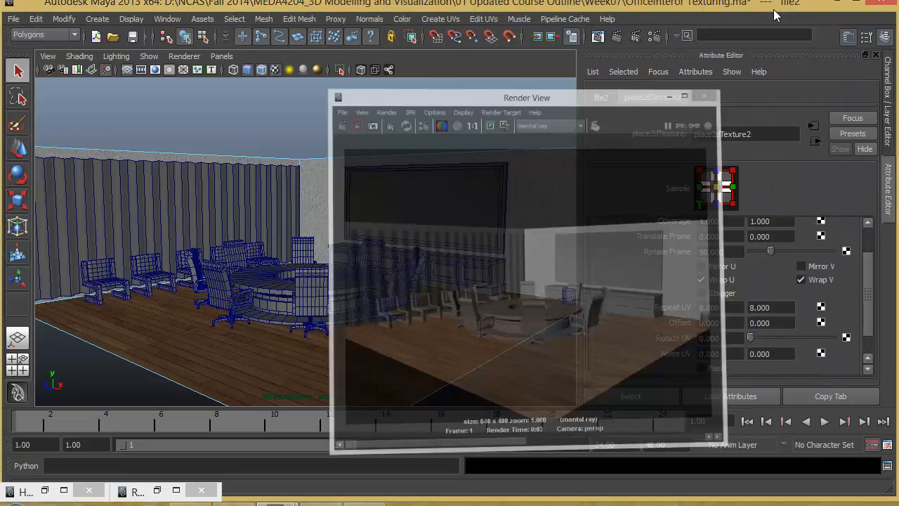
- Leave face selection and select the entire room mesh as an object
alt+drag(349, 310, 331, 305)
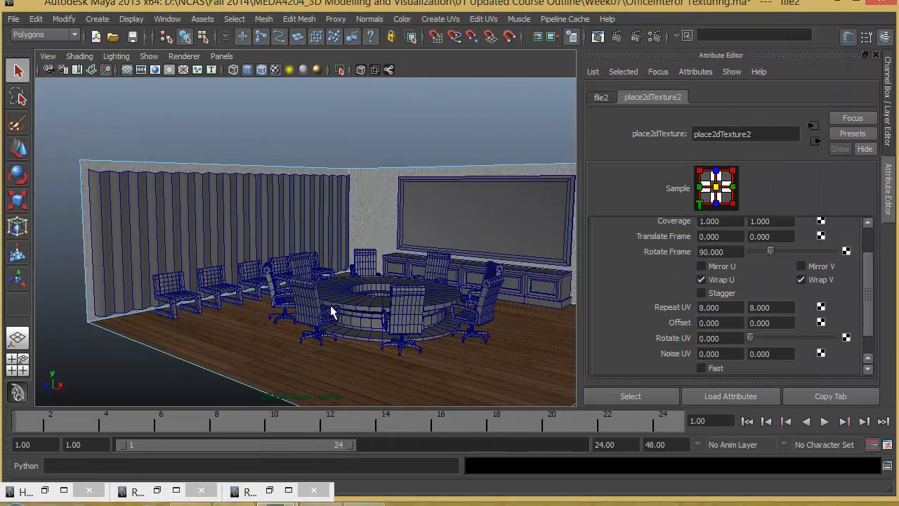
click(237, 234)
right_drag(262, 197, 252, 272)
alt+drag(291, 257, 185, 131)
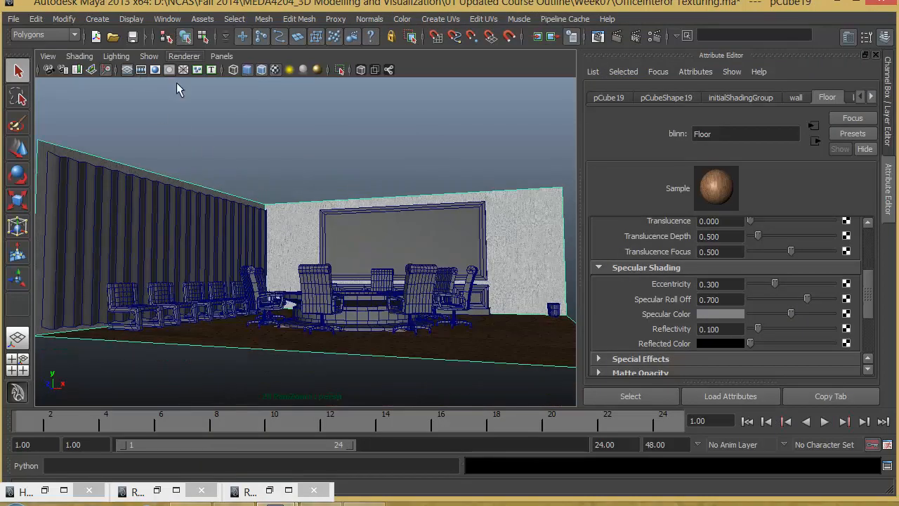
- Select the pleated curtain mesh along the side wall and assign it a new Lambert material
right_drag(282, 205, 271, 286)
click(295, 158)
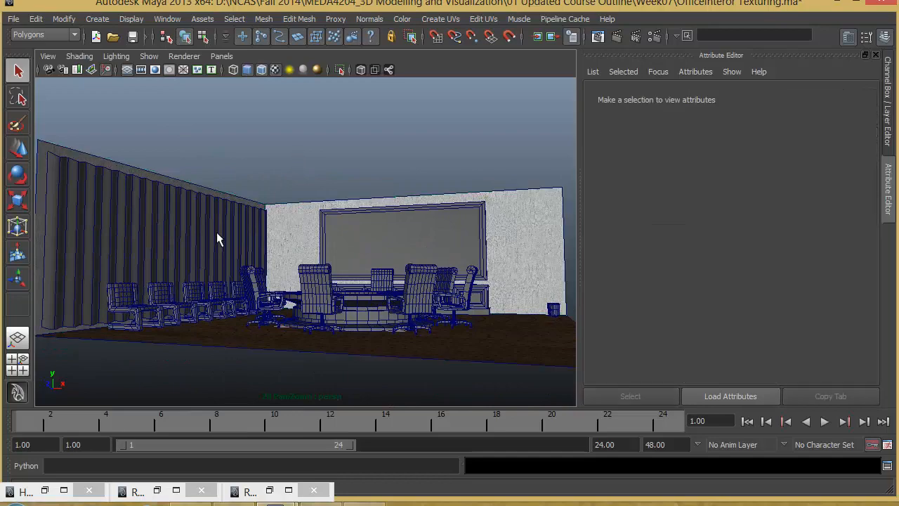
click(217, 239)
alt+drag(218, 239, 391, 174)
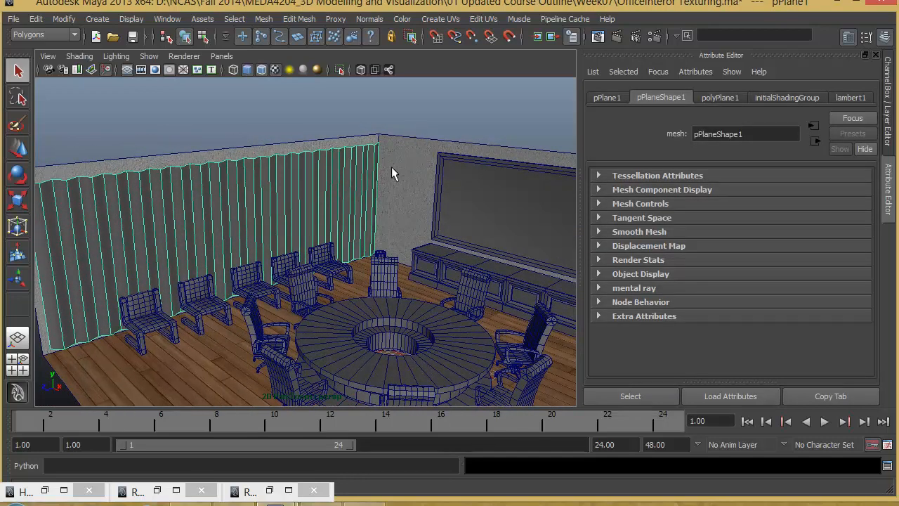
right_drag(331, 185, 340, 386)
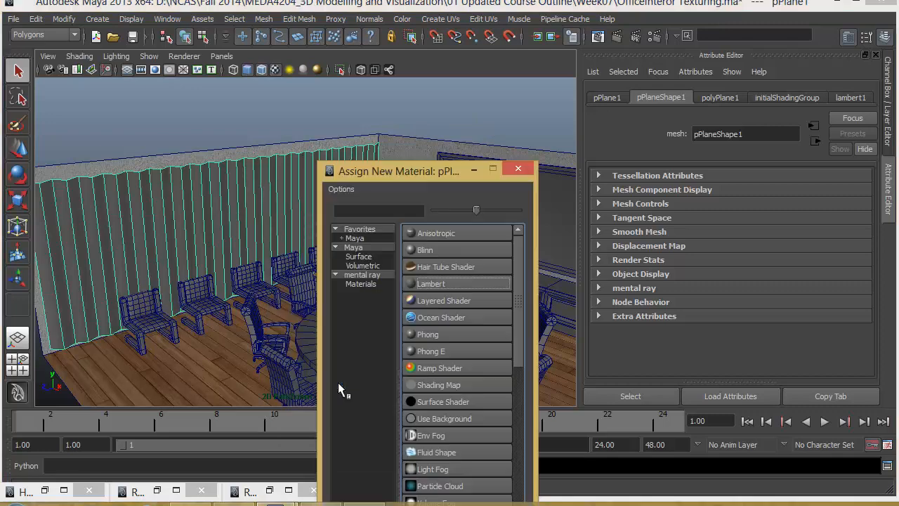
click(431, 284)
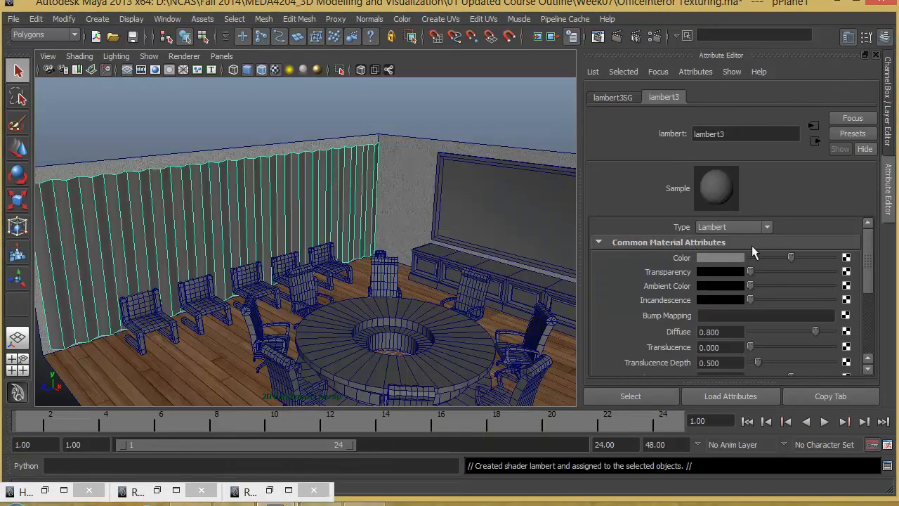
- Rename the curtain's new Lambert material to "curten"
click(846, 257)
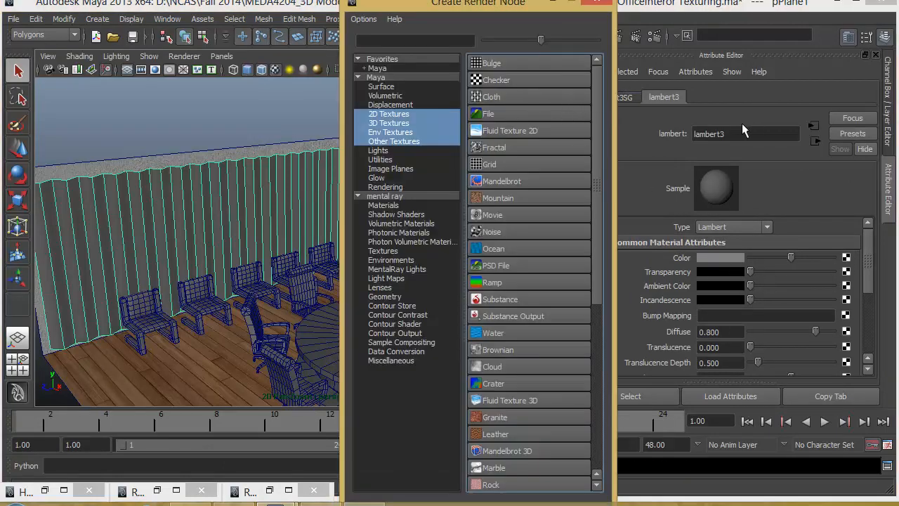
click(596, 2)
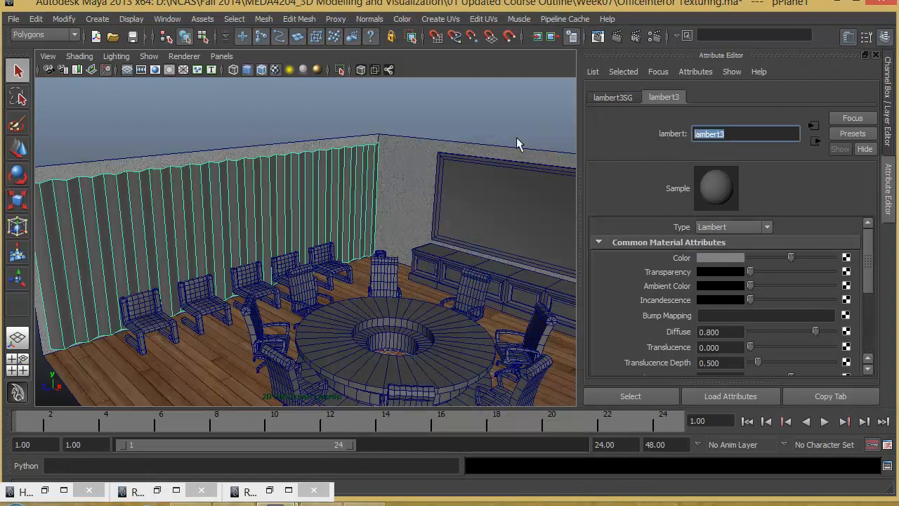
text(curten)
key(Return)
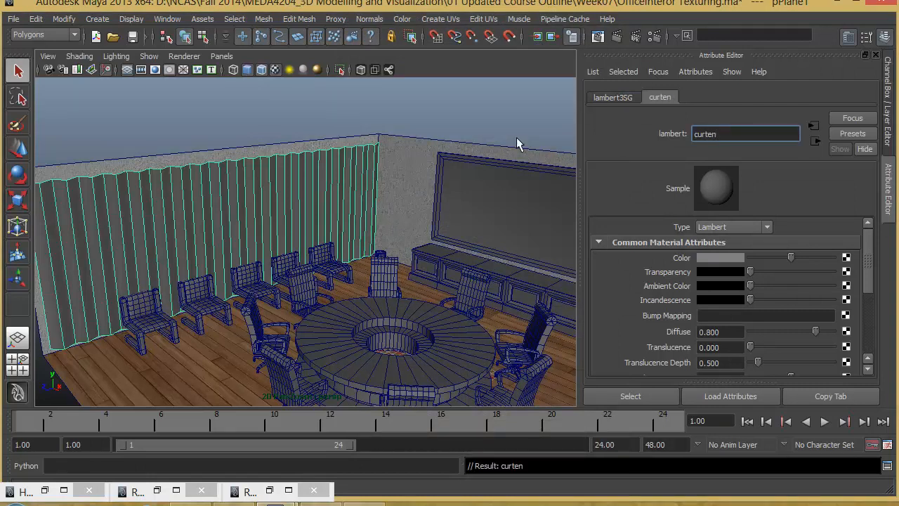
- Connect a File texture to the curten material's Color and show the file node's attributes
click(846, 258)
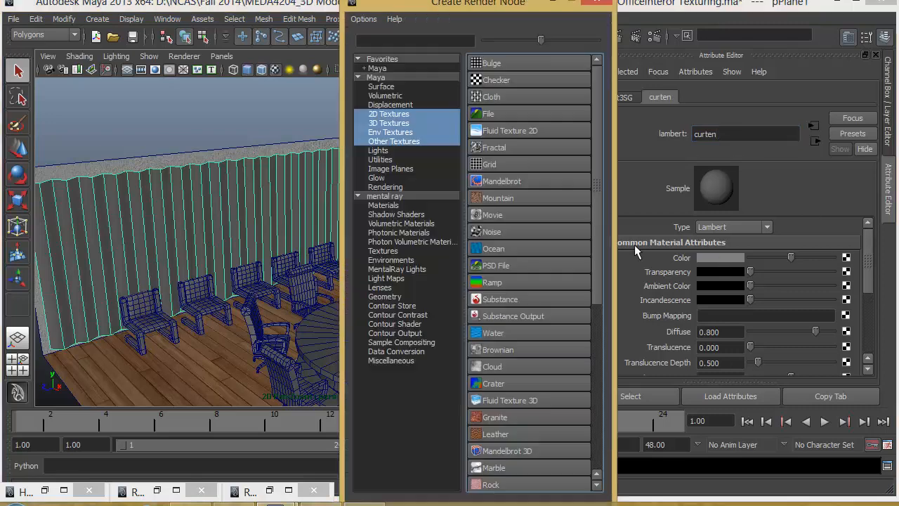
click(549, 114)
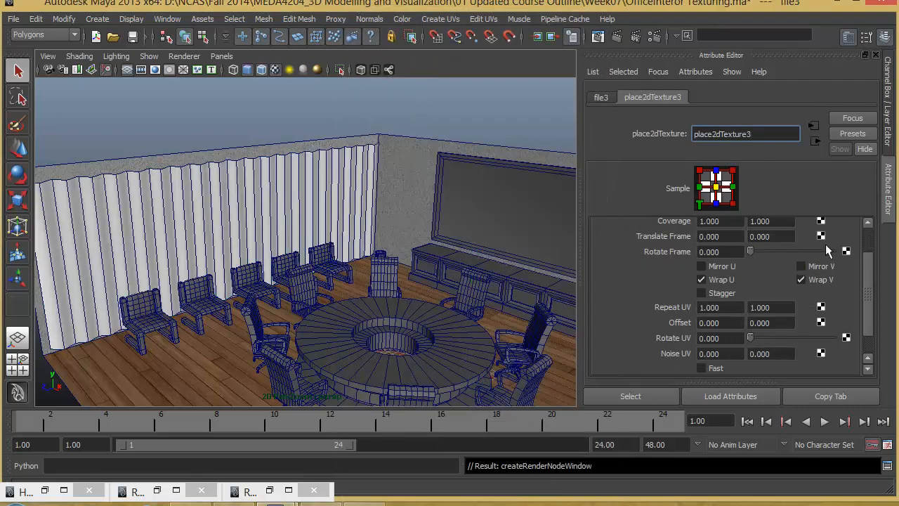
click(602, 96)
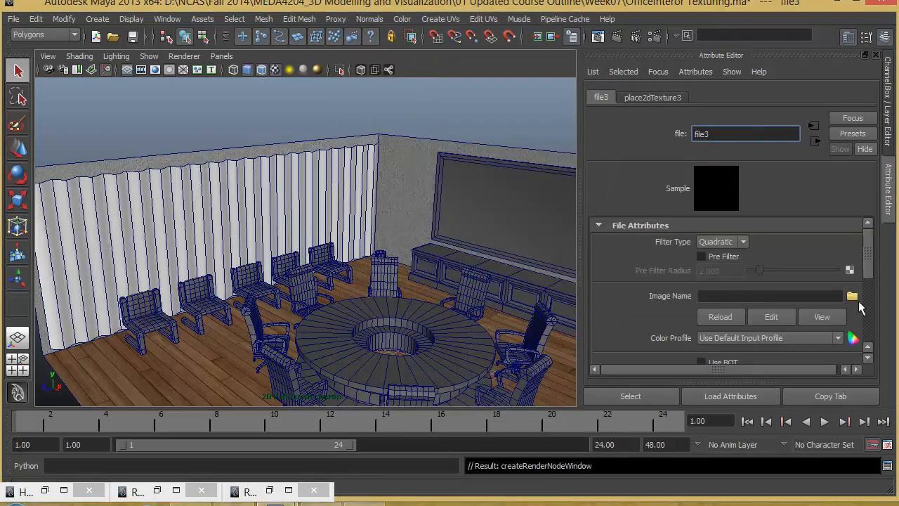
- Preview the images in the Source Images folder and load cloth74.png as the curtain's texture
click(852, 296)
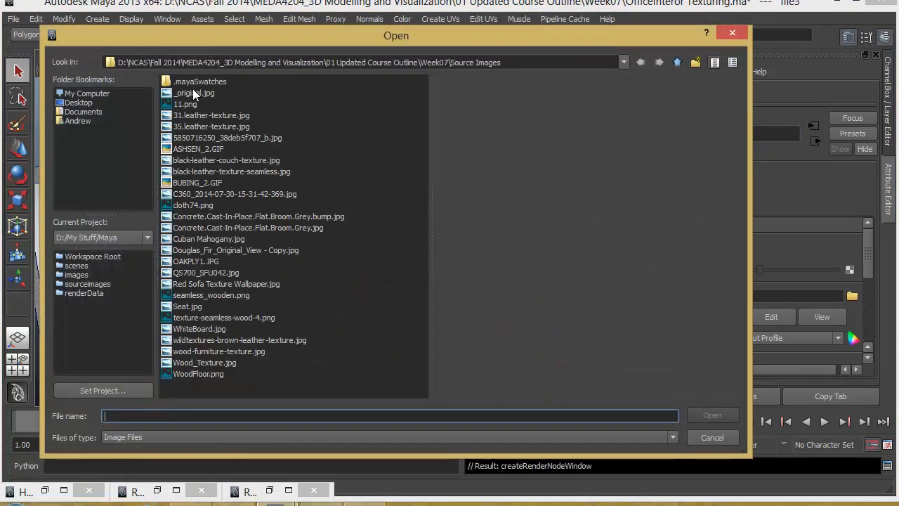
click(196, 93)
key(Down)
key(Down)
key(Down)
key(Down)
key(Down)
key(Down)
key(Down)
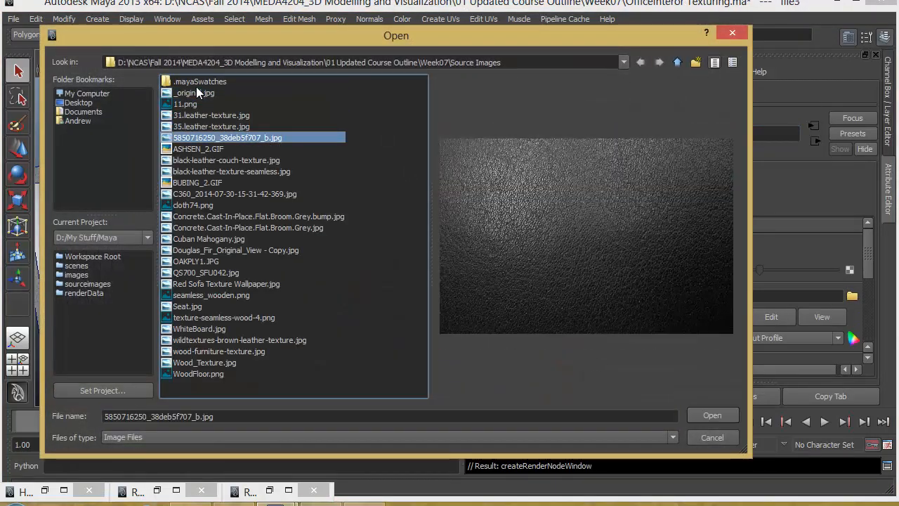
key(Down)
key(Down)
key(Down)
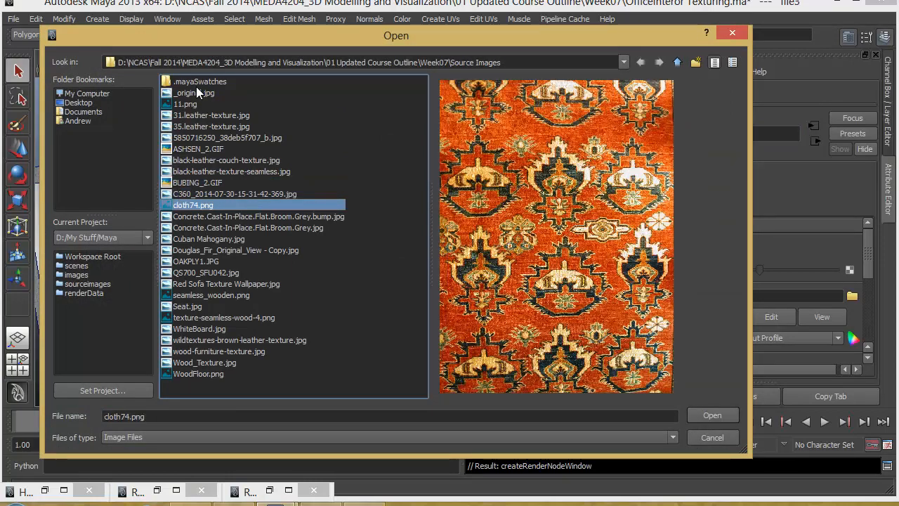
click(708, 415)
- Examine the scale and direction of the cloth pattern on the curtain from around the room
scroll(321, 260, up, 3)
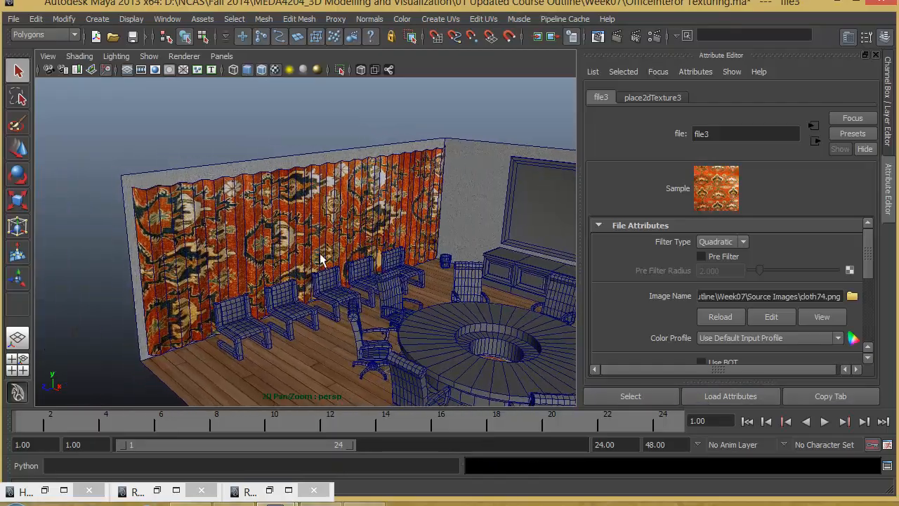
alt+drag(321, 260, 146, 224)
alt+middle_drag(416, 274, 468, 281)
alt+drag(351, 279, 368, 293)
scroll(469, 300, up, 3)
alt+middle_drag(469, 302, 283, 269)
scroll(353, 281, down, 4)
alt+drag(353, 281, 283, 257)
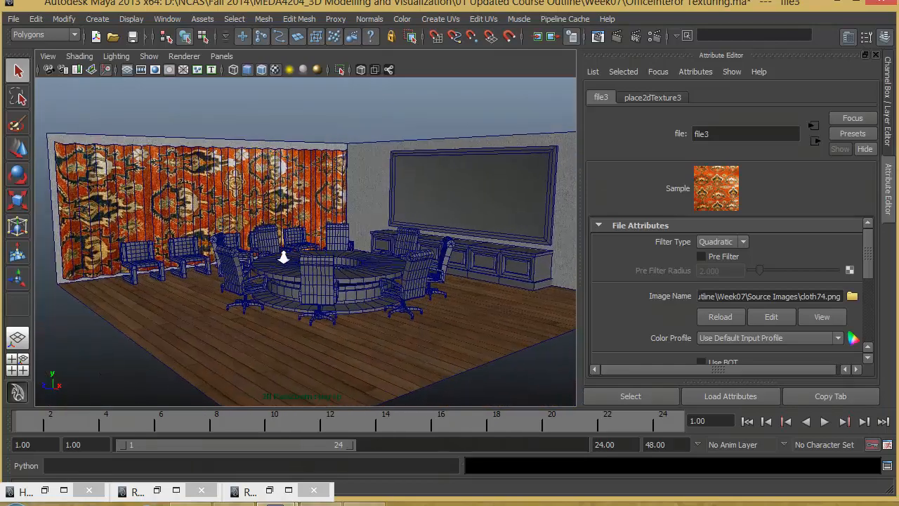
alt+right_drag(283, 257, 336, 259)
alt+middle_drag(336, 260, 341, 275)
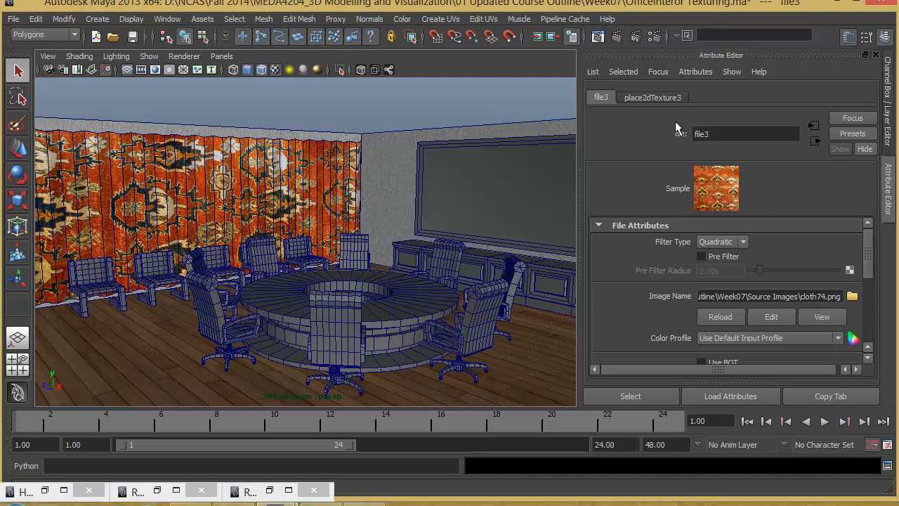
- Try a Repeat UV of 4 by 4 in the curtain texture's 2D placement
click(658, 98)
click(733, 307)
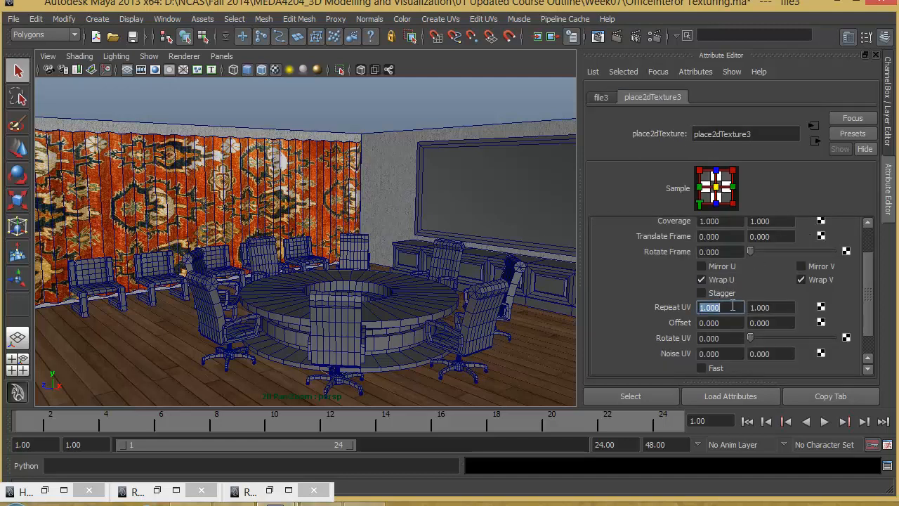
text(4)
key(Tab)
text(4)
key(Tab)
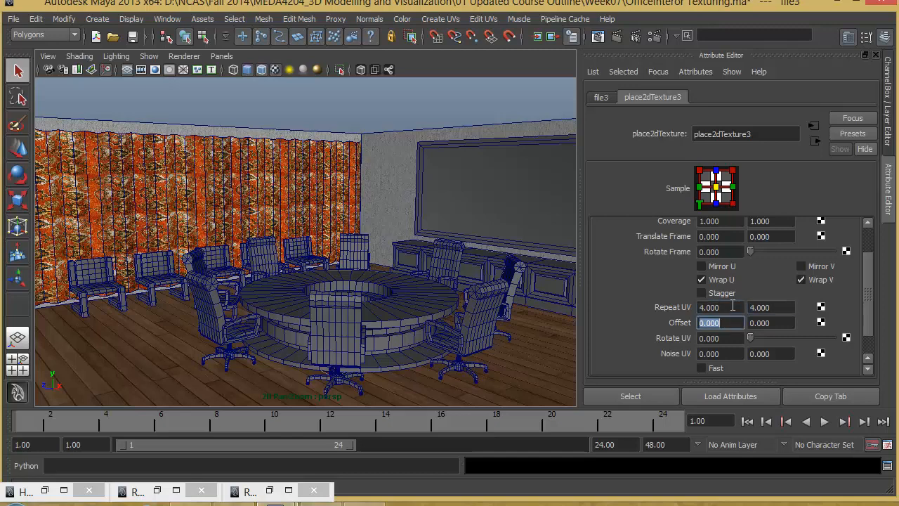
- Set the curtain texture's Repeat UV to 2 in both U and V
key(shift+Tab)
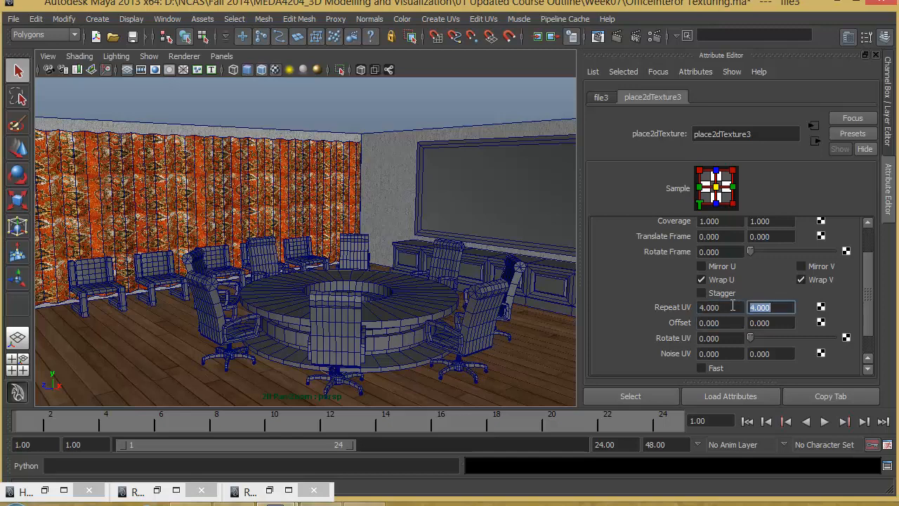
key(shift+Tab)
text(2)
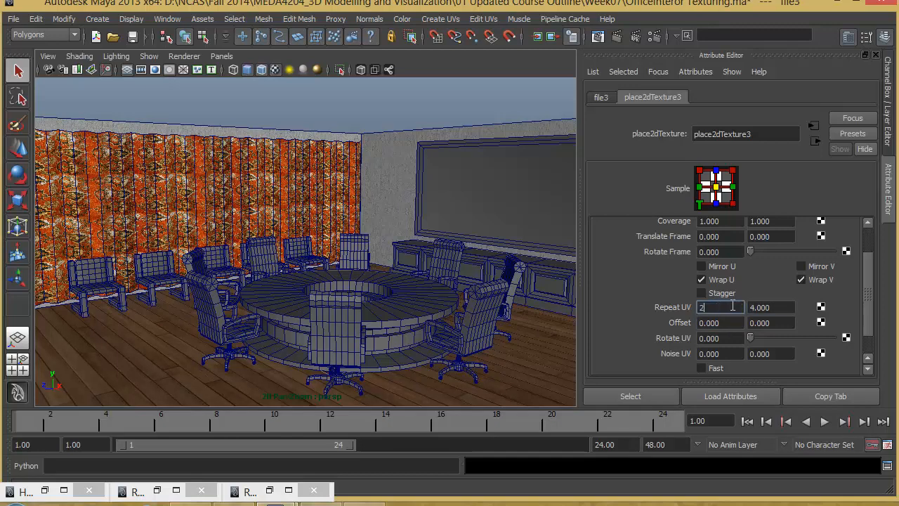
key(Tab)
text(2)
key(Tab)
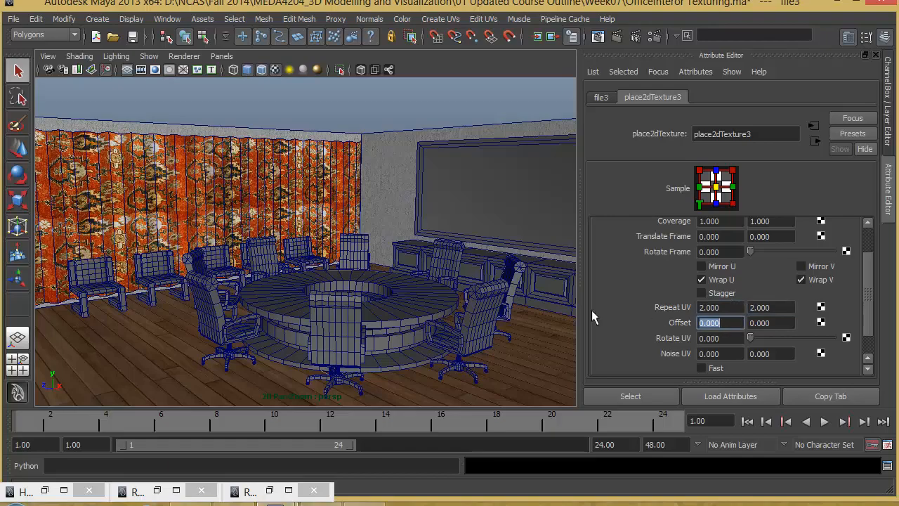
- Inspect the tiled curtain pattern up close for seams where the texture repeats
alt+middle_drag(290, 255, 370, 290)
alt+right_drag(171, 269, 335, 281)
alt+middle_drag(335, 281, 471, 294)
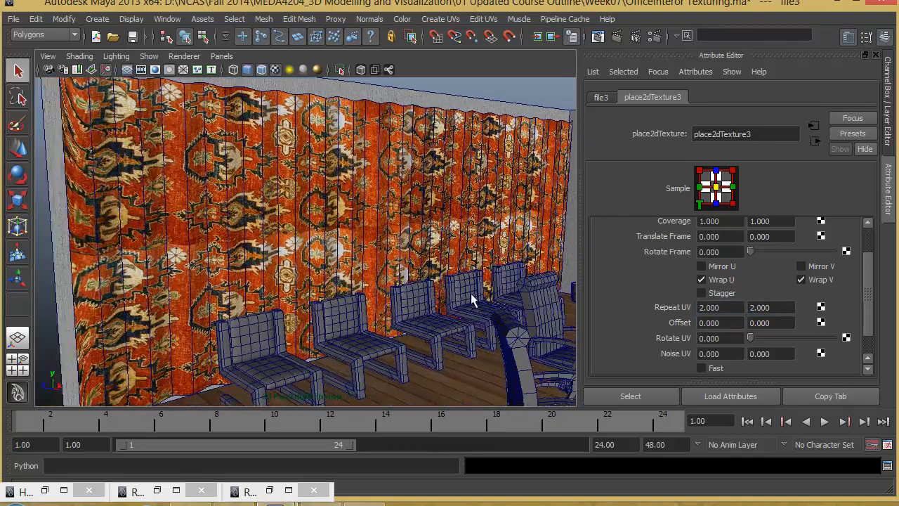
alt+right_drag(471, 294, 473, 303)
alt+middle_drag(473, 307, 421, 324)
alt+middle_drag(336, 263, 421, 321)
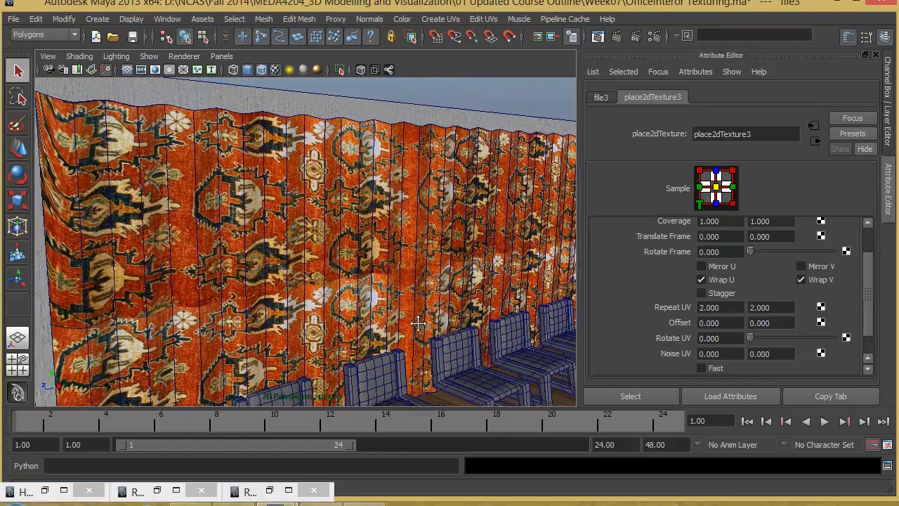
alt+drag(423, 321, 315, 132)
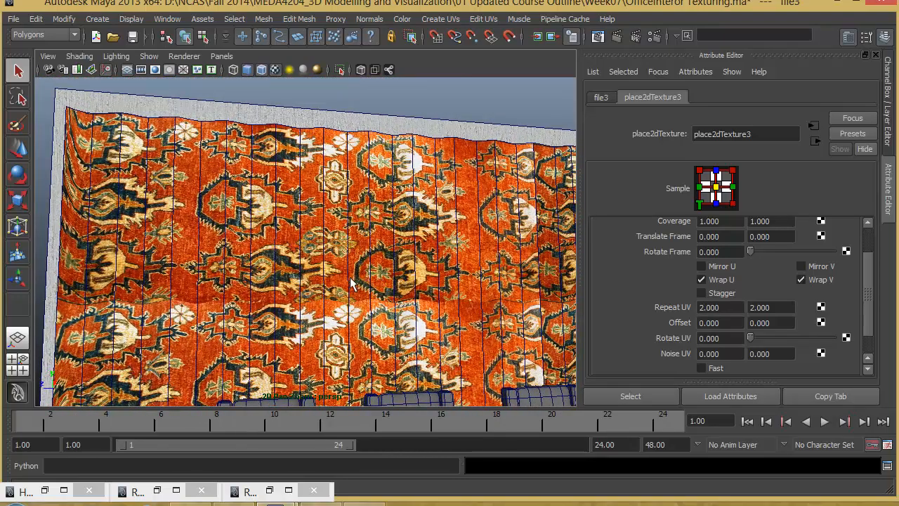
alt+drag(452, 326, 364, 253)
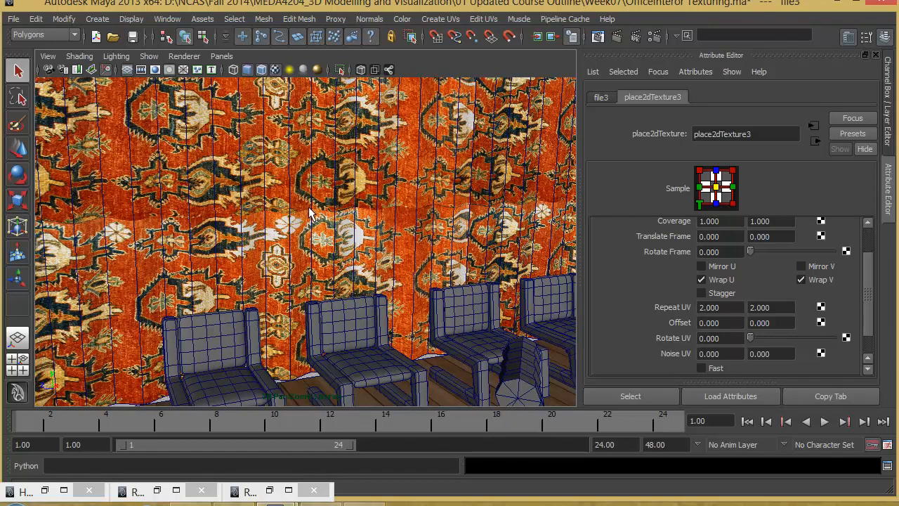
alt+right_drag(374, 237, 235, 246)
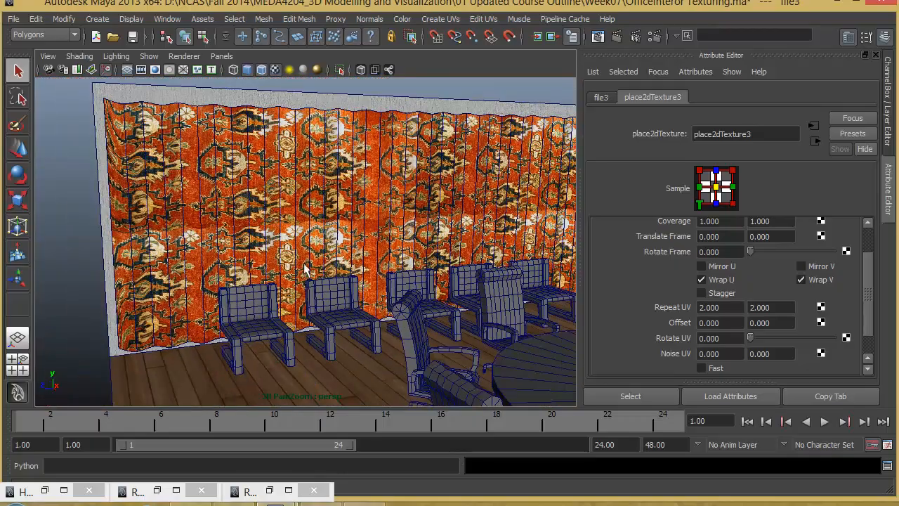
- Turn on Mirror U in the curtain texture's placement and check how the pattern meets at the seams
alt+right_drag(320, 241, 361, 281)
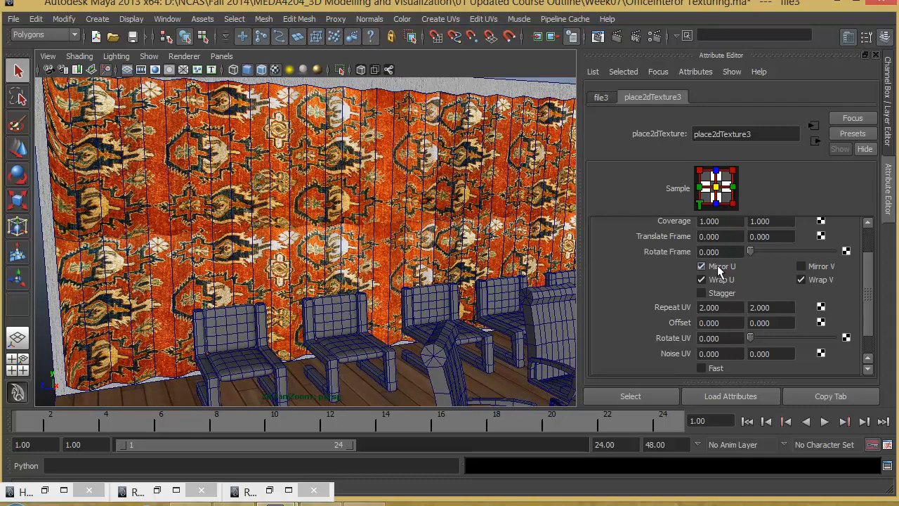
alt+drag(393, 274, 303, 291)
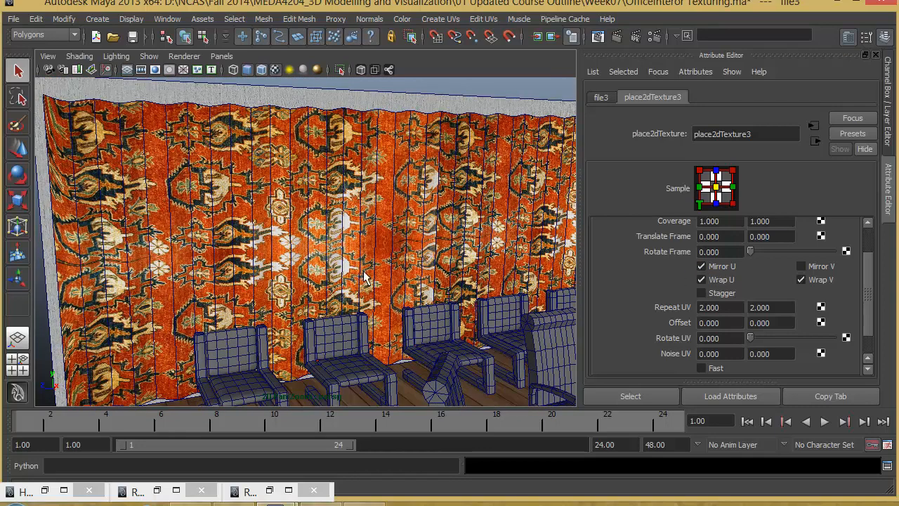
alt+right_drag(421, 281, 335, 288)
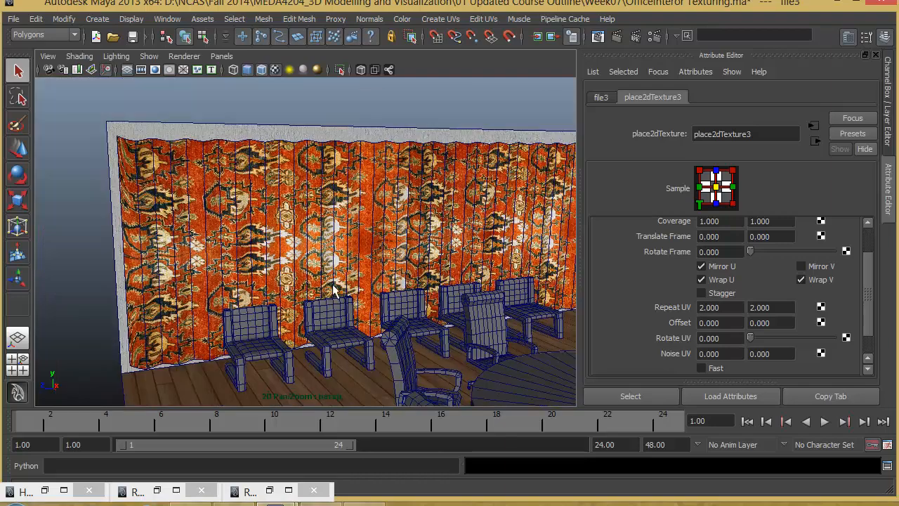
alt+drag(335, 287, 257, 277)
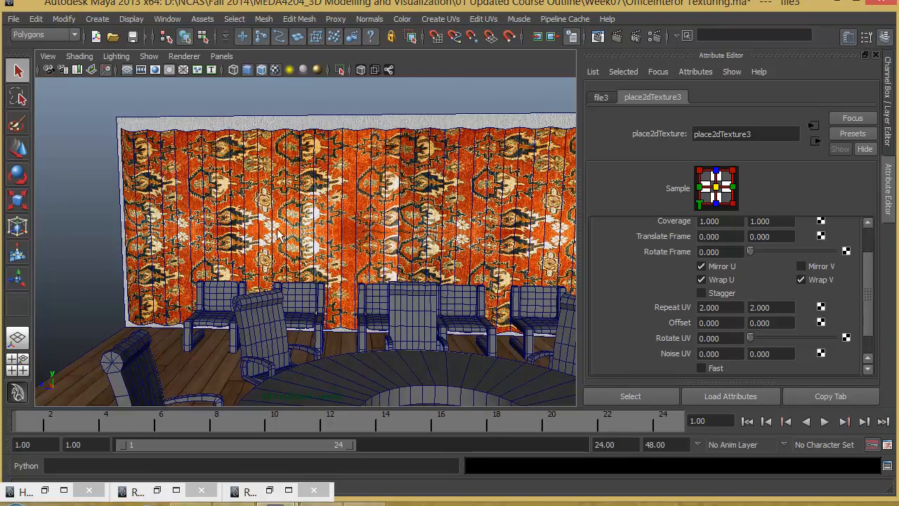
mouse_move(308, 230)
alt+mouse_down()
mouse_move(383, 260)
mouse_move(294, 235)
alt+mouse_up()
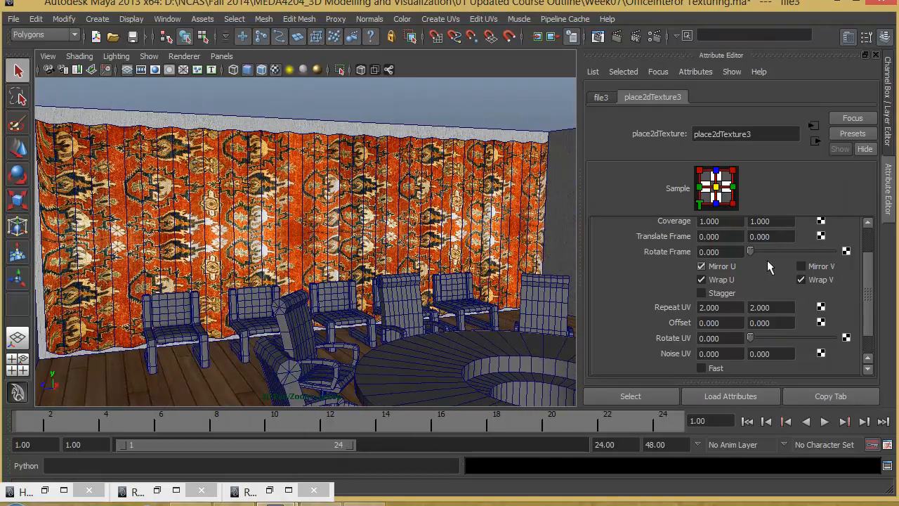
- Turn on Mirror V for the curtain texture, comparing the pattern with and without it
click(814, 267)
alt+drag(427, 278, 342, 226)
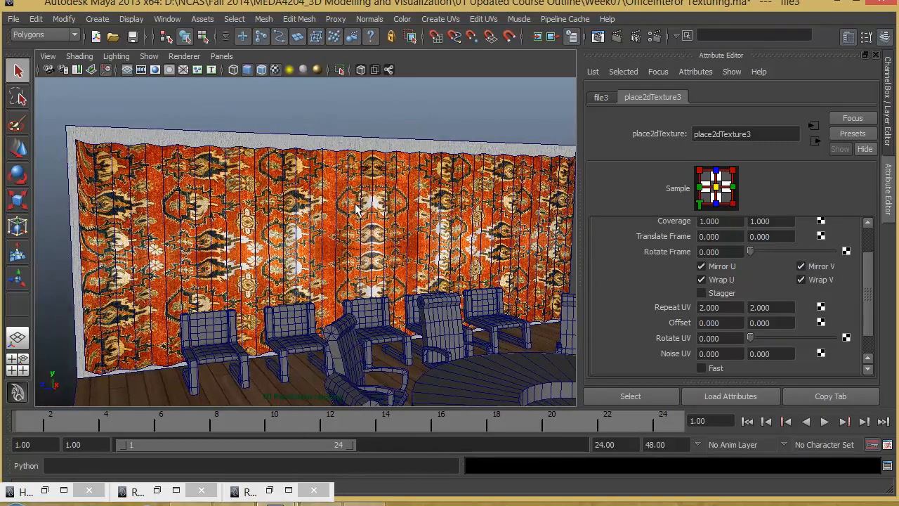
click(812, 267)
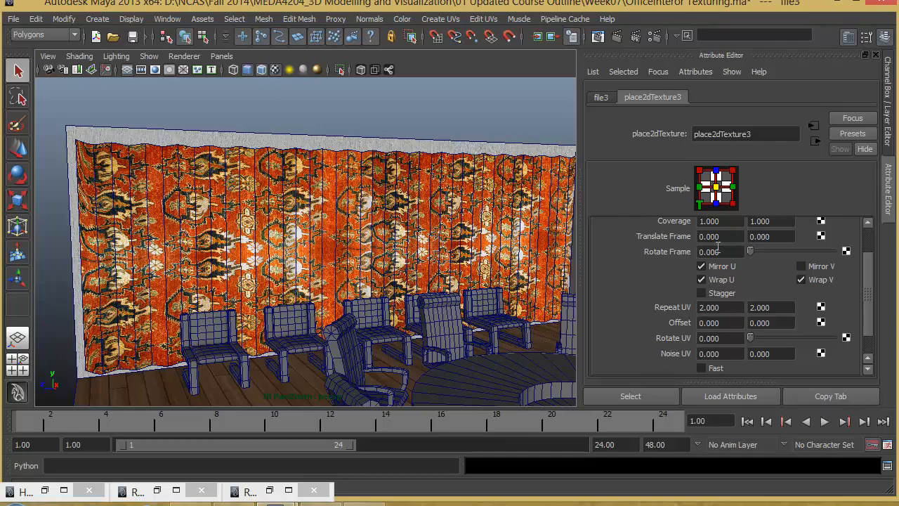
click(808, 267)
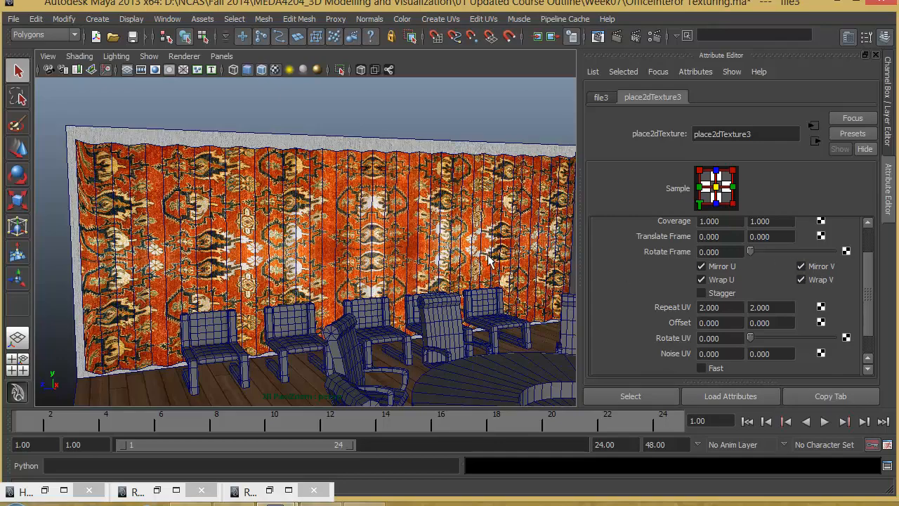
alt+drag(490, 260, 402, 319)
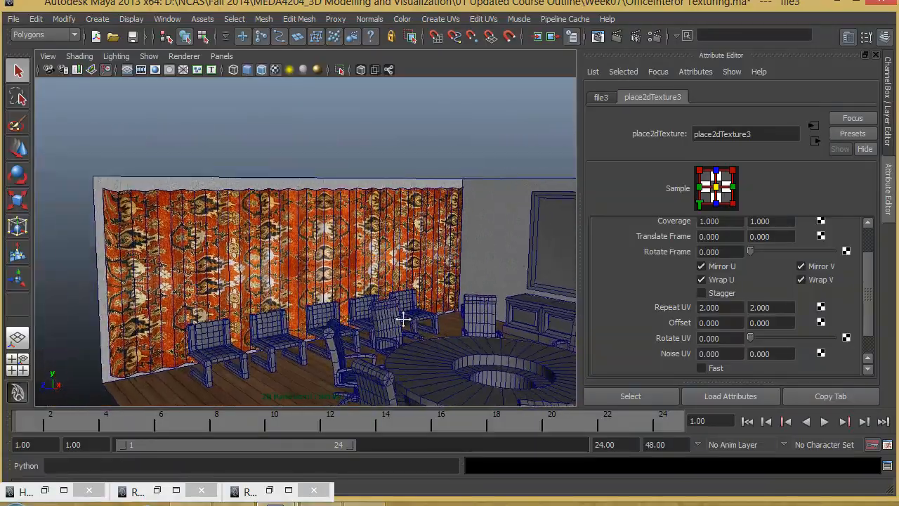
- Assign a new Blinn material to the framed whiteboard on the wall above the cabinets
alt+right_drag(403, 319, 391, 287)
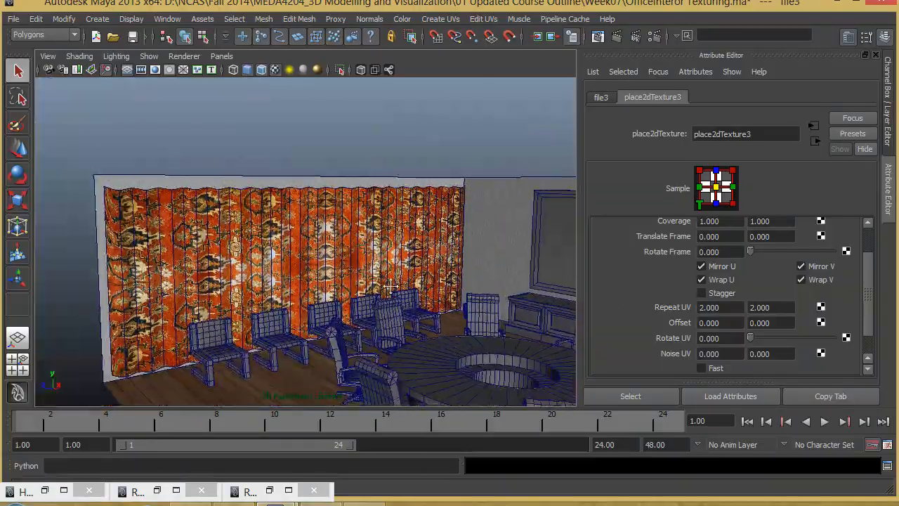
alt+drag(390, 286, 466, 285)
alt+right_drag(466, 285, 417, 286)
alt+middle_drag(417, 286, 456, 291)
alt+drag(414, 338, 472, 330)
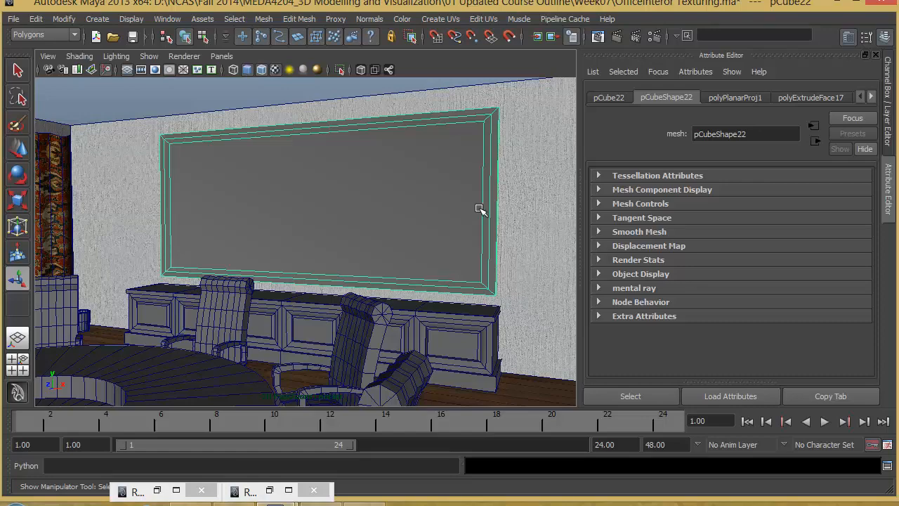
alt+right_drag(480, 209, 311, 305)
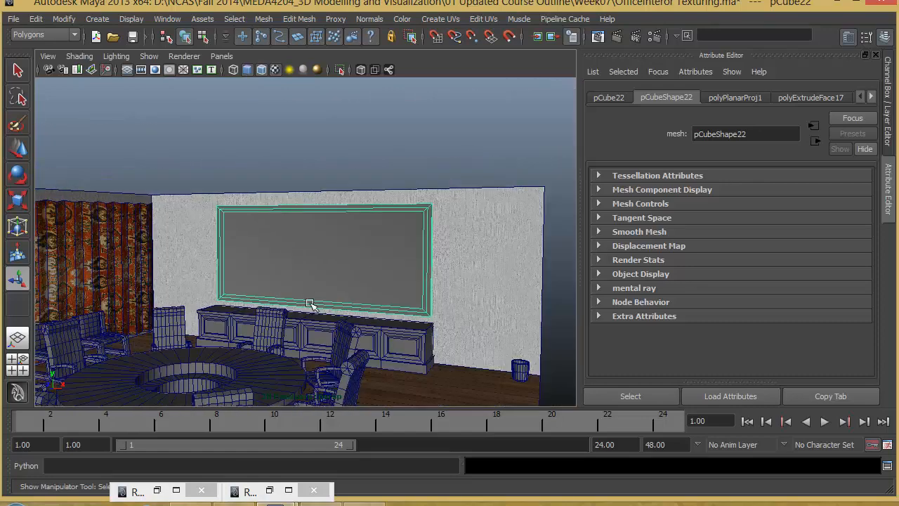
alt+drag(311, 305, 396, 217)
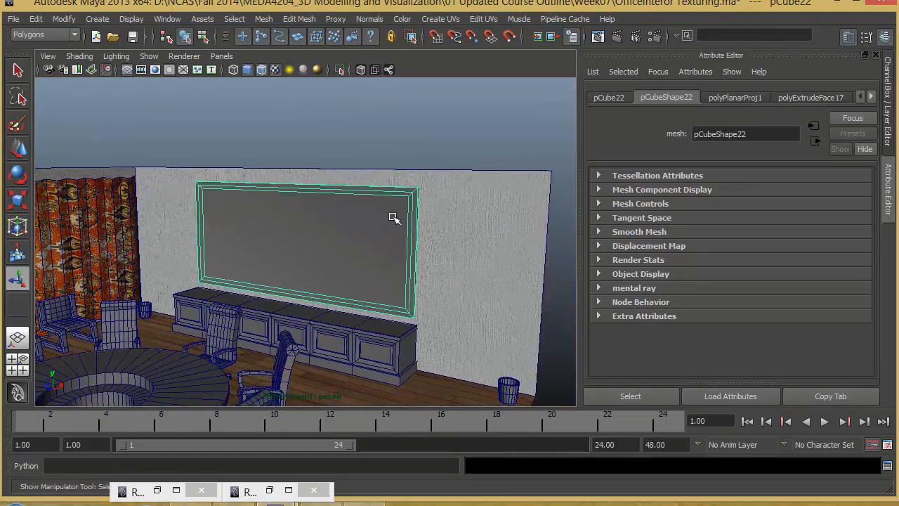
right_drag(393, 217, 492, 416)
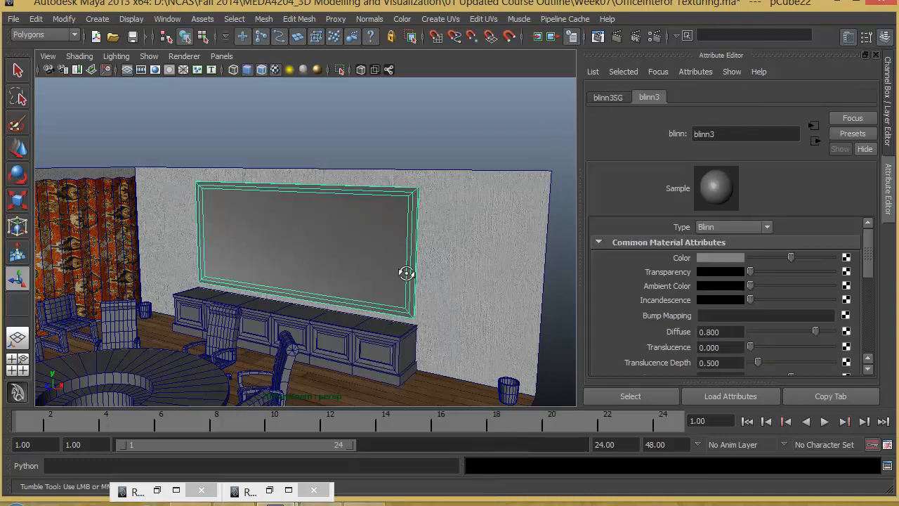
- Rename the whiteboard's new Blinn material to WhiteboardFrame
alt+drag(403, 271, 464, 275)
double_click(704, 134)
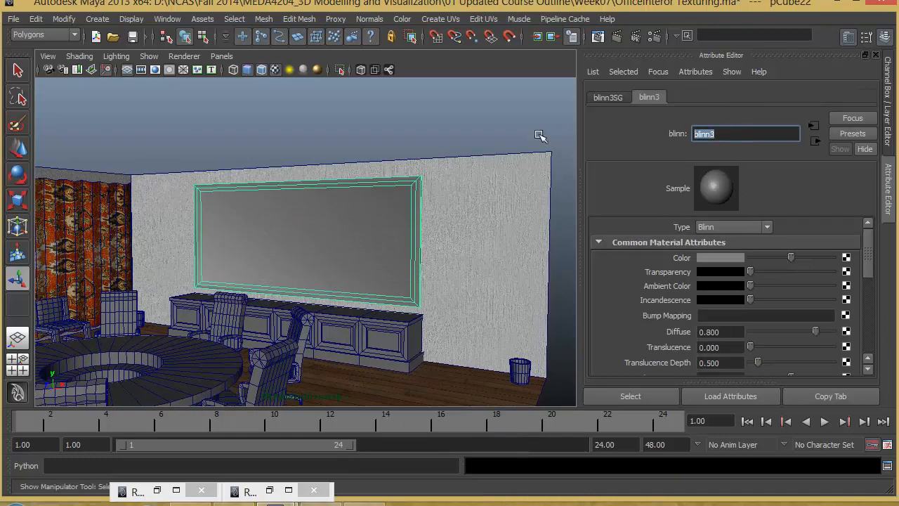
text(WhiteboardFrame)
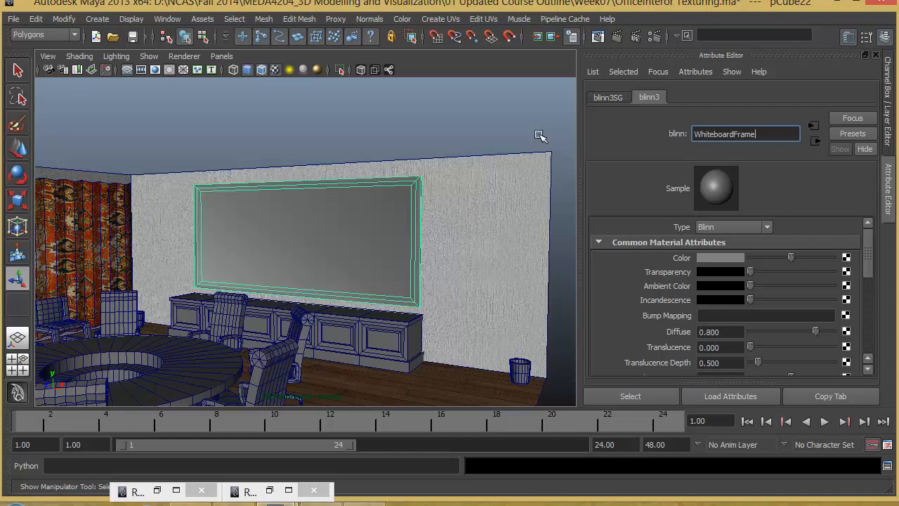
key(Return)
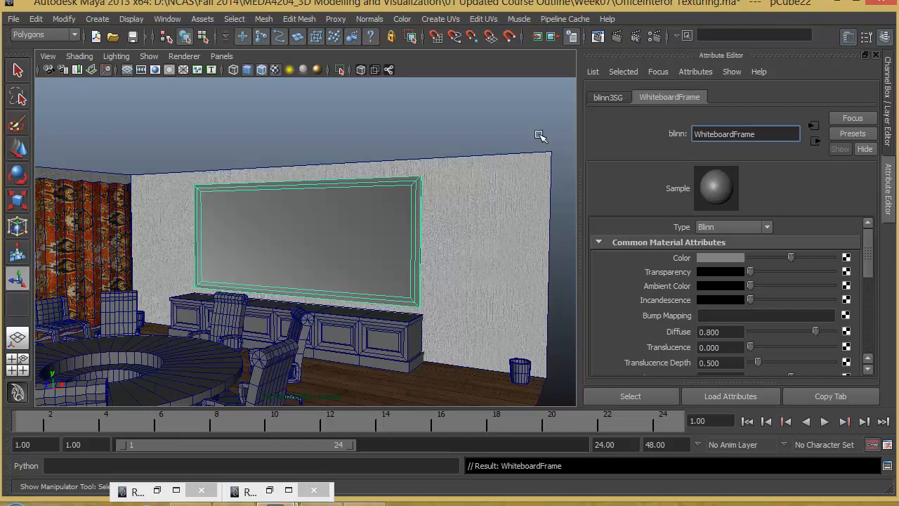
- Give the WhiteboardFrame material's color a file texture using the image black-leather-texture-seamless.jpg
click(847, 258)
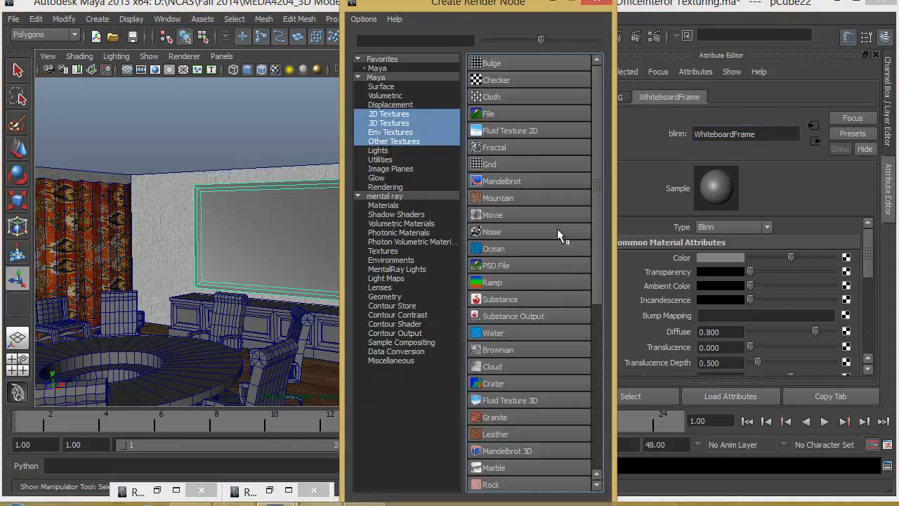
click(501, 112)
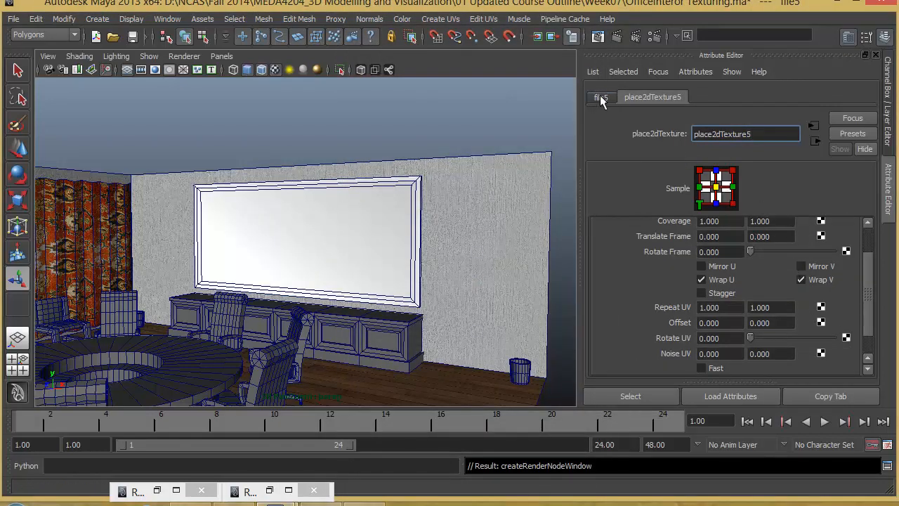
click(601, 98)
click(852, 295)
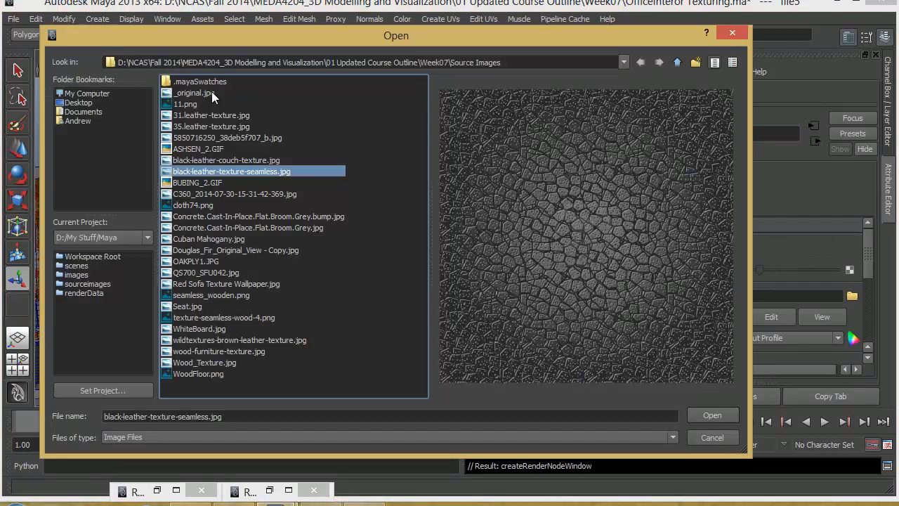
click(717, 415)
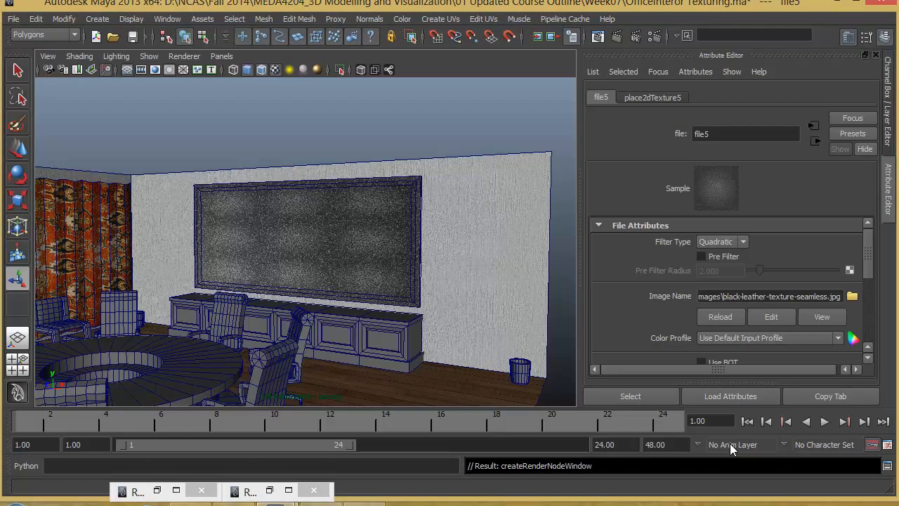
- Apply Planar Mapping to the whiteboard so the leather texture projects onto its front
click(277, 243)
key(f)
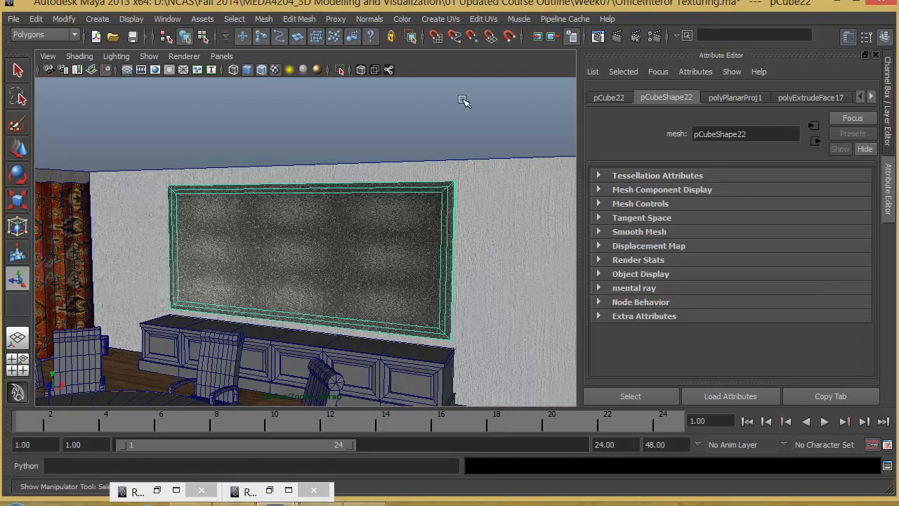
click(440, 19)
click(470, 40)
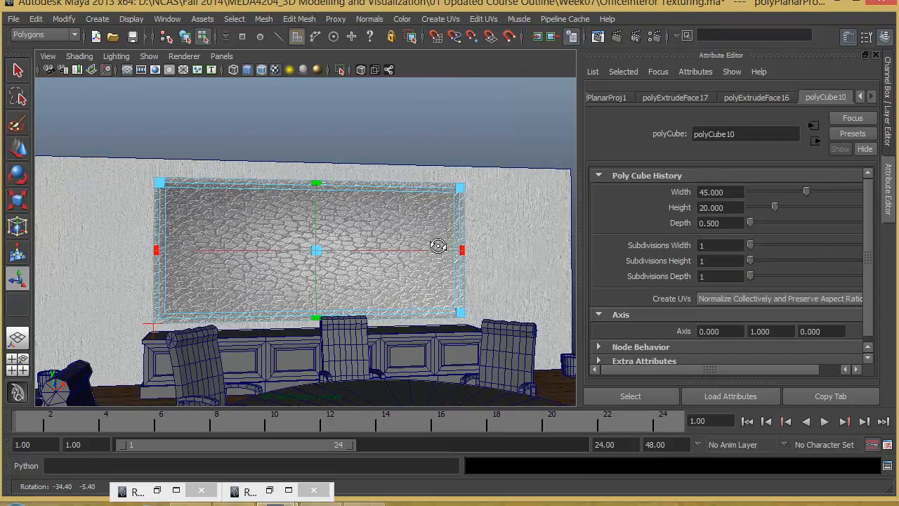
- Shrink the planar projection in width and height so the leather pattern repeats at a much finer scale across the whiteboard
alt+drag(439, 245, 422, 232)
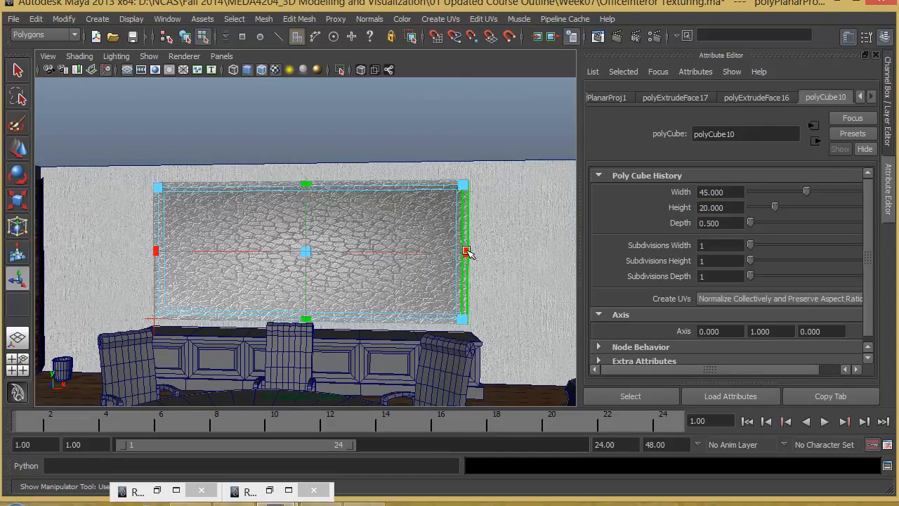
drag(466, 251, 324, 252)
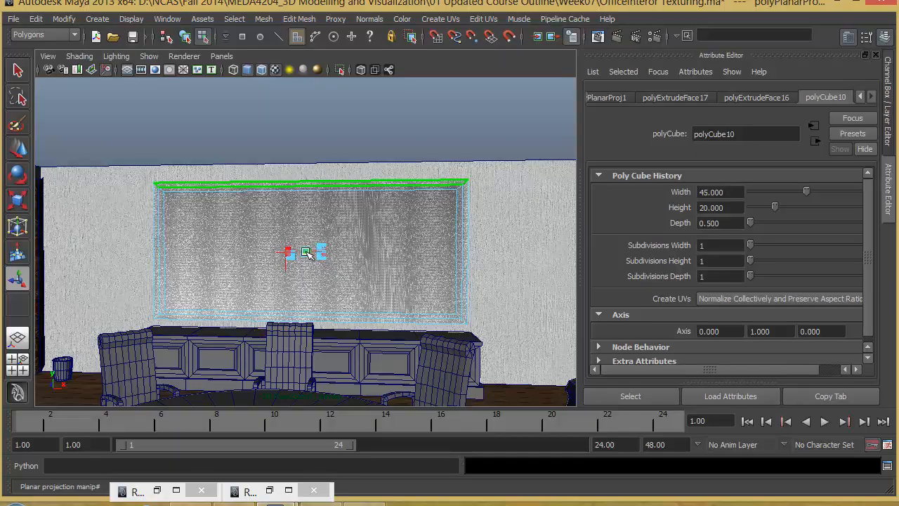
alt+right_drag(315, 251, 436, 277)
alt+middle_drag(436, 278, 263, 275)
drag(131, 260, 149, 234)
alt+right_drag(302, 270, 273, 272)
alt+middle_drag(273, 272, 415, 272)
drag(377, 176, 400, 249)
- Select the two narrow side faces of the whiteboard frame and planar-map them from the X axis
alt+right_drag(354, 227, 401, 239)
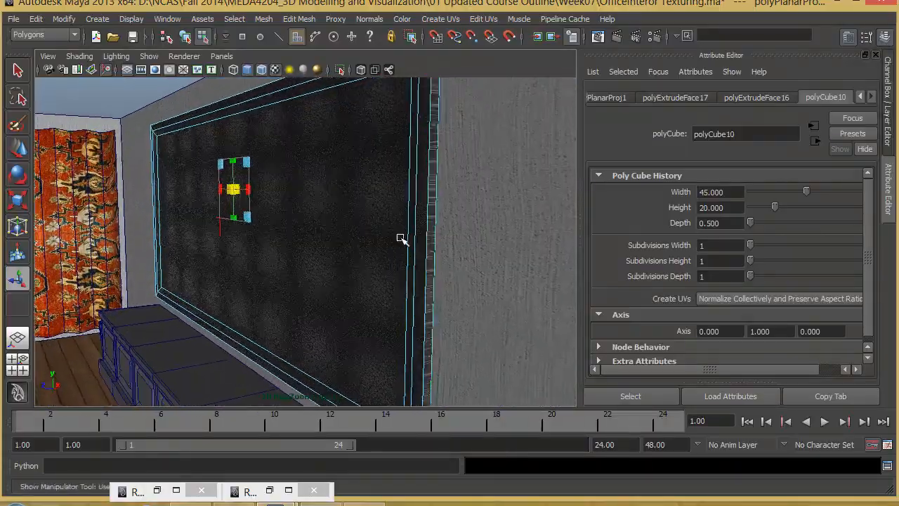
alt+middle_drag(401, 239, 343, 231)
alt+drag(343, 231, 337, 235)
alt+right_drag(380, 201, 317, 208)
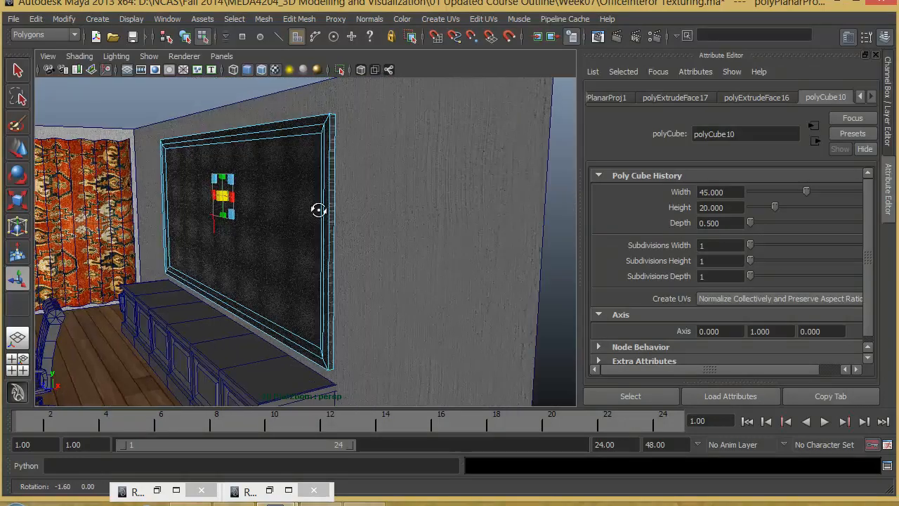
mouse_move(317, 209)
alt+mouse_down()
mouse_move(351, 209)
mouse_move(318, 218)
alt+mouse_up()
click(302, 209)
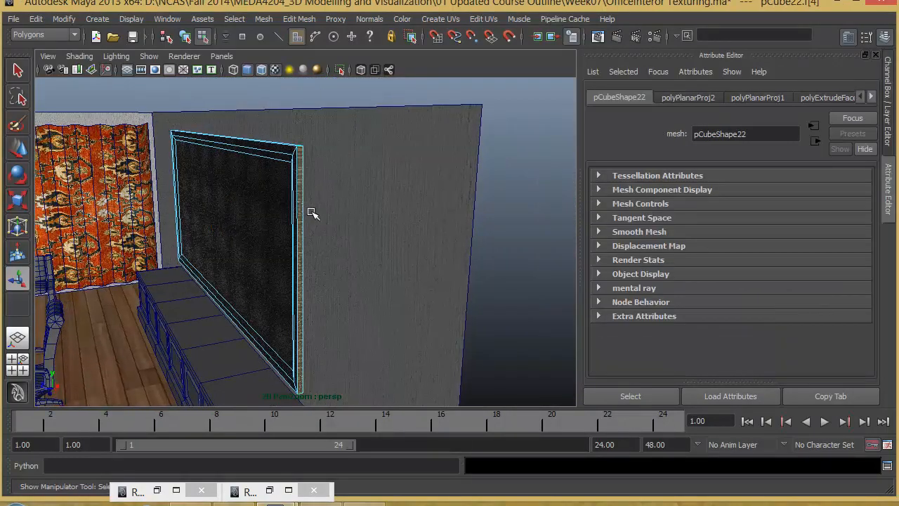
alt+drag(236, 164, 342, 257)
alt+drag(187, 246, 224, 250)
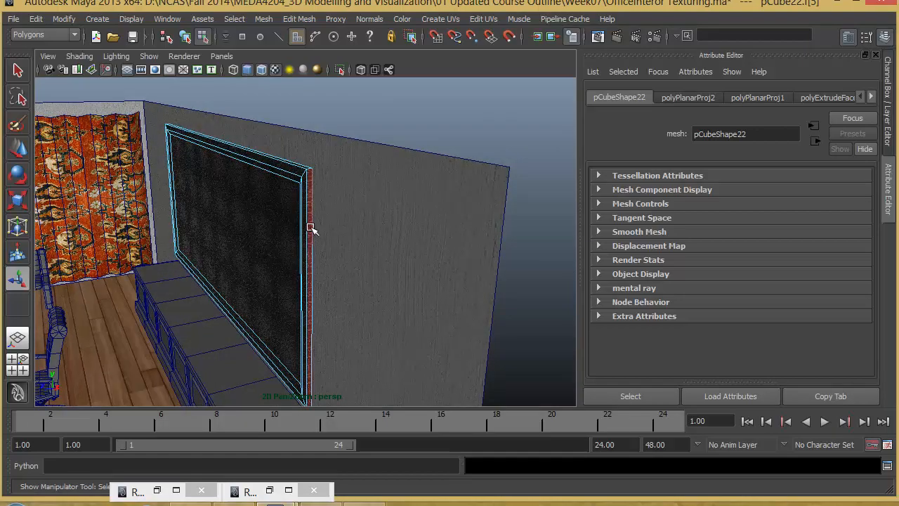
alt+drag(311, 229, 330, 258)
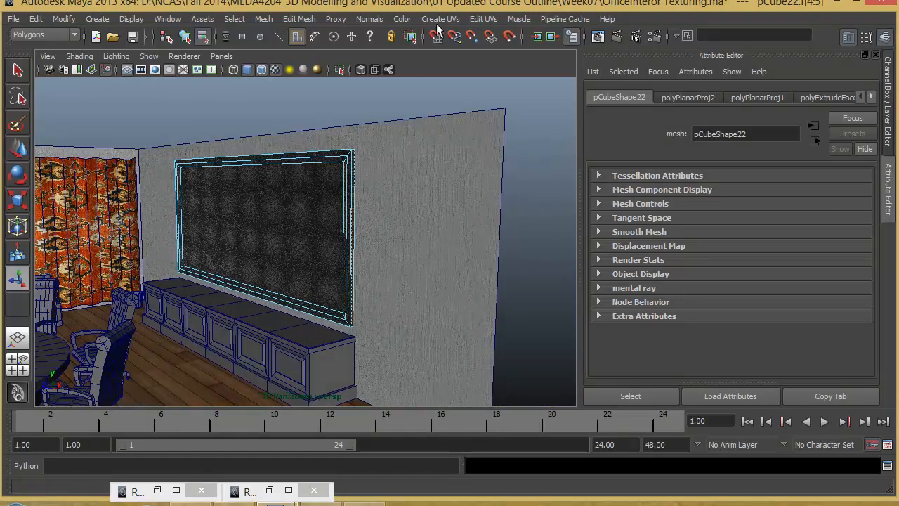
click(435, 19)
click(563, 37)
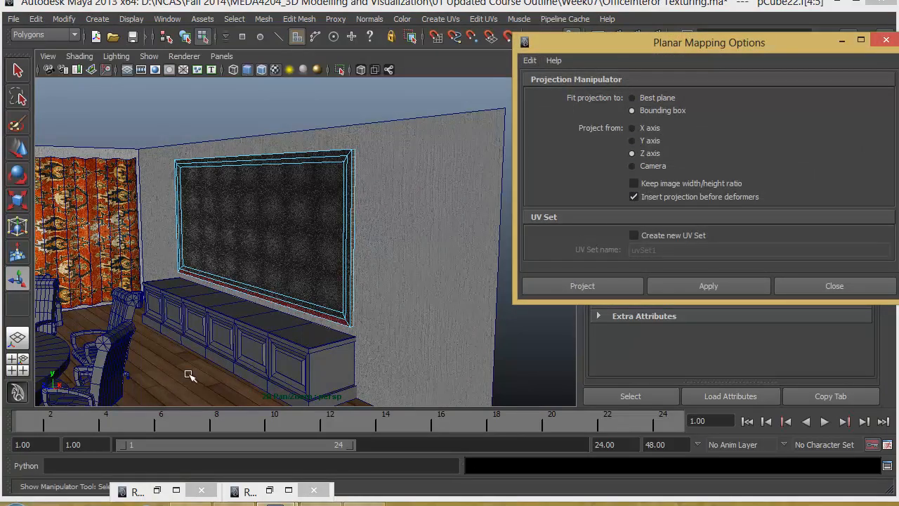
click(602, 281)
- Select the narrow top face of the whiteboard frame
alt+drag(492, 284, 350, 289)
alt+right_drag(246, 255, 451, 262)
click(153, 201)
alt+right_drag(391, 235, 189, 234)
alt+drag(189, 233, 311, 234)
click(353, 295)
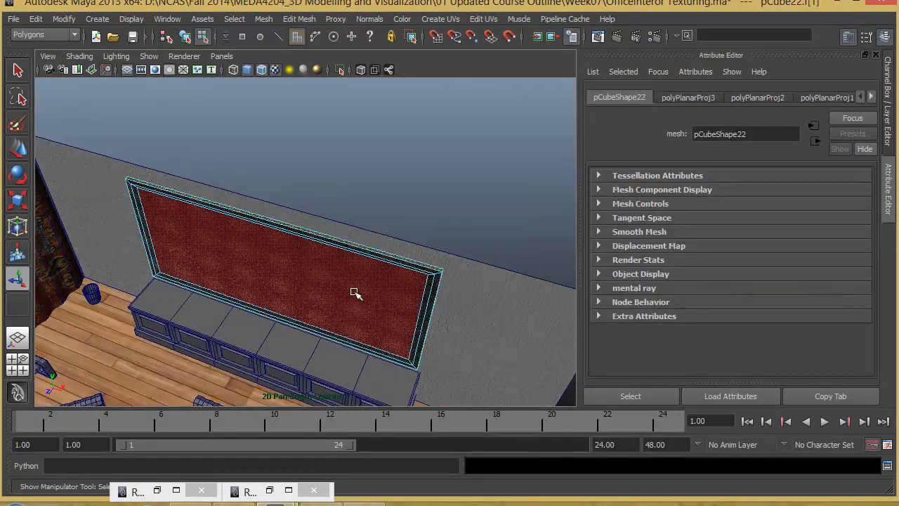
drag(353, 295, 321, 221)
key(ctrl+z)
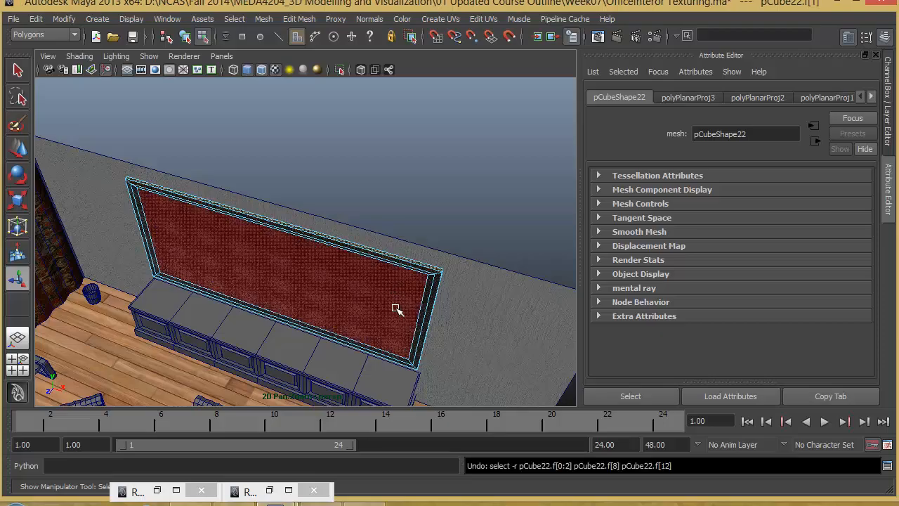
- Add the narrow bottom face of the whiteboard frame to the selection
alt+drag(375, 287, 327, 241)
alt+right_drag(327, 241, 510, 285)
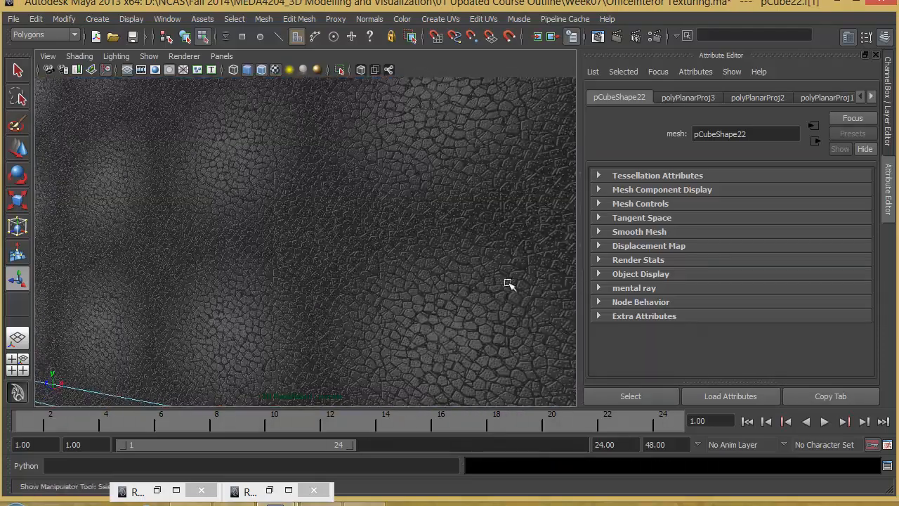
alt+middle_drag(510, 285, 341, 148)
alt+middle_drag(371, 204, 368, 217)
shift+click(360, 235)
alt+right_drag(359, 235, 91, 169)
alt+middle_drag(259, 147, 257, 196)
alt+drag(257, 196, 254, 246)
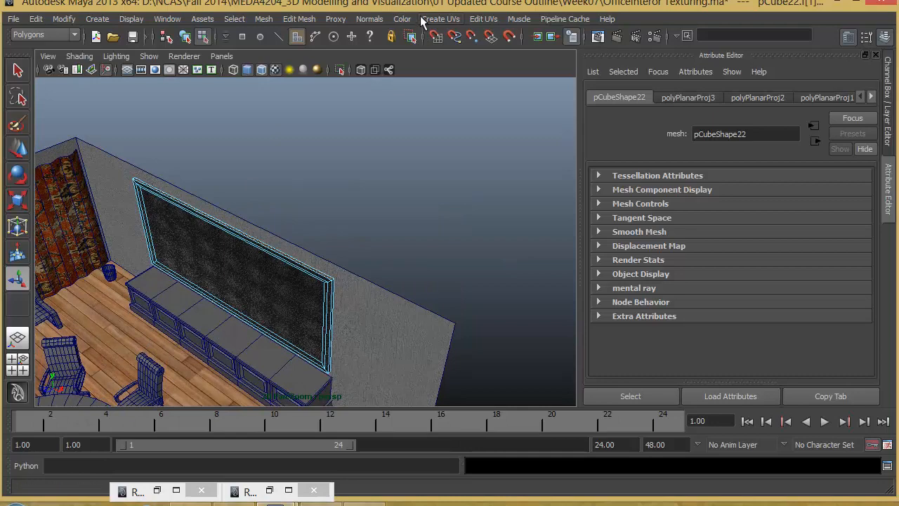
click(339, 19)
mouse_move(455, 19)
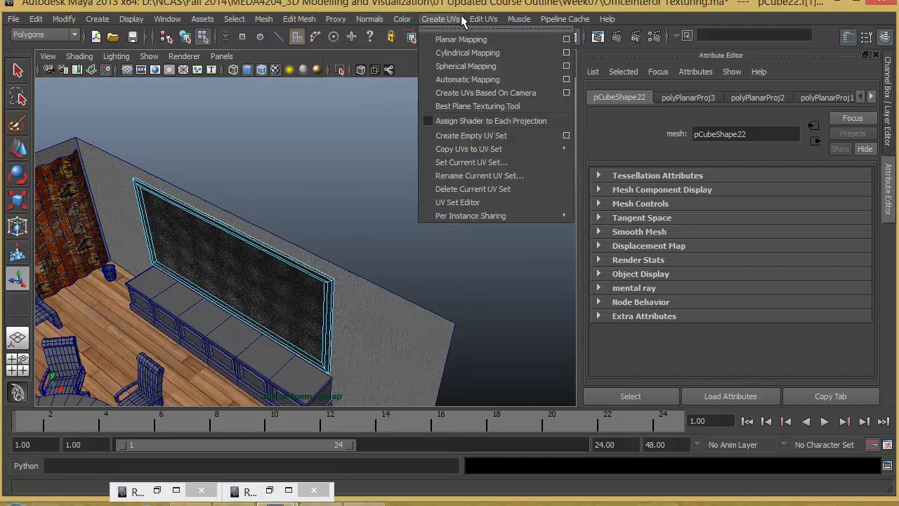
click(455, 39)
alt+drag(291, 236, 309, 242)
key(ctrl+z)
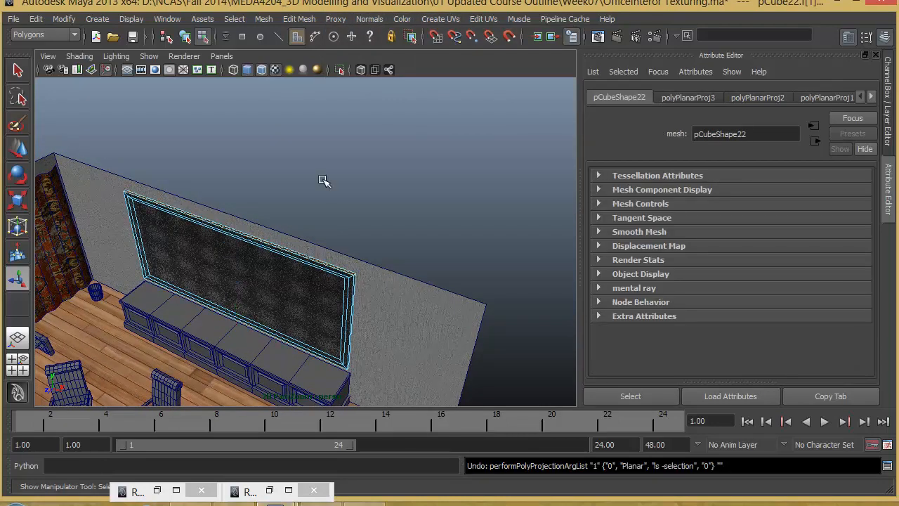
click(440, 19)
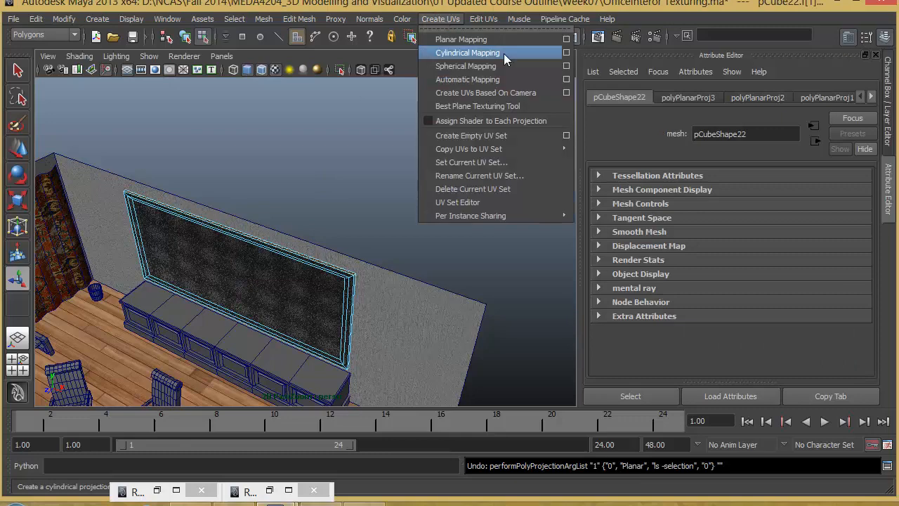
click(561, 36)
key(ctrl+z)
- Planar-map the selected top and bottom faces of the frame from the Y axis
click(441, 19)
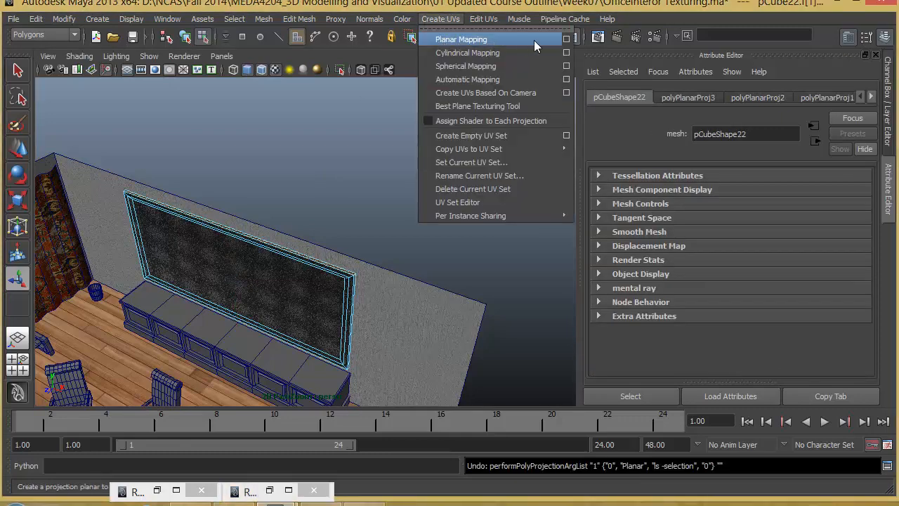
click(566, 39)
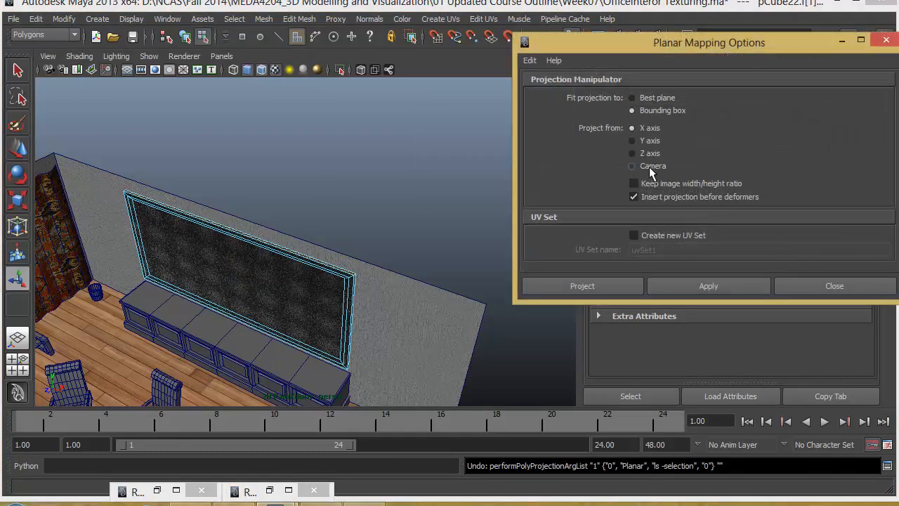
click(649, 141)
click(615, 288)
- Select only the large inner board face of the whiteboard, leaving out the surrounding frame faces
alt+drag(302, 319, 261, 323)
alt+right_drag(261, 323, 284, 351)
alt+drag(283, 351, 365, 304)
alt+right_drag(365, 304, 270, 302)
alt+drag(270, 303, 305, 253)
right_drag(305, 255, 275, 220)
click(270, 221)
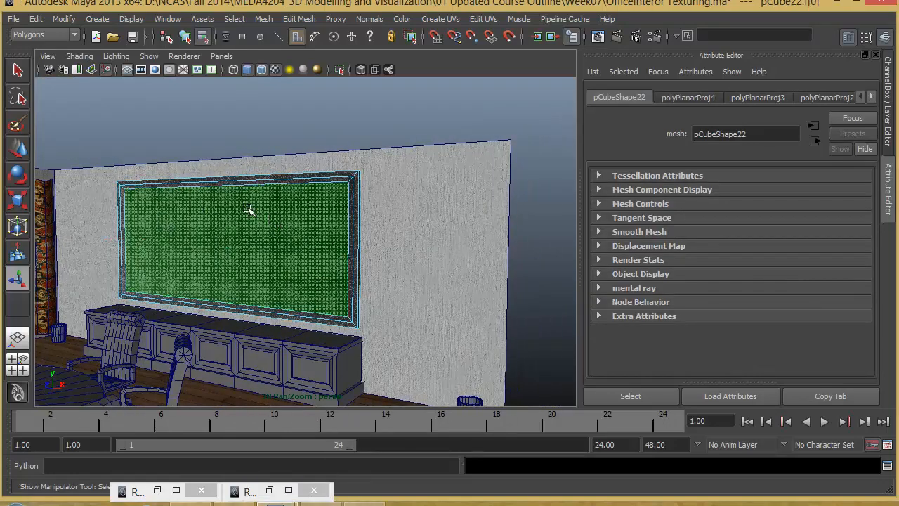
click(334, 114)
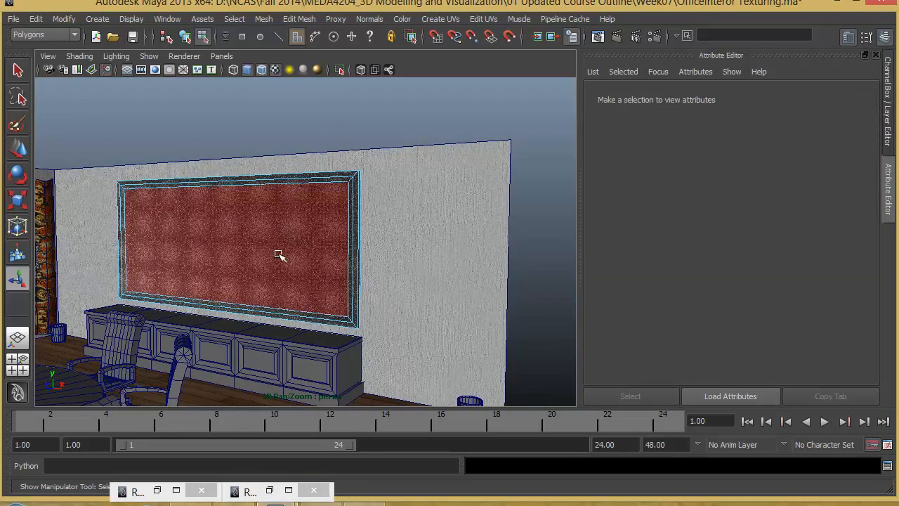
click(278, 255)
- Assign a new Blinn material to the selected board face and name it Whiteboard
right_drag(308, 210, 306, 415)
click(427, 232)
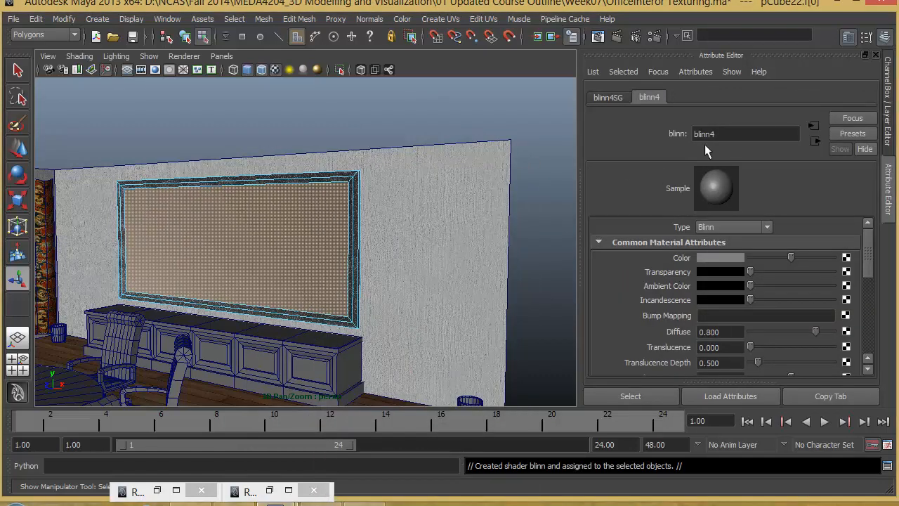
double_click(731, 134)
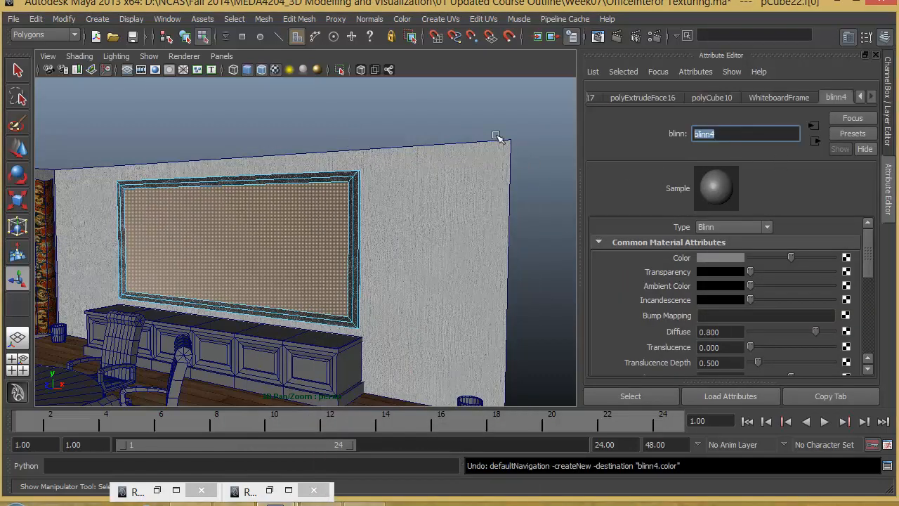
text(Whiteboard)
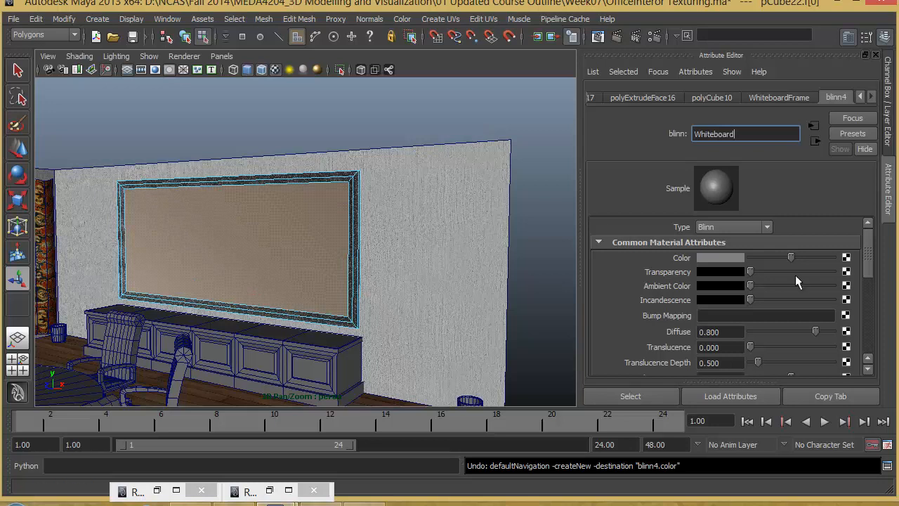
key(Return)
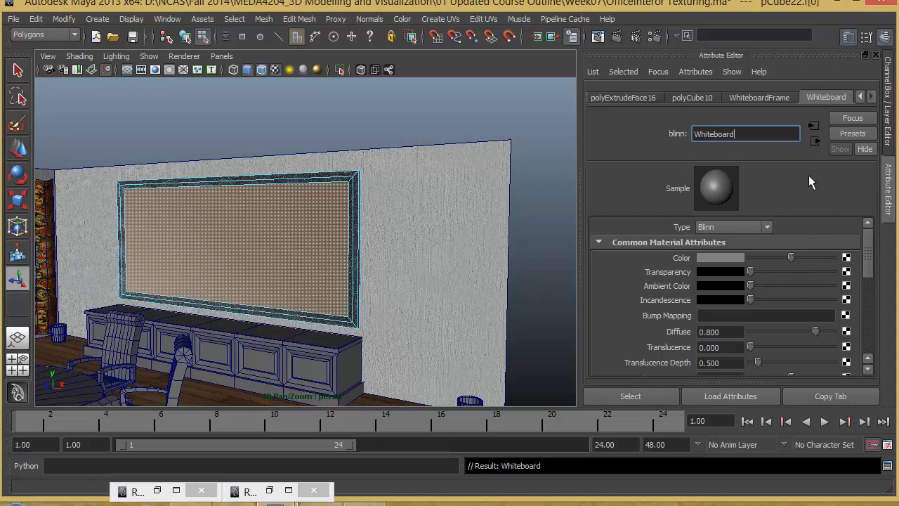
- Map the Whiteboard material's color to a file texture using WhiteBoard.jpg from the Source Images folder
click(845, 258)
click(493, 113)
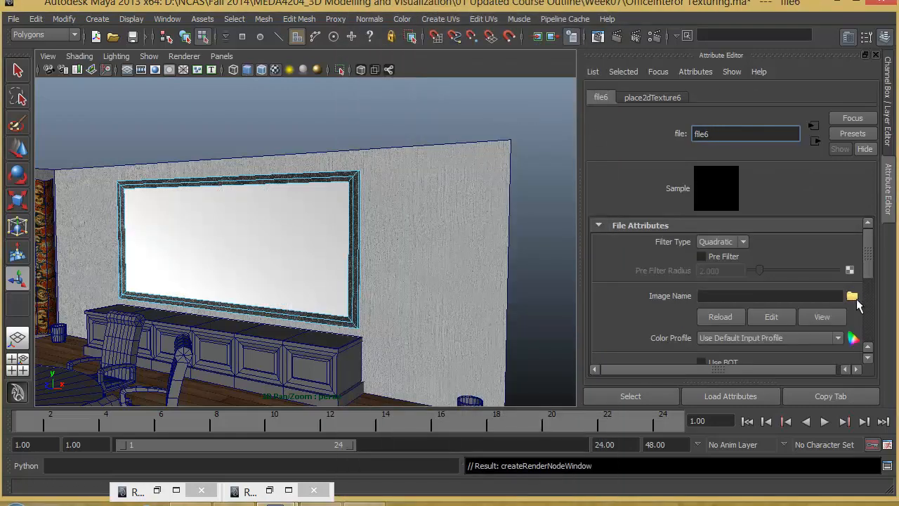
click(852, 296)
click(199, 329)
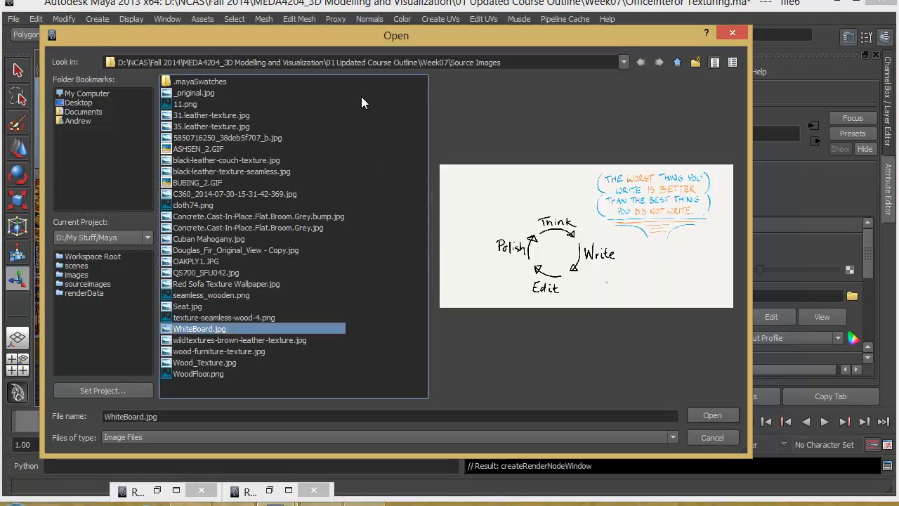
click(711, 415)
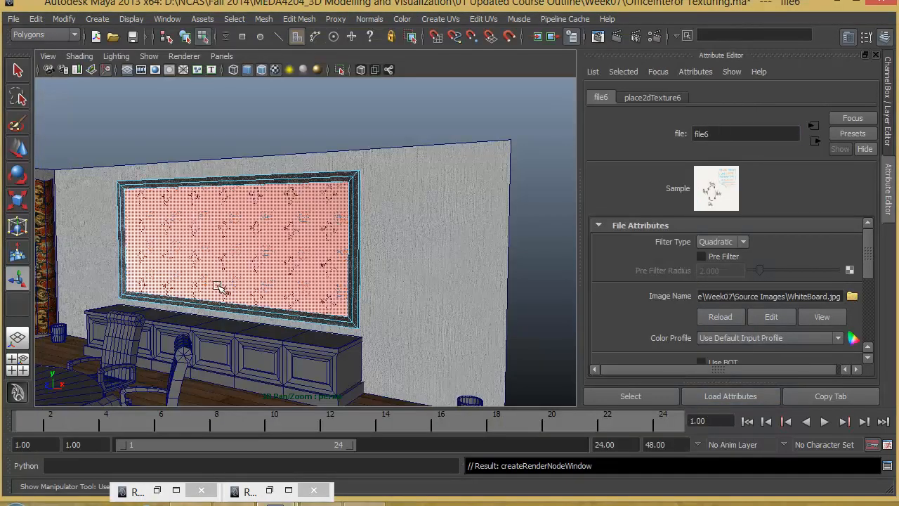
- Select the inner board face again and planar-map it from the Z axis
alt+drag(221, 288, 260, 281)
scroll(341, 298, up, 3)
alt+middle_drag(341, 297, 365, 307)
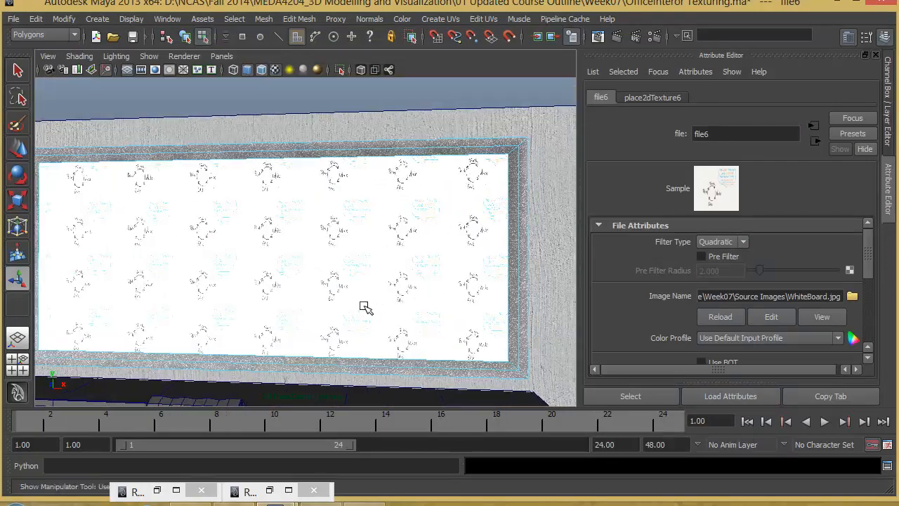
scroll(365, 307, down, 3)
alt+drag(271, 287, 285, 286)
click(388, 201)
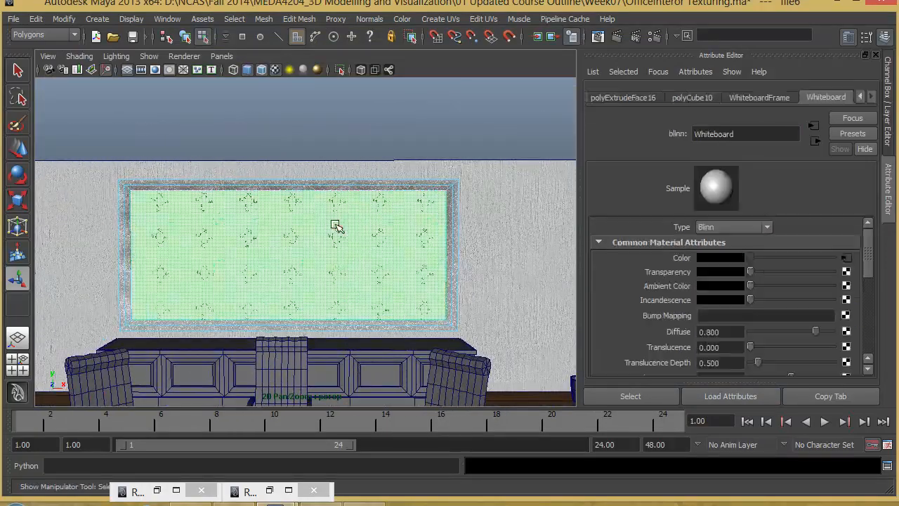
click(440, 19)
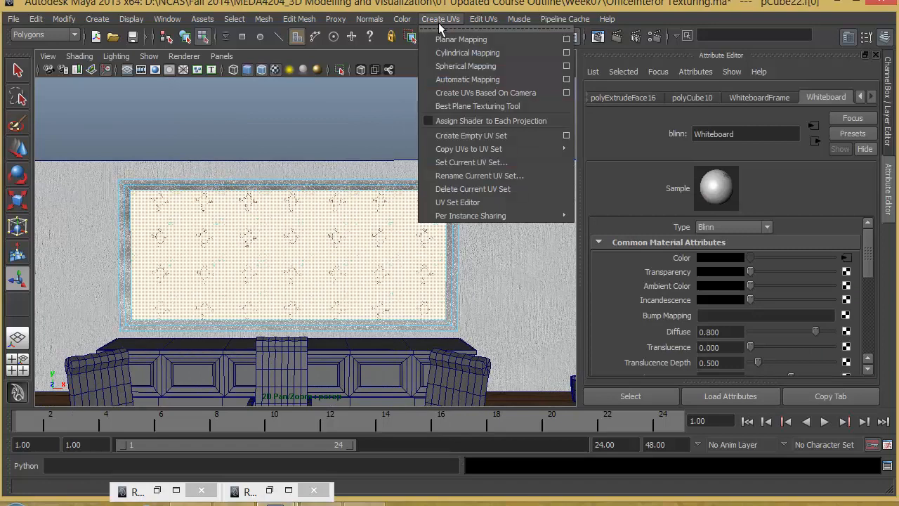
click(566, 40)
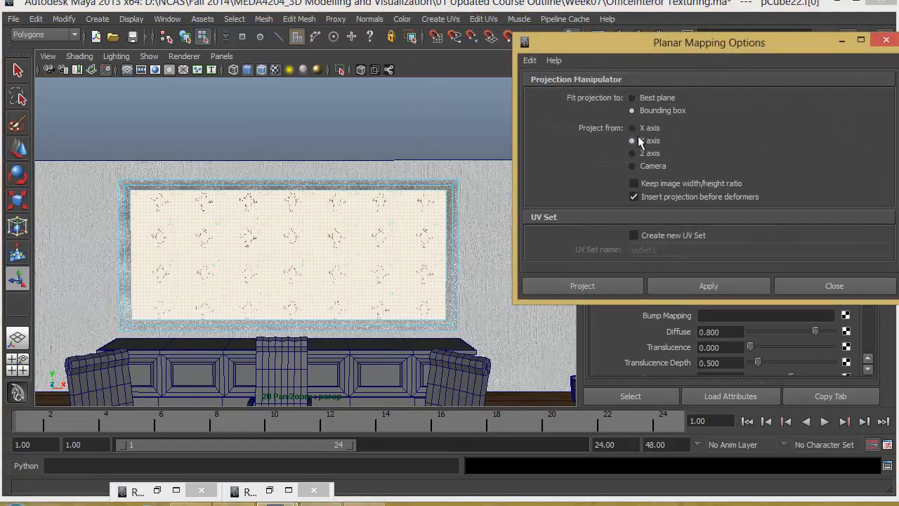
click(647, 155)
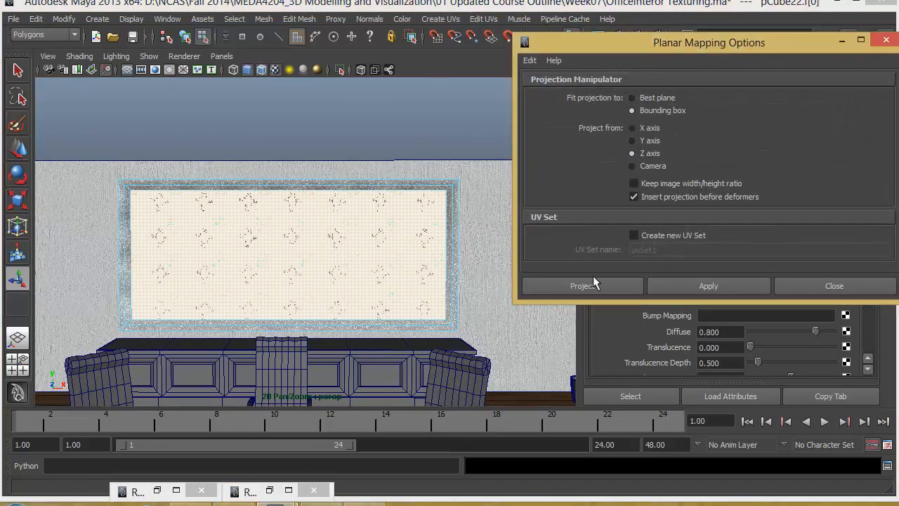
click(597, 285)
- Narrow the board's planar projection horizontally and shift it slightly toward the curtain side so the drawing fits the board
alt+drag(512, 295, 316, 287)
scroll(316, 286, up, 1)
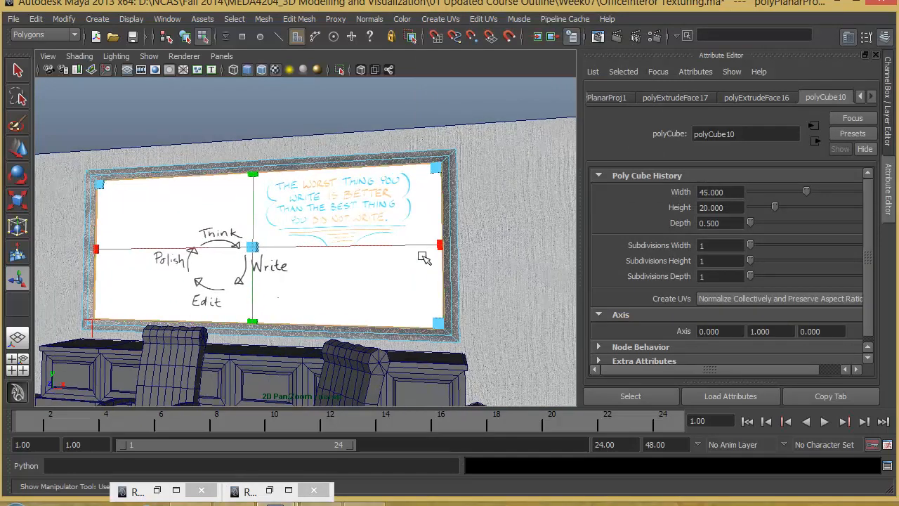
drag(441, 243, 370, 256)
click(351, 114)
key(ctrl+z)
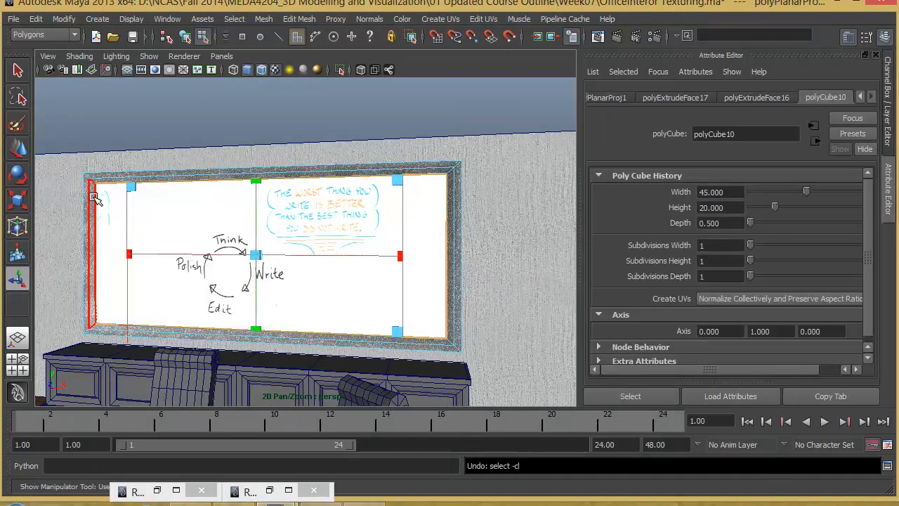
drag(402, 256, 411, 257)
drag(257, 258, 247, 258)
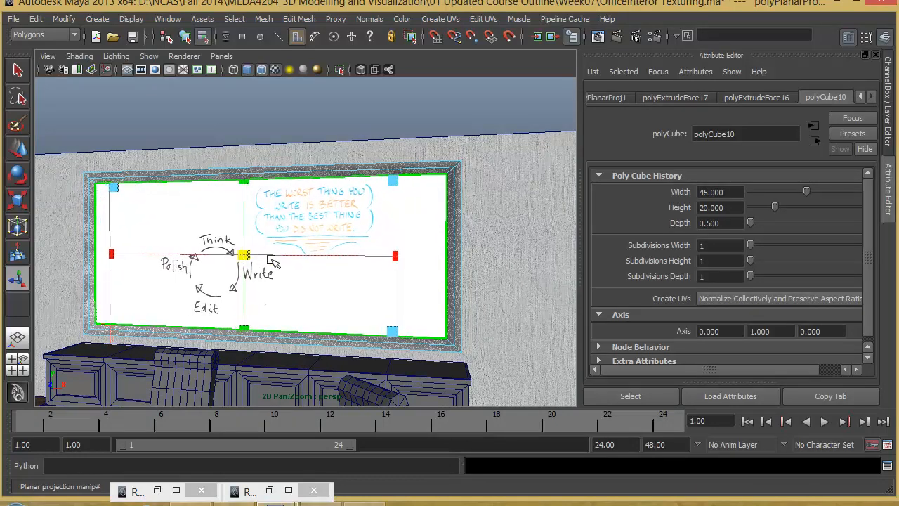
- Return the whiteboard to object mode and render the room from the perspective camera with mental ray, showing the curtain, table and whiteboard
click(367, 126)
alt+drag(353, 246, 390, 253)
right_drag(390, 251, 378, 326)
alt+drag(379, 231, 338, 246)
alt+middle_drag(355, 253, 394, 218)
scroll(281, 271, down, 5)
alt+drag(246, 281, 317, 269)
alt+middle_drag(317, 269, 362, 282)
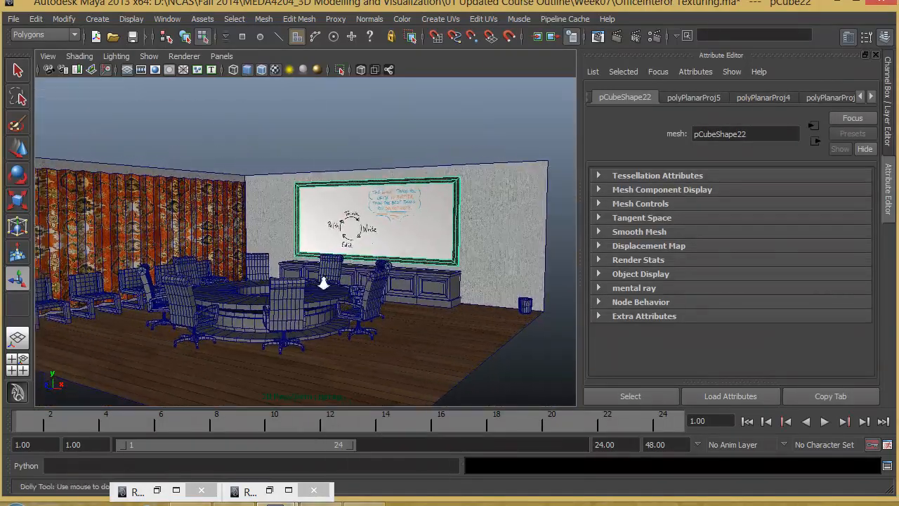
alt+right_drag(323, 286, 407, 270)
alt+middle_drag(408, 258, 410, 248)
alt+right_drag(410, 248, 344, 243)
alt+middle_drag(351, 239, 354, 254)
alt+right_drag(355, 254, 386, 255)
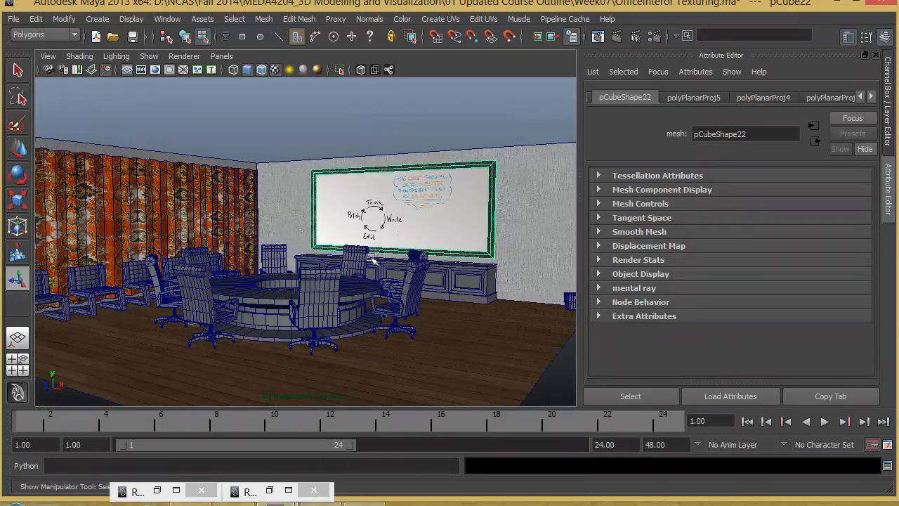
alt+drag(372, 259, 358, 266)
alt+middle_drag(380, 254, 398, 240)
click(617, 37)
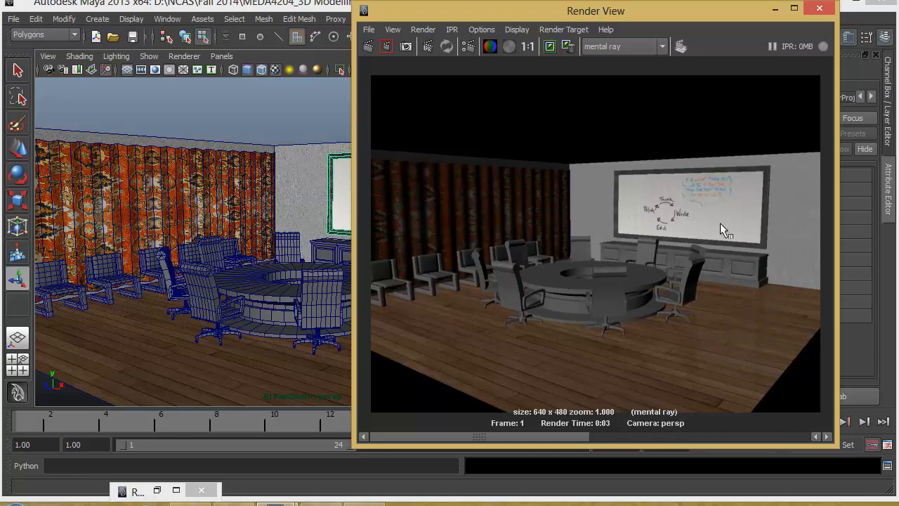
click(776, 11)
- Hide the chairs_layer display layer to expose the round table
scroll(375, 319, down, 5)
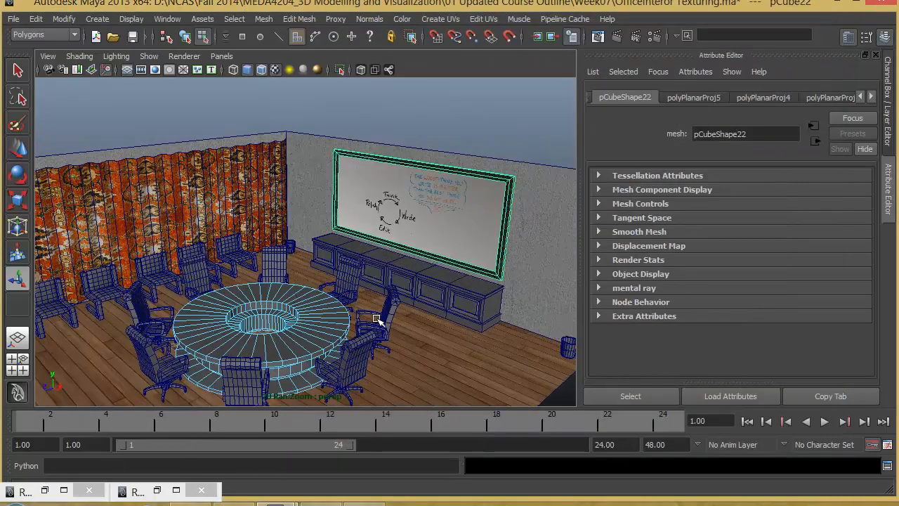
alt+middle_drag(377, 320, 424, 292)
alt+drag(423, 293, 380, 307)
alt+middle_drag(327, 295, 347, 280)
alt+right_drag(347, 280, 174, 264)
click(887, 99)
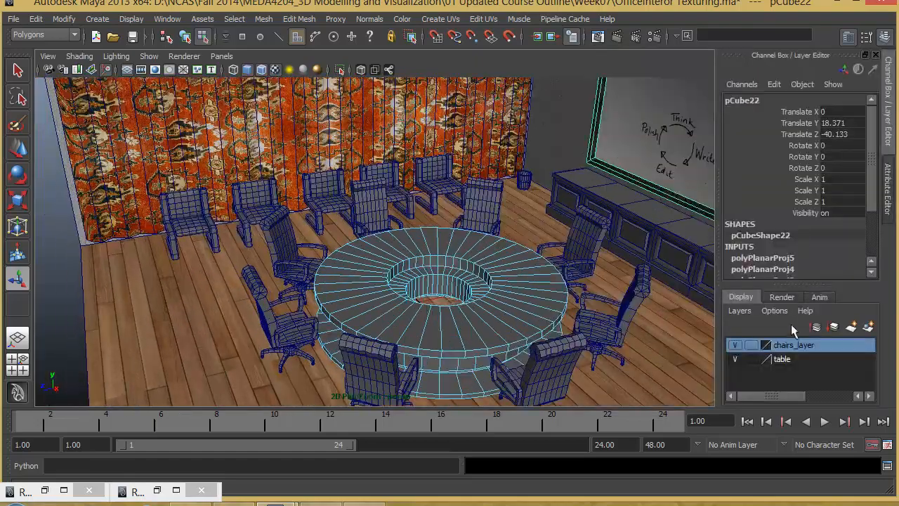
click(734, 346)
- Put the round table in object mode and frame it from above in the perspective view
alt+drag(426, 356, 475, 295)
scroll(428, 341, down, 5)
scroll(472, 309, up, 3)
right_drag(522, 240, 506, 313)
key(f)
alt+drag(436, 186, 437, 277)
mouse_move(436, 277)
alt+middle_down()
mouse_move(433, 285)
mouse_move(450, 281)
alt+middle_up()
scroll(450, 281, up, 1)
- Assign a new Blinn material to the round table and name it roundTable
right_drag(464, 211, 473, 414)
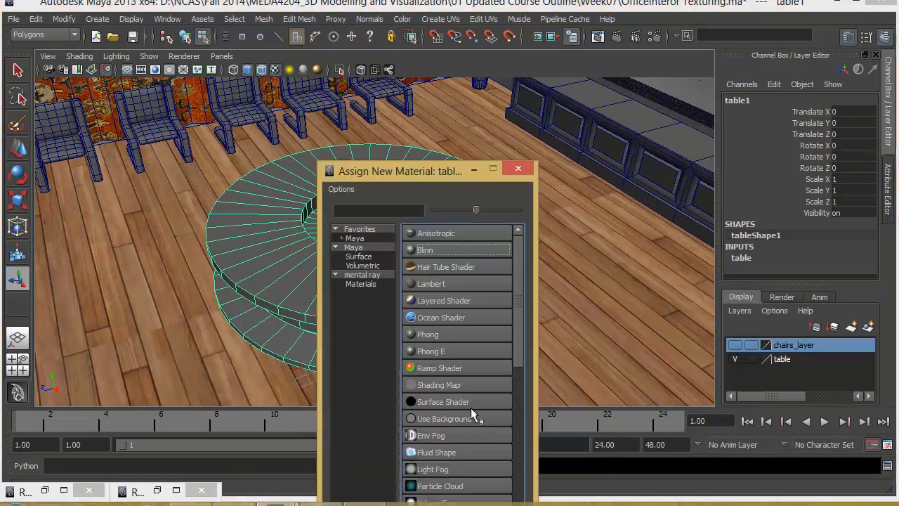
click(436, 251)
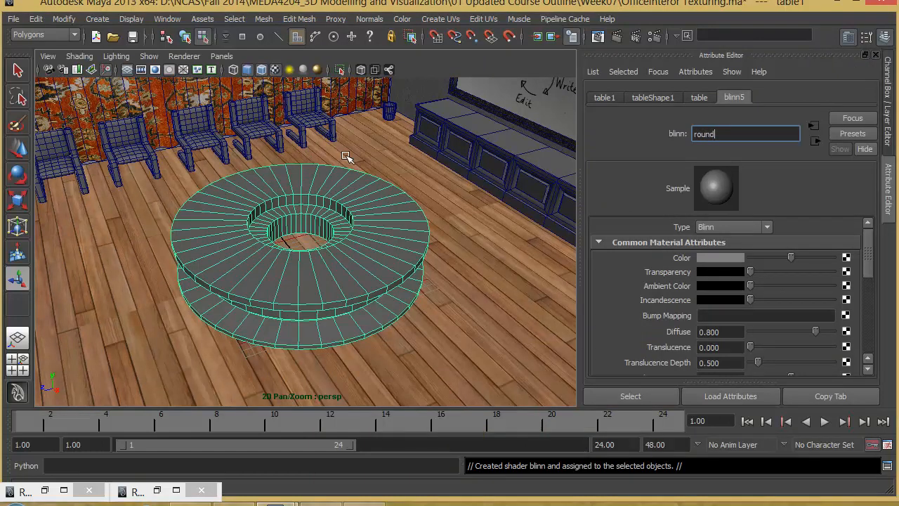
key(Return)
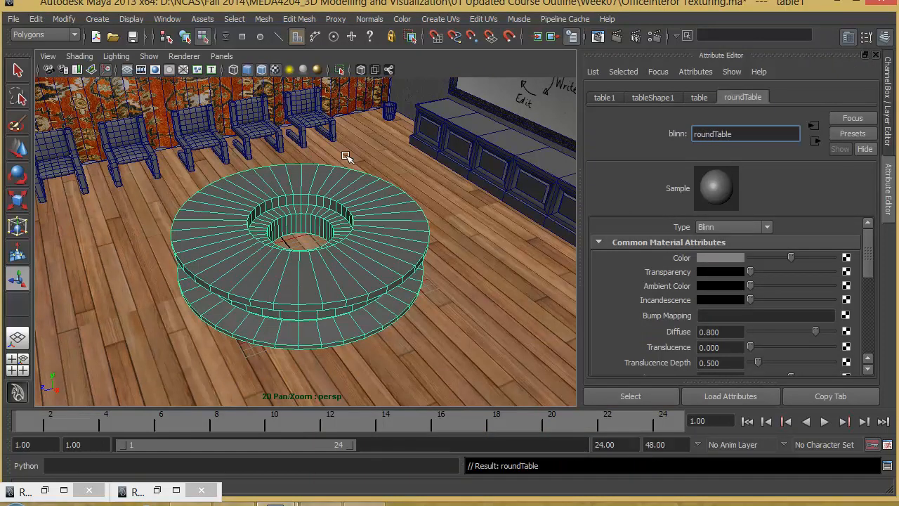
- Map the roundTable material's color to a file texture using the wood image 11.png
click(846, 258)
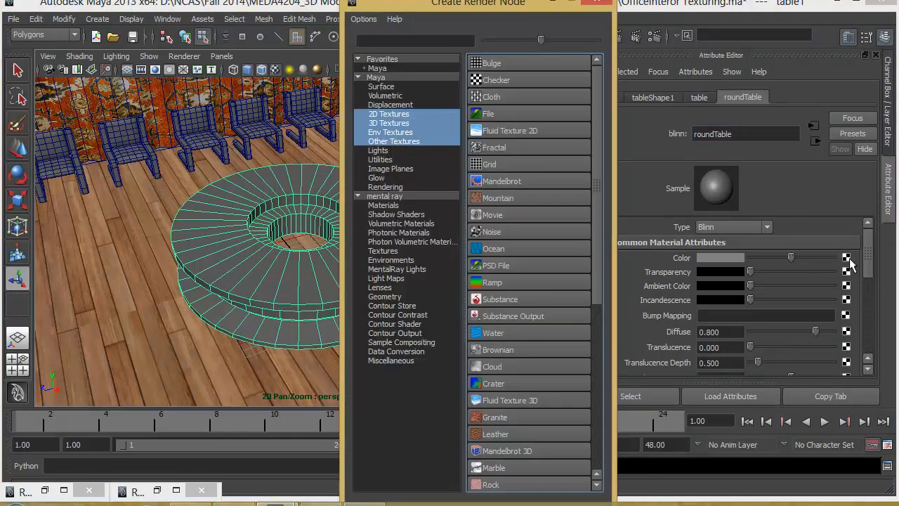
click(502, 113)
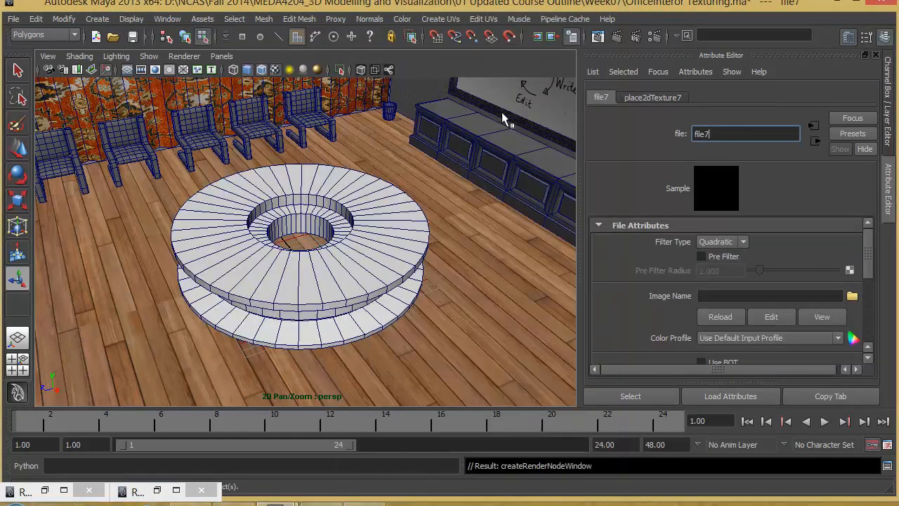
click(852, 297)
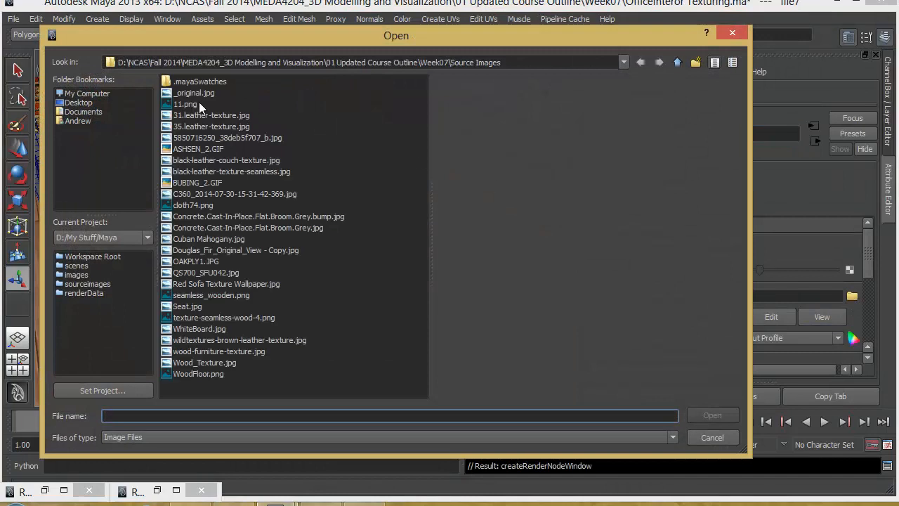
click(188, 115)
key(Up)
key(Up)
key(Up)
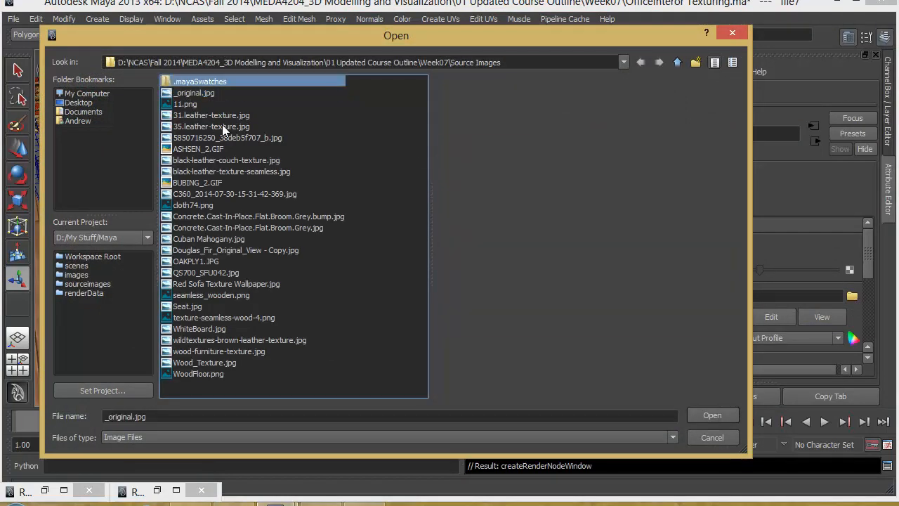
key(Down)
key(Down)
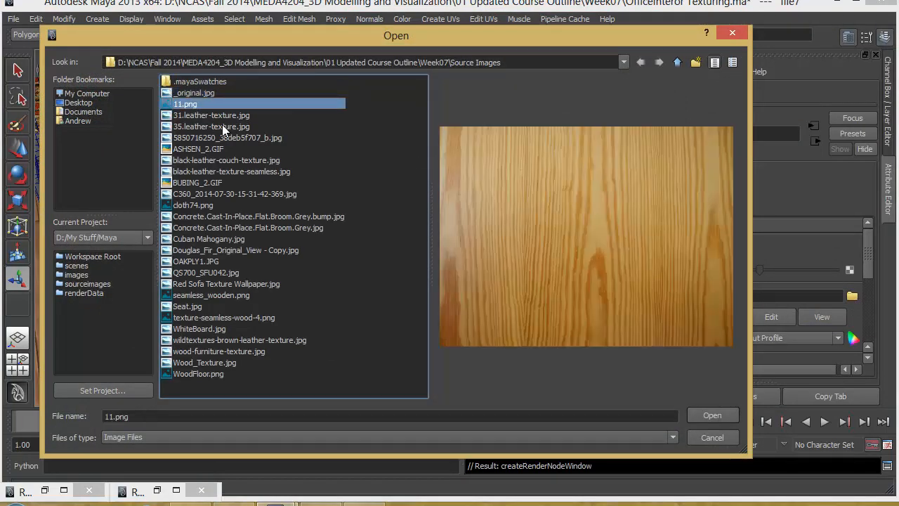
click(719, 415)
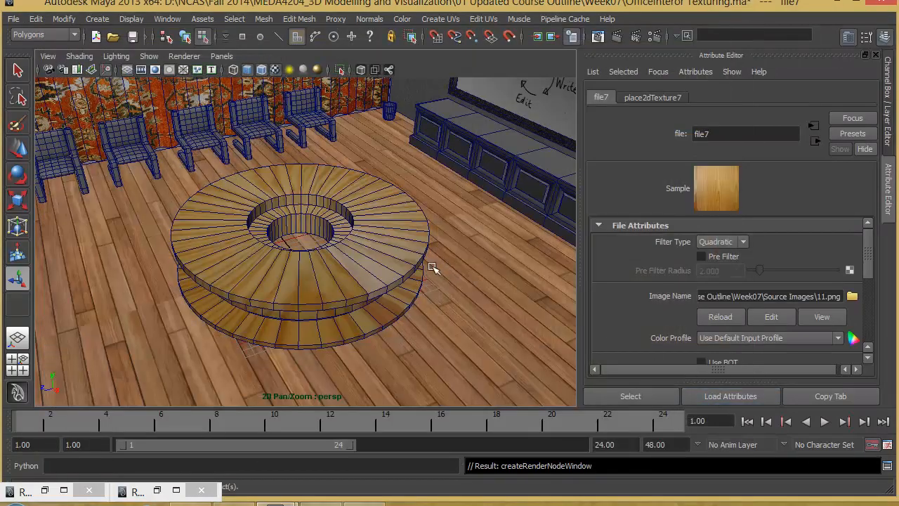
- Put the round table in face mode, select all its faces and show it in the side view
alt+drag(344, 296, 390, 238)
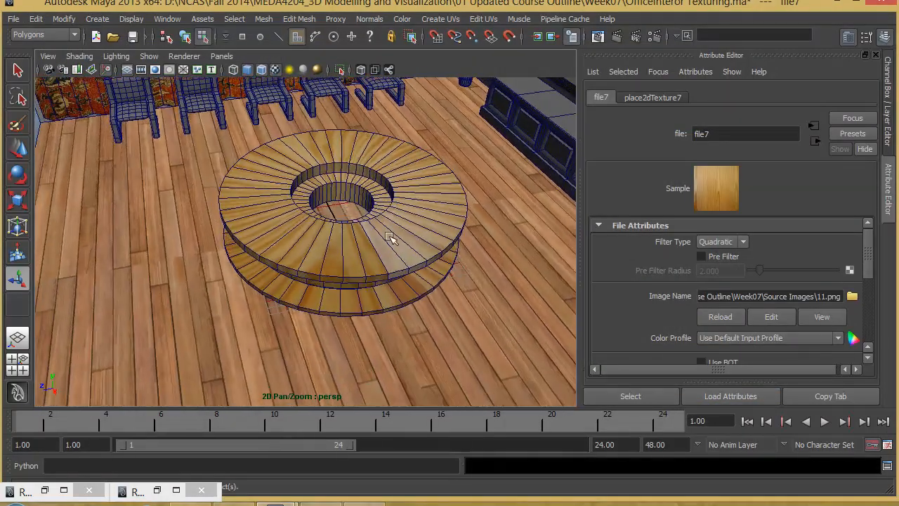
right_drag(390, 238, 395, 260)
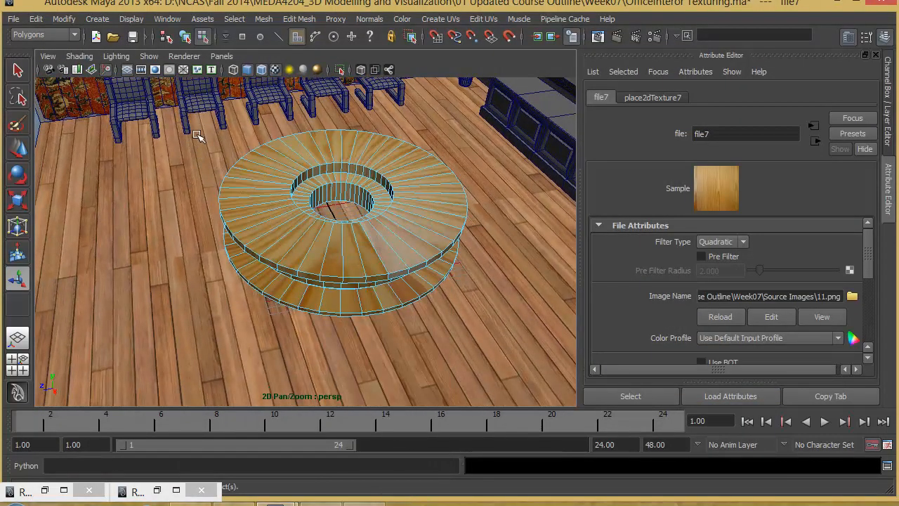
key(space)
key(space)
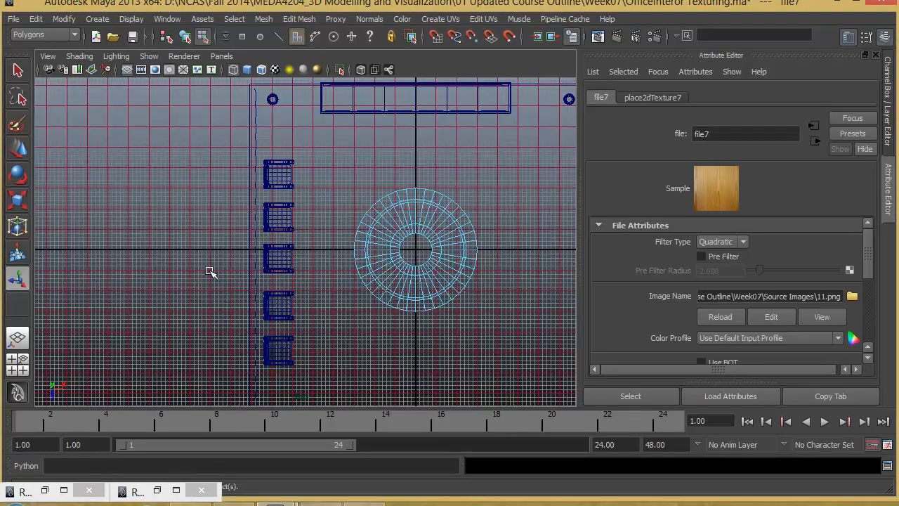
key(space)
drag(164, 120, 269, 206)
key(space)
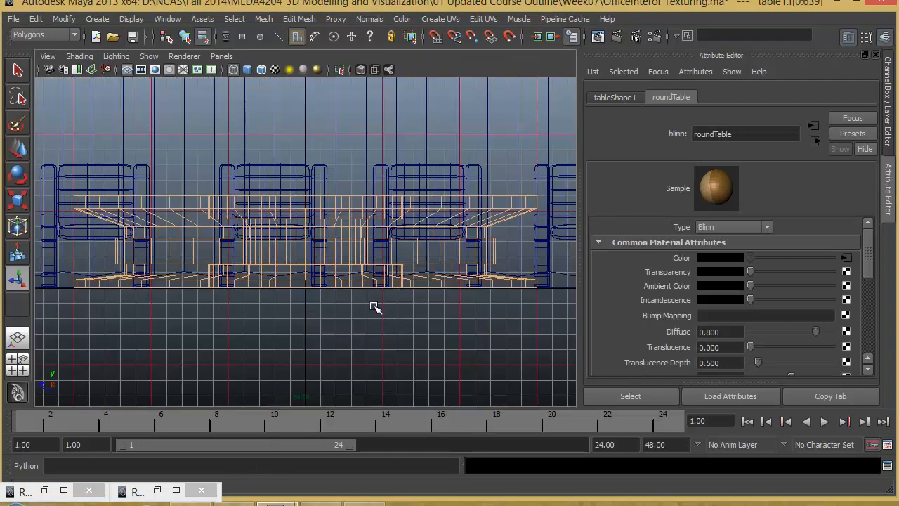
- In the side view, deselect the vertical faces of the round table's rims and column, leaving its flat top and base faces selected
alt+middle_drag(261, 231, 267, 257)
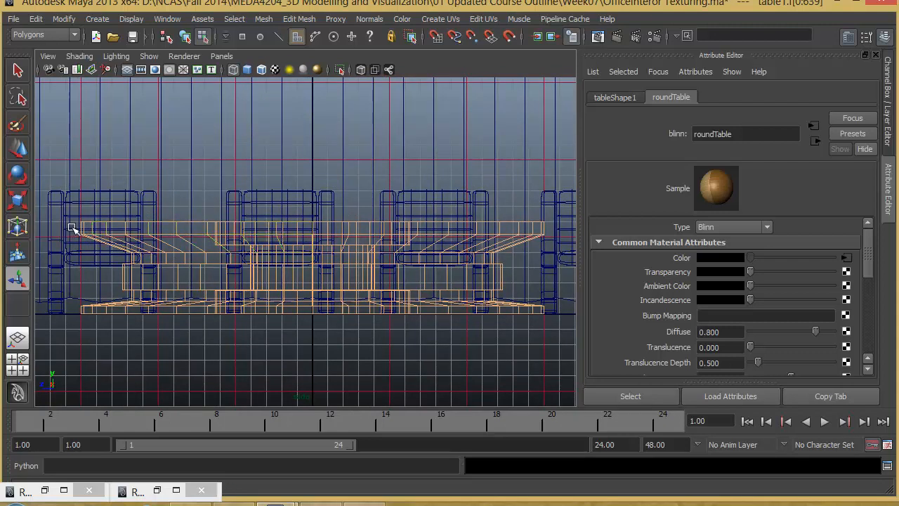
drag(74, 229, 556, 226)
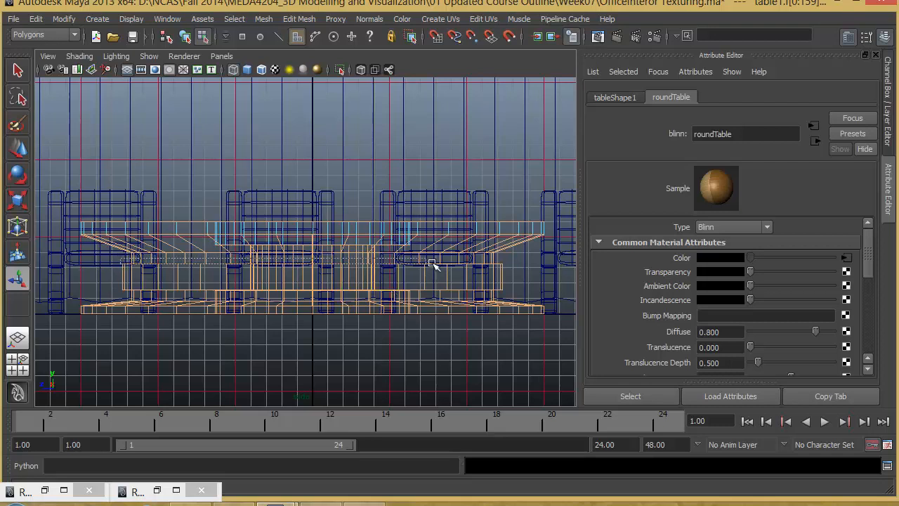
click(504, 260)
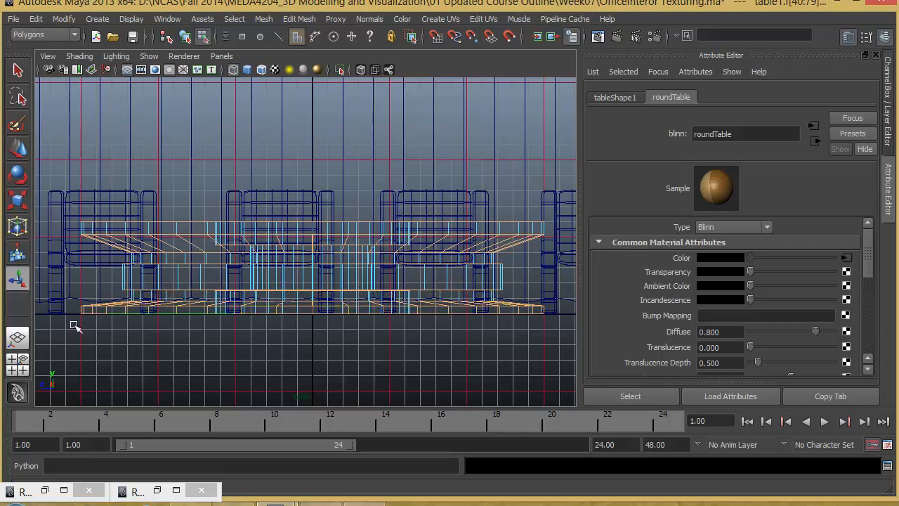
drag(75, 312, 564, 312)
key(space)
alt+drag(446, 193, 471, 180)
key(space)
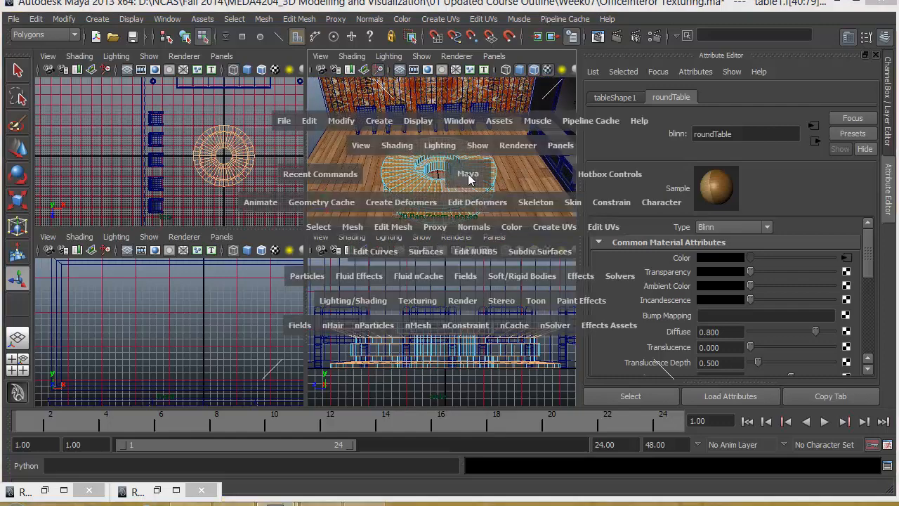
- Apply a planar UV mapping to the selected table faces, projected from the Y axis and fitted to the bounding box
alt+right_drag(368, 199, 356, 160)
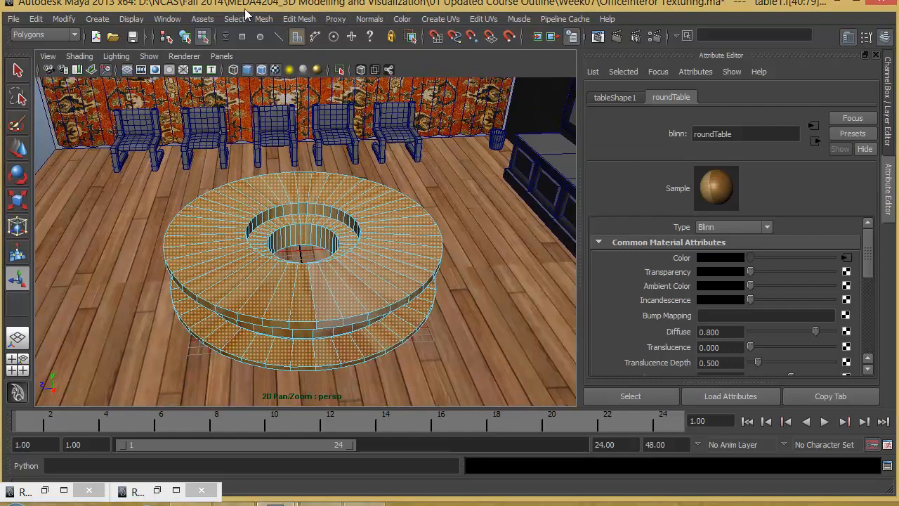
click(449, 19)
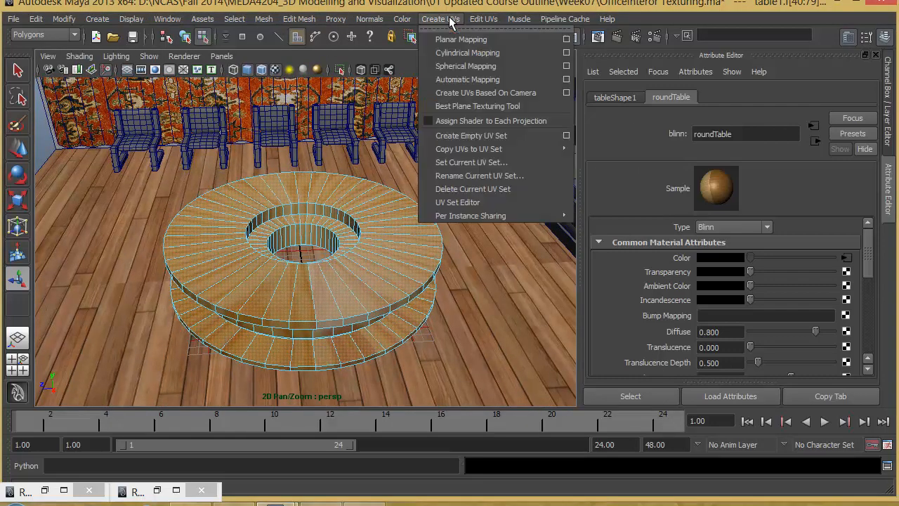
click(569, 40)
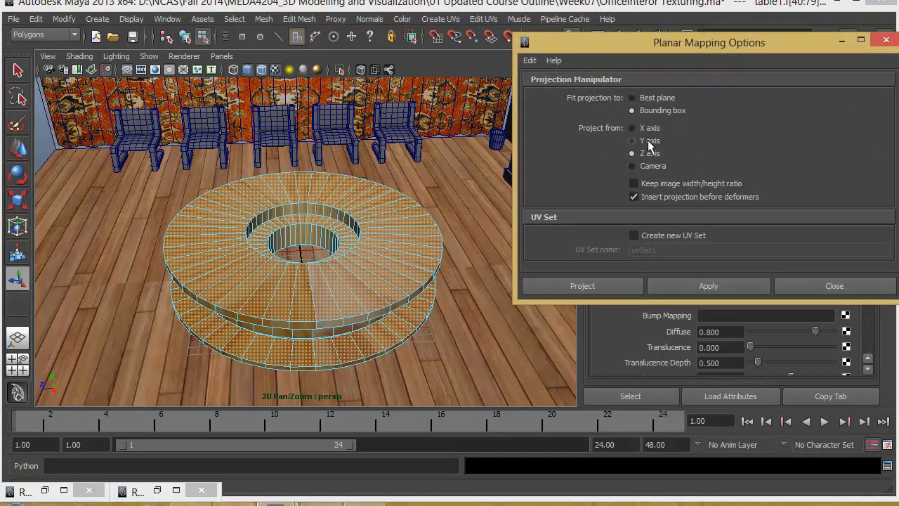
click(599, 286)
- Widen the table's planar projection to 33.127 and shift its center to -0.695, 3.000, -0.122
alt+drag(425, 309, 492, 303)
drag(319, 200, 313, 194)
alt+drag(516, 260, 471, 271)
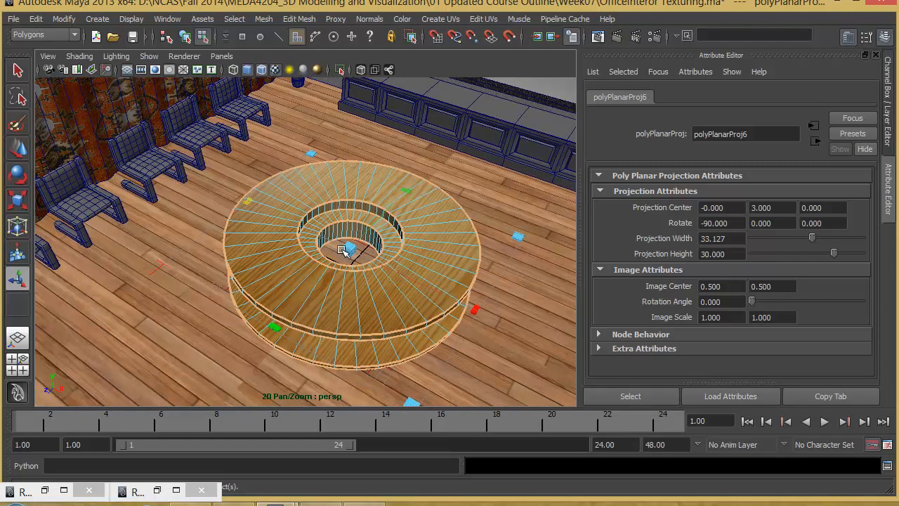
drag(343, 250, 344, 244)
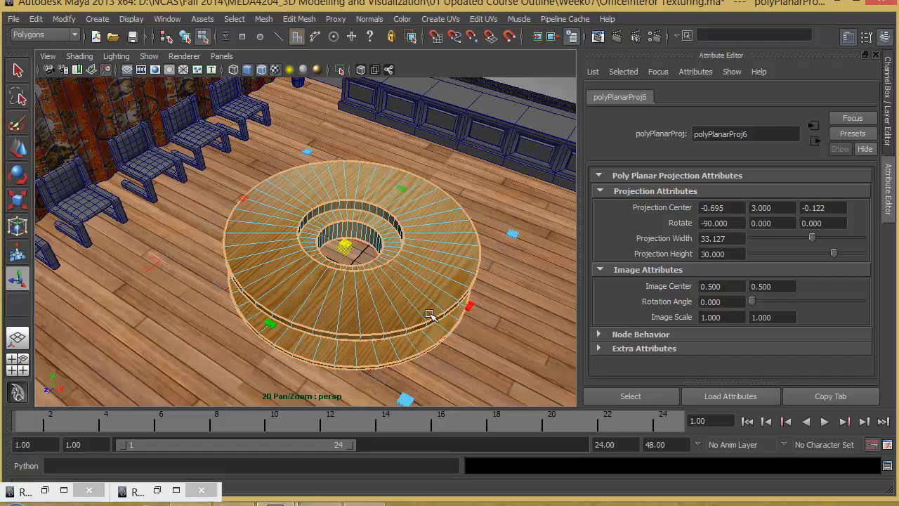
- Select the ring of flat faces on the table's base and planar-map it with the same Y-axis projection settings
mouse_move(430, 314)
alt+mouse_down()
mouse_move(423, 297)
mouse_move(367, 283)
mouse_move(516, 303)
mouse_move(426, 320)
mouse_move(413, 312)
alt+mouse_up()
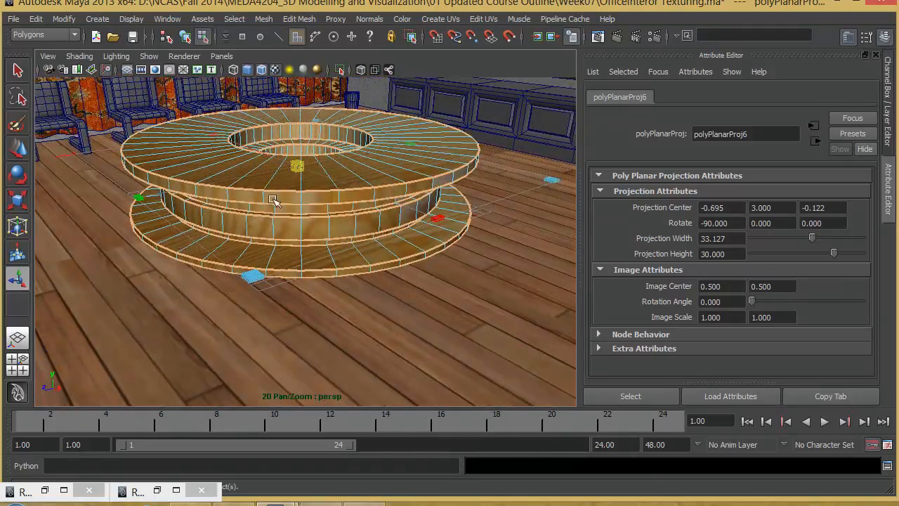
alt+drag(274, 200, 356, 342)
alt+drag(377, 303, 366, 273)
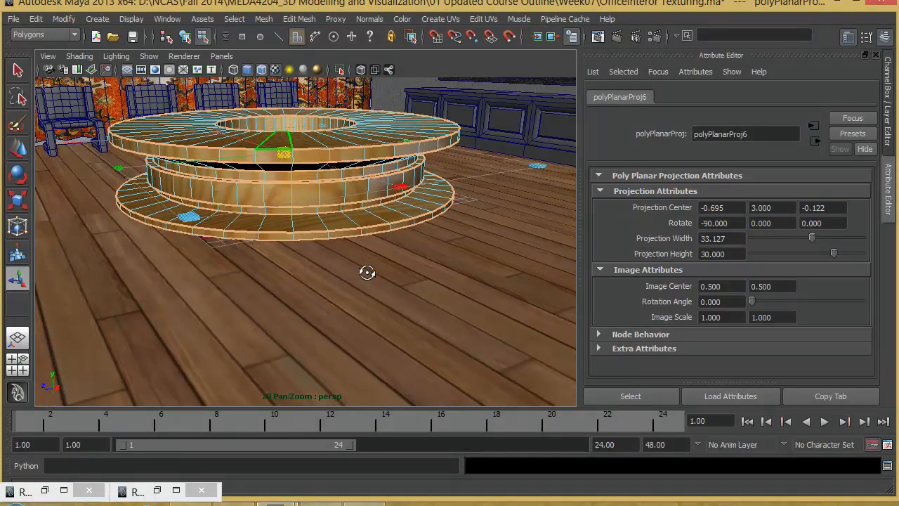
alt+drag(406, 230, 437, 237)
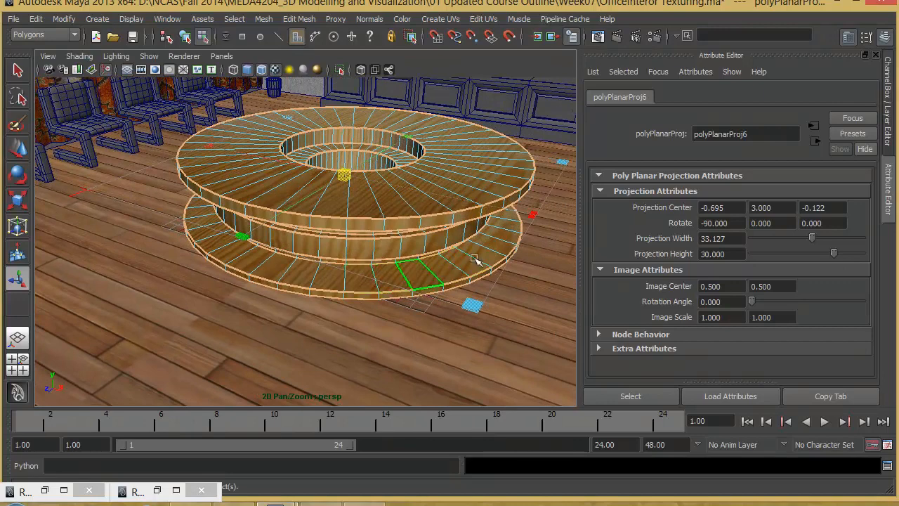
click(334, 278)
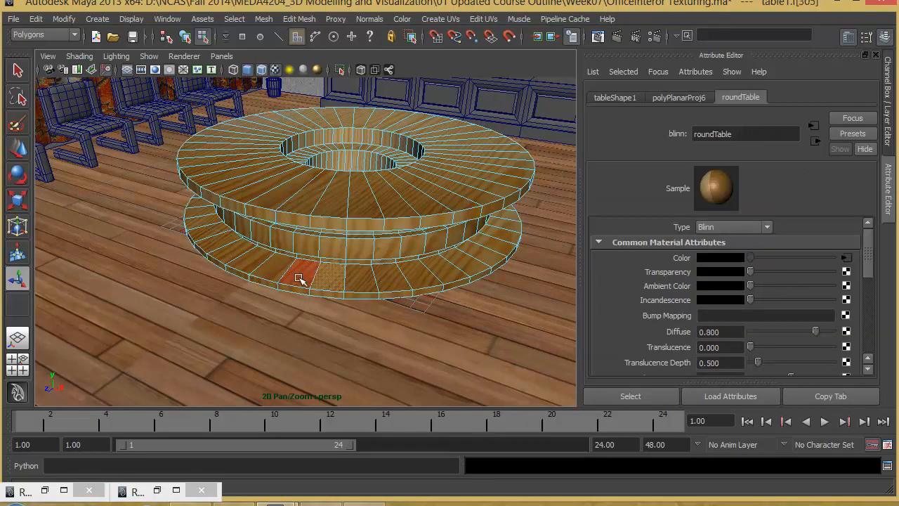
alt+drag(470, 283, 441, 319)
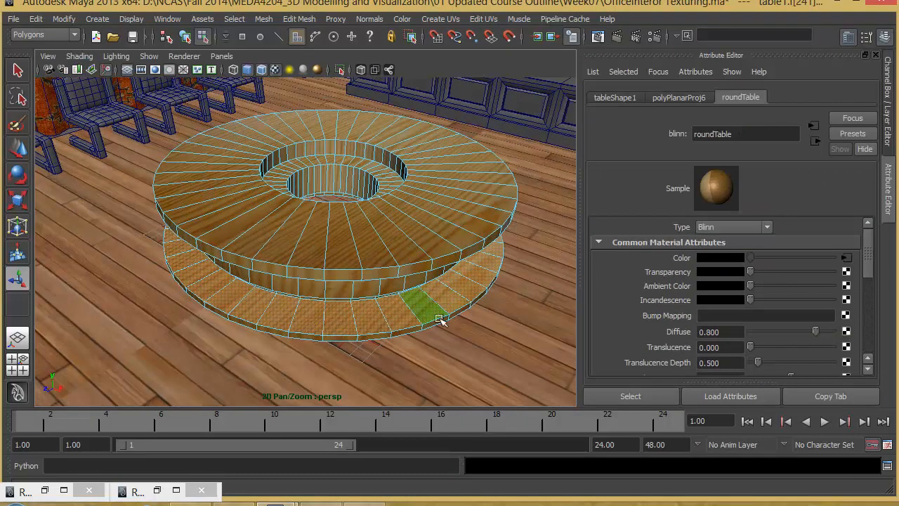
click(442, 19)
click(536, 40)
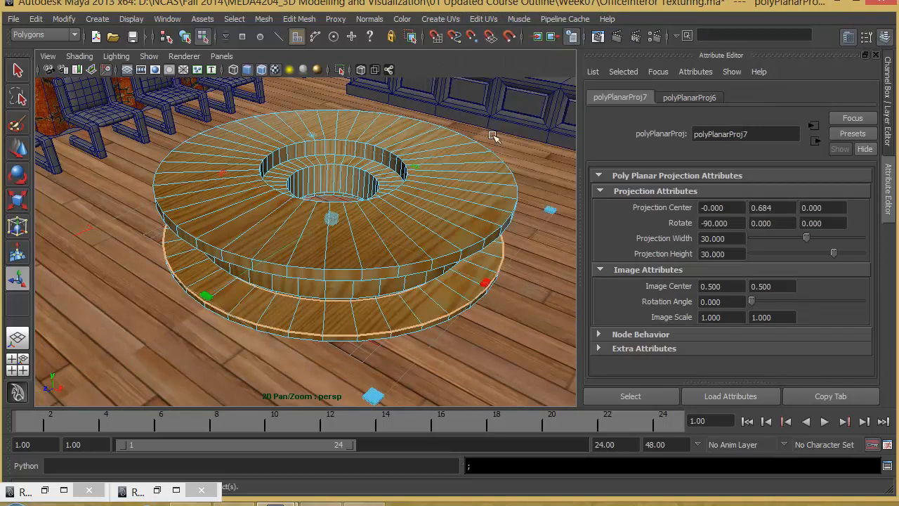
- Return the round table to object mode and examine the wood mapping on its top, column and base from several angles
alt+drag(442, 267, 445, 251)
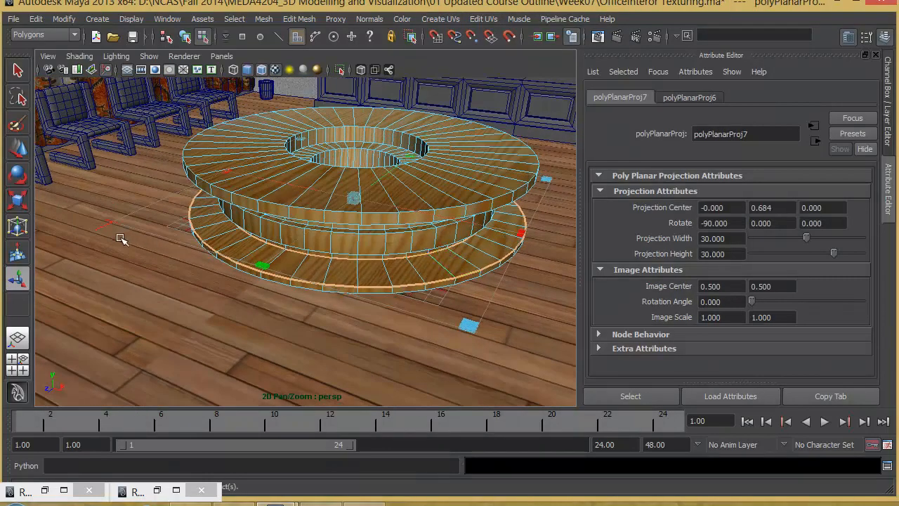
click(104, 224)
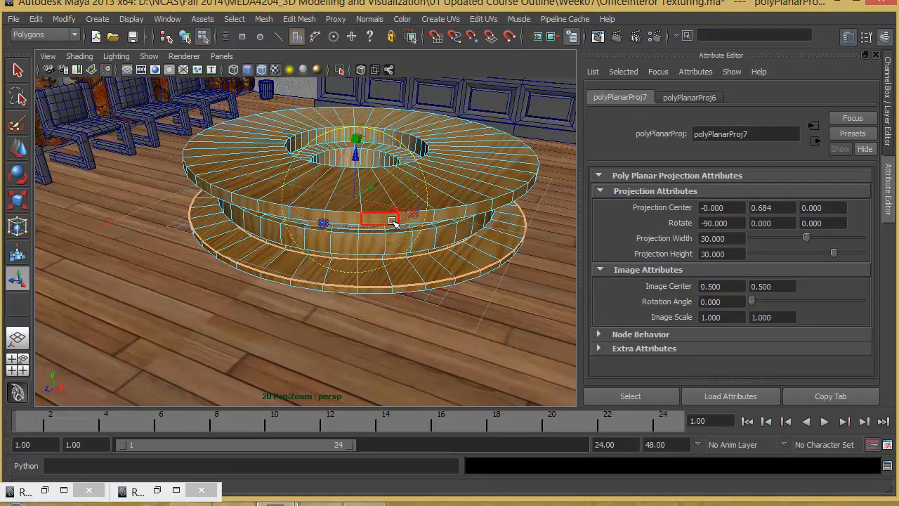
alt+drag(395, 226, 223, 230)
right_drag(484, 208, 480, 395)
alt+drag(506, 329, 481, 328)
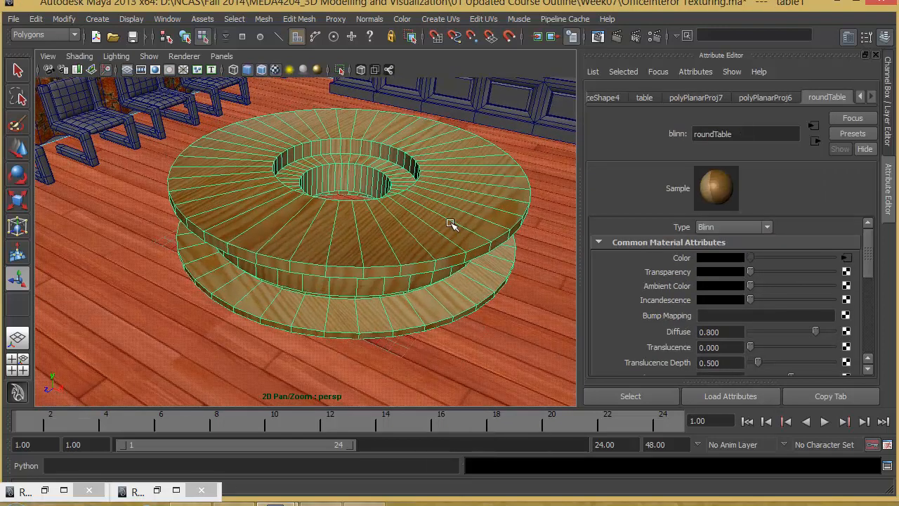
right_drag(452, 225, 422, 283)
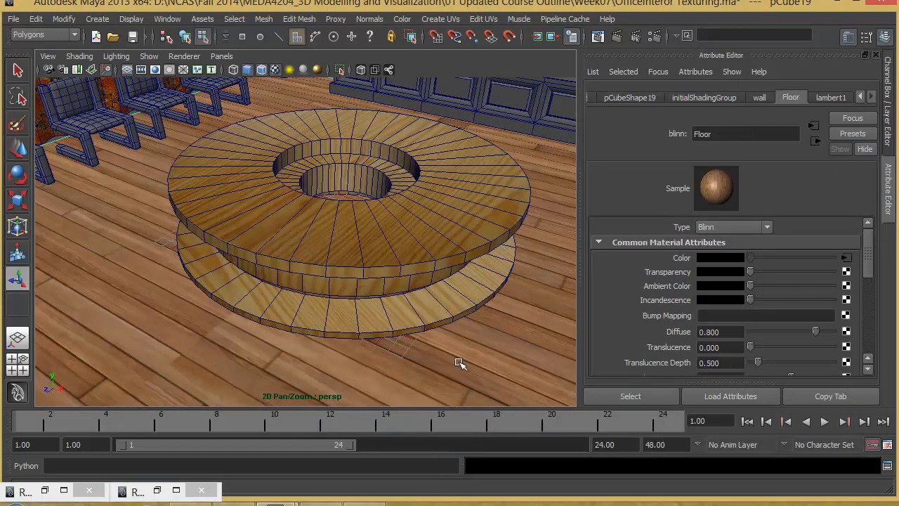
alt+drag(427, 327, 346, 323)
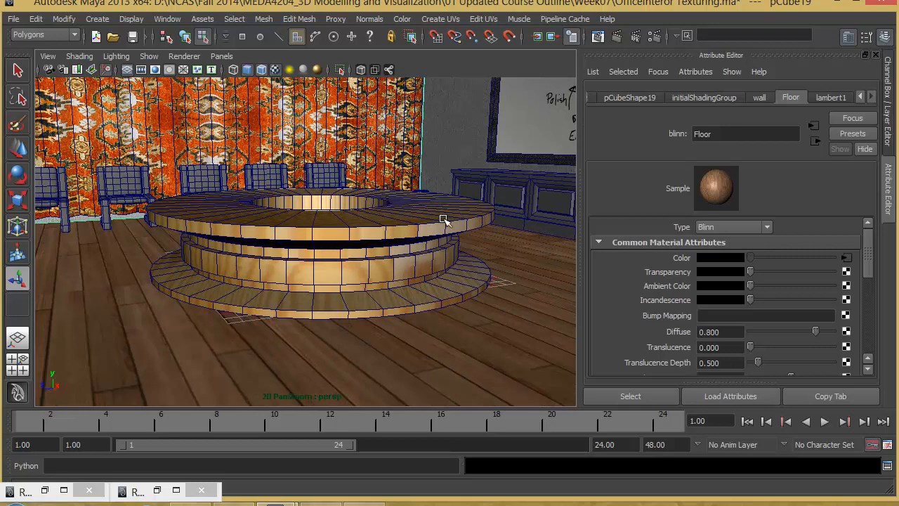
alt+drag(293, 307, 425, 274)
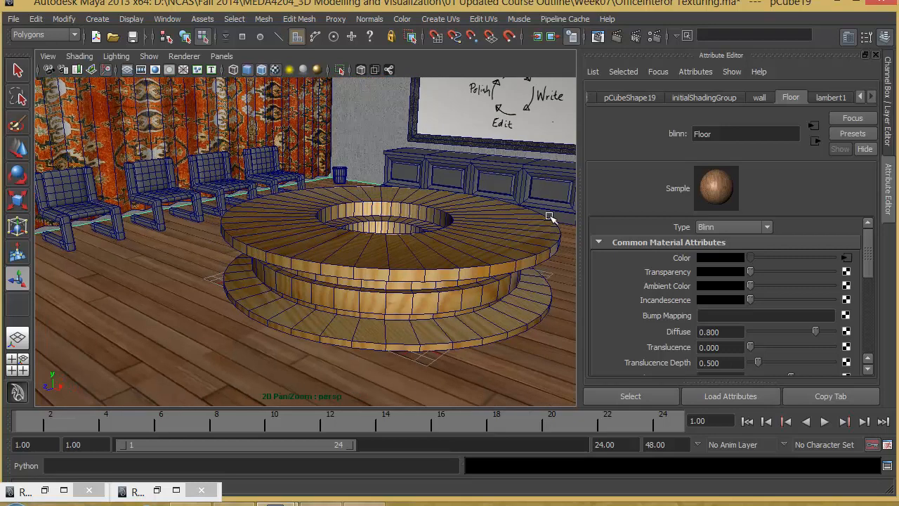
- Put the round table in face mode and select the vertical faces of its top rim, column and base in the side view
right_drag(455, 235, 457, 269)
alt+drag(463, 282, 428, 265)
alt+right_drag(428, 265, 352, 260)
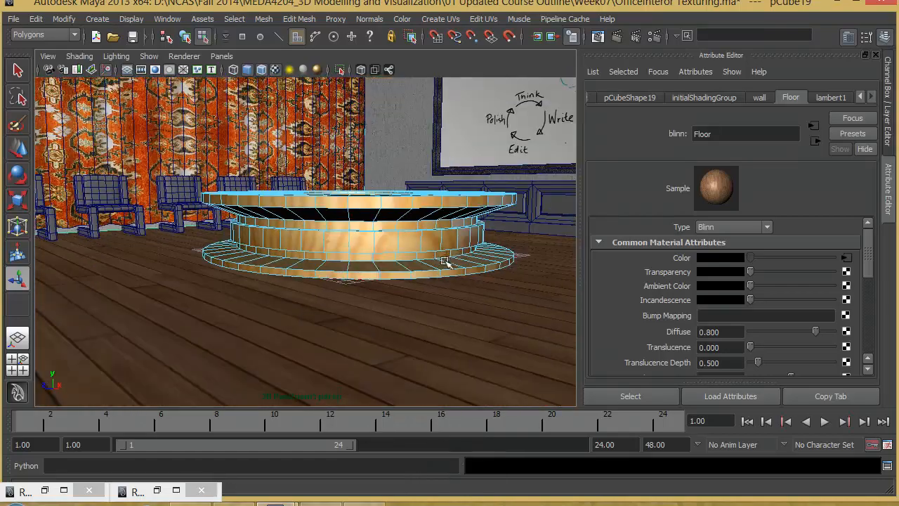
alt+drag(444, 261, 411, 264)
key(space)
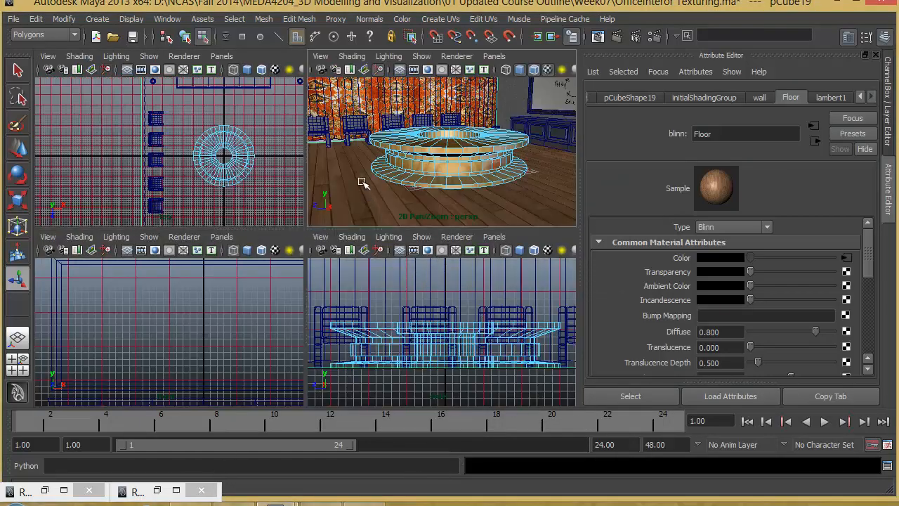
key(space)
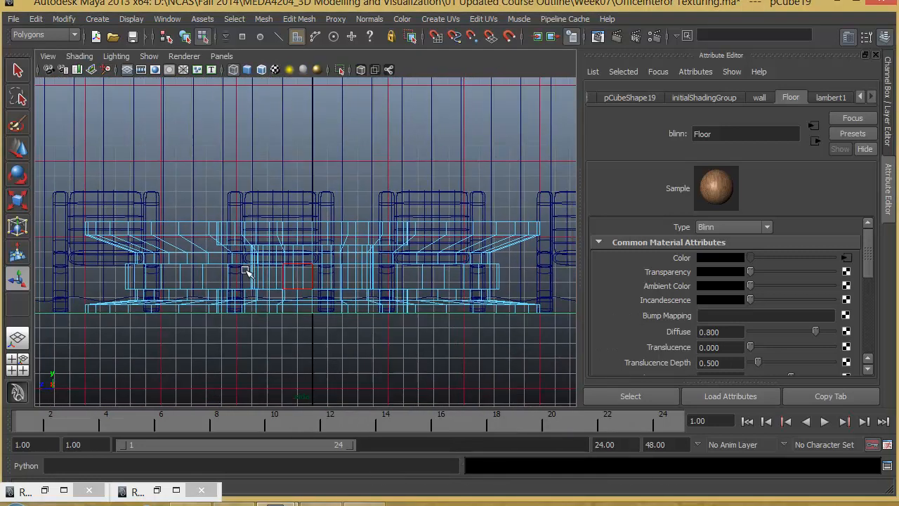
click(566, 232)
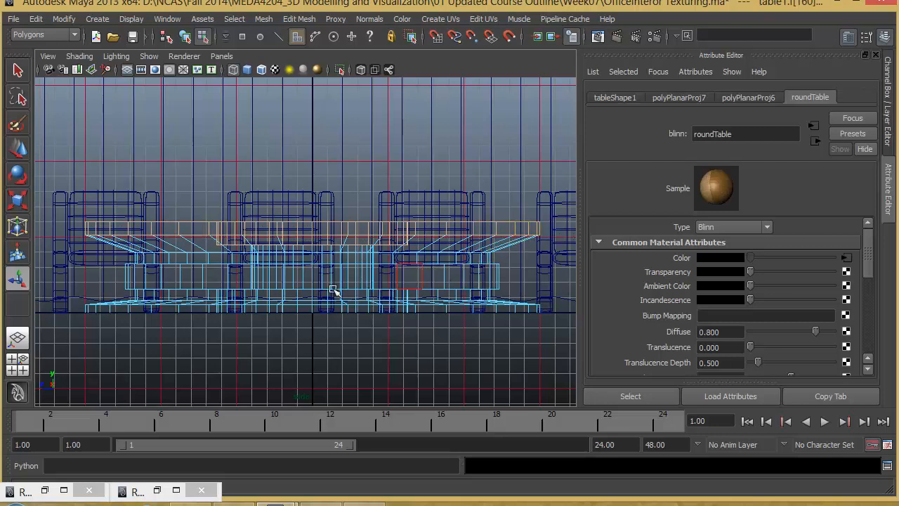
drag(119, 274, 520, 279)
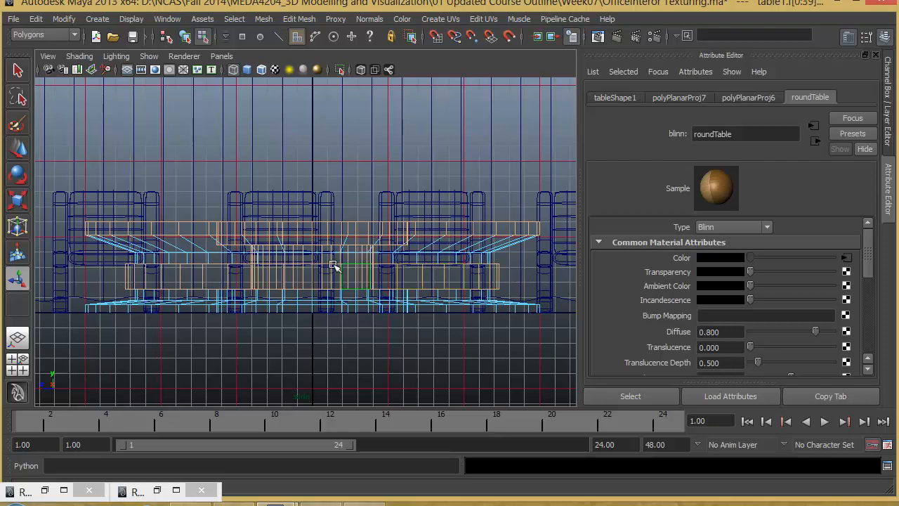
drag(124, 258, 508, 262)
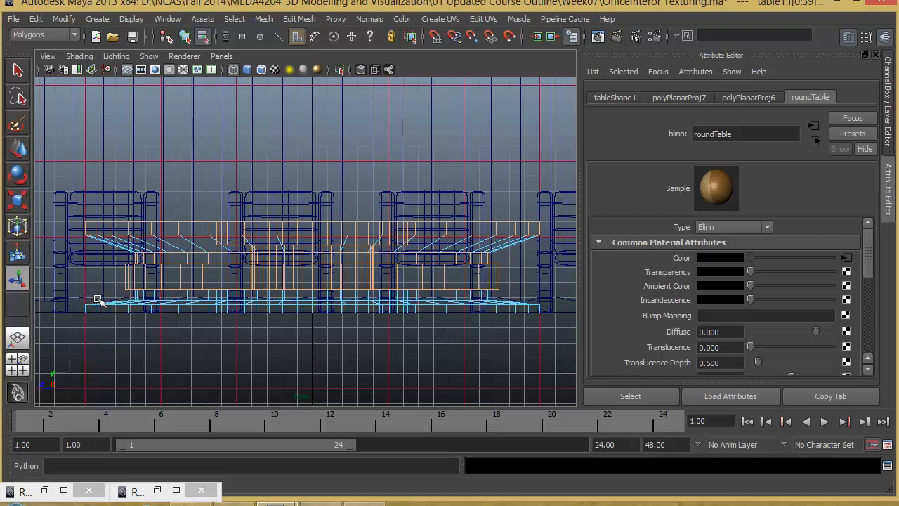
drag(82, 309, 547, 311)
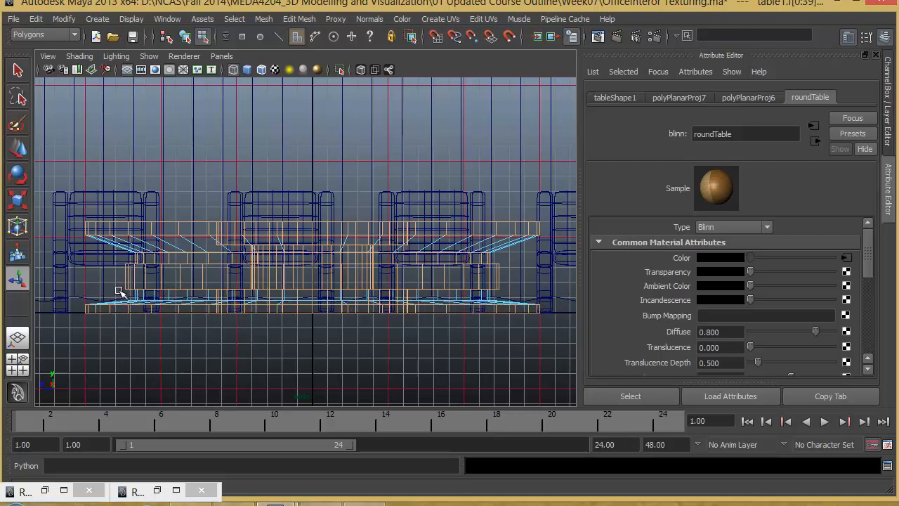
drag(192, 295, 522, 300)
- Apply a cylindrical UV mapping to the selected vertical faces of the round table
key(space)
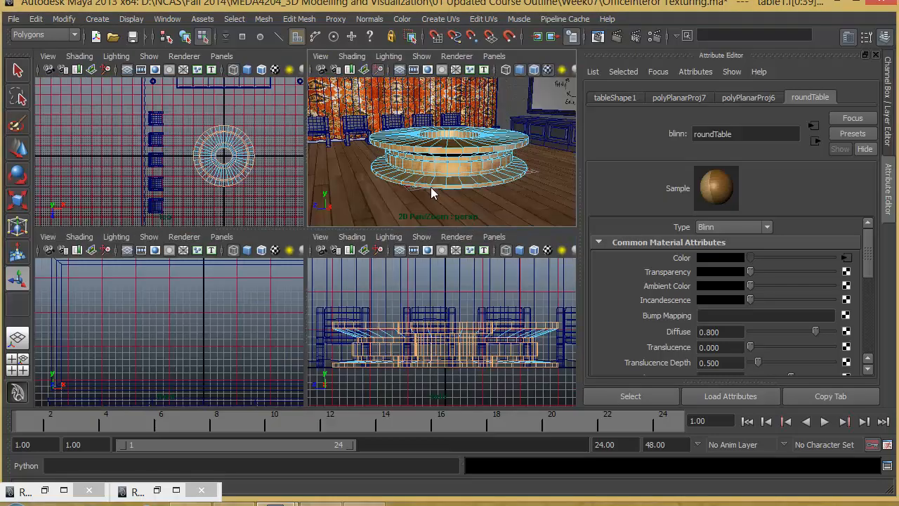
key(space)
mouse_move(321, 275)
alt+mouse_down()
mouse_move(353, 267)
mouse_move(331, 287)
alt+mouse_up()
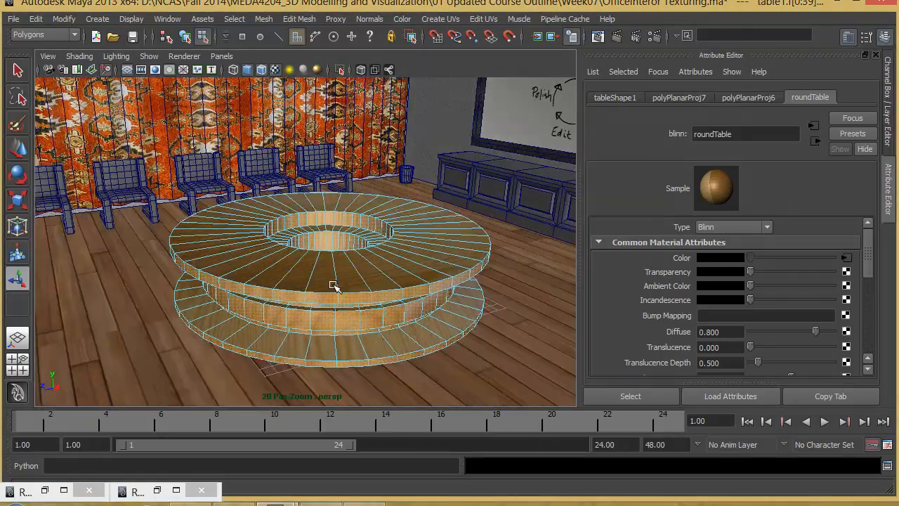
click(447, 21)
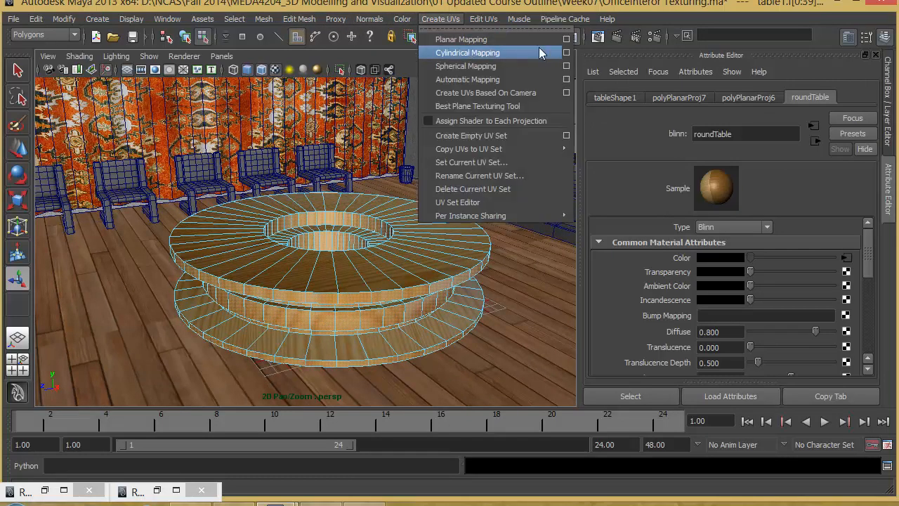
click(467, 53)
alt+drag(464, 323, 557, 195)
alt+drag(264, 280, 249, 313)
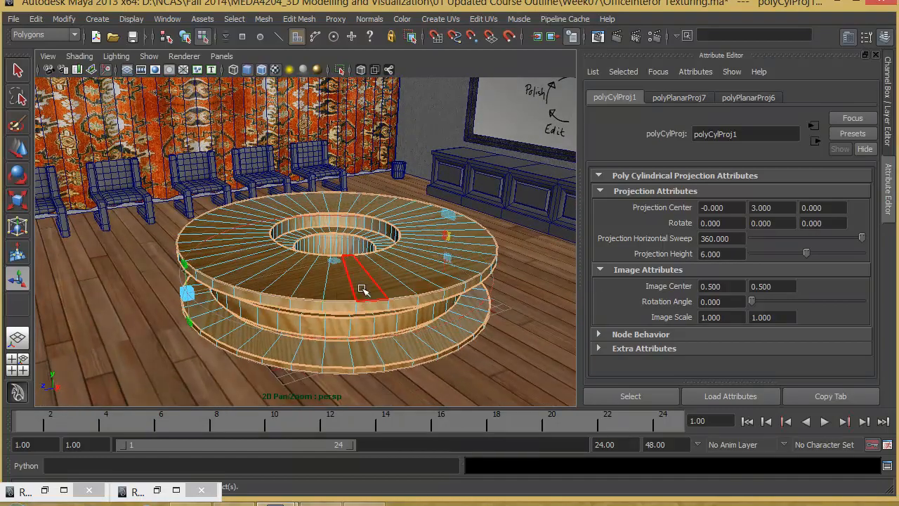
- Return the round table to object mode, clear the selection and render the perspective view of the room with the table in frame
right_drag(362, 289, 358, 336)
alt+right_drag(461, 298, 364, 309)
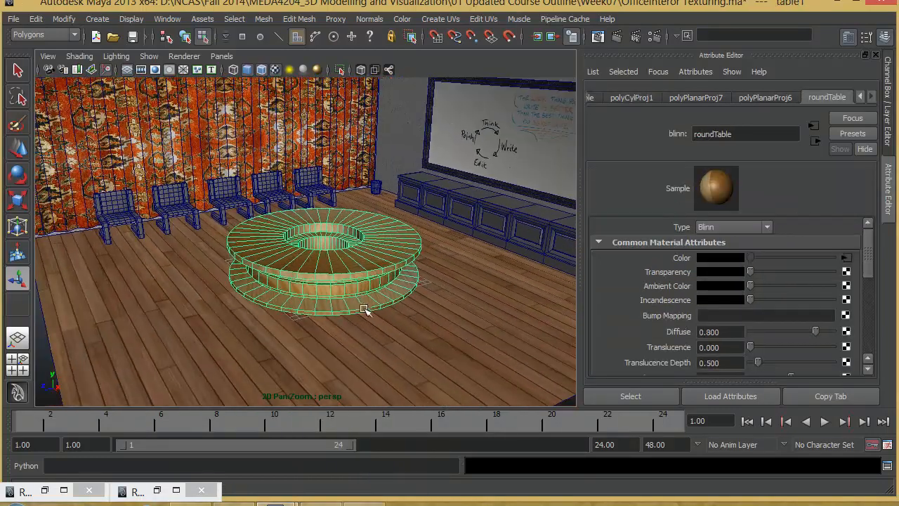
alt+drag(364, 309, 385, 301)
click(85, 378)
alt+right_drag(303, 305, 313, 295)
alt+middle_drag(313, 295, 306, 300)
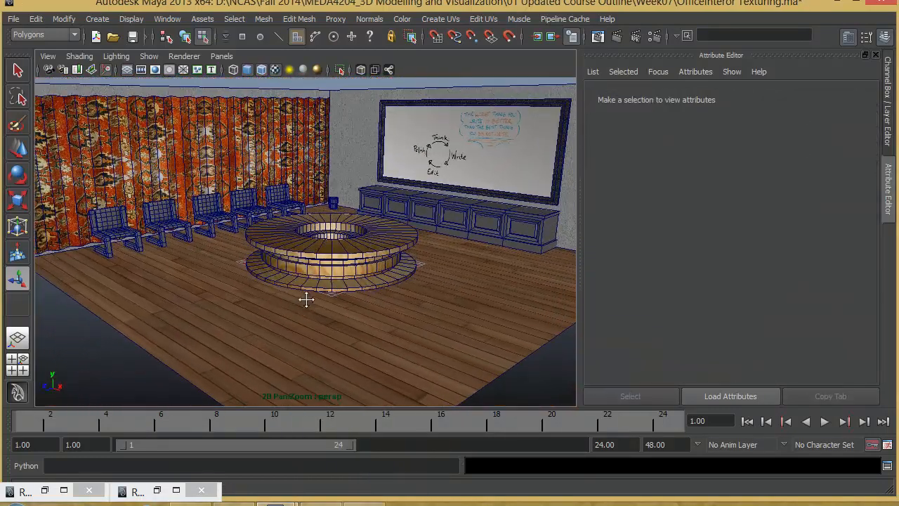
alt+right_drag(306, 299, 405, 288)
click(616, 36)
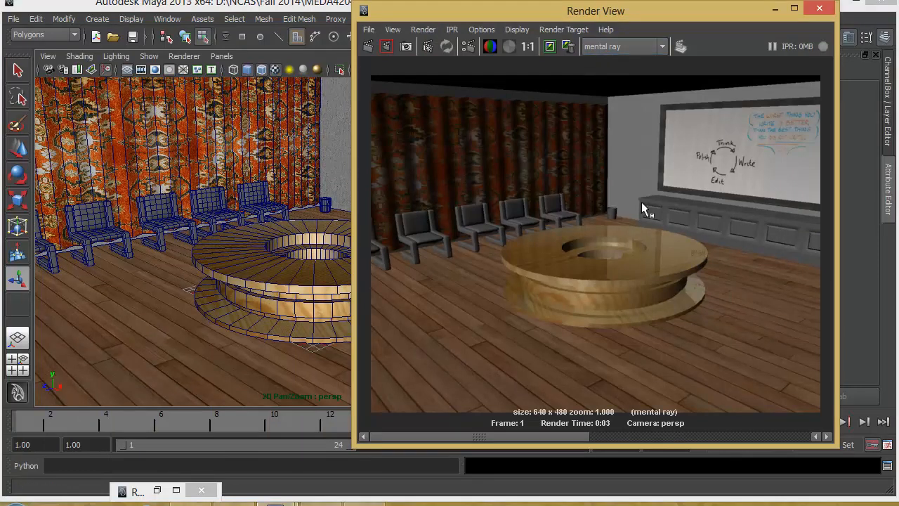
- Lower the reflectivity of the round table's Blinn material after moving the render window aside
drag(681, 23, 347, 27)
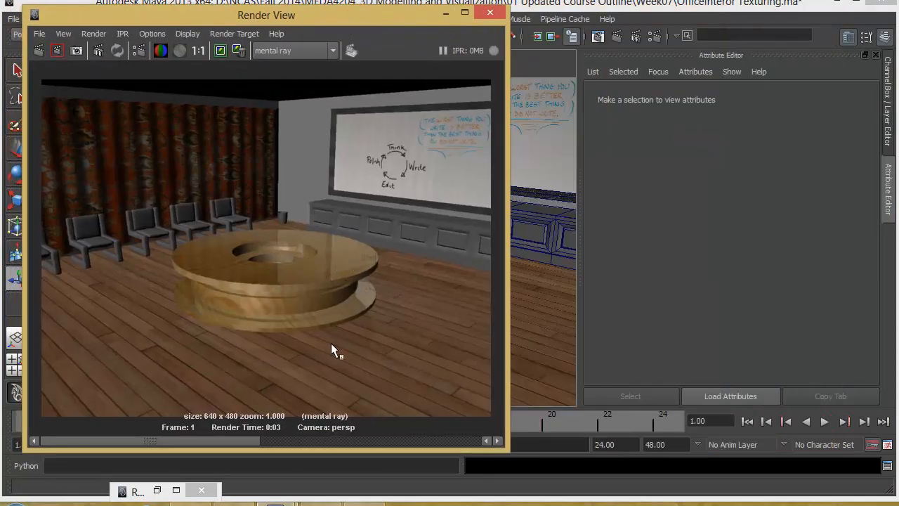
drag(382, 23, 393, 291)
right_drag(374, 244, 356, 320)
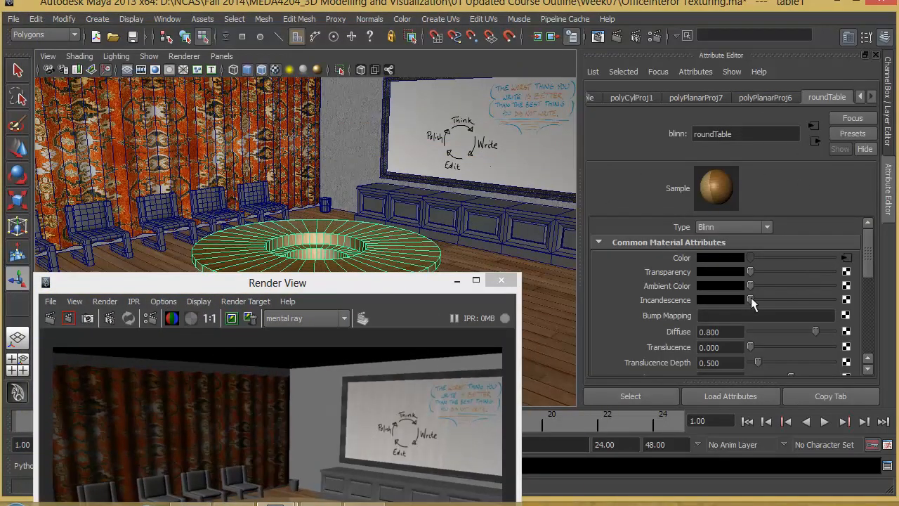
scroll(782, 273, down, 5)
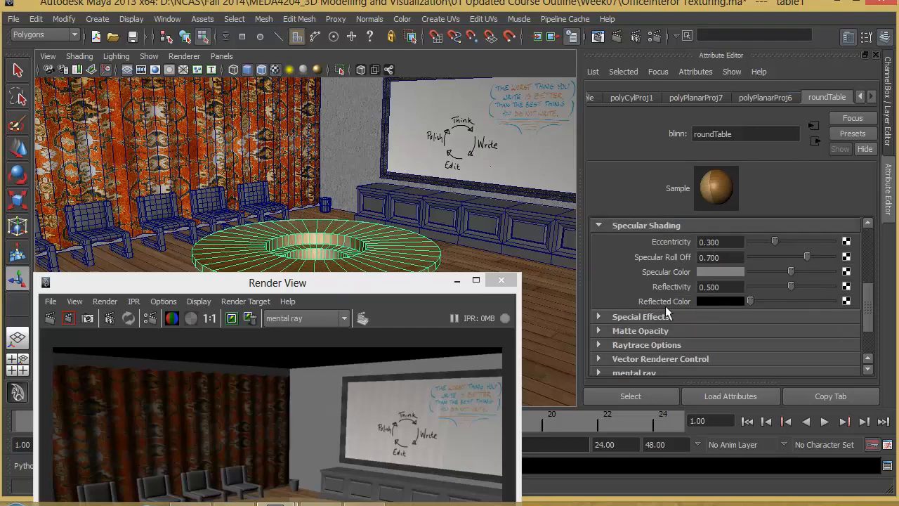
click(728, 286)
- Re-render only the region around the round table, then minimize the render window
drag(339, 283, 560, 16)
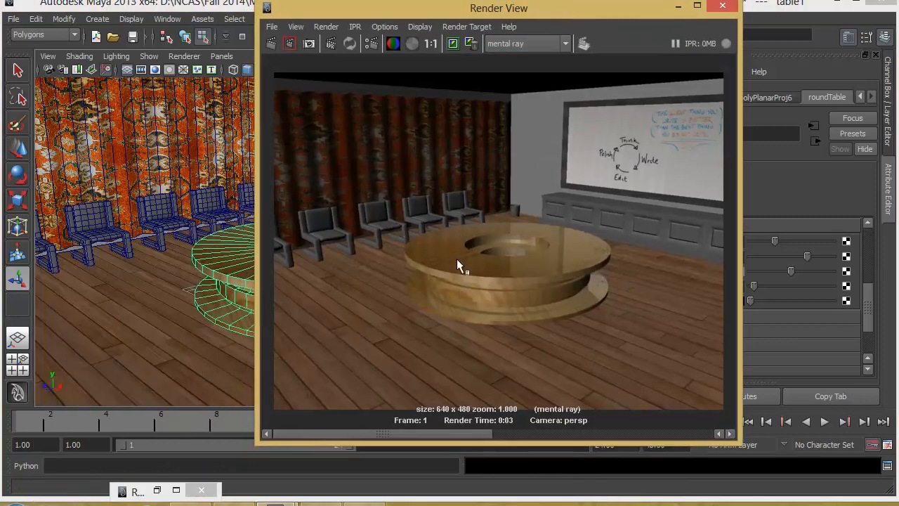
drag(617, 270, 618, 291)
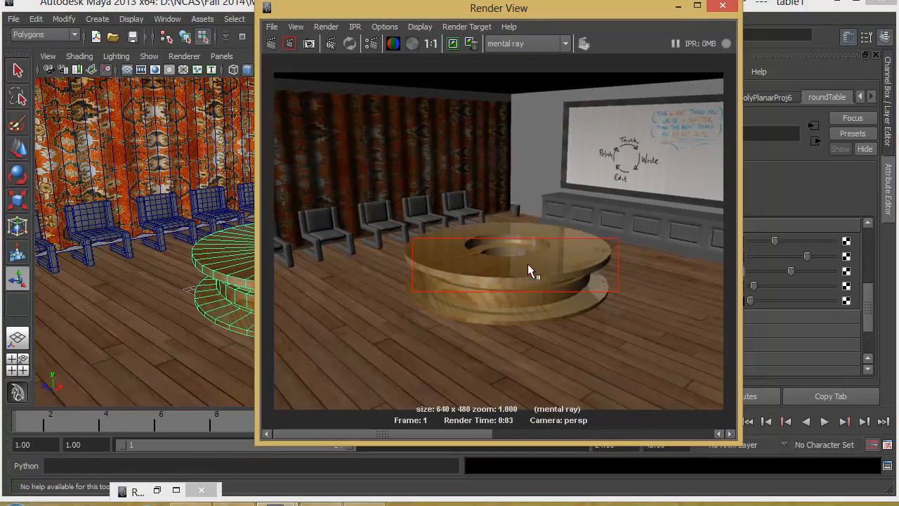
click(290, 43)
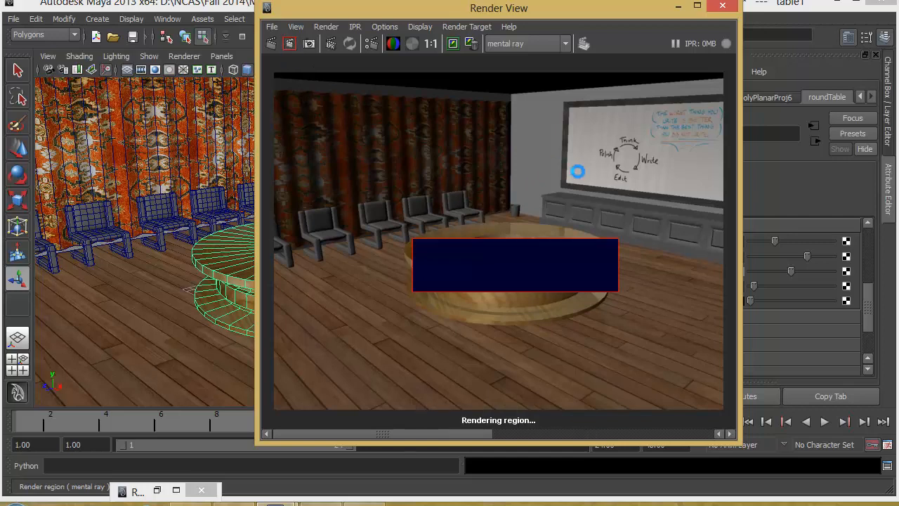
click(581, 231)
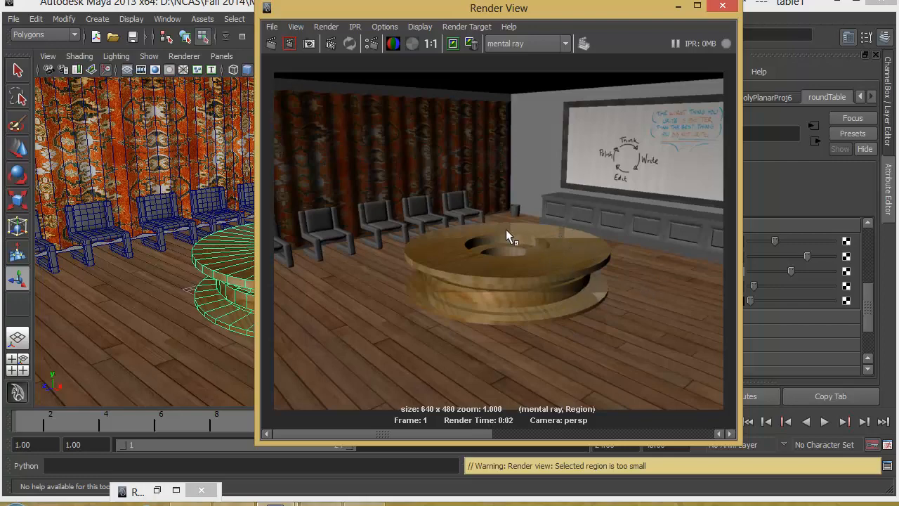
click(678, 6)
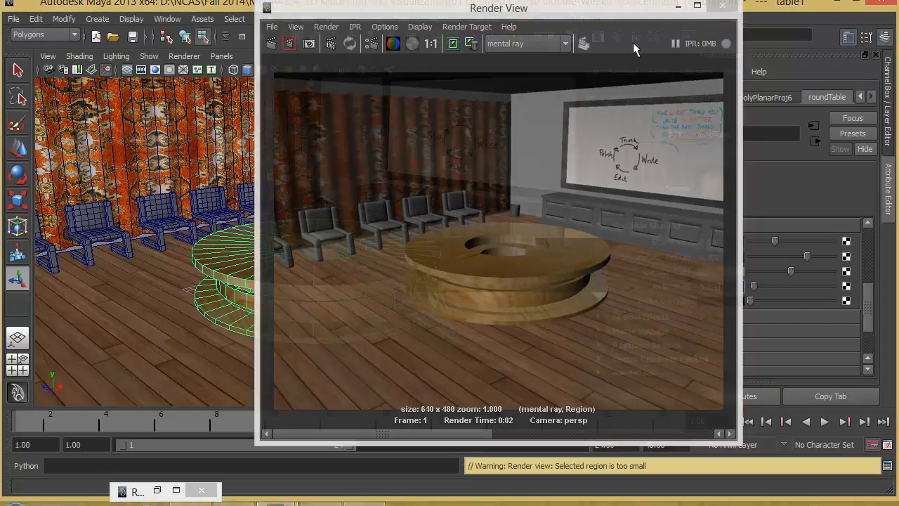
- Clear the selection and examine the faces of the low cabinet below the whiteboard from several angles in face mode
scroll(325, 245, down, 3)
alt+drag(323, 244, 429, 295)
click(529, 337)
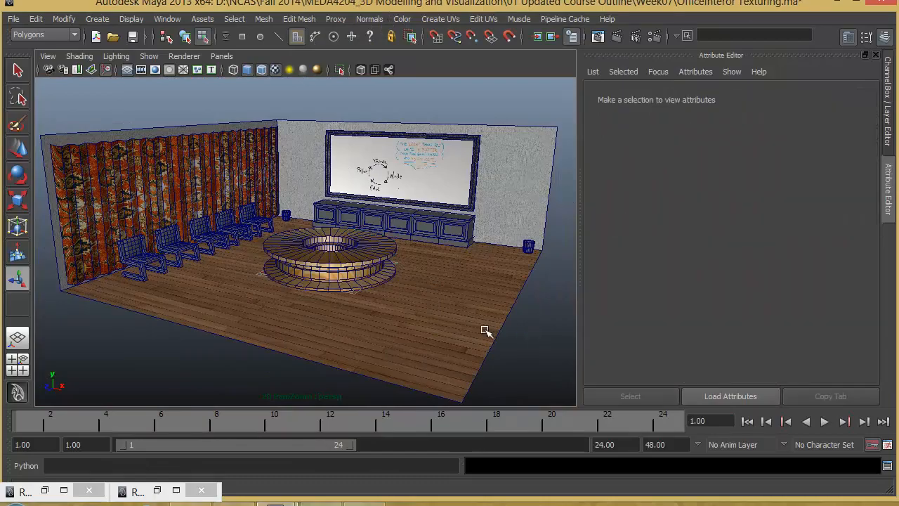
alt+drag(377, 311, 281, 313)
alt+right_drag(281, 312, 464, 307)
alt+drag(463, 307, 369, 300)
alt+right_drag(369, 300, 460, 289)
alt+middle_drag(459, 289, 451, 338)
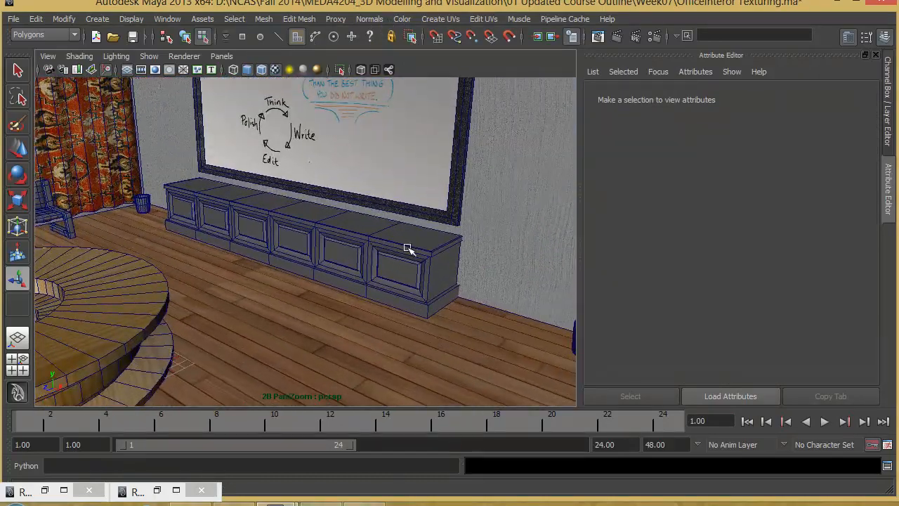
right_drag(408, 249, 410, 288)
alt+drag(414, 282, 389, 289)
alt+right_drag(389, 289, 403, 250)
alt+drag(402, 250, 280, 261)
alt+middle_drag(351, 262, 228, 245)
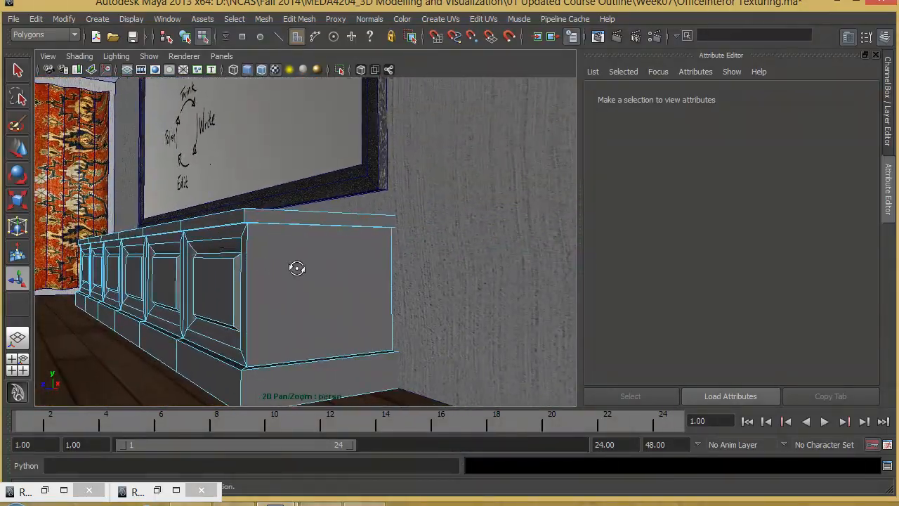
alt+drag(297, 268, 223, 263)
alt+right_drag(223, 263, 200, 261)
alt+middle_drag(289, 281, 322, 288)
alt+drag(322, 288, 371, 311)
- Select the low cabinet in object mode and assign it a new Blinn material
right_drag(371, 311, 360, 337)
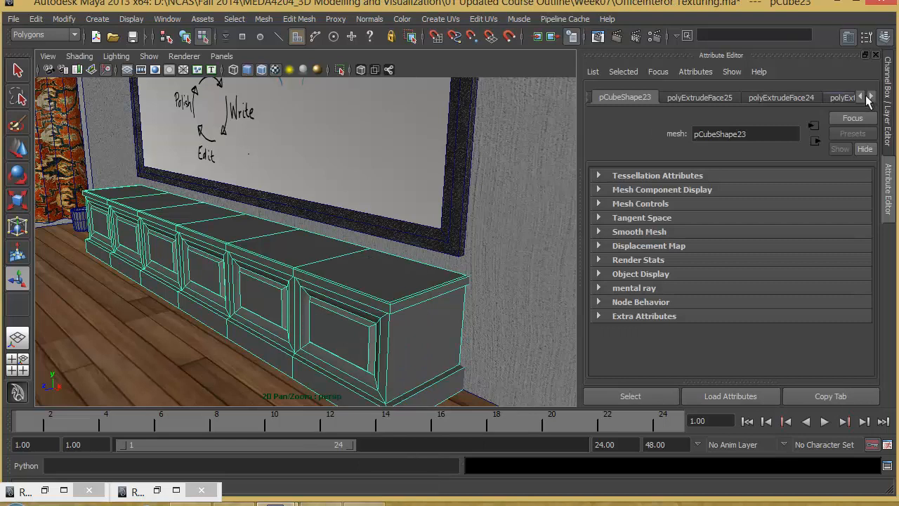
right_drag(234, 260, 227, 481)
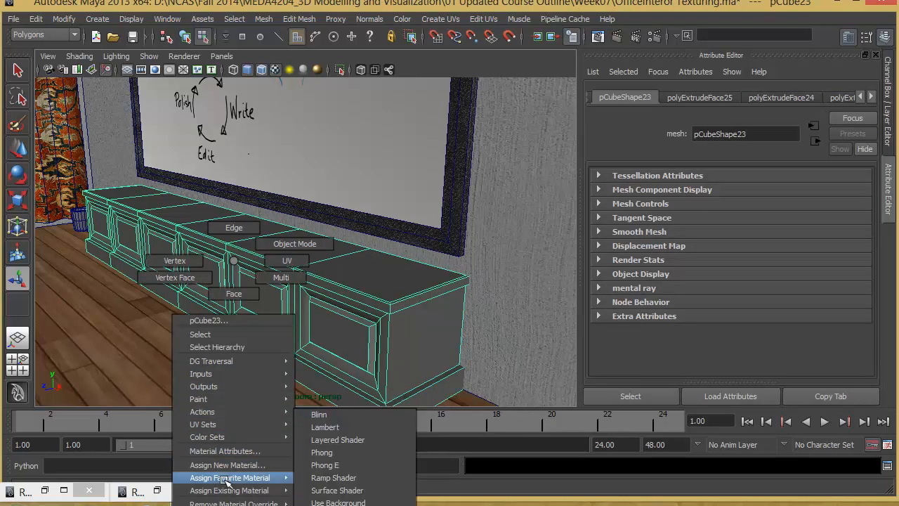
right_drag(309, 471, 319, 415)
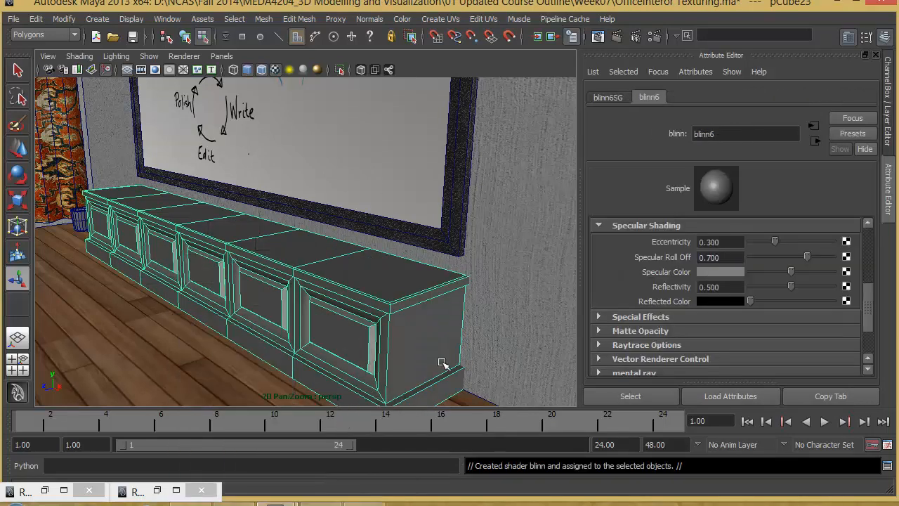
- Set the cabinet material's reflectivity to 0.05 and rename the material Table
click(709, 287)
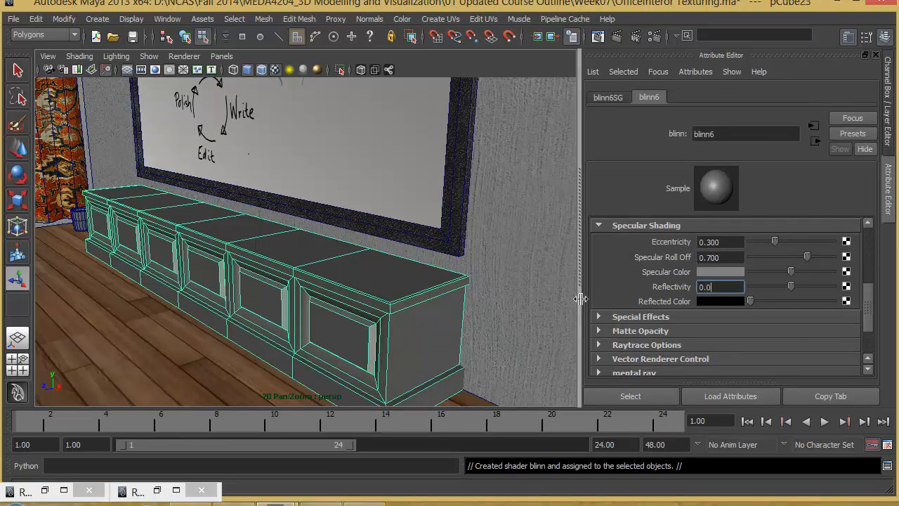
key(Return)
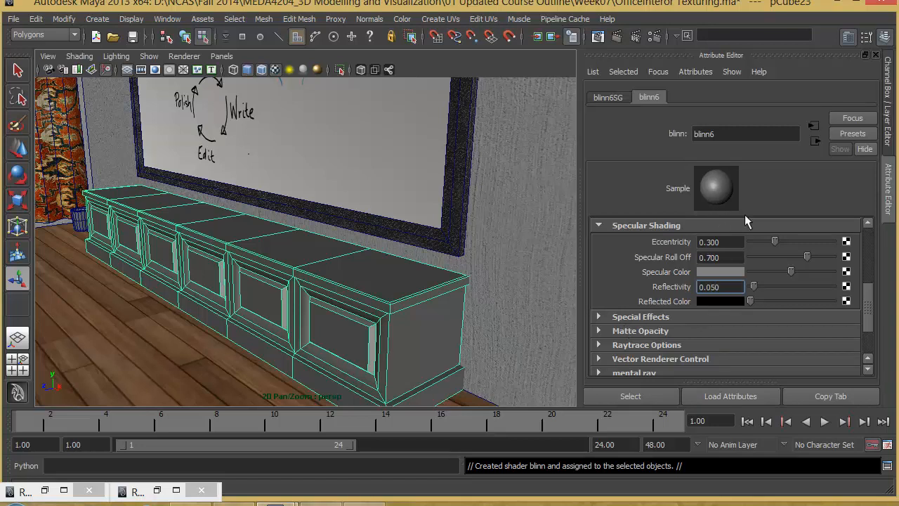
scroll(771, 279, up, 5)
double_click(738, 134)
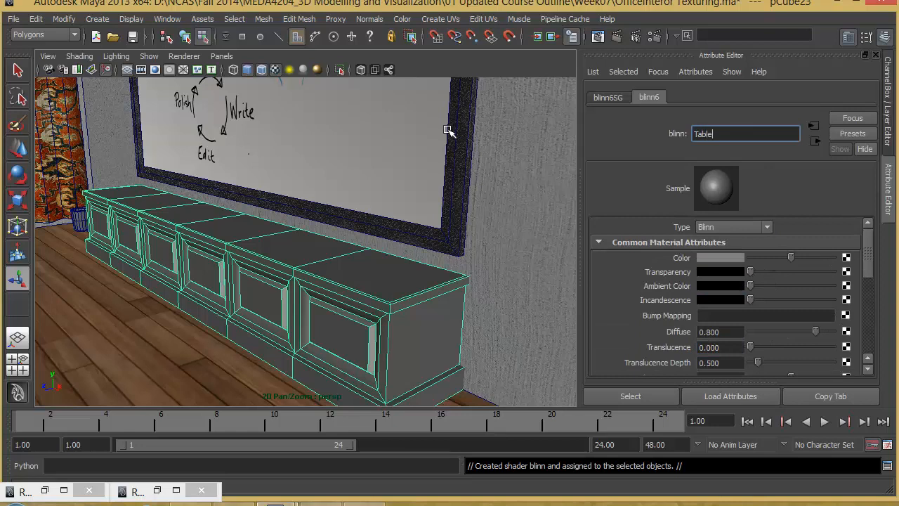
text(Table)
key(Return)
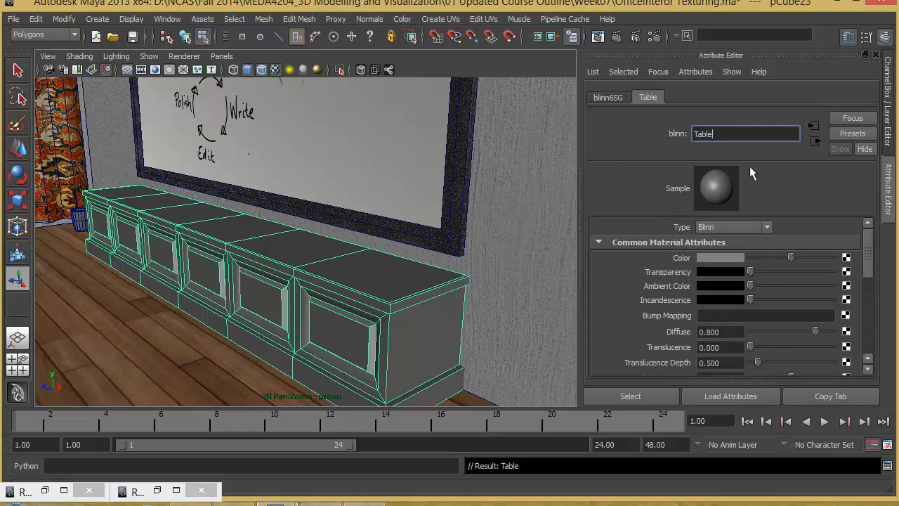
- Connect a file texture to the Table material's color and load texture-seamless-wood-4.png as its image
click(846, 259)
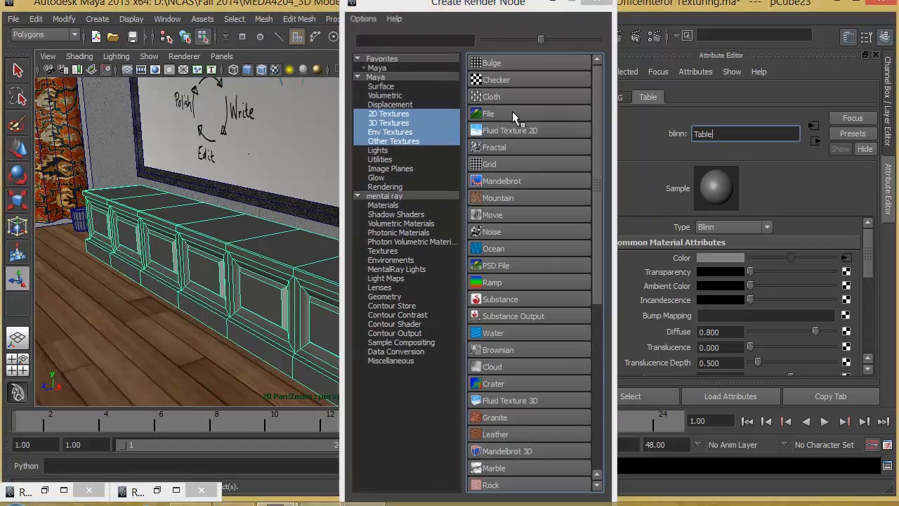
click(509, 113)
click(852, 295)
click(241, 318)
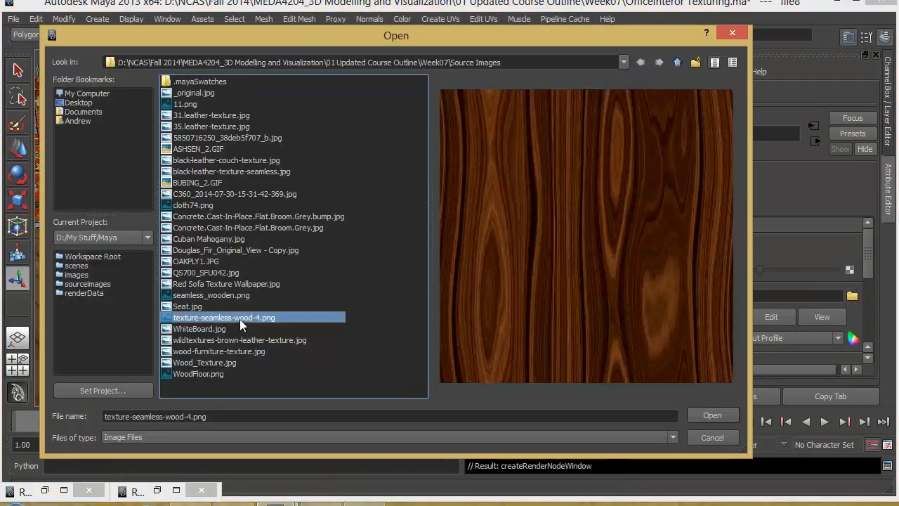
click(716, 415)
- Examine how the wood texture lies on the cabinet's front panels and end from several angles
alt+drag(319, 303, 369, 294)
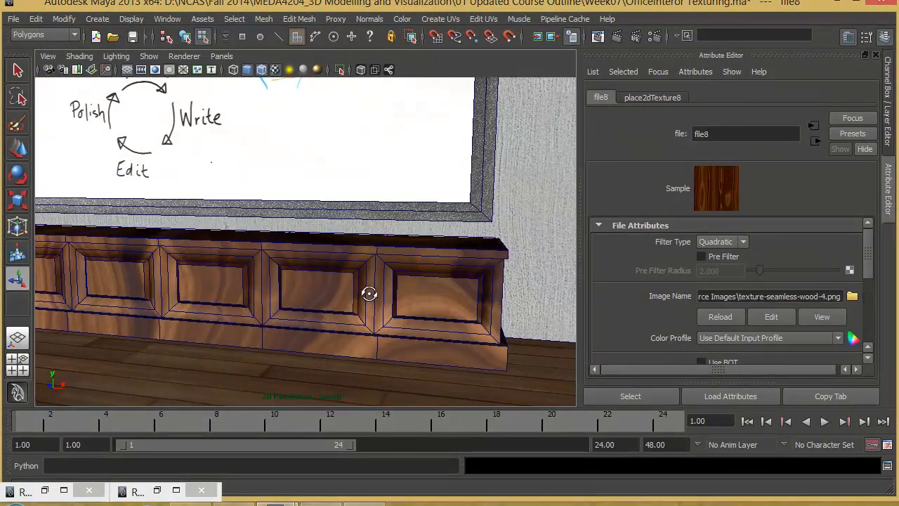
alt+middle_drag(369, 294, 394, 295)
alt+drag(394, 295, 337, 294)
alt+drag(475, 301, 345, 291)
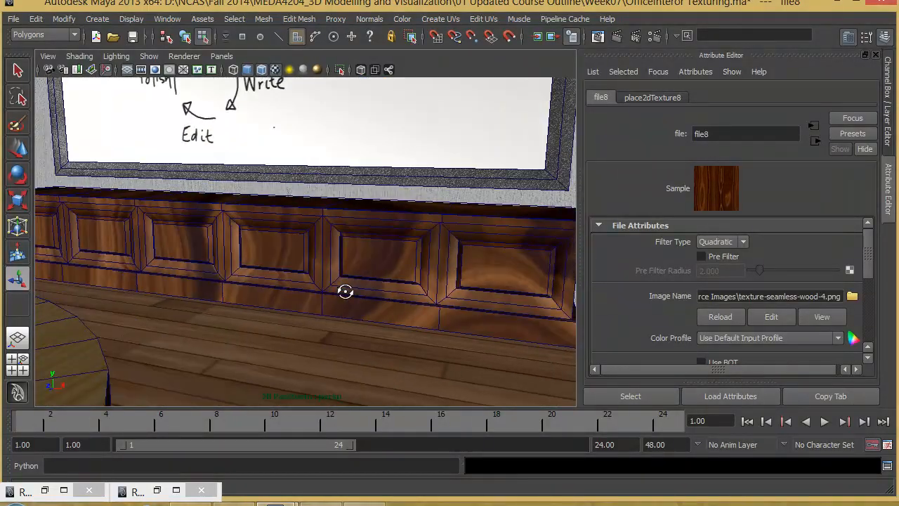
alt+right_drag(345, 291, 319, 275)
alt+drag(319, 275, 295, 275)
alt+right_drag(351, 278, 448, 284)
alt+drag(448, 283, 321, 289)
alt+right_drag(321, 289, 373, 264)
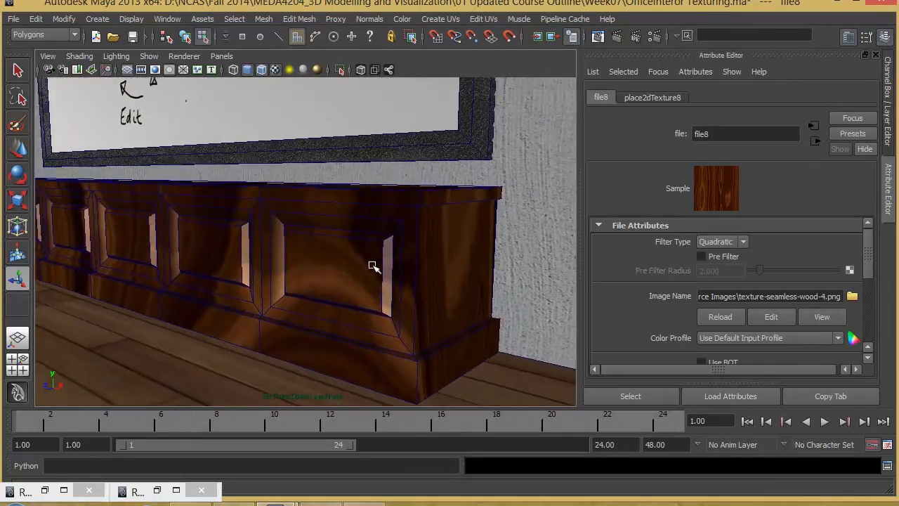
- Put the cabinet in face mode and select the center faces of all six front panels
alt+drag(373, 265, 394, 276)
alt+middle_drag(457, 283, 425, 284)
alt+right_drag(425, 284, 400, 250)
right_drag(400, 250, 401, 281)
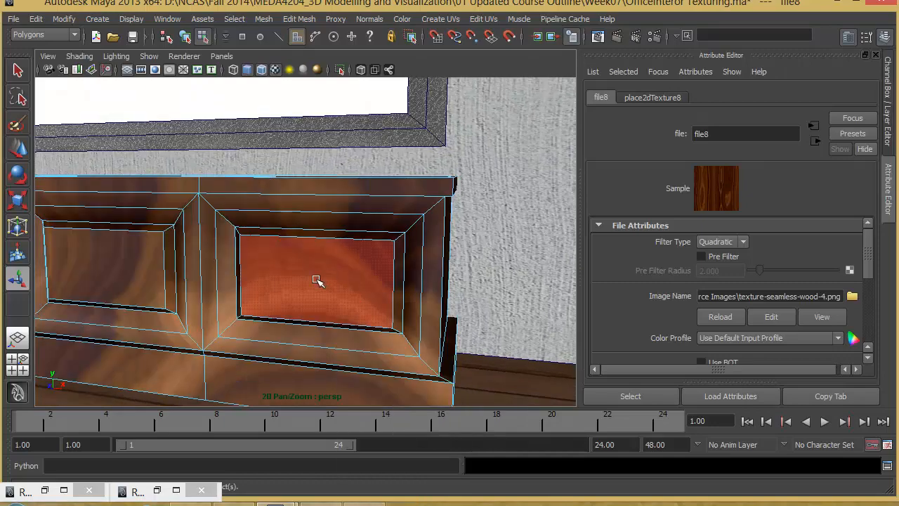
click(320, 286)
alt+middle_drag(253, 291, 436, 286)
shift+click(242, 274)
alt+right_drag(222, 275, 193, 280)
alt+middle_drag(319, 288, 504, 344)
shift+click(299, 310)
alt+middle_drag(409, 344, 222, 305)
alt+right_drag(372, 302, 285, 306)
alt+middle_drag(430, 309, 374, 314)
alt+drag(375, 314, 280, 312)
alt+right_drag(368, 317, 399, 332)
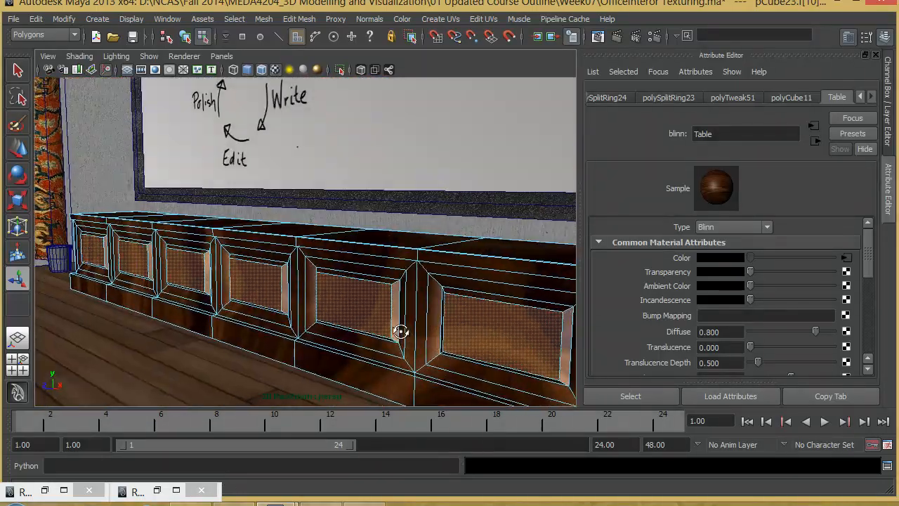
alt+drag(399, 333, 410, 331)
alt+middle_drag(515, 276, 453, 264)
alt+right_drag(467, 262, 394, 273)
alt+middle_drag(395, 272, 451, 299)
shift+right_click(437, 304)
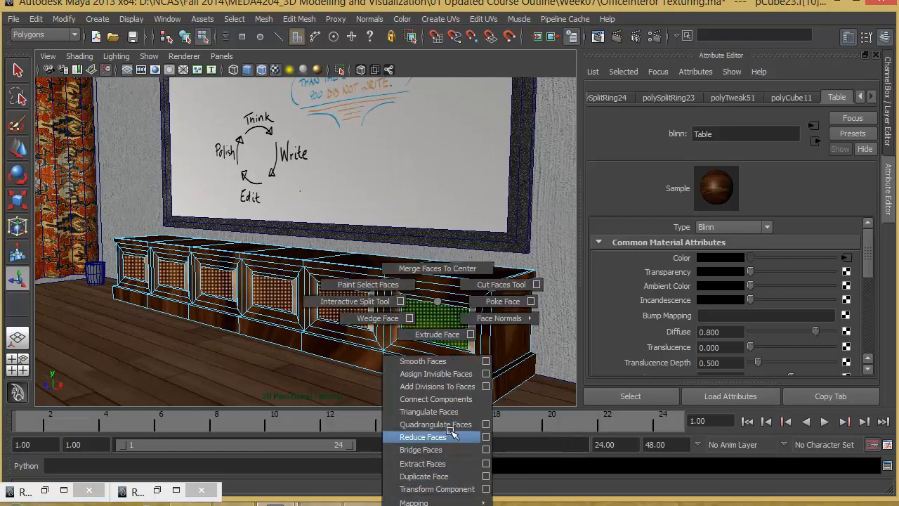
shift+right_drag(451, 429, 436, 304)
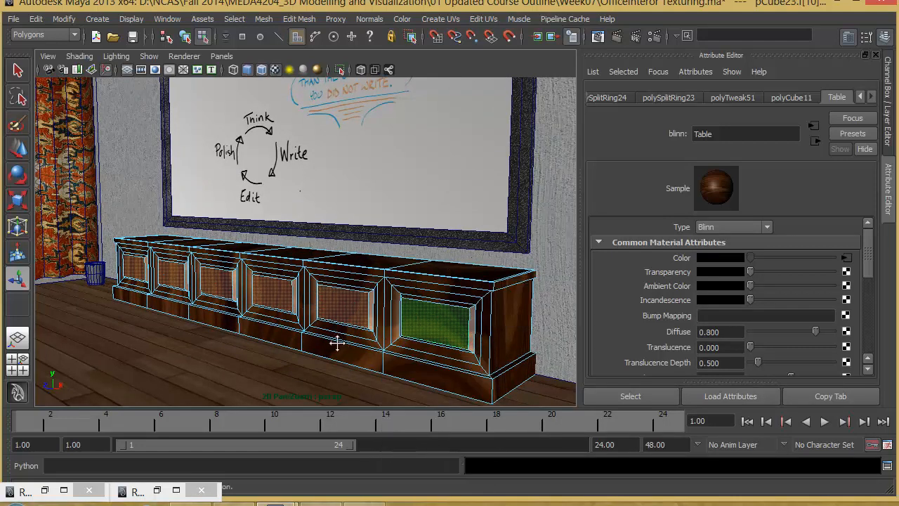
scroll(338, 348, down, 3)
scroll(370, 316, up, 3)
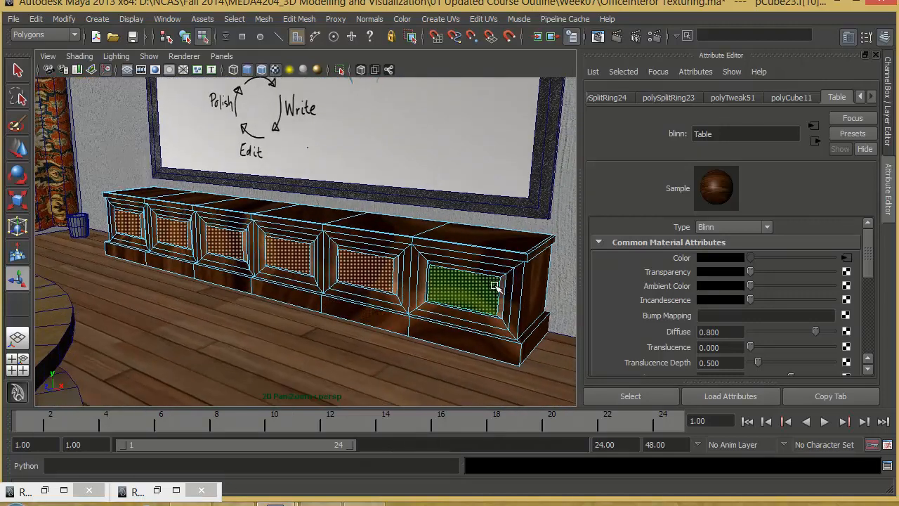
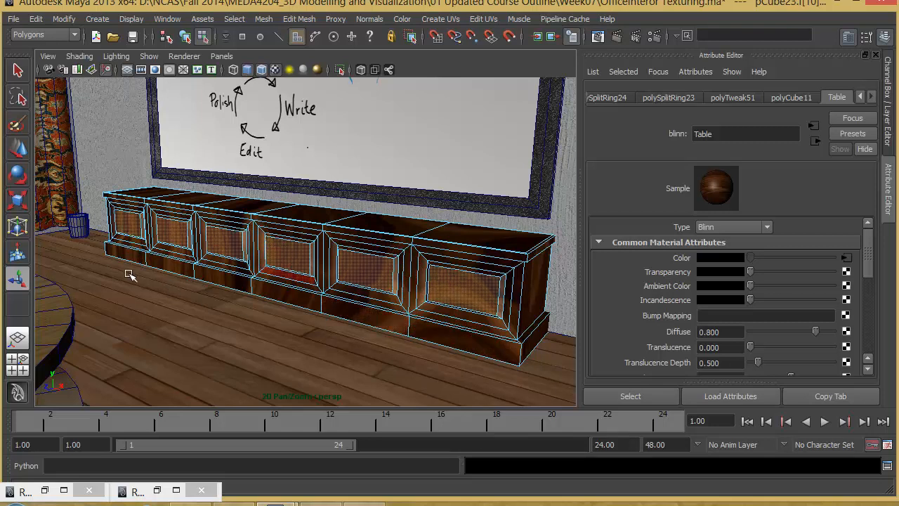
- Save the selected panel center faces as a quick select set named centerTable
click(95, 20)
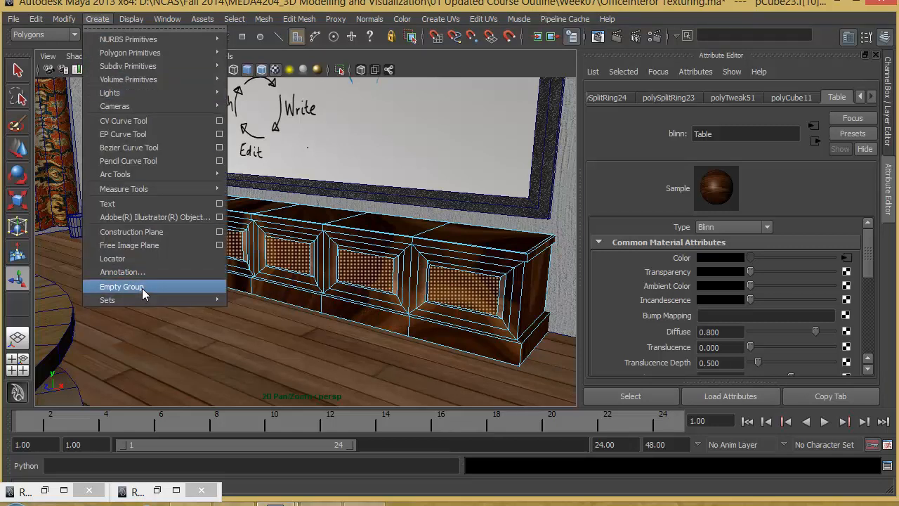
mouse_move(142, 299)
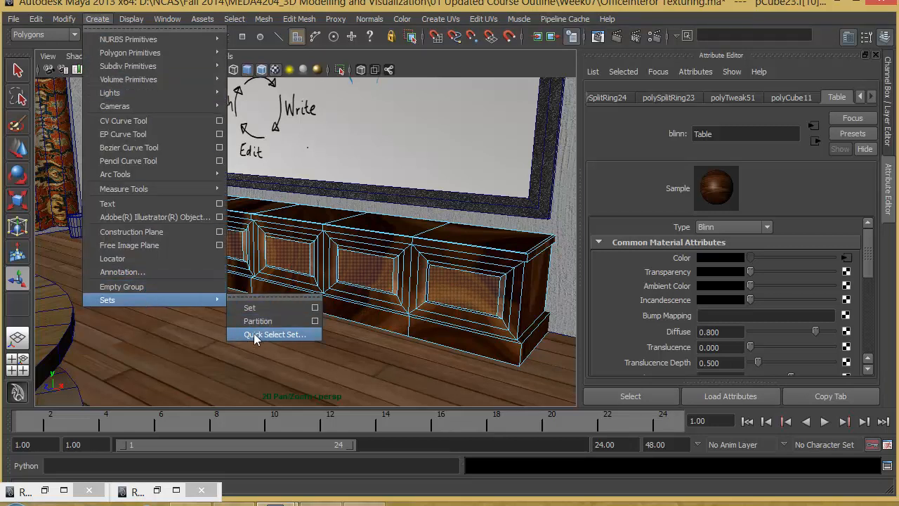
click(297, 334)
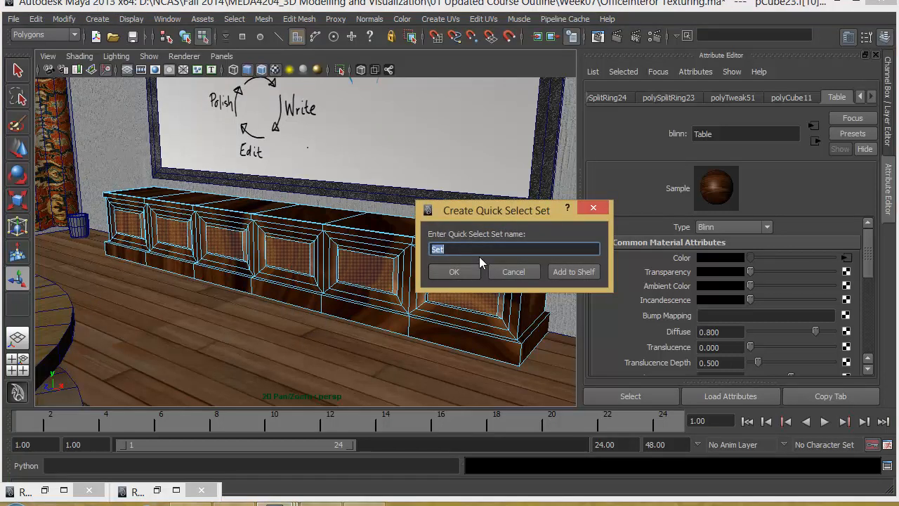
text(centerTable)
click(456, 272)
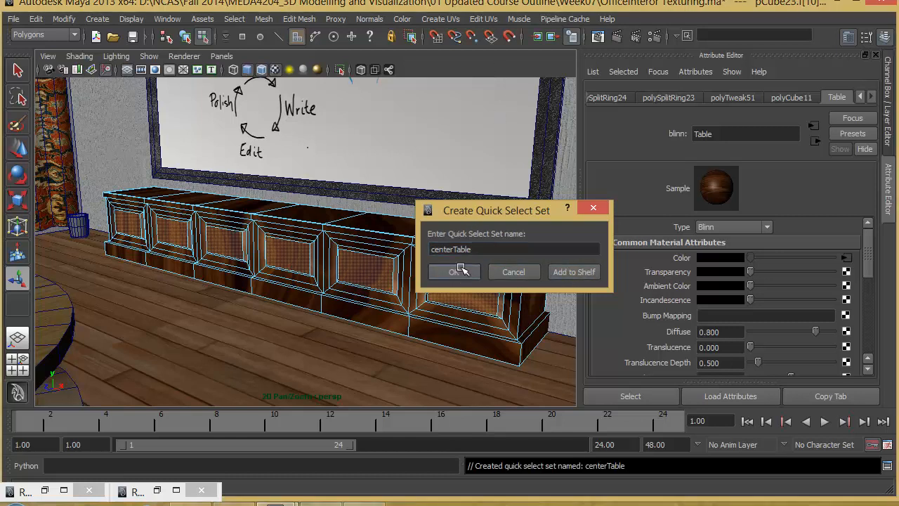
- Locate the centerTable quick select set and return the cabinet to object mode, dropping the face selection
click(35, 18)
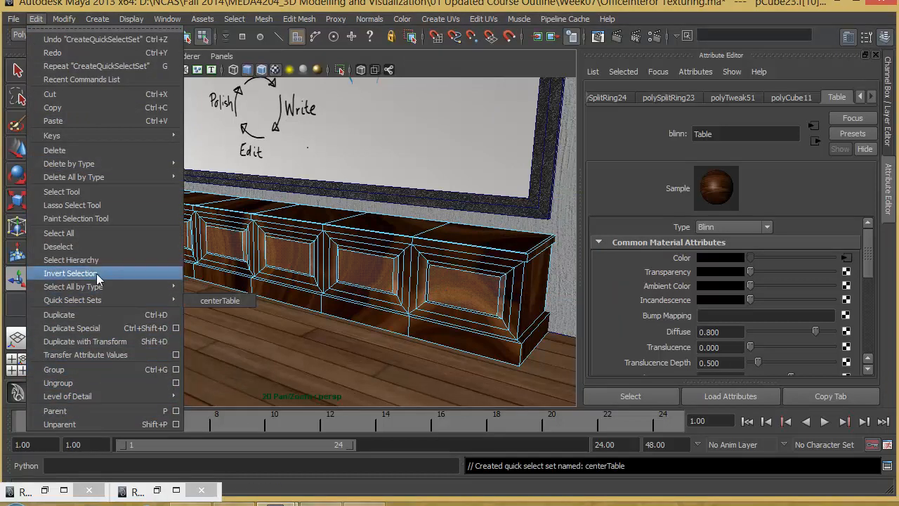
mouse_move(158, 298)
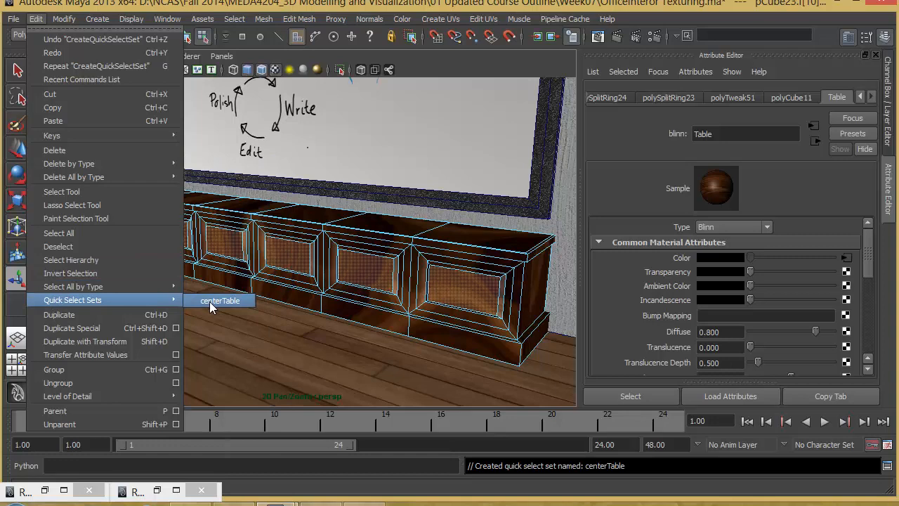
right_drag(386, 259, 369, 331)
click(397, 268)
right_drag(414, 238, 409, 310)
click(318, 200)
right_drag(238, 209, 215, 283)
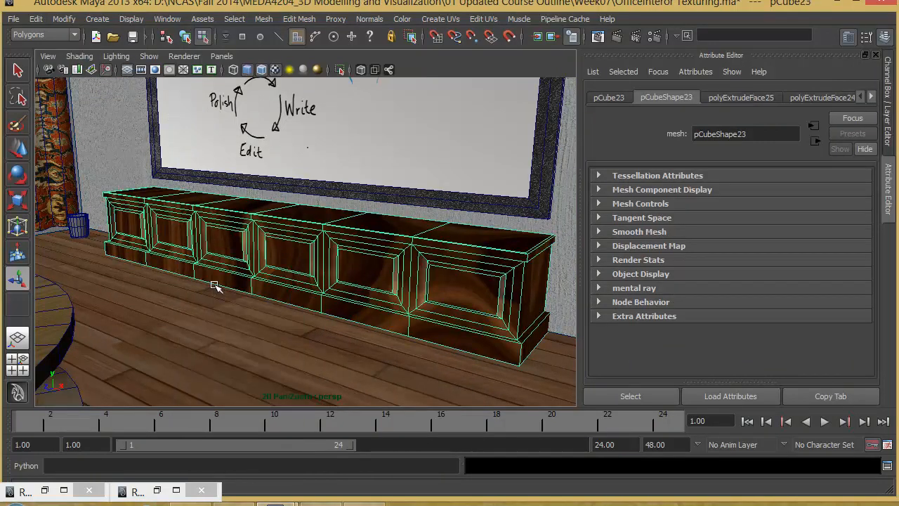
- Put the cabinet in face mode and reselect the six panel center faces with the centerTable quick select set
click(40, 22)
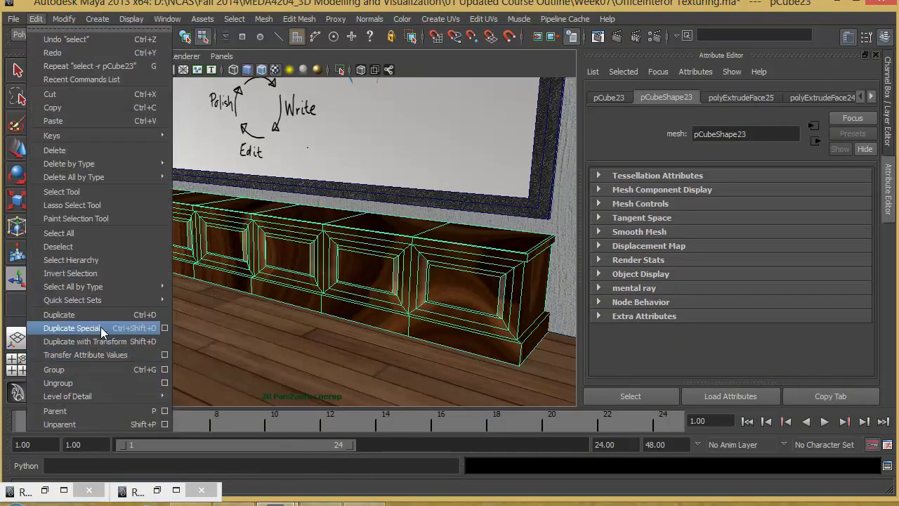
mouse_move(159, 300)
click(203, 307)
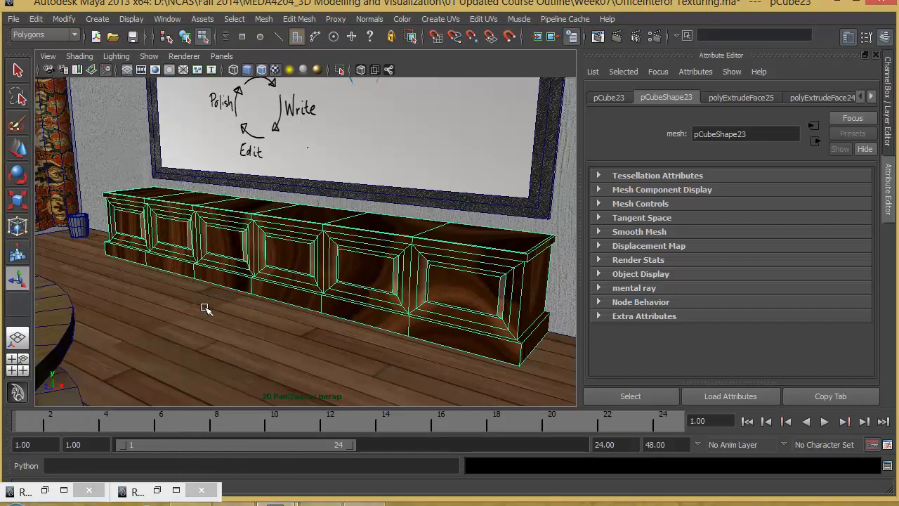
click(186, 38)
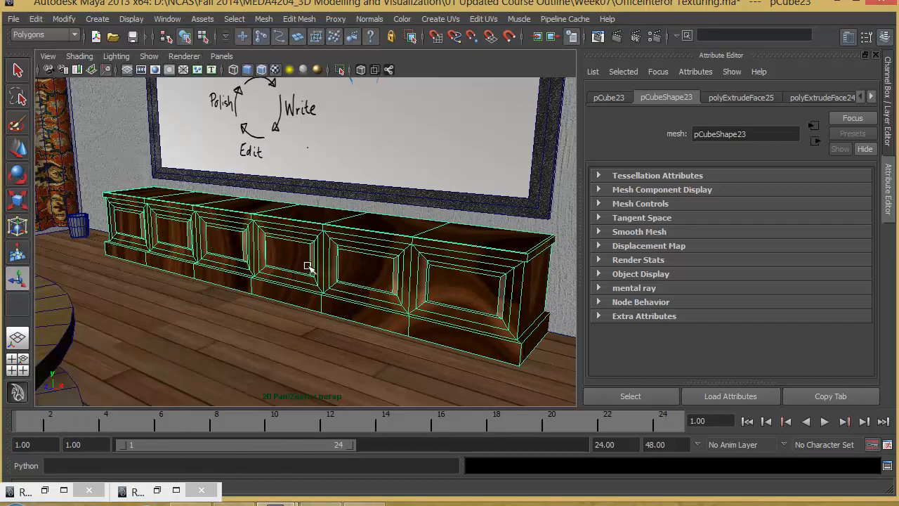
right_drag(331, 261, 336, 276)
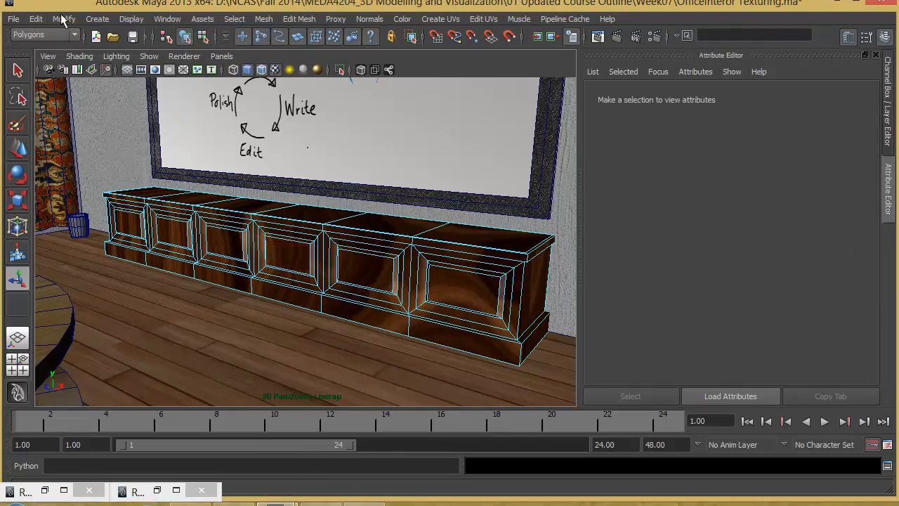
click(36, 19)
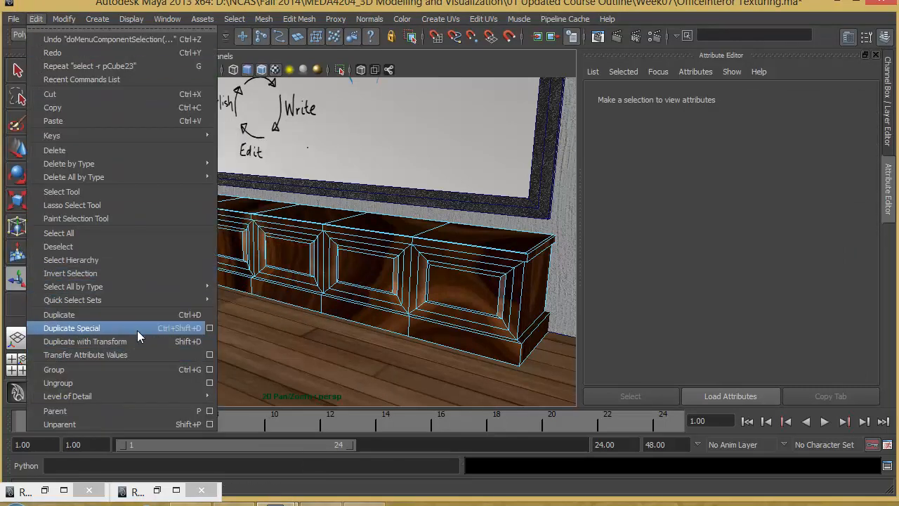
mouse_move(129, 300)
click(249, 301)
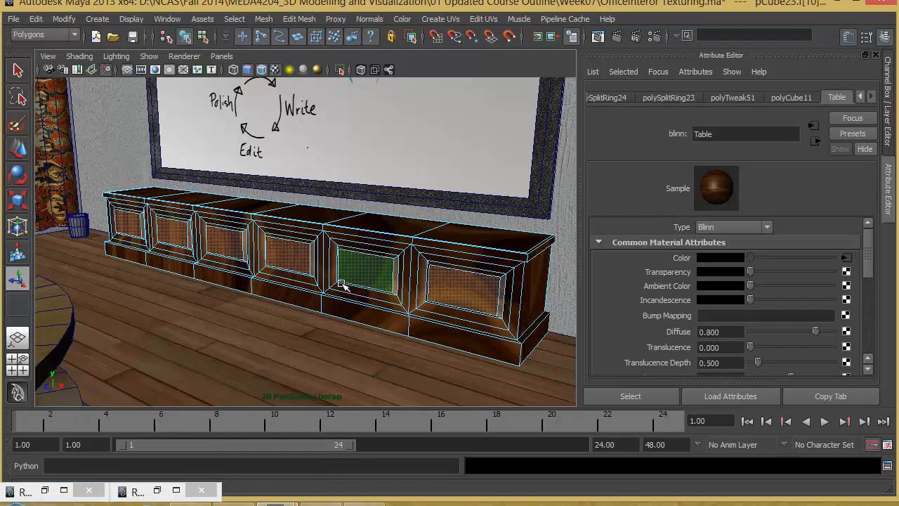
- Assign a new Blinn material to the selected panel center faces and set its reflectivity to 0.05
alt+middle_drag(358, 288, 342, 321)
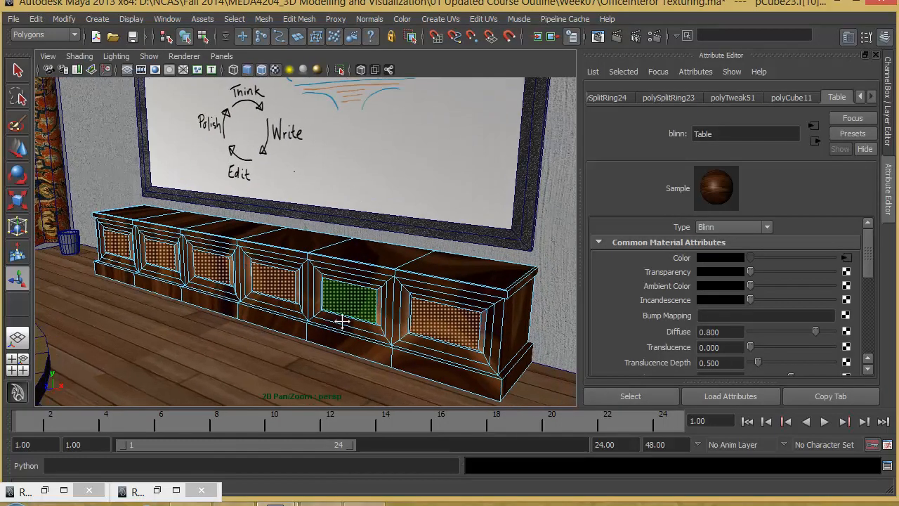
alt+drag(342, 321, 372, 326)
key(4)
alt+middle_drag(373, 326, 373, 282)
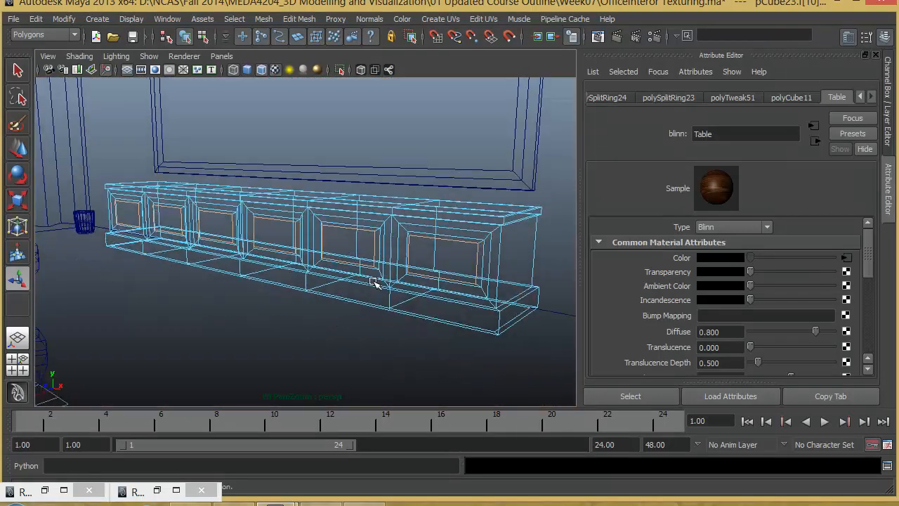
mouse_move(374, 281)
alt+mouse_down()
mouse_move(356, 336)
mouse_move(362, 315)
mouse_move(337, 321)
mouse_move(431, 279)
alt+mouse_up()
key(6)
right_drag(446, 287, 425, 466)
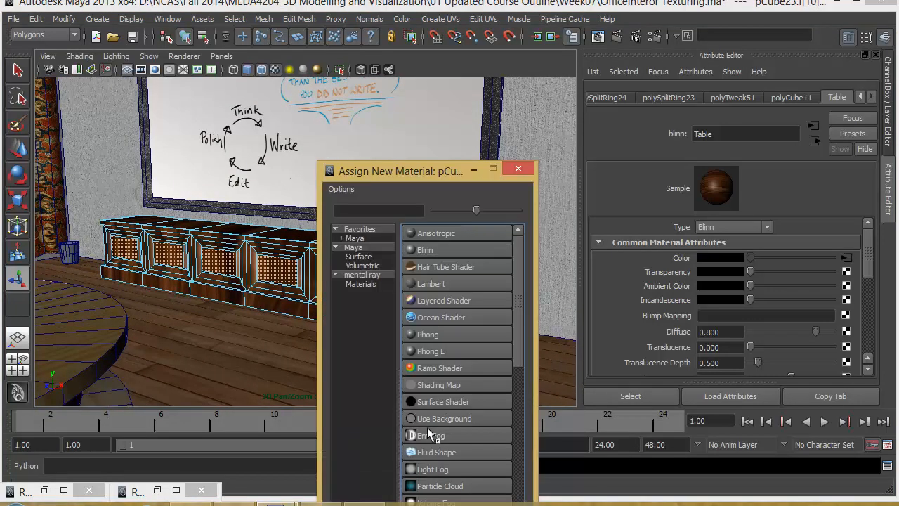
click(426, 250)
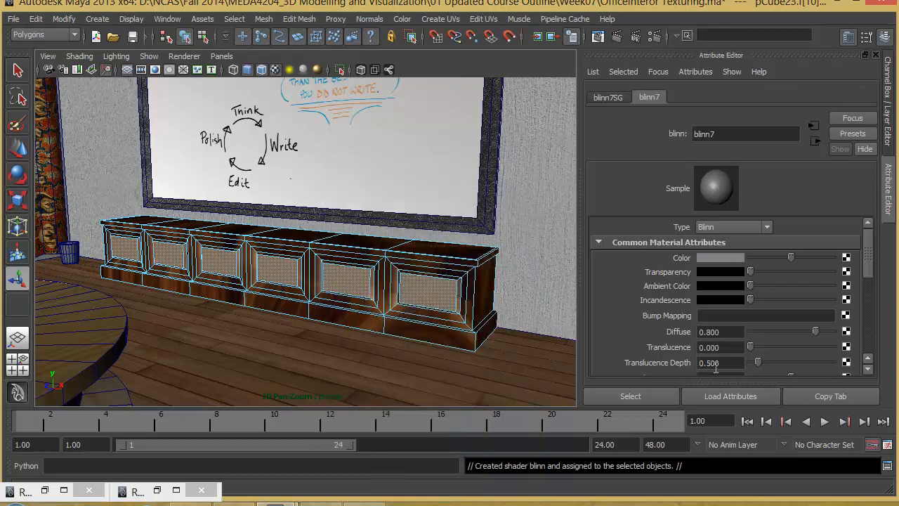
scroll(707, 347, down, 5)
click(702, 292)
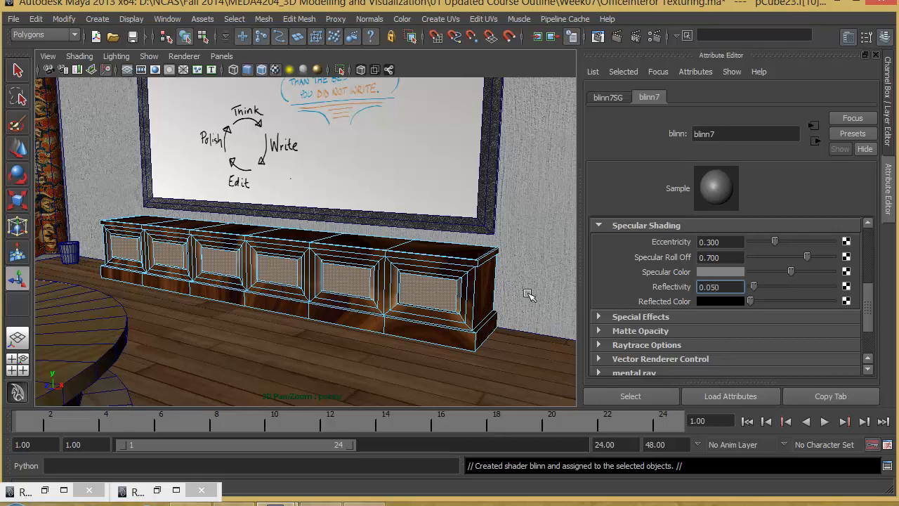
- Connect a file texture to the new Blinn's color and load wood-furniture-texture.jpg as its image
scroll(706, 260, up, 5)
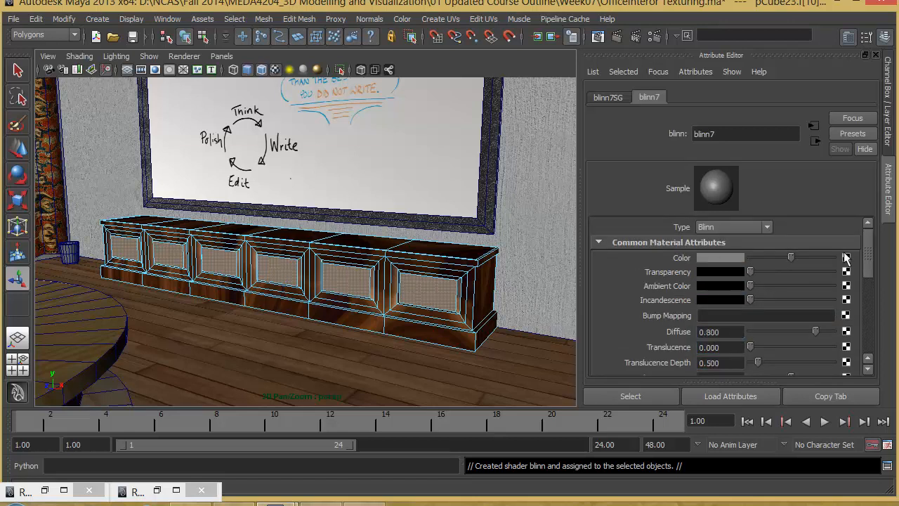
click(847, 259)
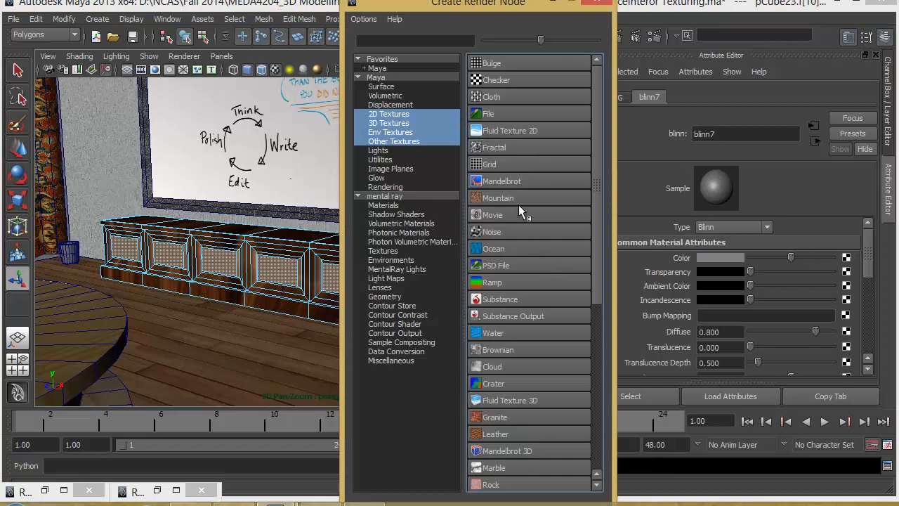
click(523, 113)
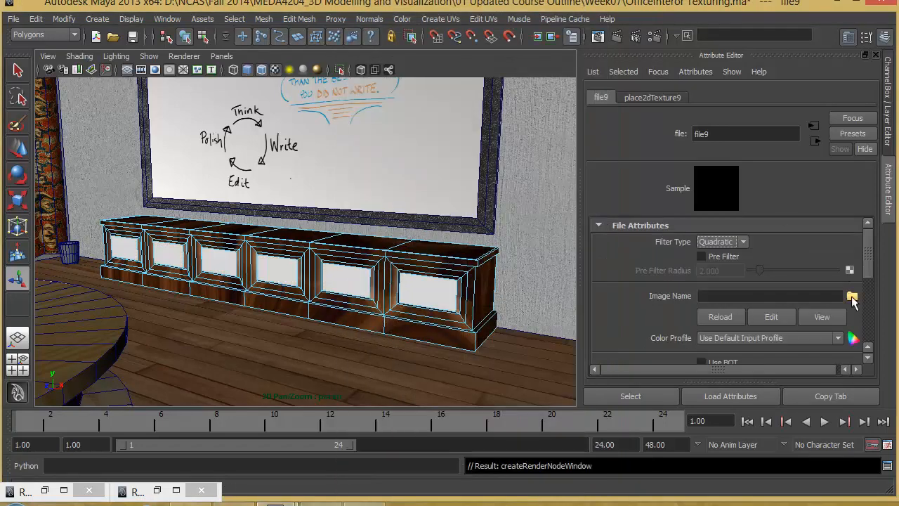
click(852, 296)
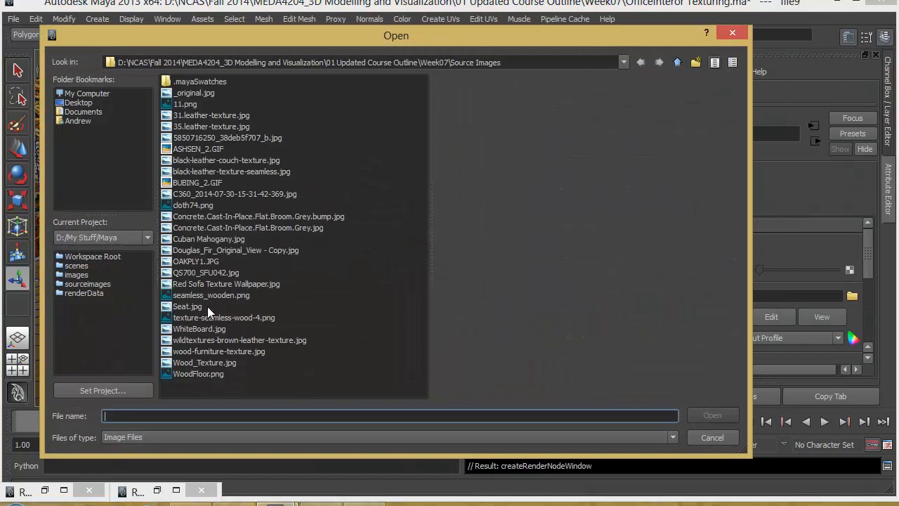
click(182, 373)
click(193, 362)
click(197, 350)
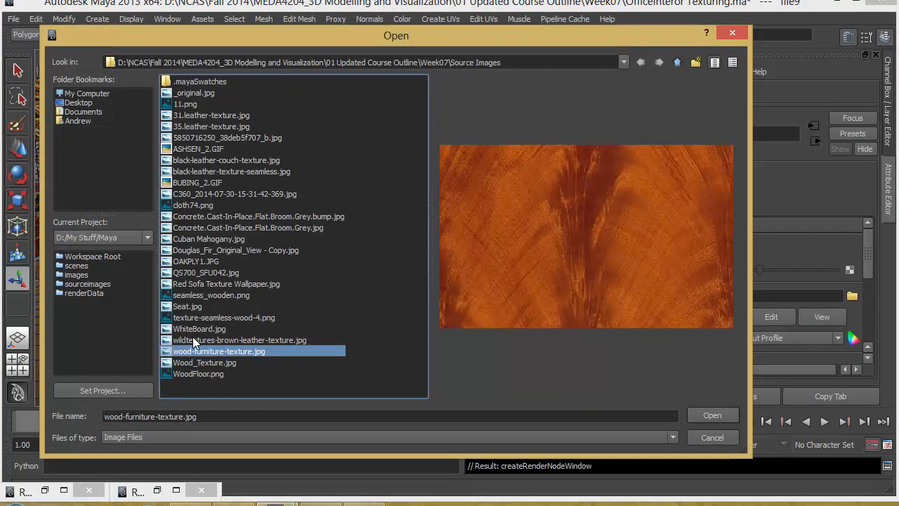
click(711, 415)
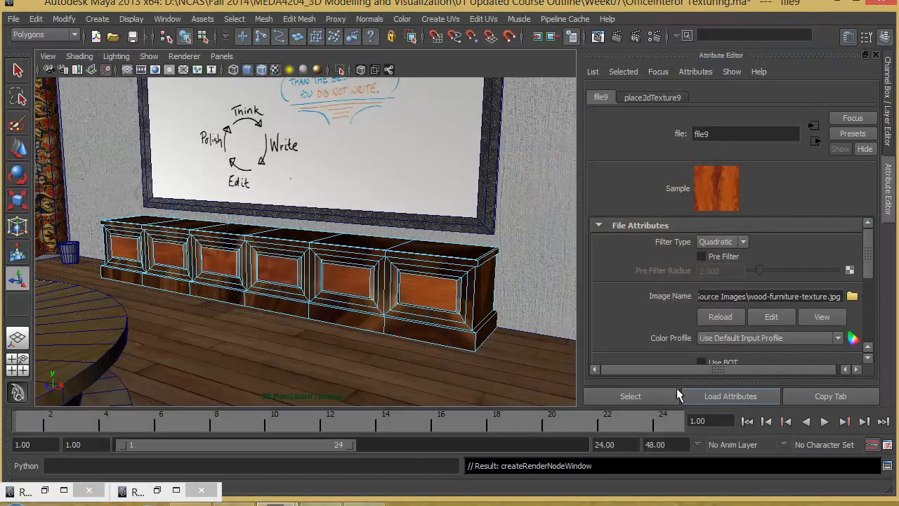
- Select the center face of the cabinet's rightmost front panel and detach the Create UVs commands into a floating window
alt+right_drag(437, 334, 461, 334)
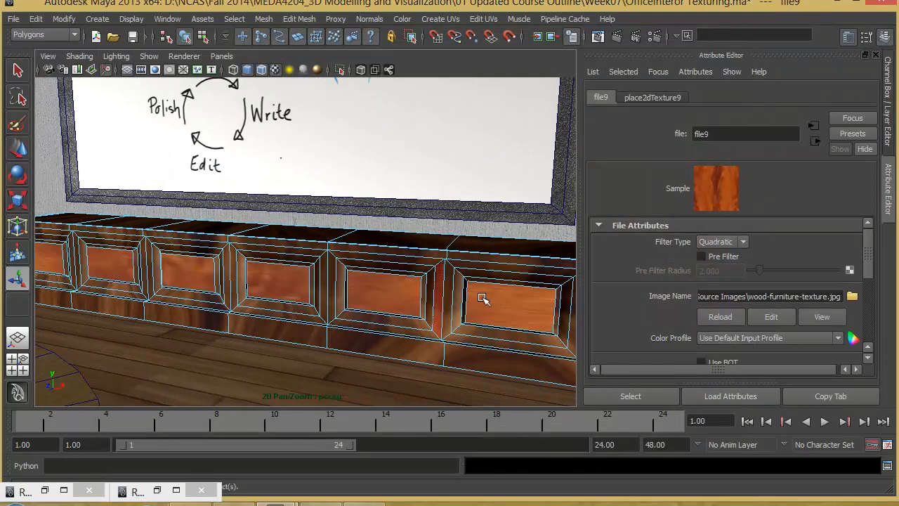
alt+middle_drag(561, 303, 461, 318)
click(385, 289)
click(418, 359)
click(426, 307)
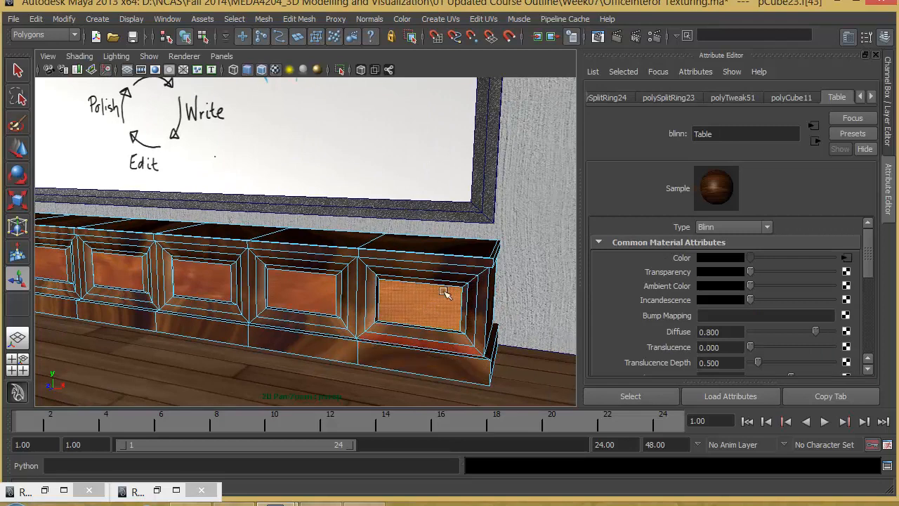
click(449, 20)
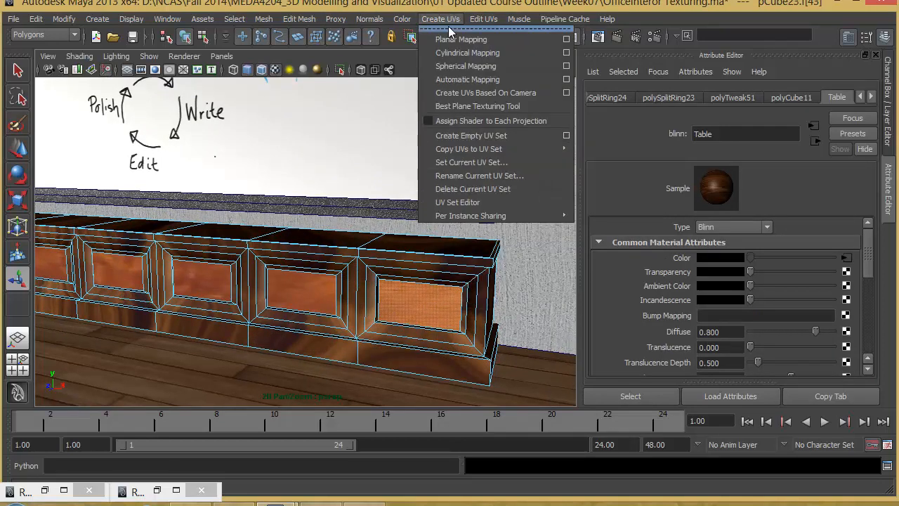
click(448, 30)
drag(503, 17, 580, 16)
- Try a planar mapping with the existing options on the rightmost panel's center face and undo it
click(545, 37)
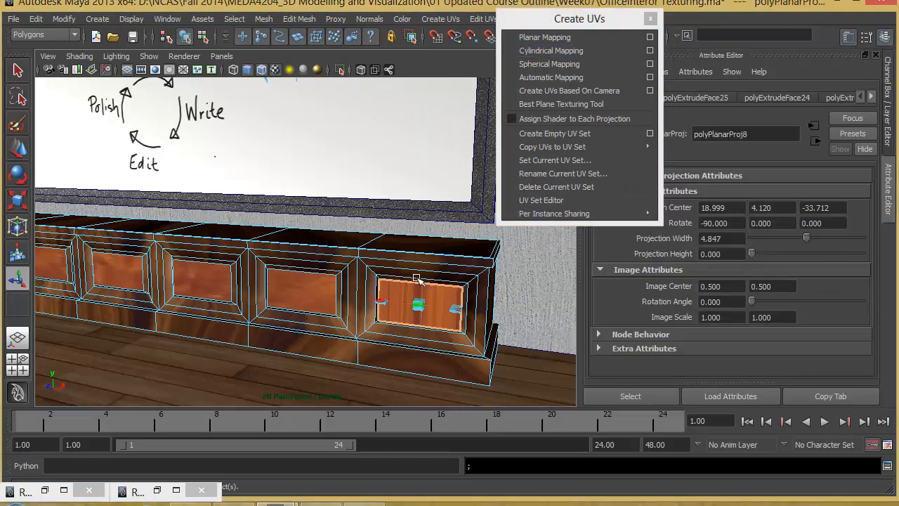
alt+middle_drag(416, 279, 351, 281)
key(ctrl+z)
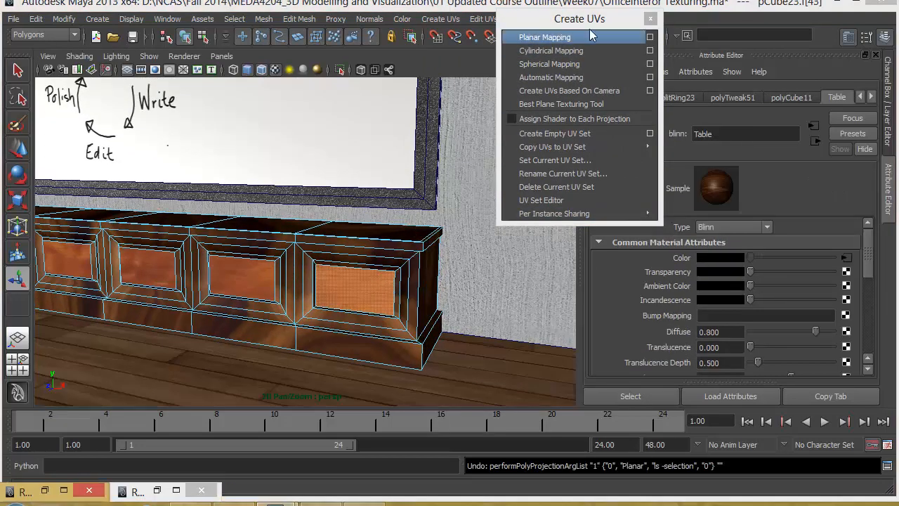
- Planar map the rightmost panel's center face, fitted to the bounding box and projected from the Z axis
click(650, 37)
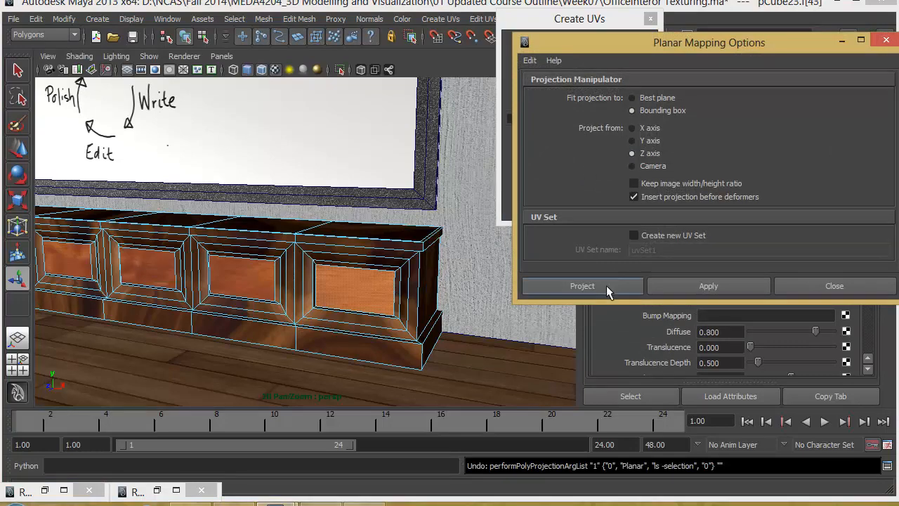
click(581, 285)
scroll(415, 269, up, 5)
alt+middle_drag(415, 269, 370, 233)
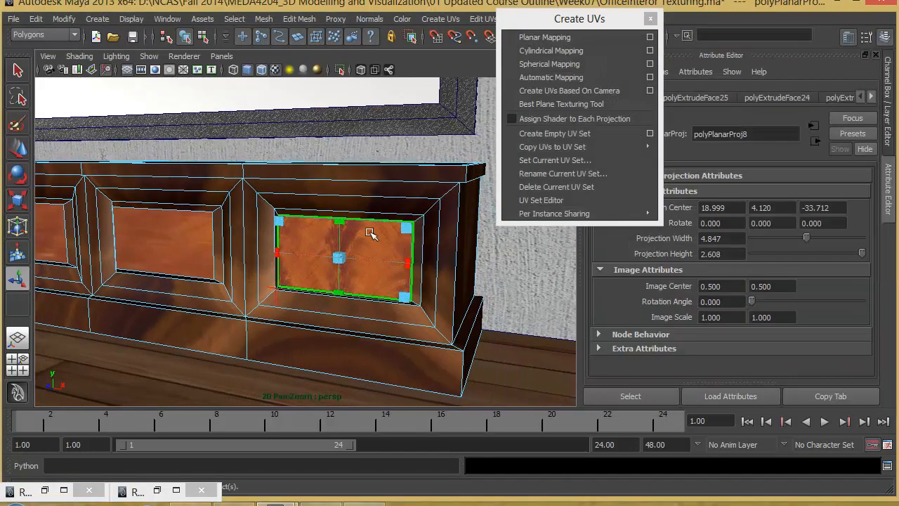
- Apply the same planar mapping separately to the center faces of the second, third and fourth panels from the right
alt+drag(288, 274, 340, 277)
alt+middle_drag(339, 277, 379, 287)
click(267, 267)
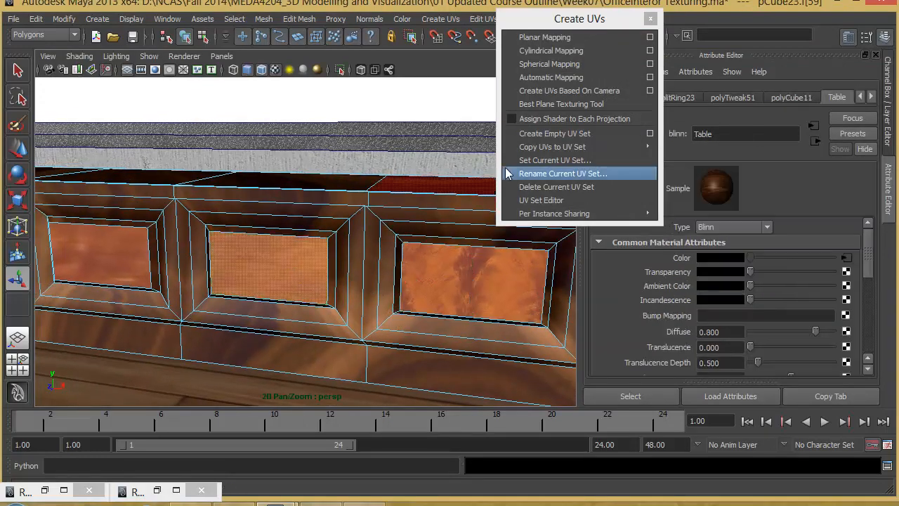
click(559, 37)
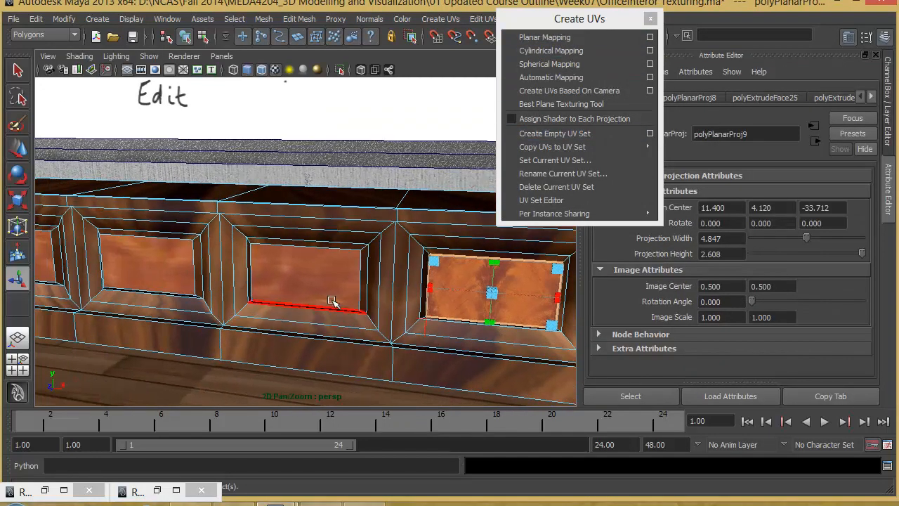
click(306, 278)
click(554, 39)
alt+middle_drag(287, 292, 389, 305)
click(330, 282)
click(582, 40)
- Planar map the center faces of the two remaining panels at the cabinet's left end individually
alt+drag(271, 318, 333, 331)
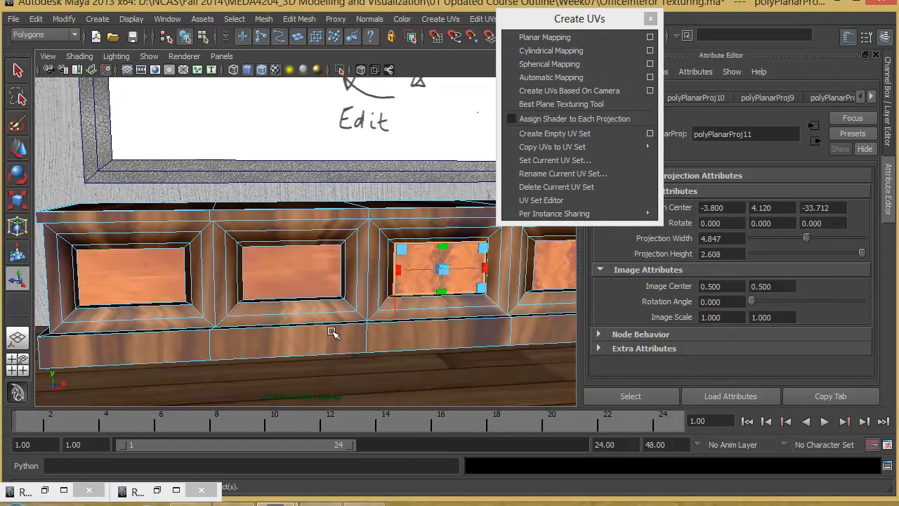
click(315, 282)
click(542, 37)
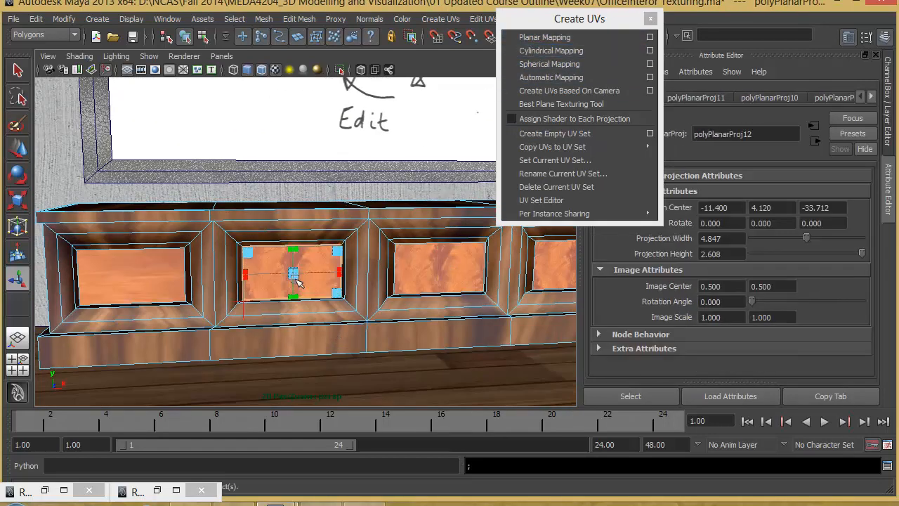
alt+drag(297, 282, 235, 284)
click(235, 284)
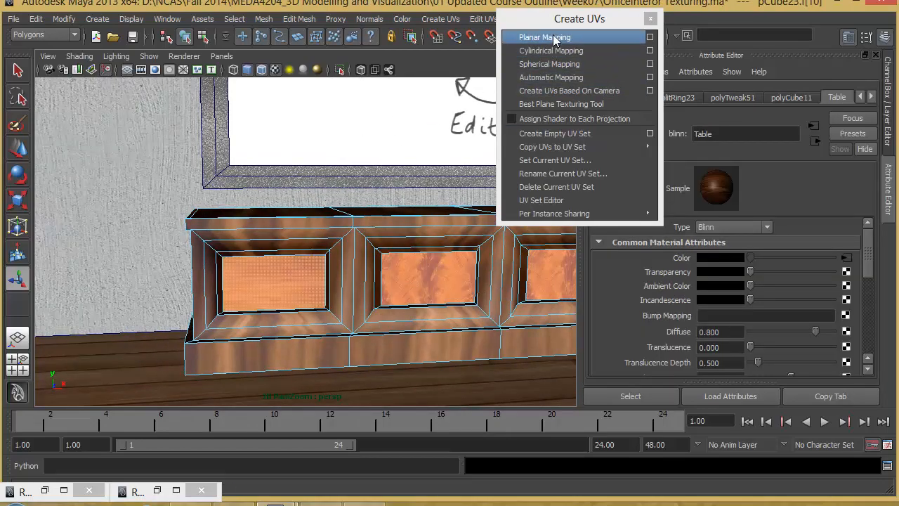
click(590, 37)
- Deselect the cabinet and examine its mapped front panels up close and within the whole office scene
alt+drag(428, 311, 319, 320)
alt+right_drag(320, 320, 271, 330)
alt+drag(271, 331, 225, 330)
alt+right_drag(295, 331, 393, 336)
alt+middle_drag(393, 336, 274, 345)
alt+drag(344, 347, 314, 350)
alt+right_drag(315, 337, 120, 309)
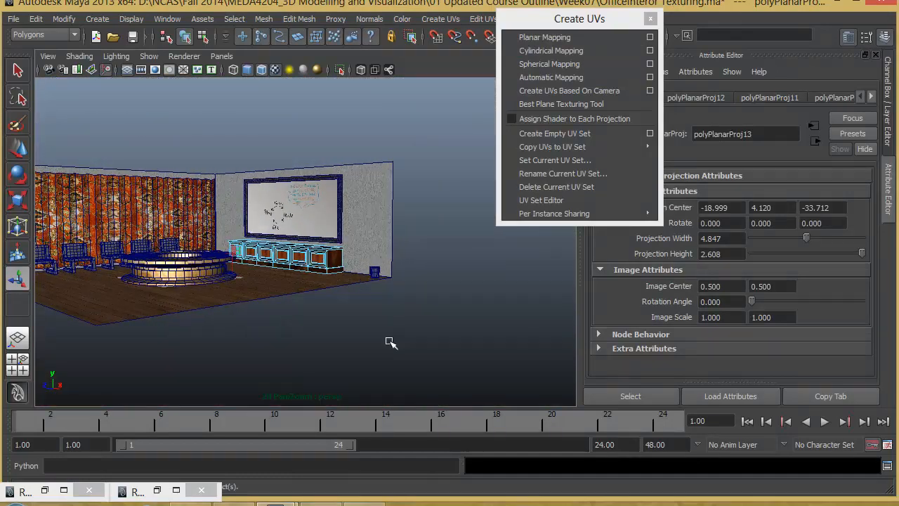
click(391, 343)
- Select the cabinet's top faces in face mode and open the choice of new materials for them
alt+right_drag(353, 302, 534, 323)
right_drag(391, 300, 412, 323)
alt+middle_drag(412, 324, 419, 322)
click(455, 310)
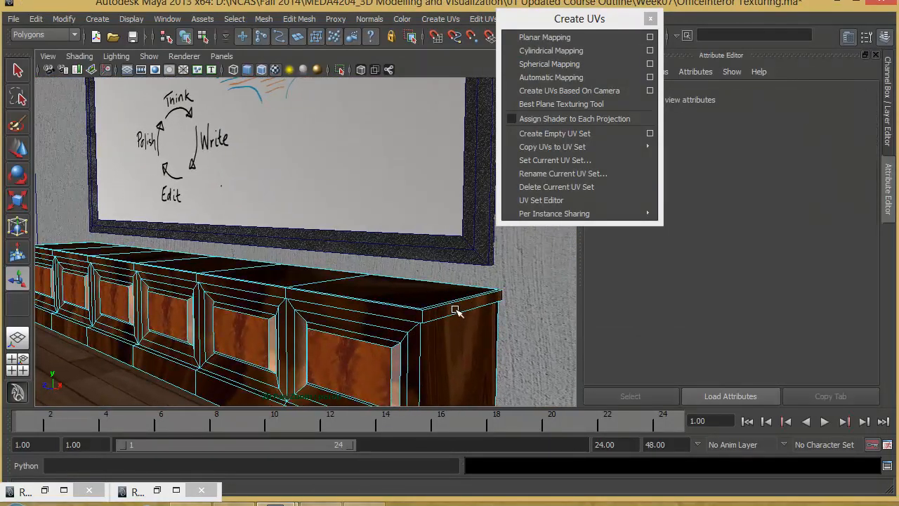
right_drag(438, 318, 356, 332)
alt+middle_drag(355, 332, 357, 325)
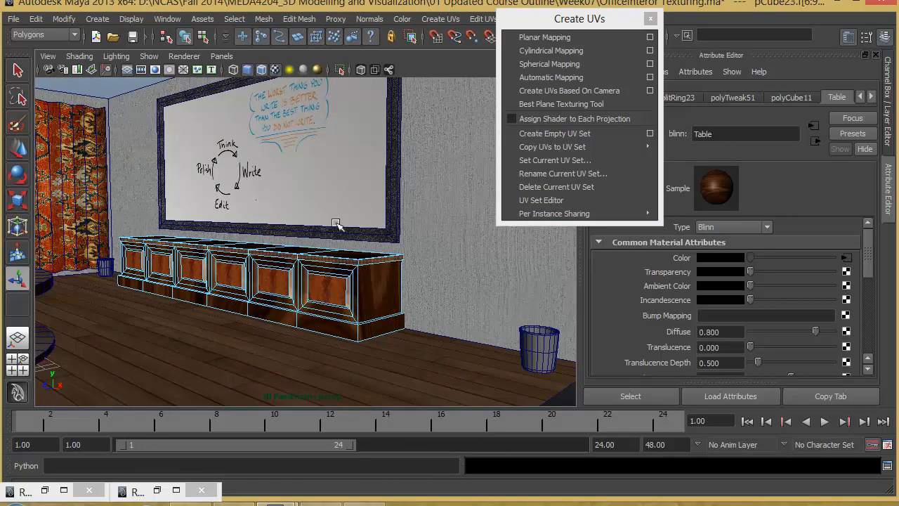
right_drag(368, 260, 357, 465)
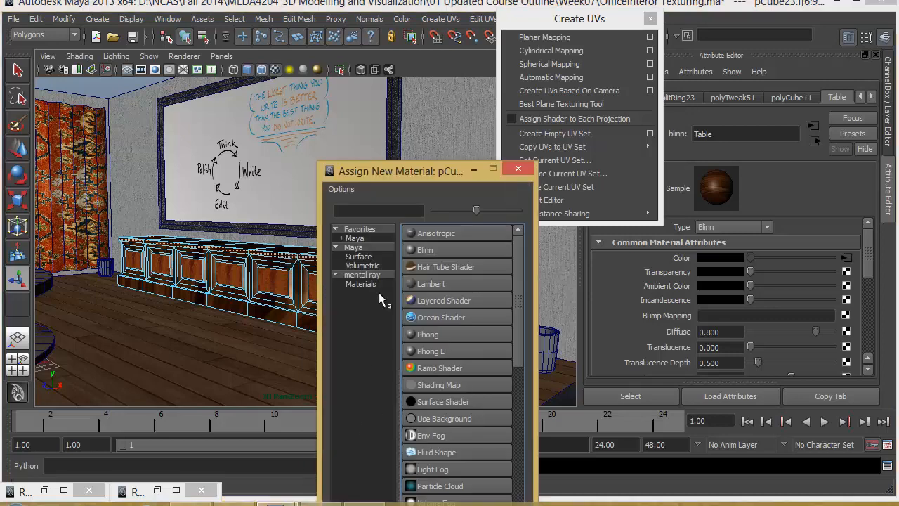
- Assign a new Blinn material to the cabinet's top border faces, name it Table Top Border, and set its Reflectivity to 0.020
click(444, 249)
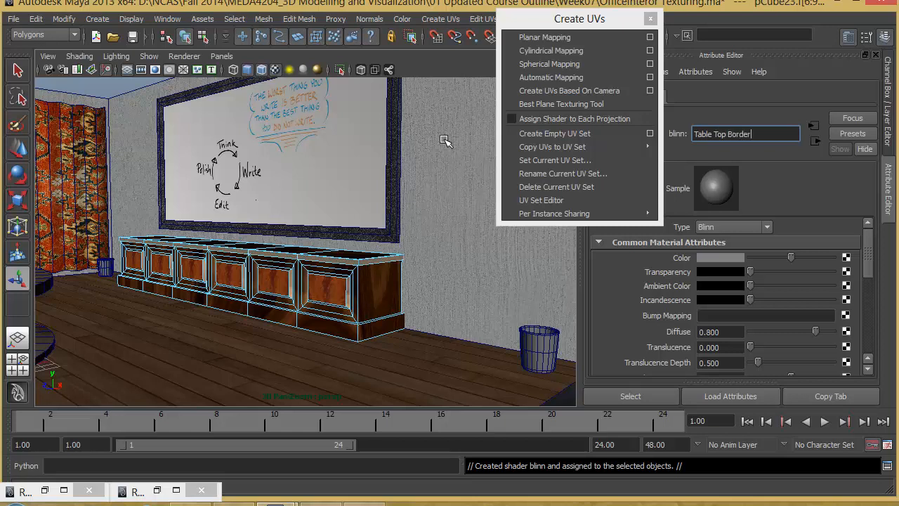
key(Return)
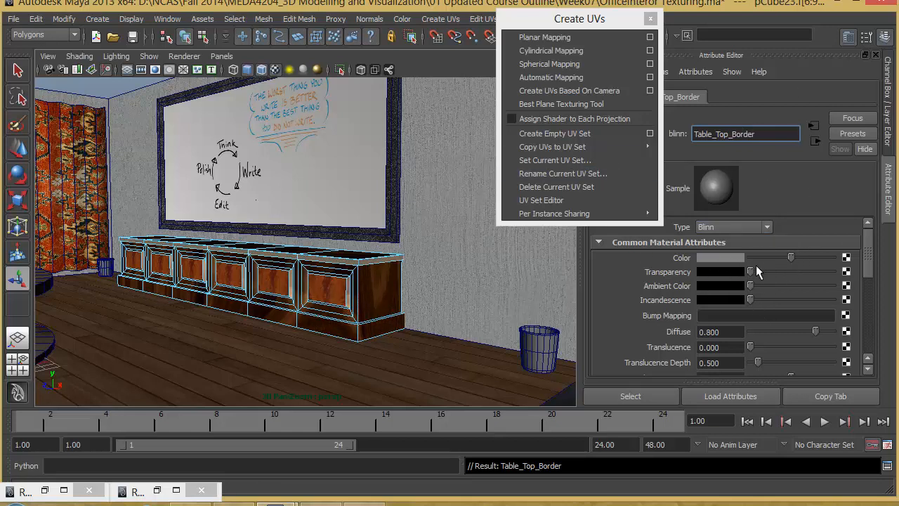
scroll(823, 267, down, 5)
click(722, 328)
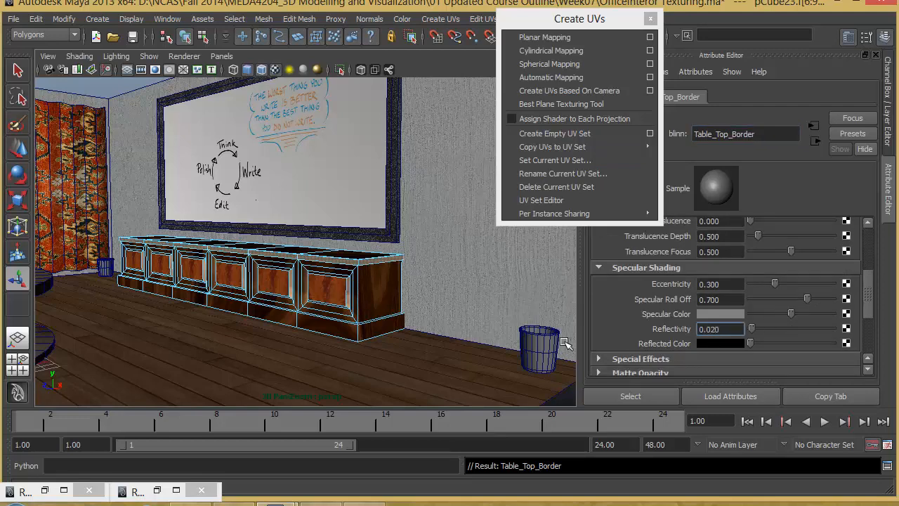
scroll(309, 288, up, 3)
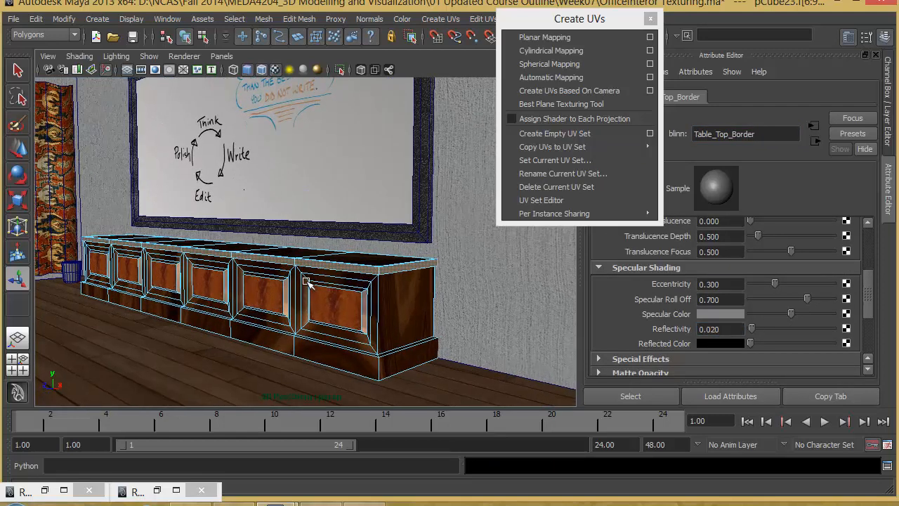
- Connect a File texture to the Color attribute of the Table_Top_Border material
scroll(788, 298, up, 5)
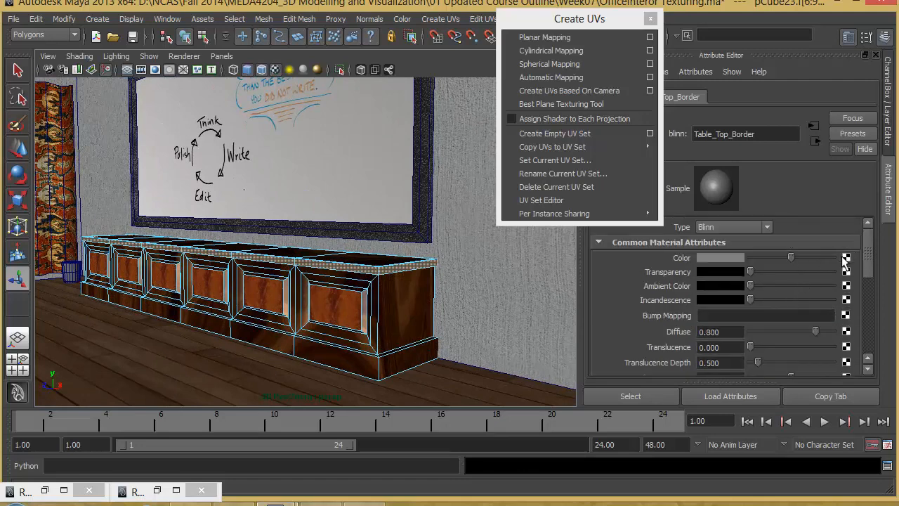
click(845, 259)
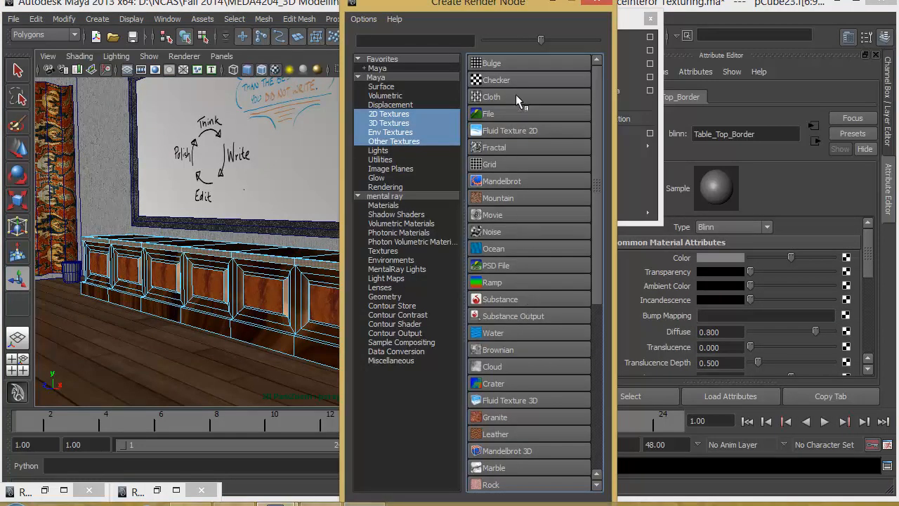
click(515, 115)
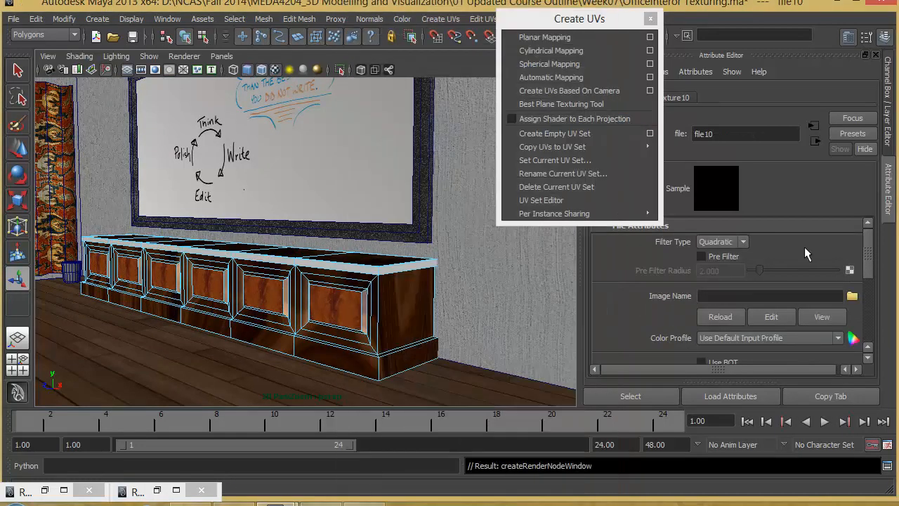
- Preview the images in the Source Images folder and load seamless_wooden.png as the file texture
click(852, 295)
click(201, 96)
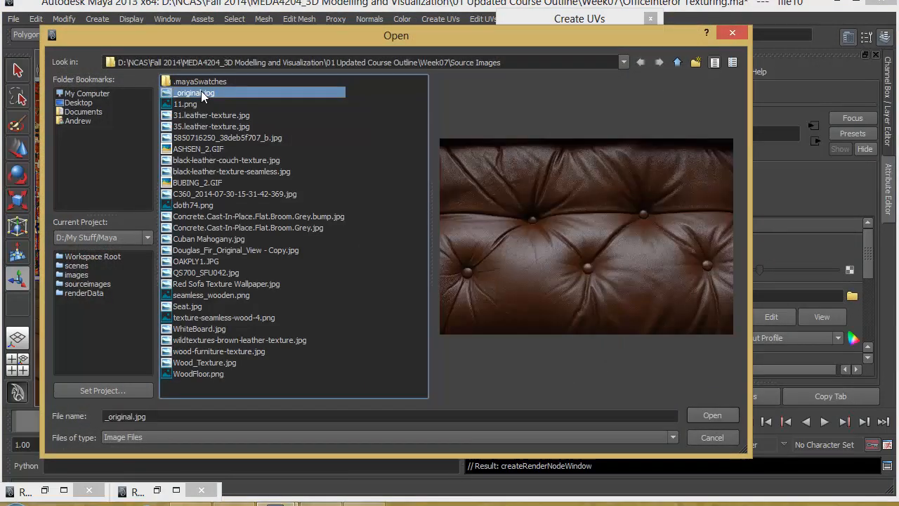
key(Down)
key(Down)
key(Up)
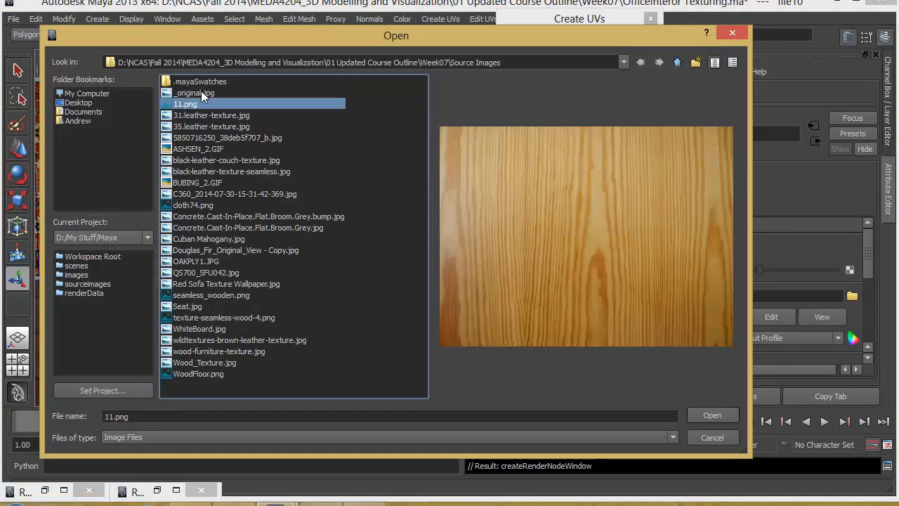
key(Down)
key(Down)
key(Down)
key(Down)
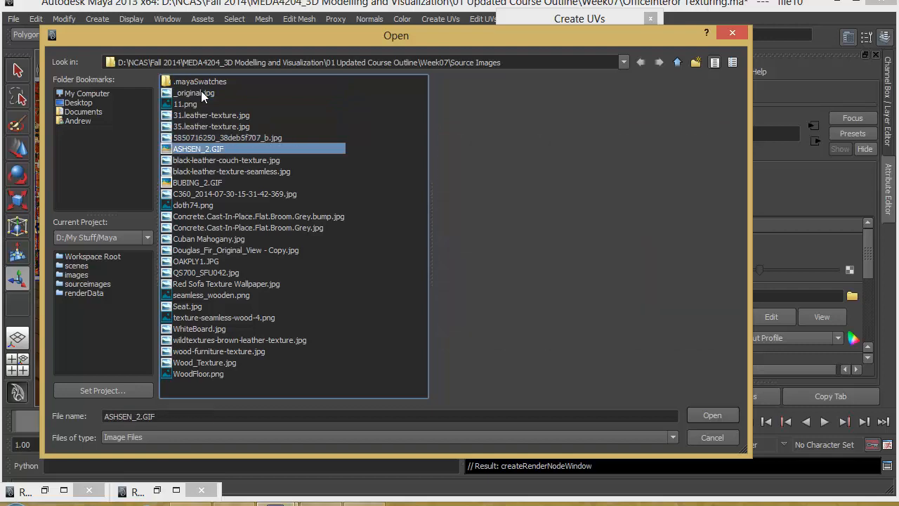
key(Down)
key(Up)
key(Up)
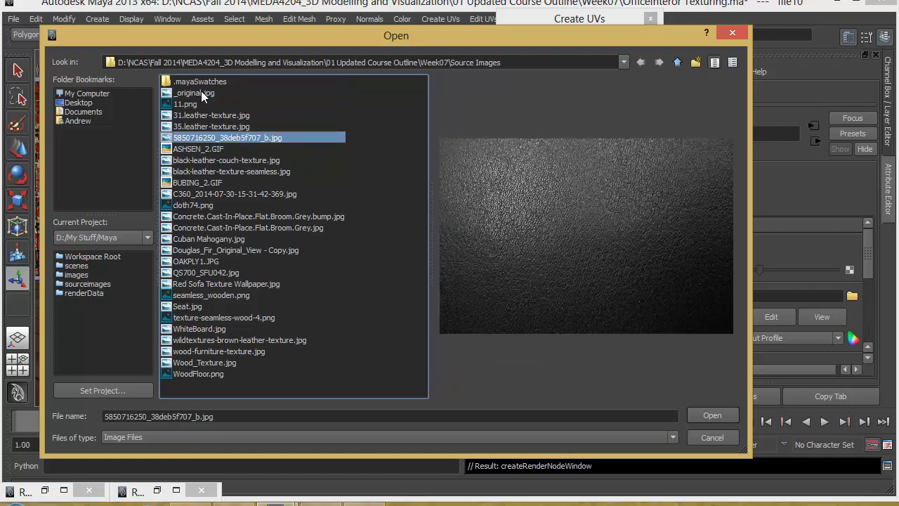
key(Down)
key(Down)
key(Down)
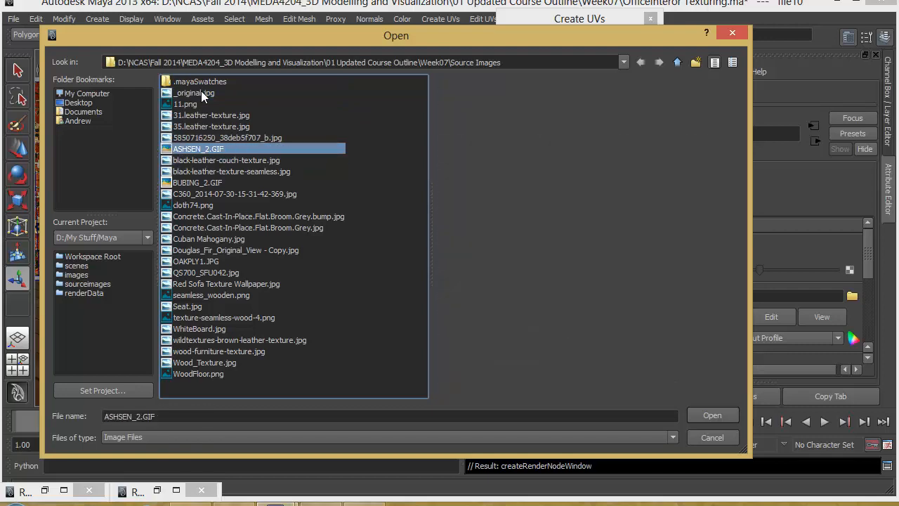
key(Down)
key(Down)
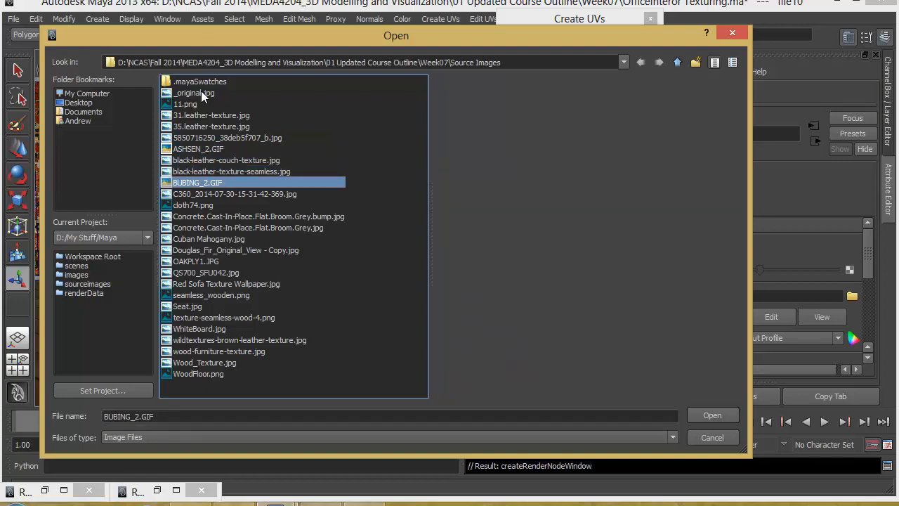
key(Down)
key(Down)
key(Down)
key(Down)
key(Down)
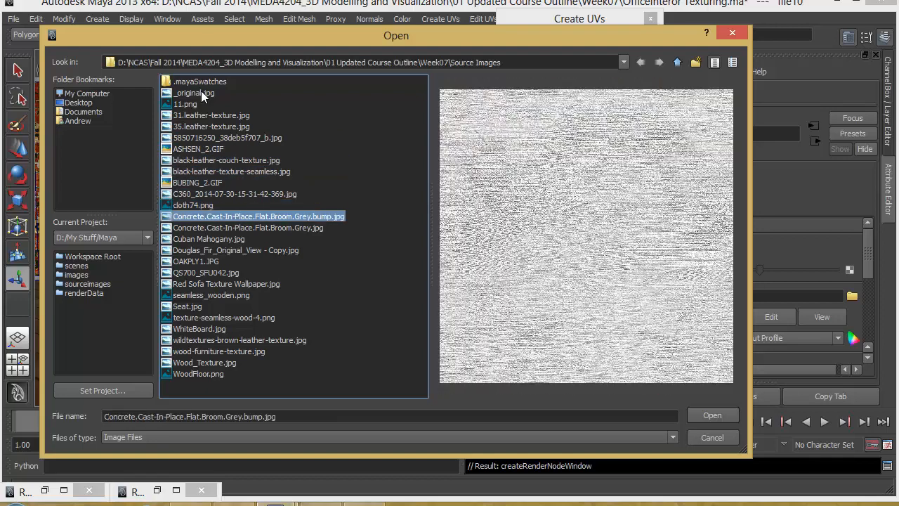
key(Down)
key(Down)
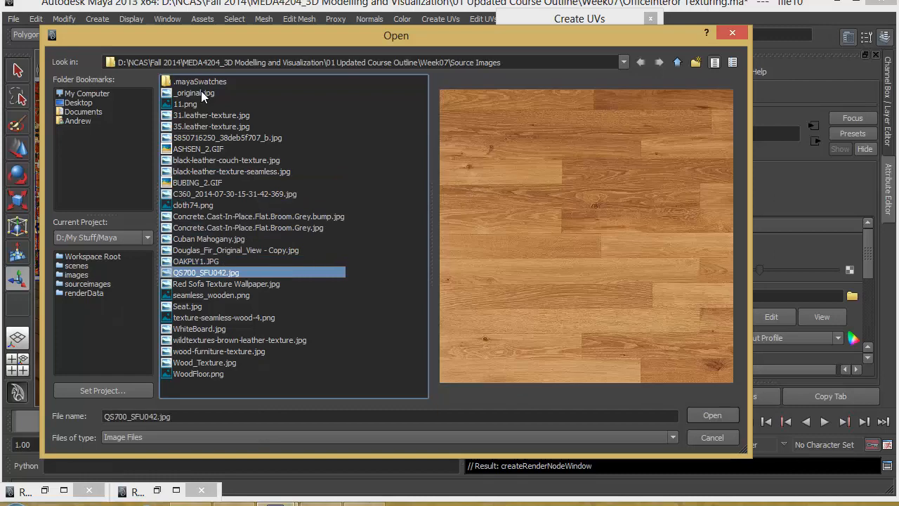
key(Down)
key(Down)
key(Down)
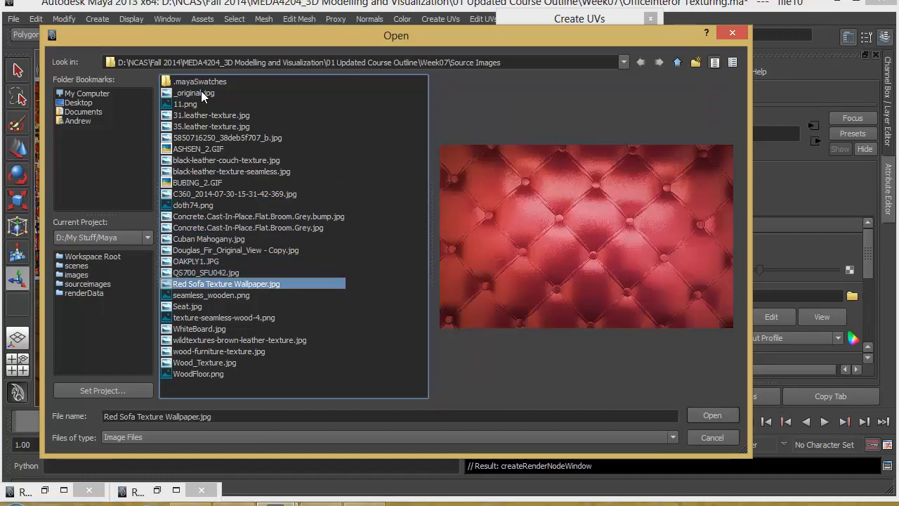
key(Up)
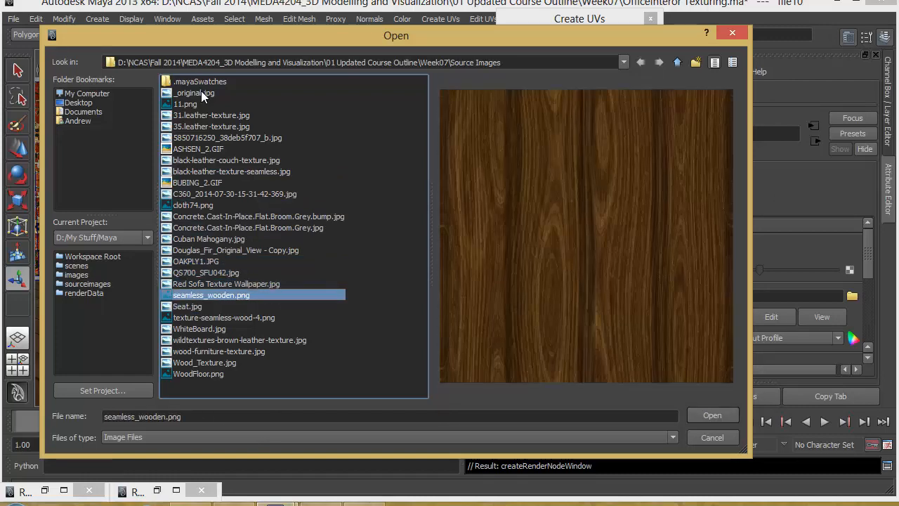
click(720, 415)
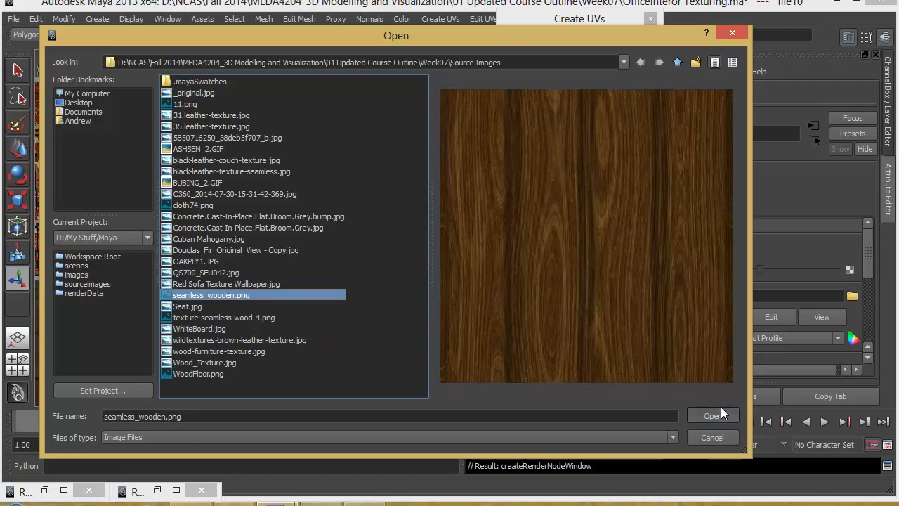
- Select the row of faces around the cabinet's base and assign an existing dark wood material to them
mouse_move(320, 324)
alt+mouse_down()
mouse_move(380, 322)
mouse_move(346, 314)
mouse_move(315, 323)
alt+mouse_up()
scroll(369, 323, up, 5)
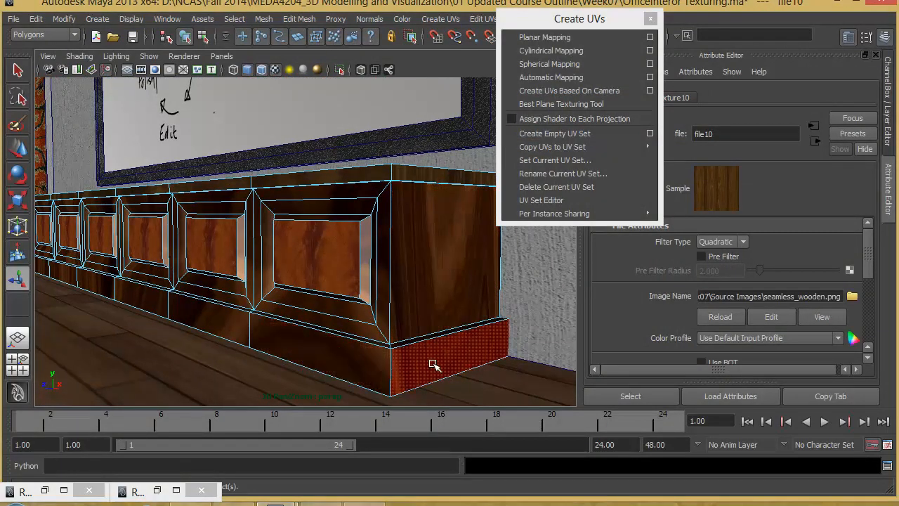
click(432, 365)
shift+double_click(347, 372)
right_drag(453, 358, 556, 418)
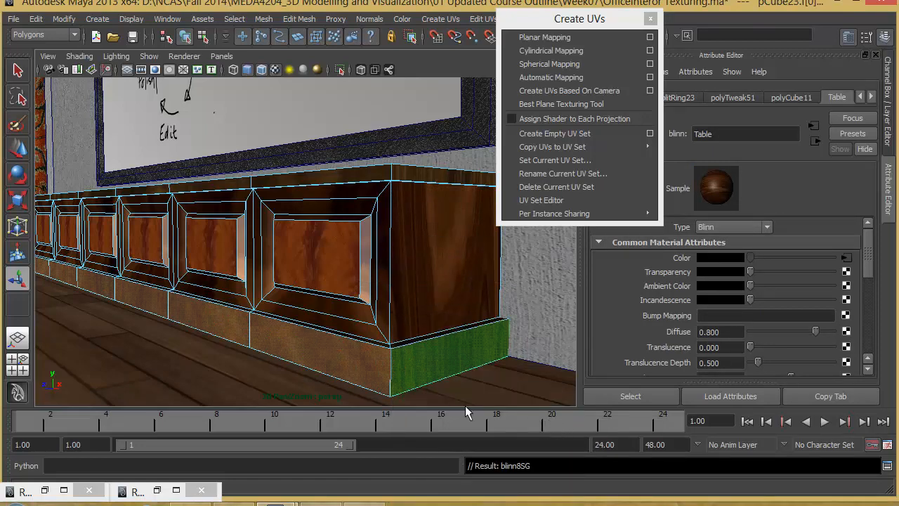
- Clear the cabinet's face selection and return the cabinet to object mode
alt+drag(327, 353, 370, 343)
alt+right_drag(369, 343, 297, 340)
alt+drag(349, 336, 363, 342)
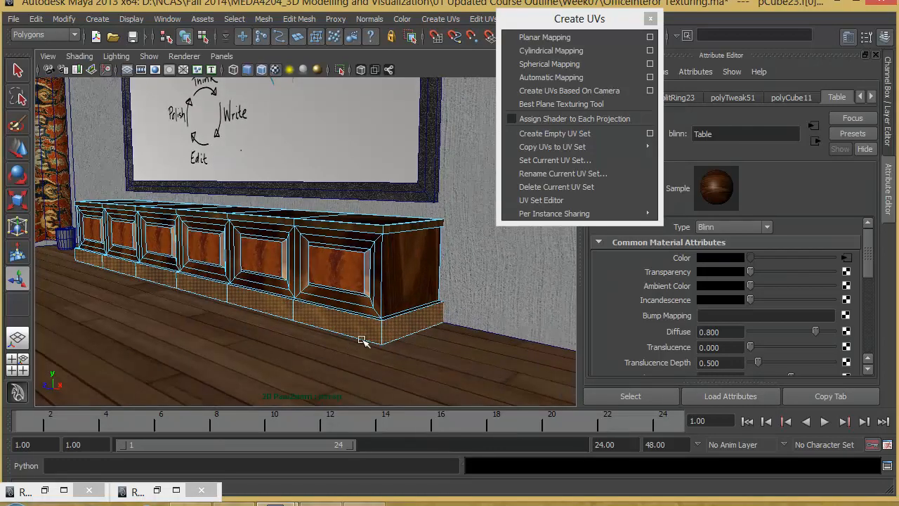
alt+right_drag(443, 328, 176, 309)
click(377, 309)
alt+right_drag(377, 309, 563, 311)
right_drag(427, 260, 338, 329)
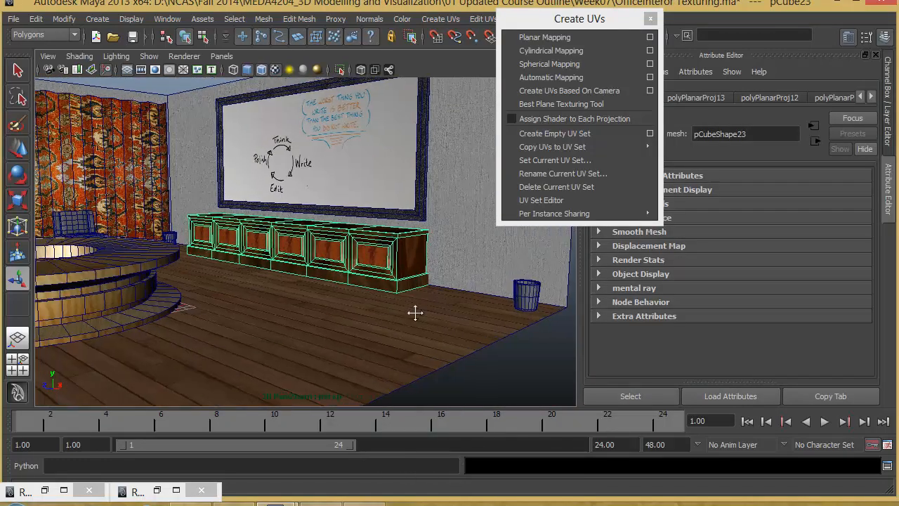
- Frame the round table, whiteboard and cabinet in the perspective view, render it with mental ray, and close the render
alt+drag(416, 313, 432, 308)
alt+middle_drag(387, 297, 386, 305)
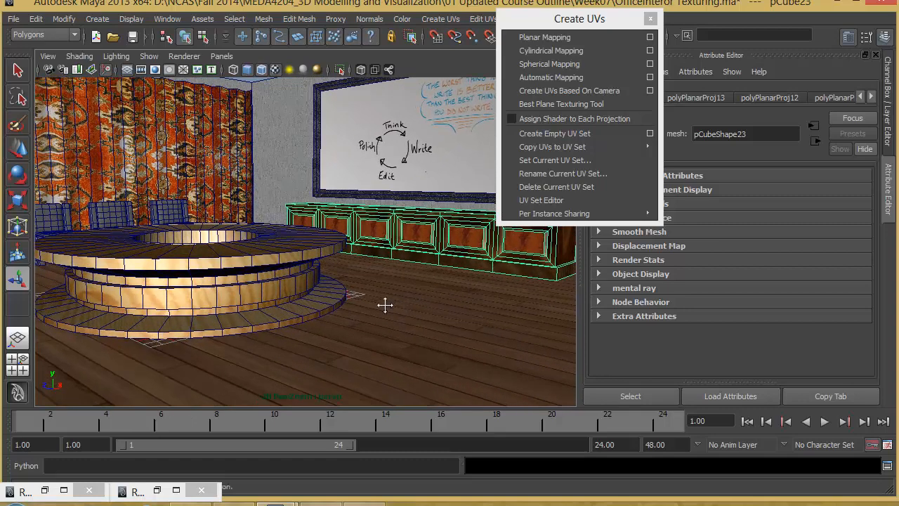
alt+right_drag(386, 305, 337, 293)
drag(580, 19, 692, 105)
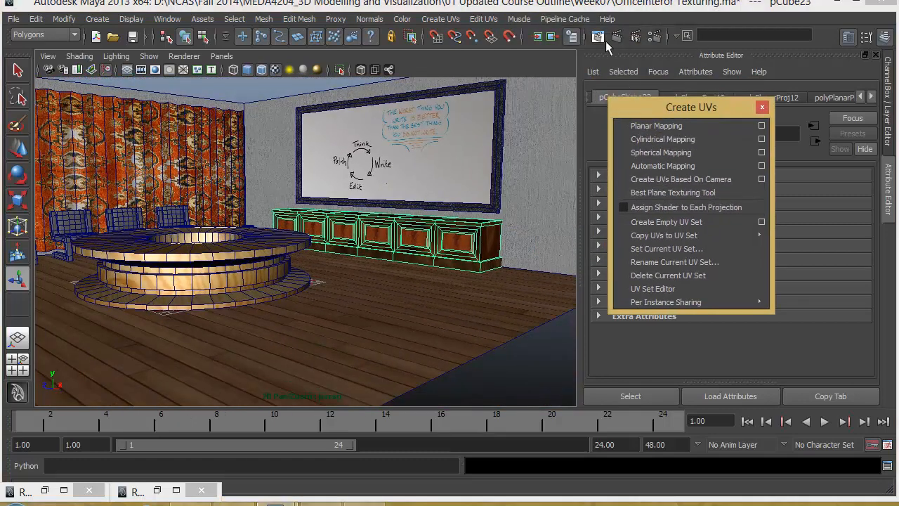
click(436, 37)
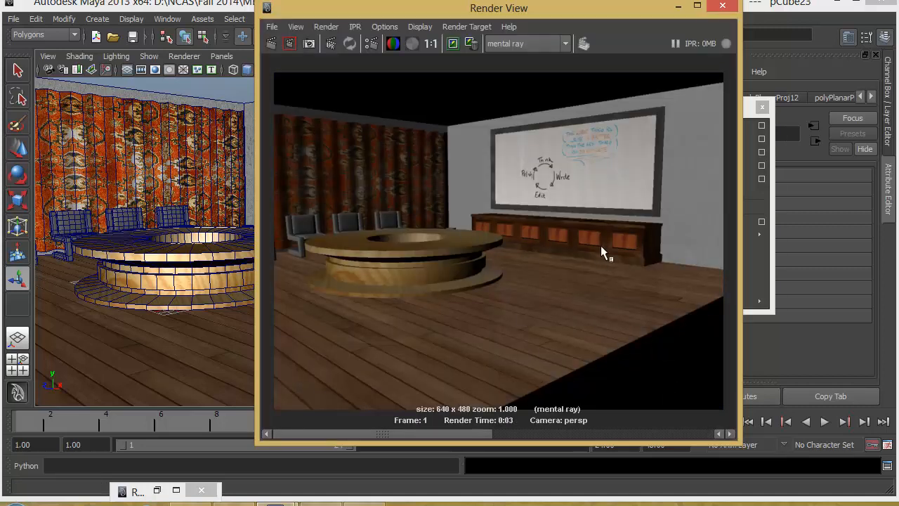
click(724, 8)
- Select the side frame of the nearest small chair in the row by the curtains
alt+right_drag(371, 185, 270, 210)
alt+middle_drag(271, 211, 397, 227)
alt+right_drag(397, 227, 522, 252)
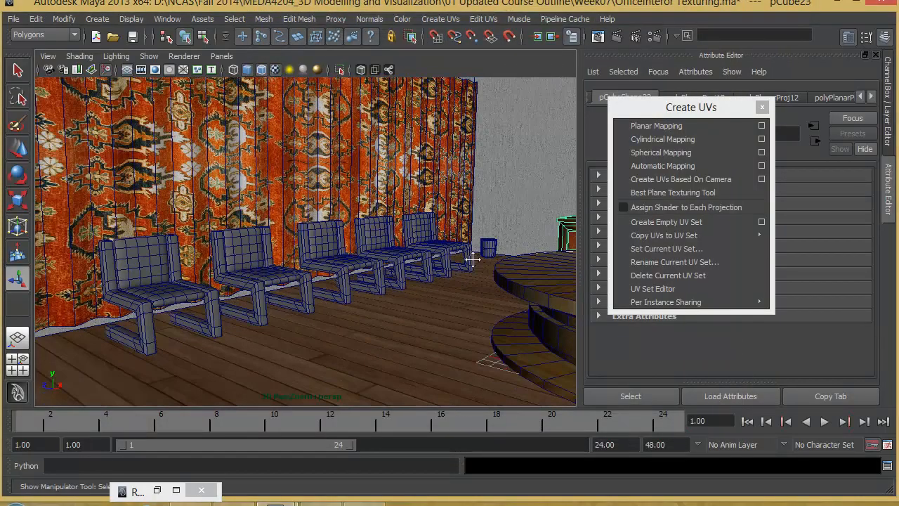
alt+drag(473, 260, 384, 243)
click(239, 274)
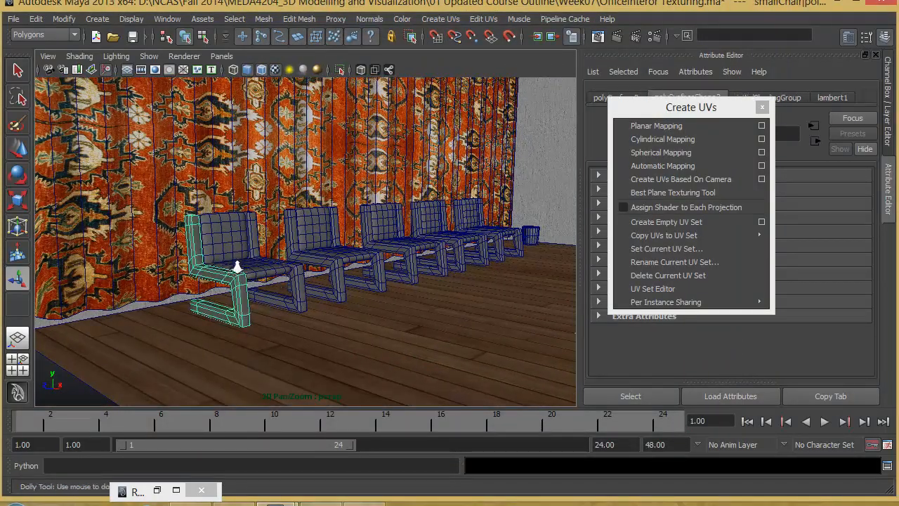
alt+right_drag(237, 266, 345, 276)
alt+middle_drag(345, 277, 375, 236)
alt+drag(375, 236, 359, 238)
alt+middle_drag(359, 242, 379, 242)
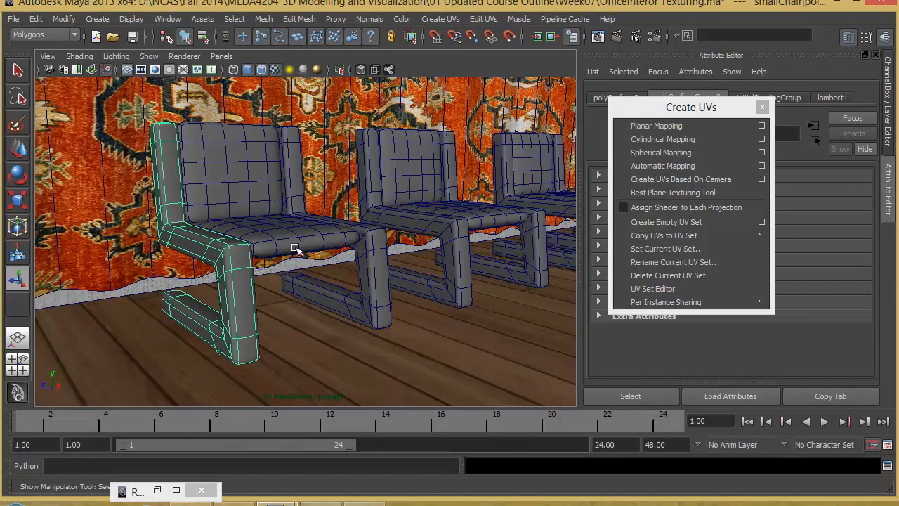
- Compare the unsmoothed and smooth mesh previews of the nearest chair's seat and side frame
key(1)
click(304, 254)
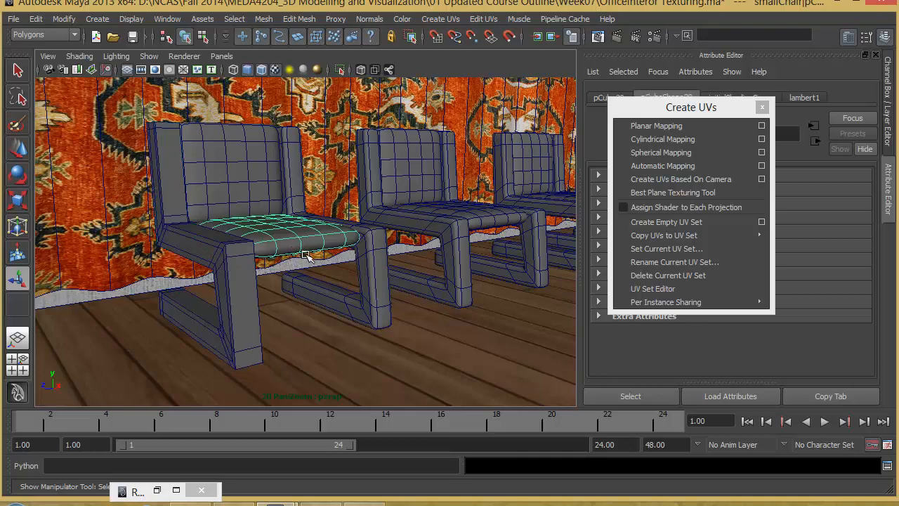
key(1)
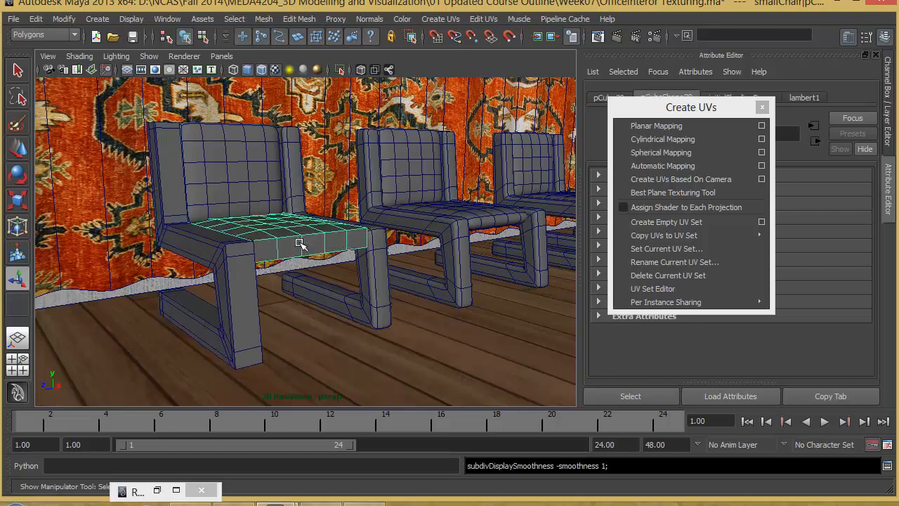
key(3)
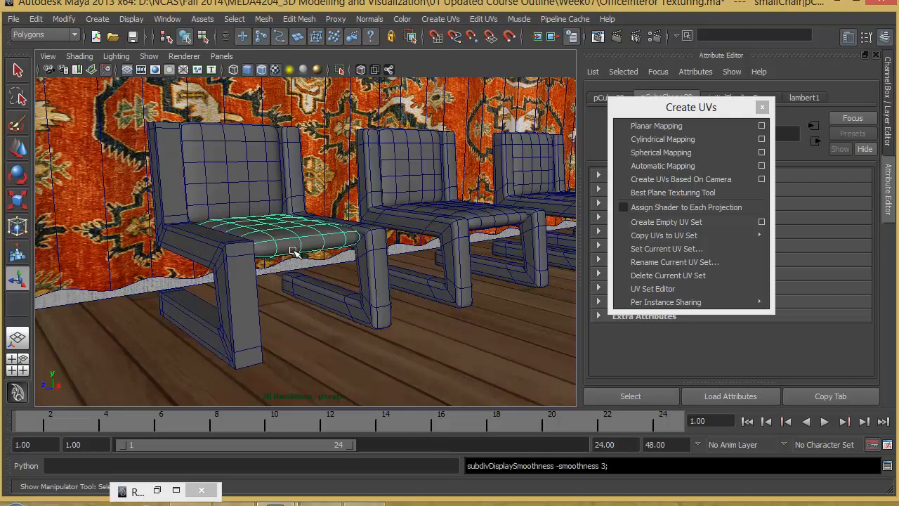
click(248, 281)
key(3)
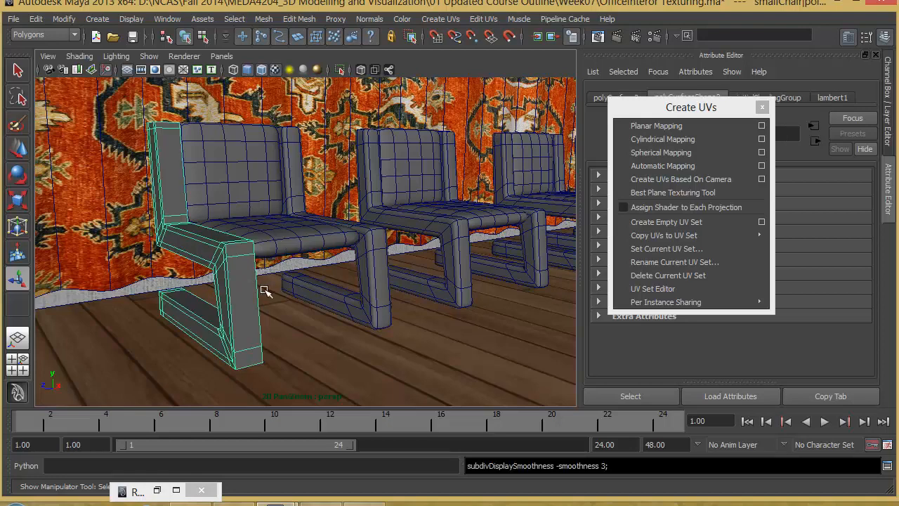
- Check in the Render Settings that mental ray is the chosen renderer, and put the settings window away
click(651, 36)
click(669, 127)
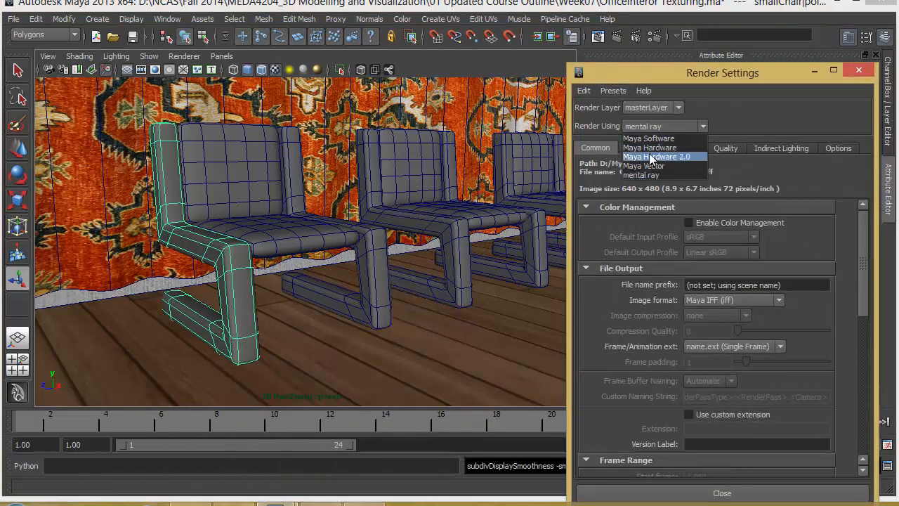
click(716, 150)
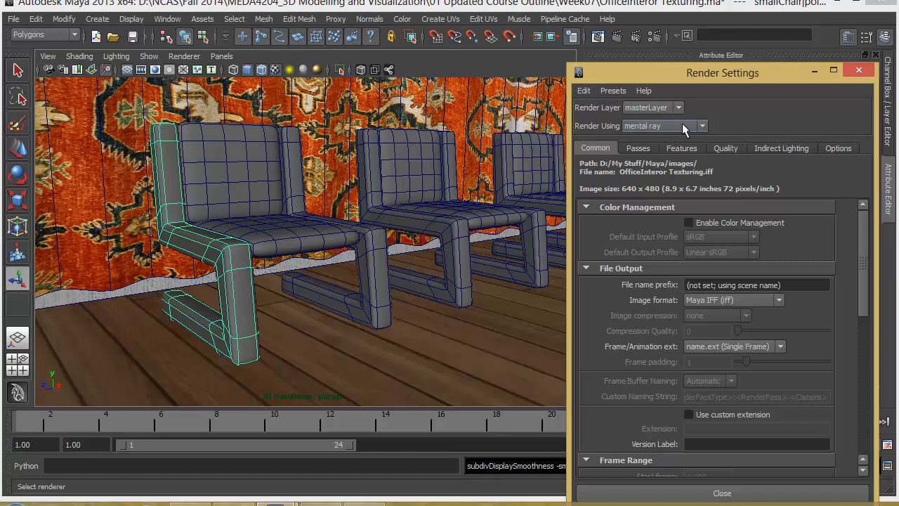
click(813, 71)
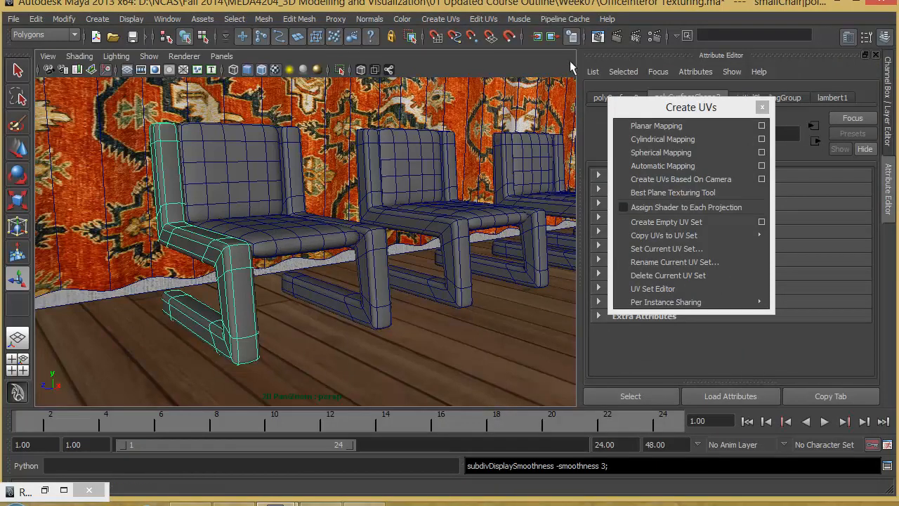
- Add the nearest chair's other side frame to the selection and assign both frames a new Anisotropic material
click(266, 20)
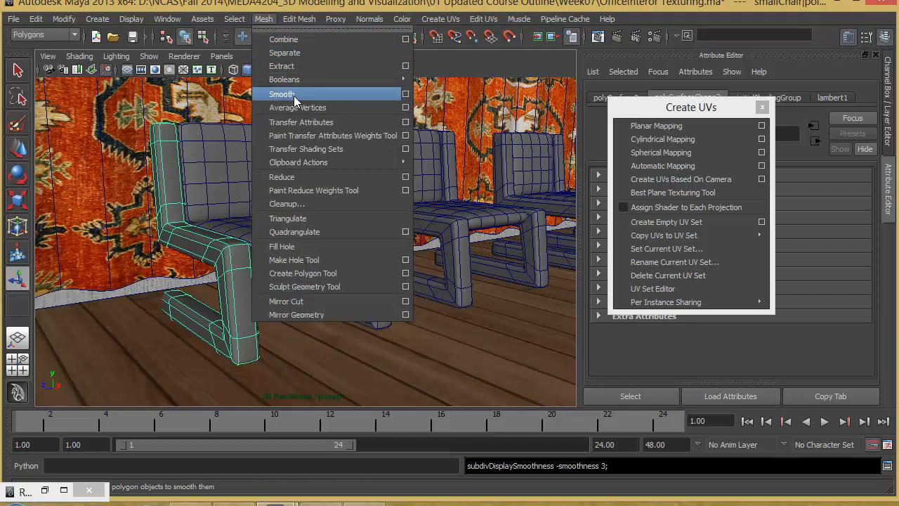
click(299, 19)
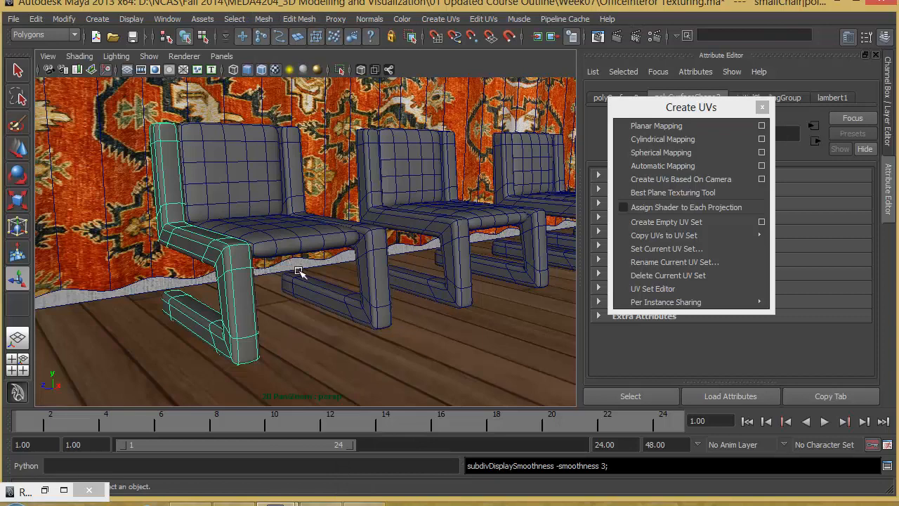
click(372, 262)
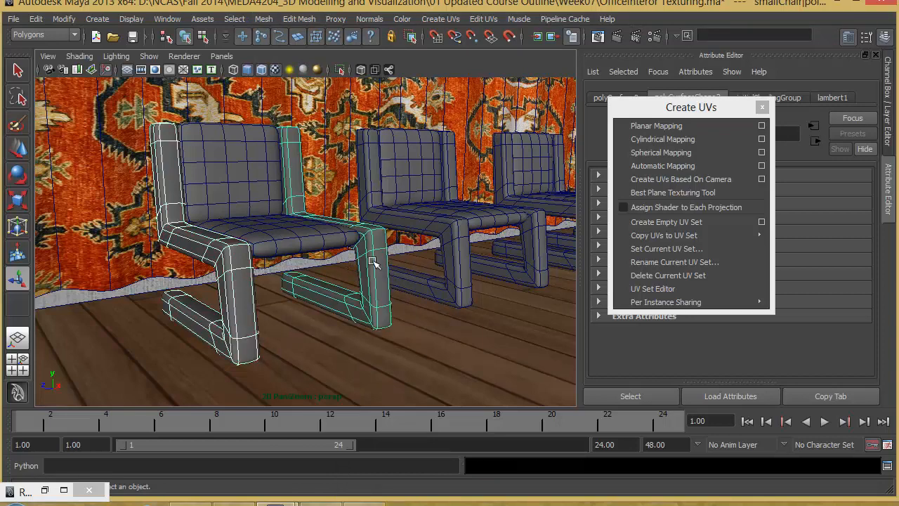
right_drag(373, 271, 372, 465)
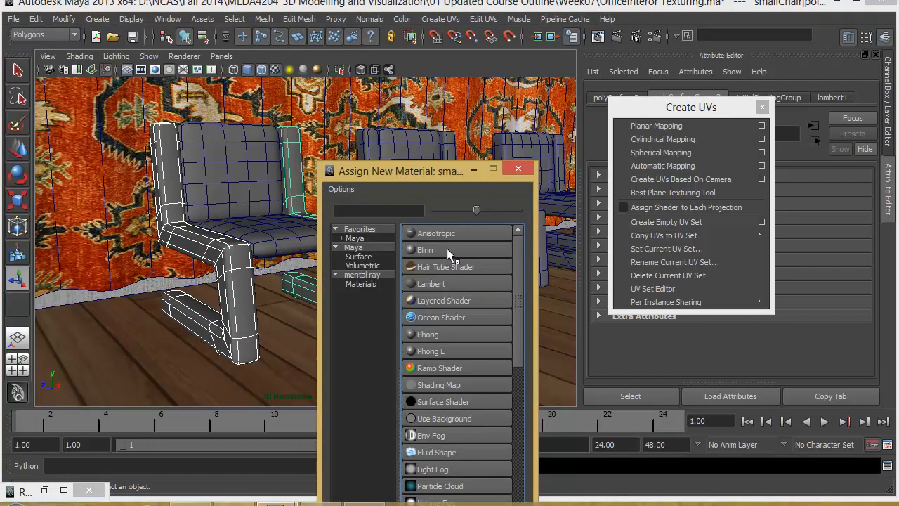
click(446, 250)
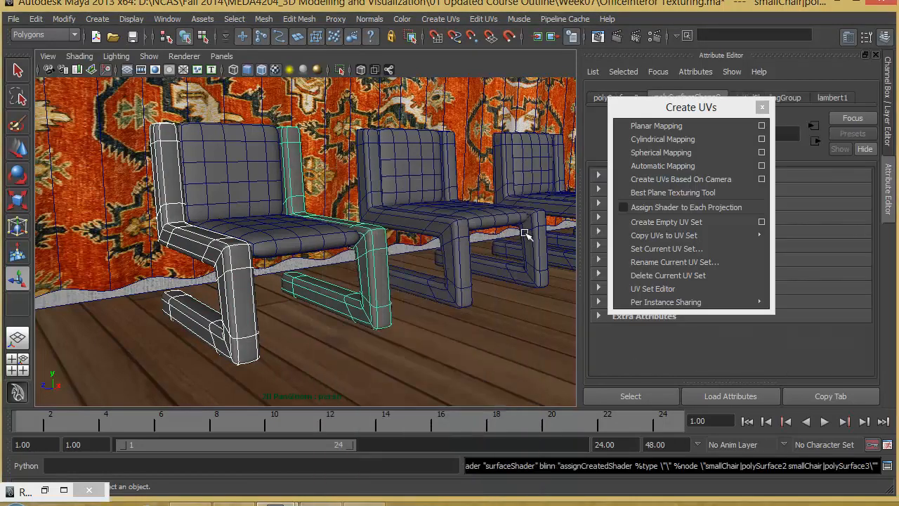
right_drag(364, 264, 365, 462)
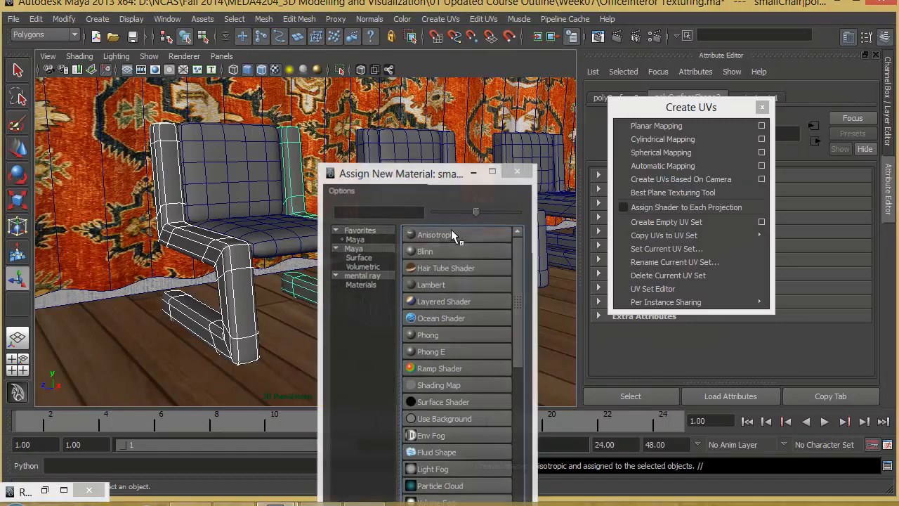
click(451, 232)
- Color the side frames' anisotropic material a dark, muted blue with hue 240 and a value of about 0.29
drag(683, 109, 518, 195)
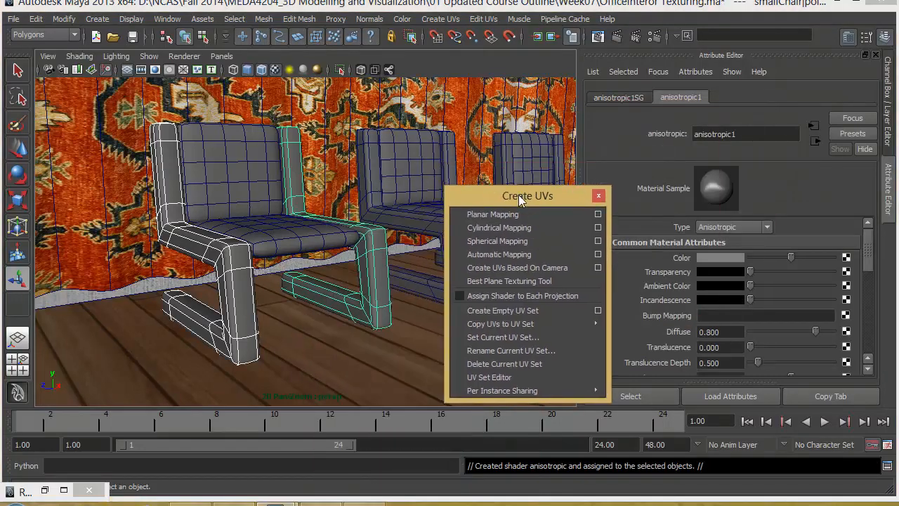
alt+drag(301, 266, 344, 282)
alt+right_drag(344, 281, 422, 283)
click(714, 258)
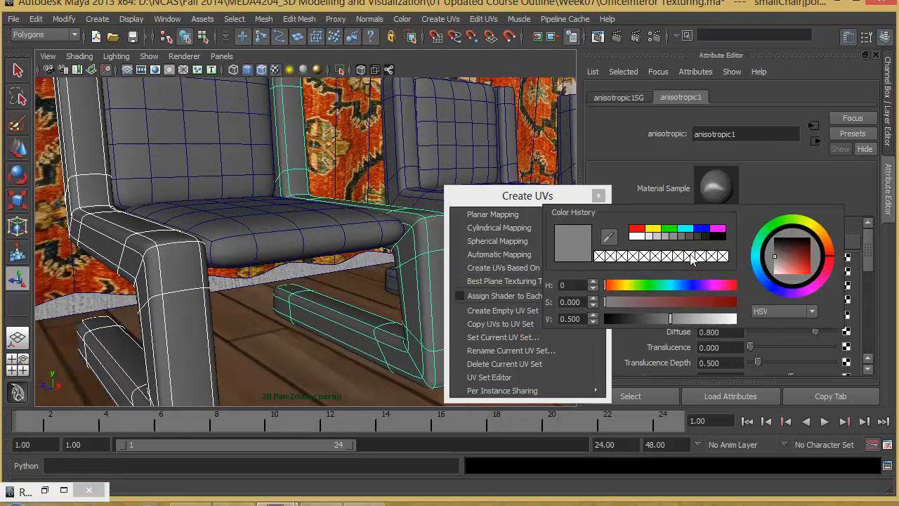
click(703, 230)
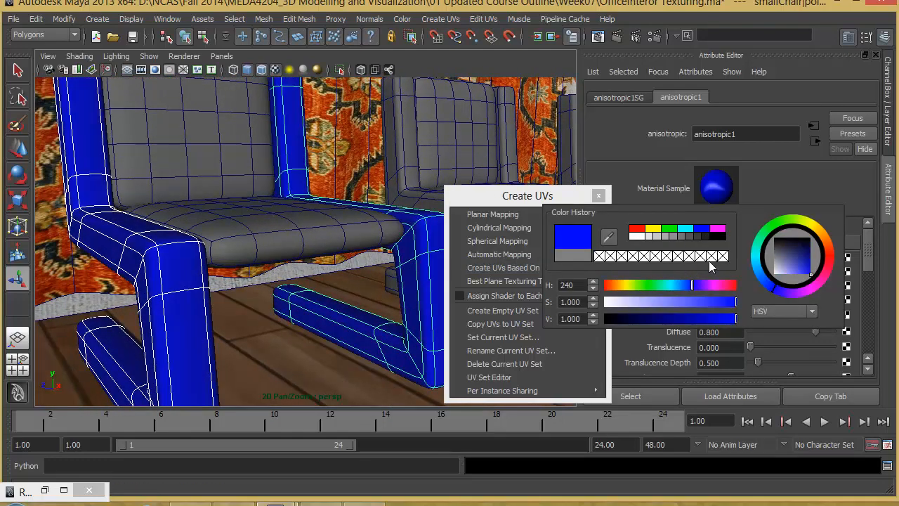
drag(697, 323, 654, 322)
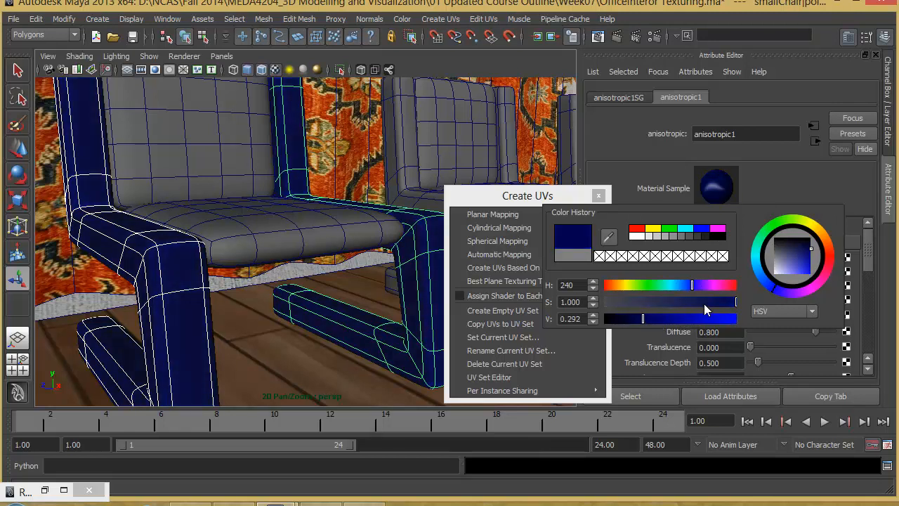
drag(727, 303, 672, 313)
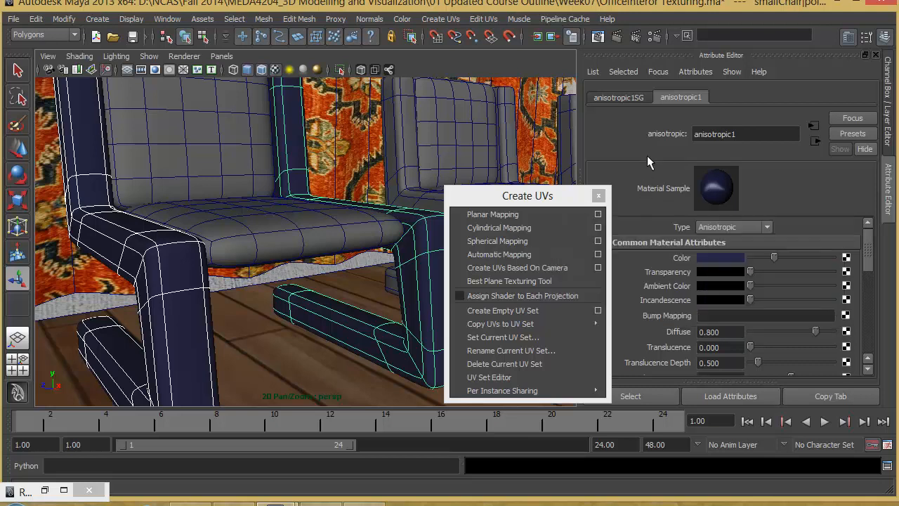
- Set the frame material's specular Spread X to about 32.5, and try a Spread Y of about 0.95 before undoing it
scroll(674, 310, down, 3)
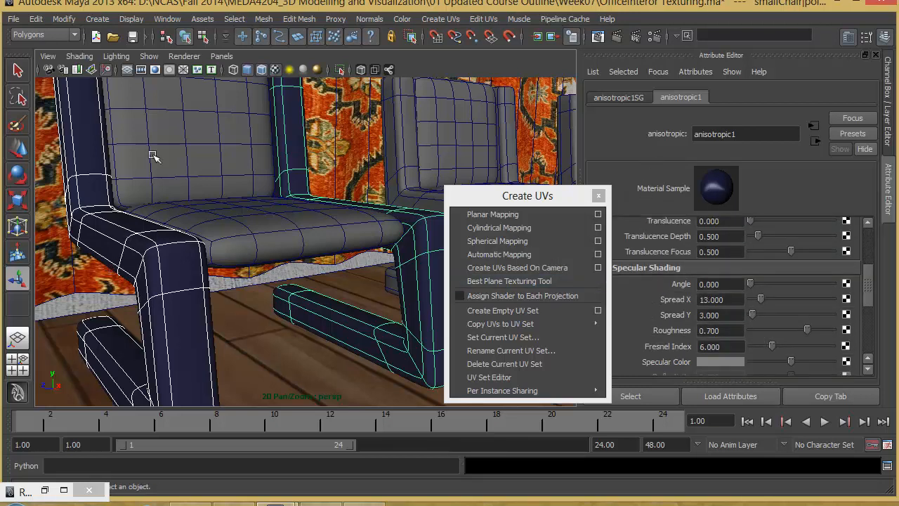
scroll(706, 309, down, 1)
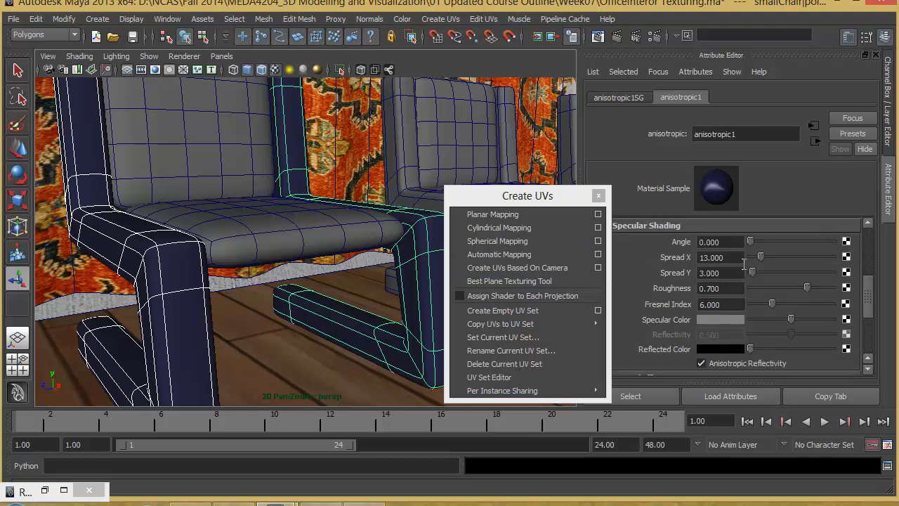
scroll(744, 263, up, 1)
scroll(750, 278, down, 1)
mouse_move(754, 275)
mouse_down()
mouse_move(753, 258)
mouse_move(776, 256)
mouse_move(752, 273)
mouse_up()
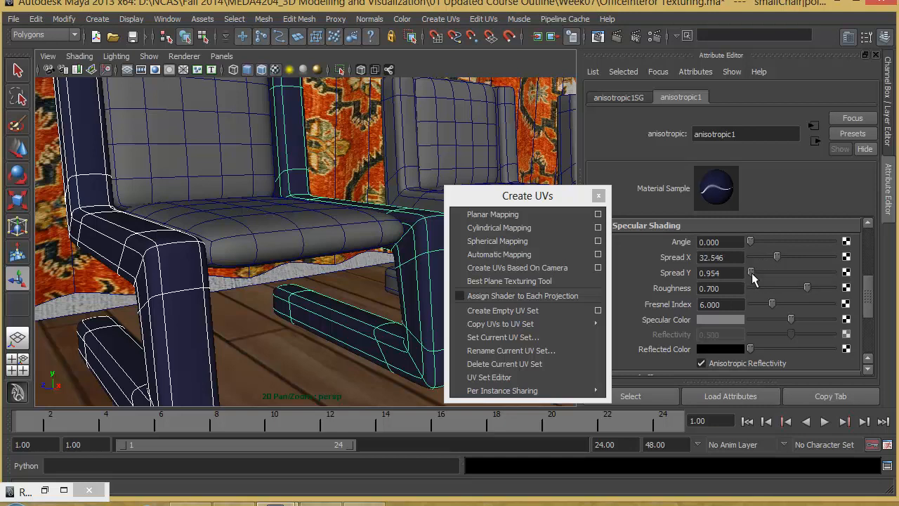
key(ctrl+z)
scroll(640, 281, down, 3)
scroll(647, 274, up, 6)
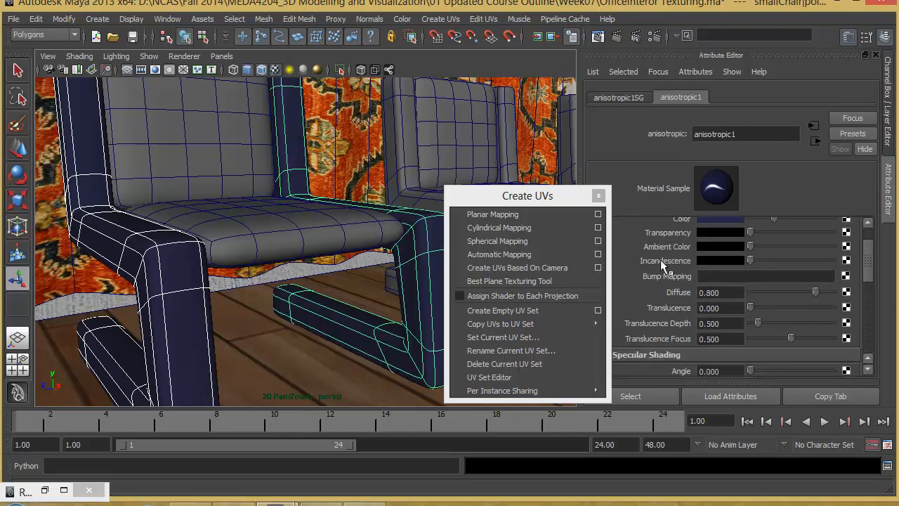
scroll(661, 259, up, 2)
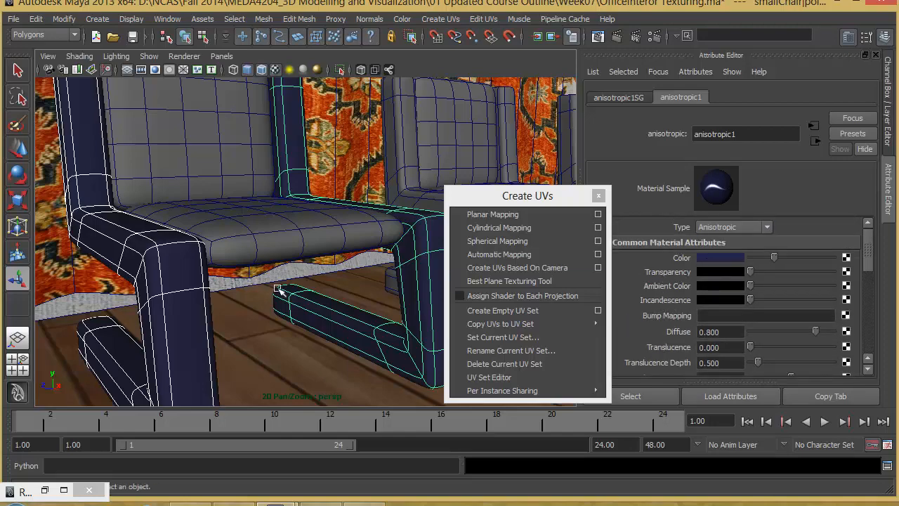
- Frame the row of chairs in the perspective view, render it with mental ray, and move the render clear of the material attributes
scroll(281, 292, down, 5)
alt+drag(295, 258, 312, 256)
scroll(330, 259, up, 2)
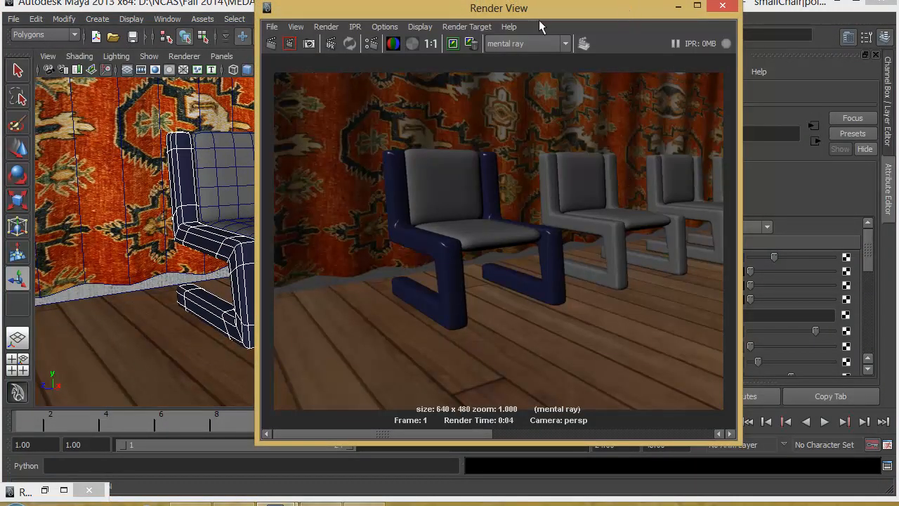
drag(539, 9, 364, 15)
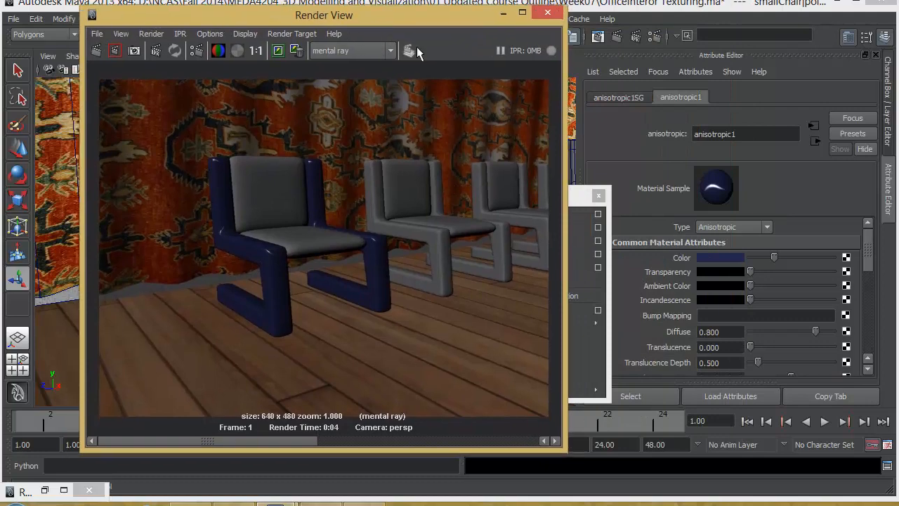
- Darken the frame material's color to a near-black blue and re-render only the region around the nearest chair's front side frame
click(728, 258)
drag(681, 307, 657, 311)
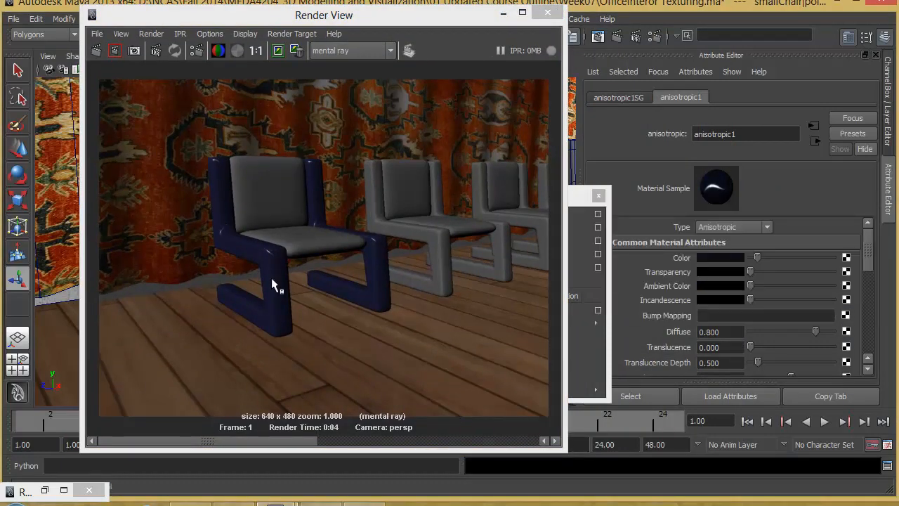
drag(184, 127, 288, 386)
click(115, 51)
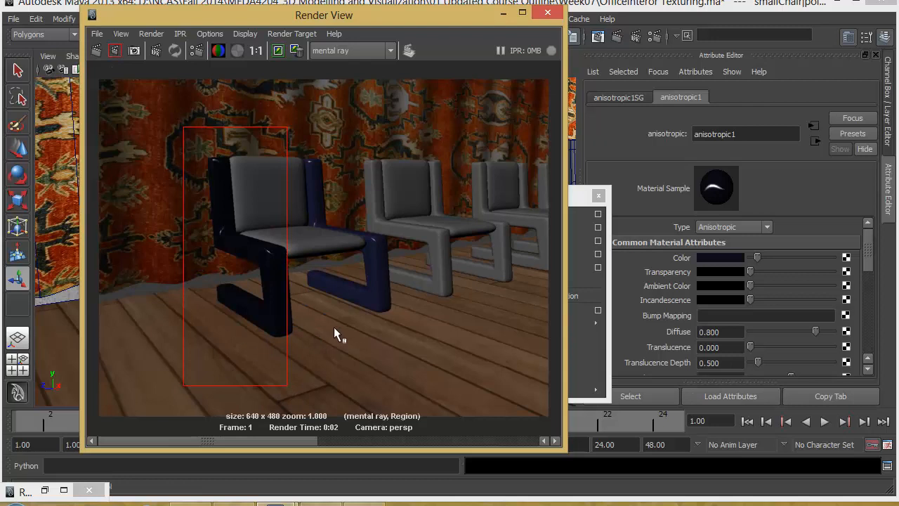
click(309, 272)
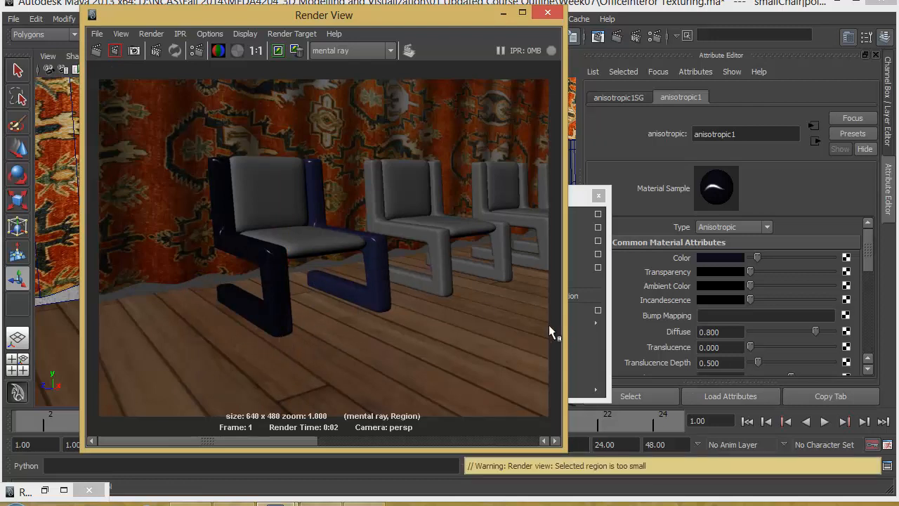
- Fine-tune the frame material to a slightly lighter dark blue and close the floating Create UVs window
drag(759, 257, 762, 257)
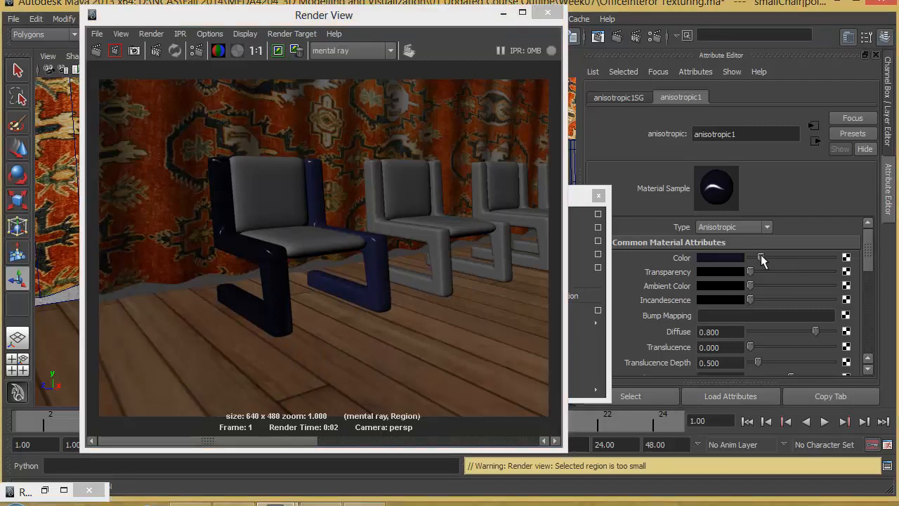
click(578, 201)
click(598, 197)
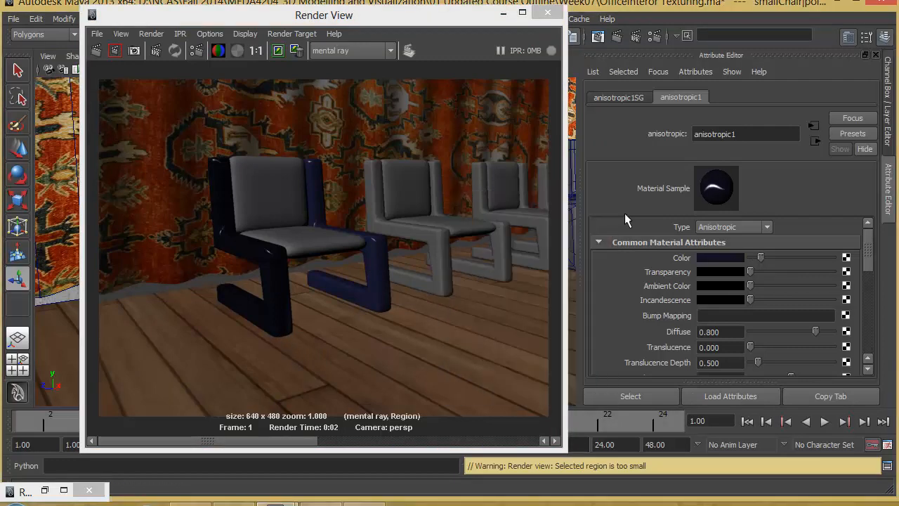
click(720, 257)
drag(648, 331, 645, 331)
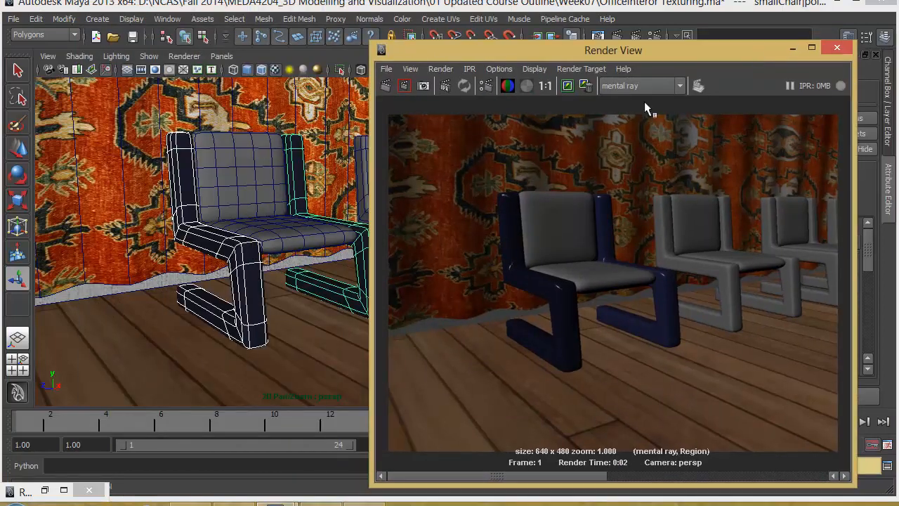
- Assign a new Blinn material to the nearest chair's seat cushion and minimize the render window
click(270, 228)
alt+middle_drag(345, 249, 358, 274)
right_drag(255, 261, 252, 467)
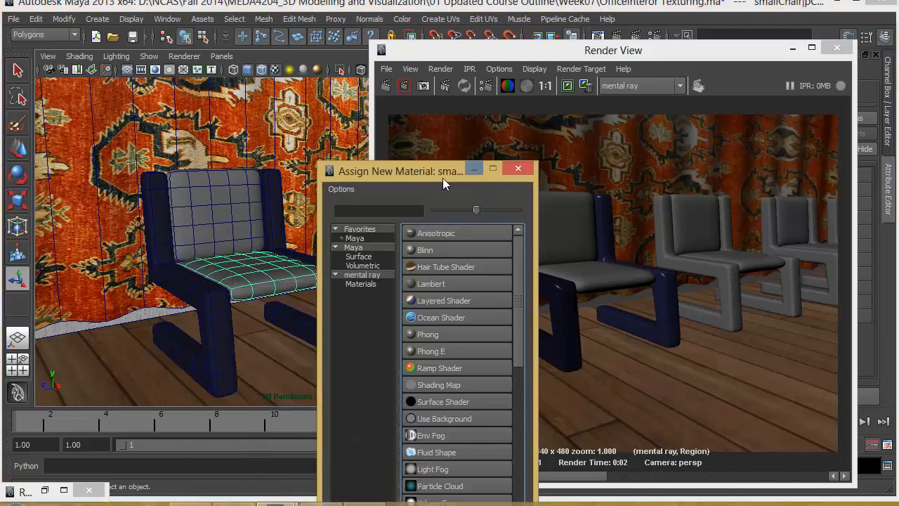
click(448, 225)
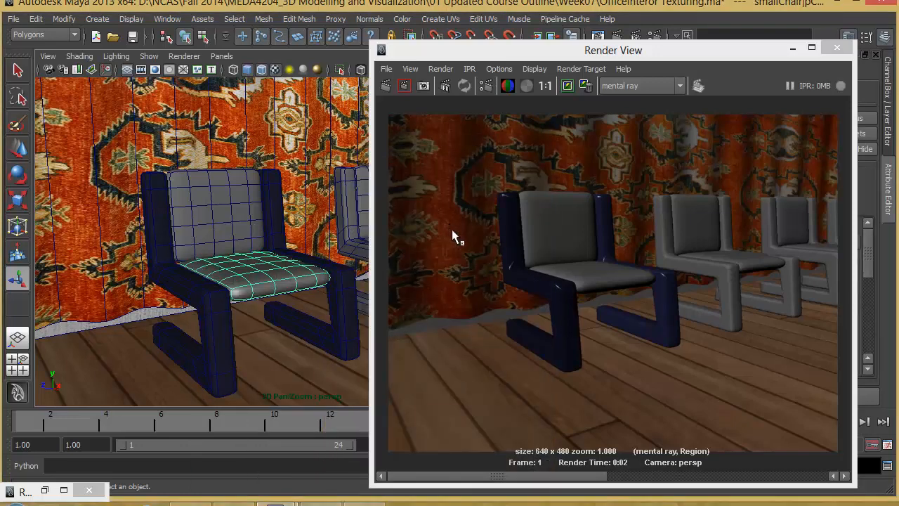
click(792, 48)
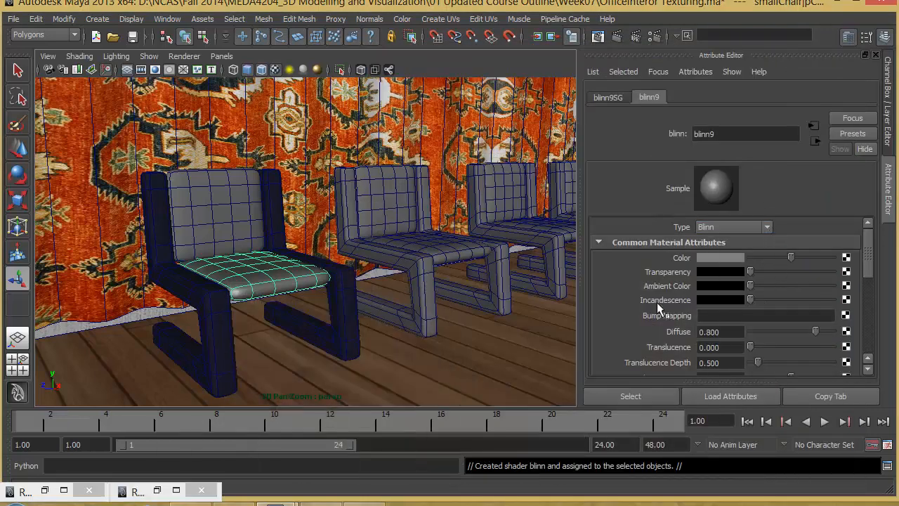
- Rename the seat cushion's Blinn material as redSeat
click(727, 132)
drag(726, 132, 587, 125)
text(redSeat)
key(Return)
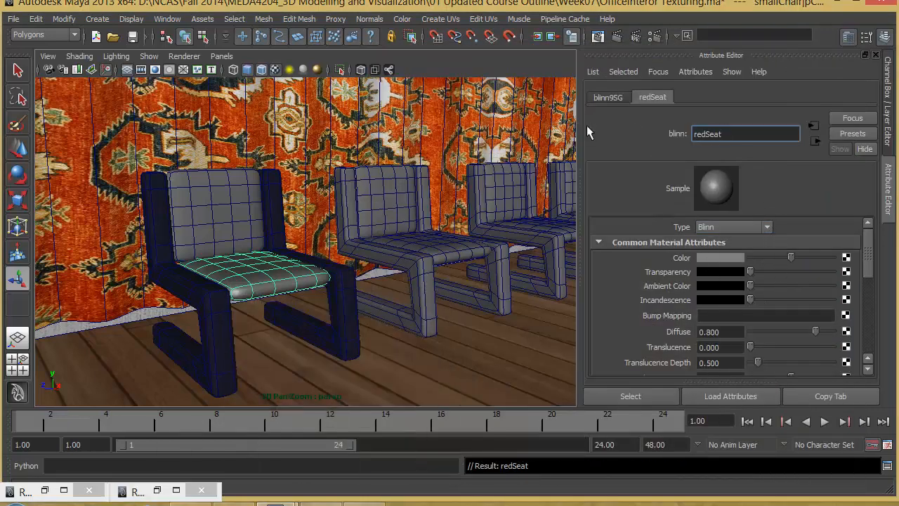
- Map the redSeat color to a file texture using the image Red Sofa Texture Wallpaper.jpg
click(847, 259)
click(525, 115)
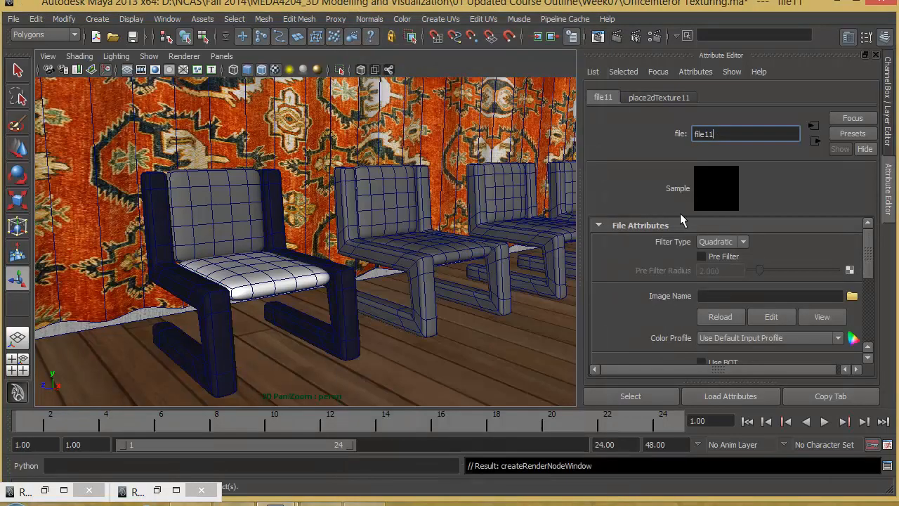
click(851, 296)
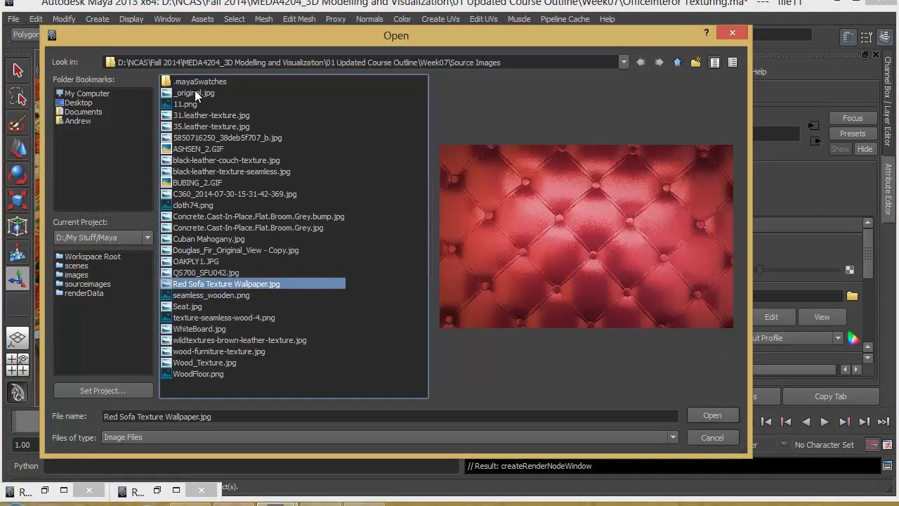
click(711, 415)
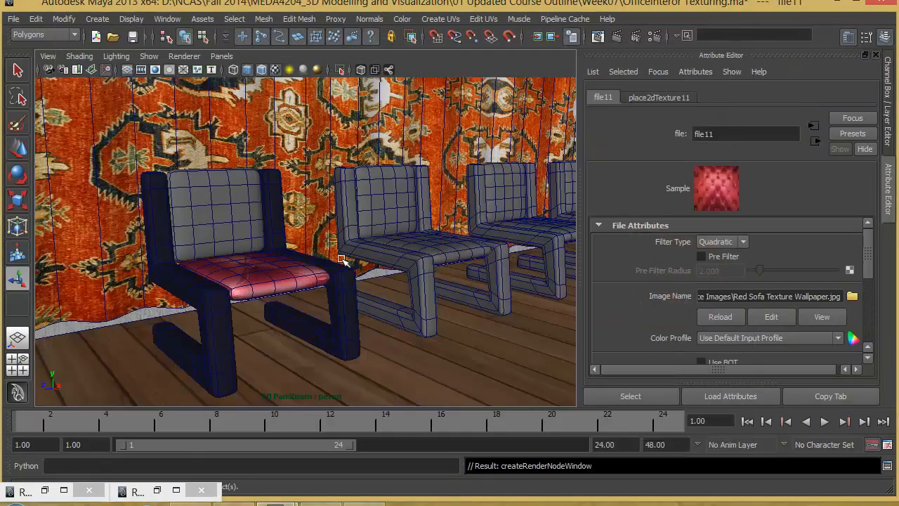
- Rename the anisotropic material on the nearest chair's side frames as Chair_Matel
alt+drag(222, 248, 217, 291)
alt+middle_drag(255, 294, 310, 210)
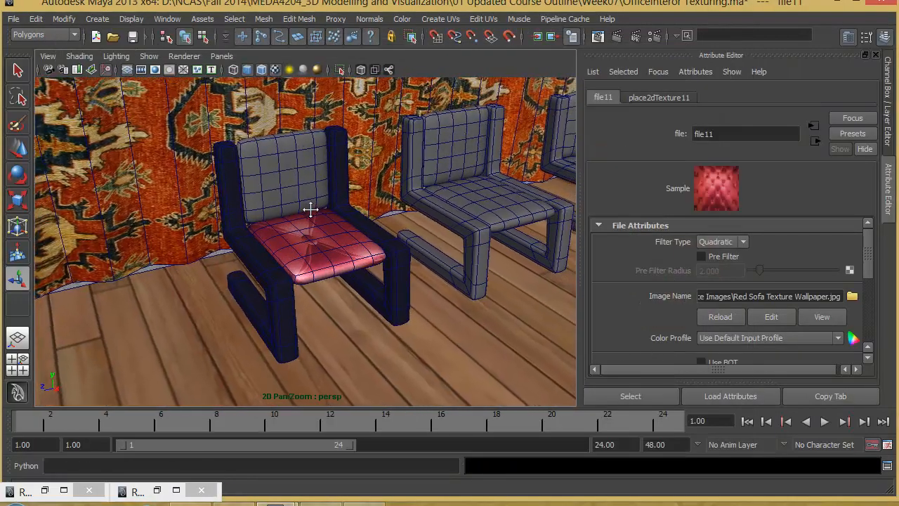
click(324, 251)
click(288, 277)
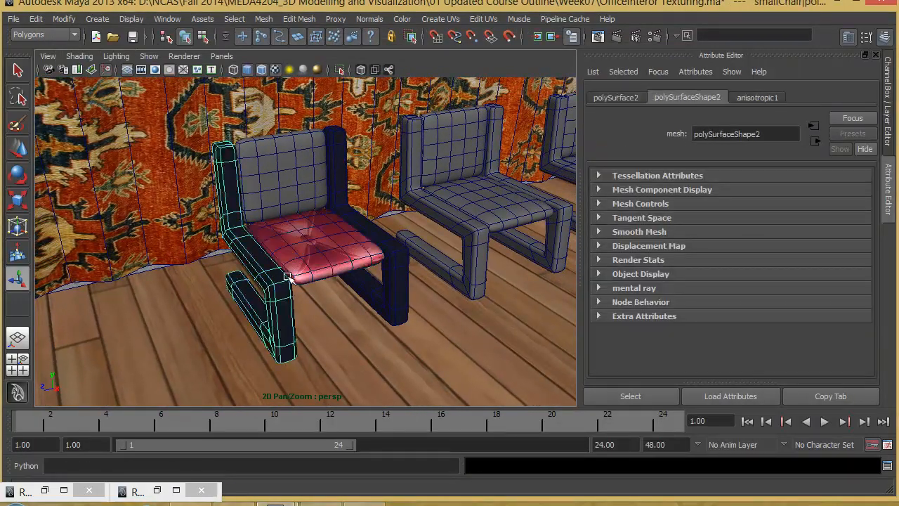
click(757, 98)
double_click(736, 134)
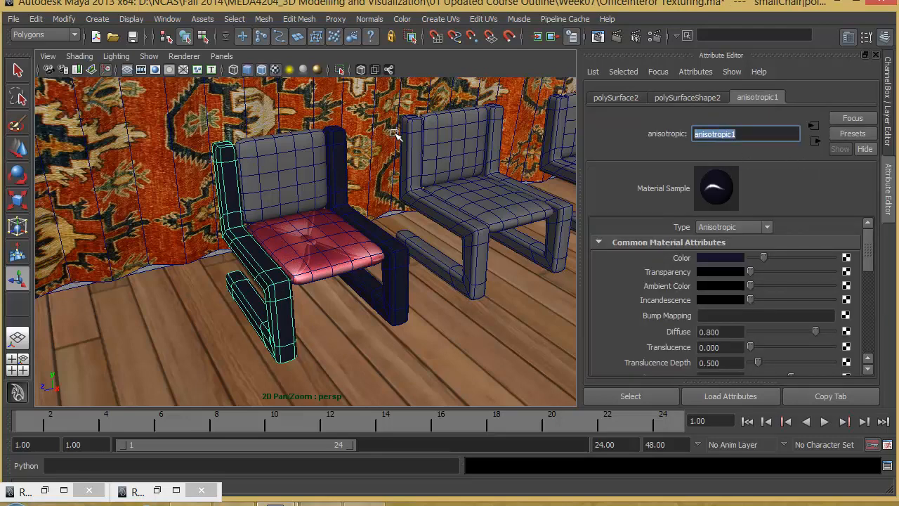
text(small)
key(BackSpace)
key(BackSpace)
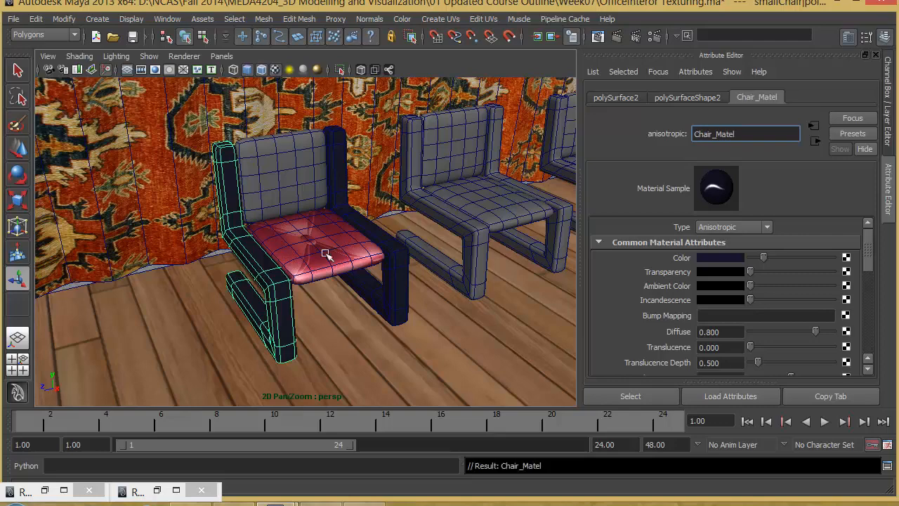
- Apply planar mapping to the nearest small chair's seat cushion, fitted to the bounding box and projected from the Y axis
alt+drag(325, 252, 332, 237)
alt+right_drag(333, 238, 367, 237)
alt+drag(367, 238, 328, 344)
alt+drag(369, 278, 298, 320)
click(278, 350)
alt+drag(356, 329, 366, 226)
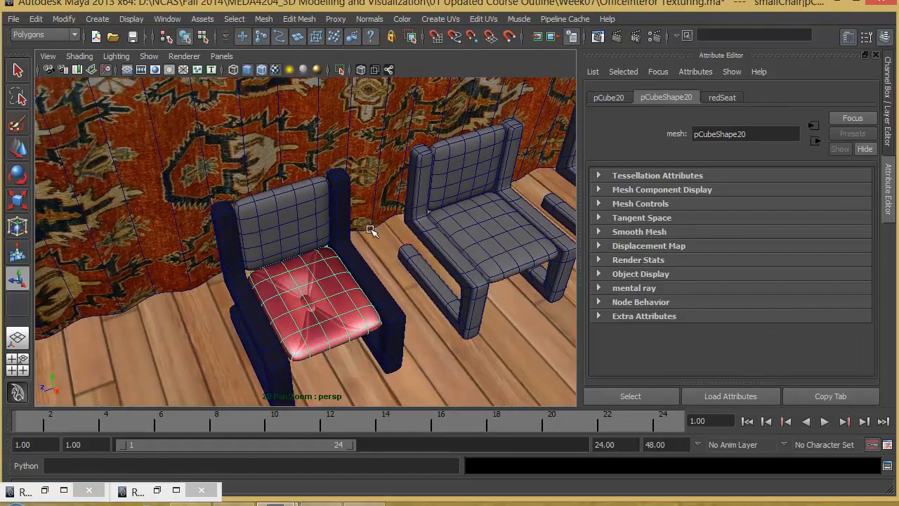
click(440, 19)
click(568, 40)
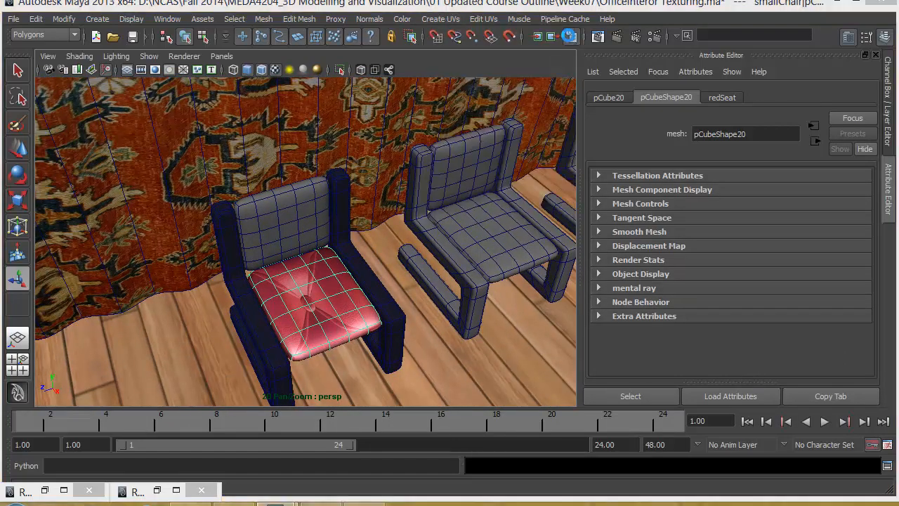
click(650, 141)
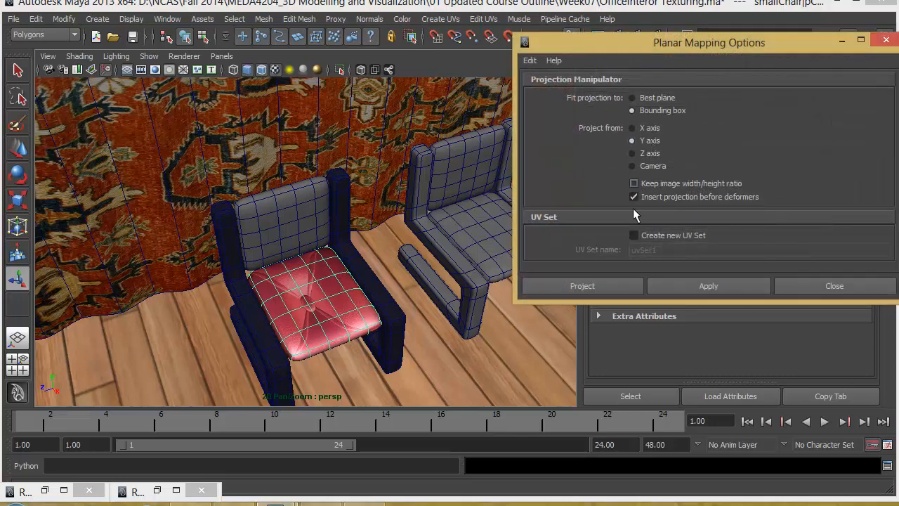
click(597, 284)
- Assign the existing redSeat material to the backrest cushion of the same small chair
alt+drag(392, 333, 380, 232)
click(314, 125)
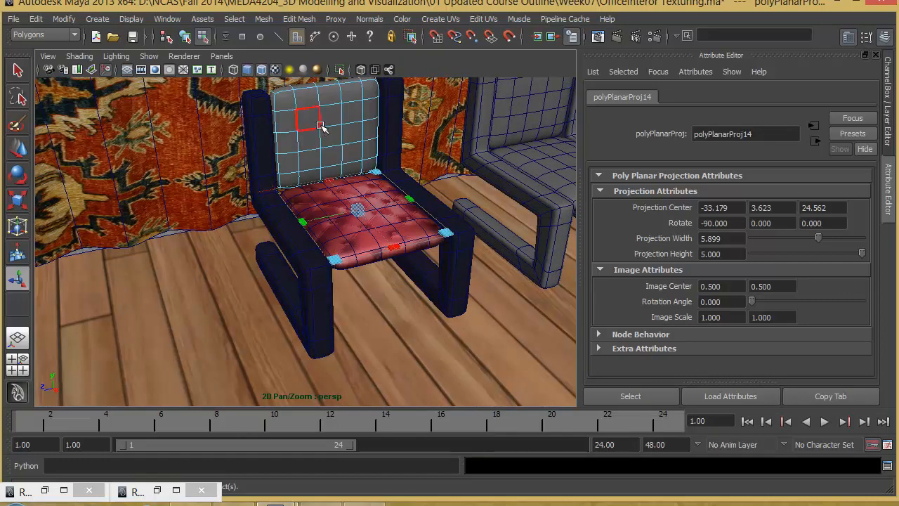
right_drag(320, 121, 433, 450)
click(429, 442)
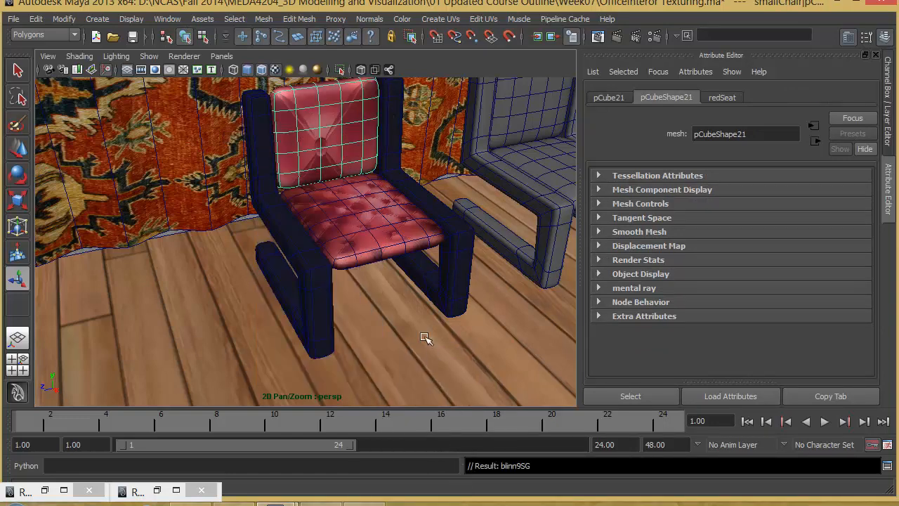
- Apply planar mapping to the backrest cushion, projected from the X axis
alt+middle_drag(391, 204, 380, 303)
click(453, 20)
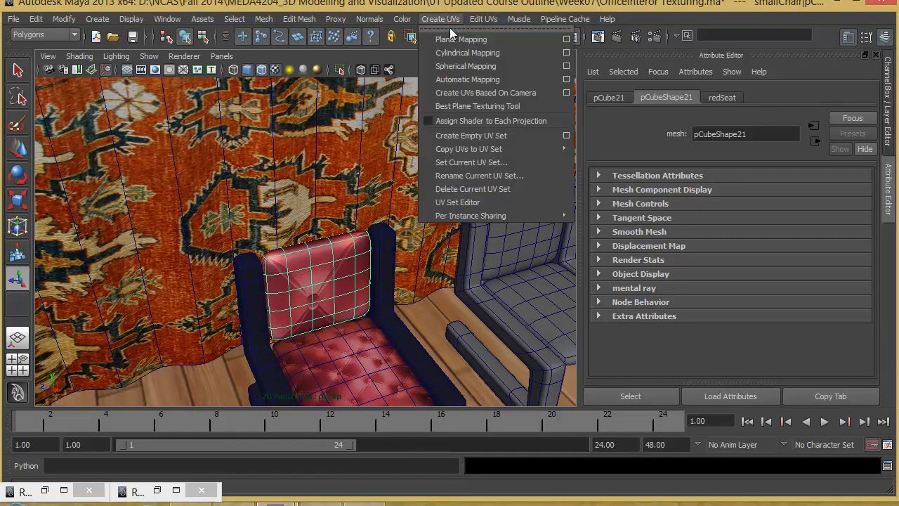
click(566, 37)
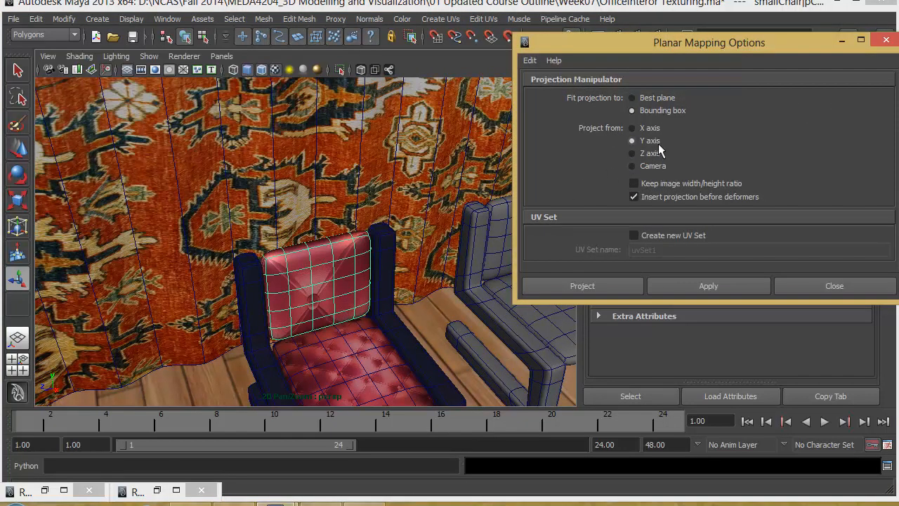
click(648, 128)
click(614, 287)
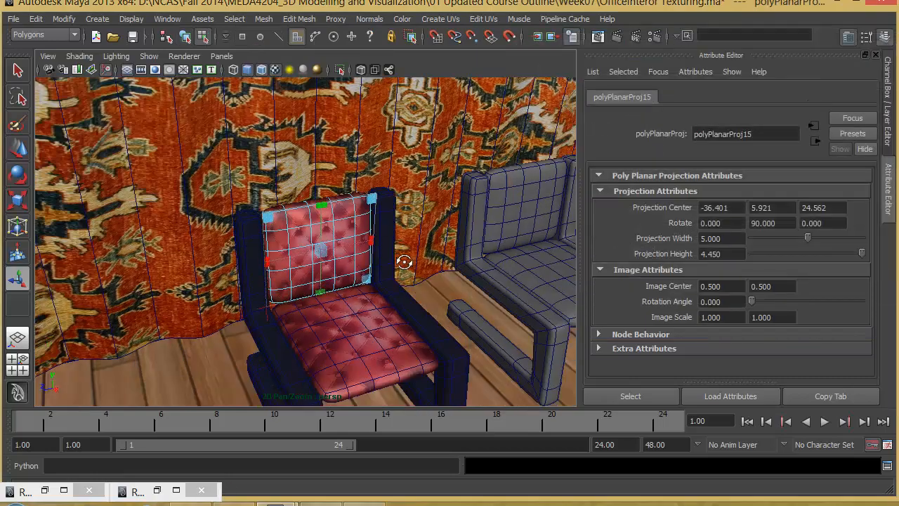
- Delete the four untextured small chairs, smallChair2, smallChair4, smallChair6 and smallChair8, from the scene
alt+drag(404, 262, 402, 259)
right_drag(351, 196, 341, 268)
scroll(351, 252, down, 5)
alt+drag(418, 228, 398, 243)
alt+middle_drag(562, 199, 381, 186)
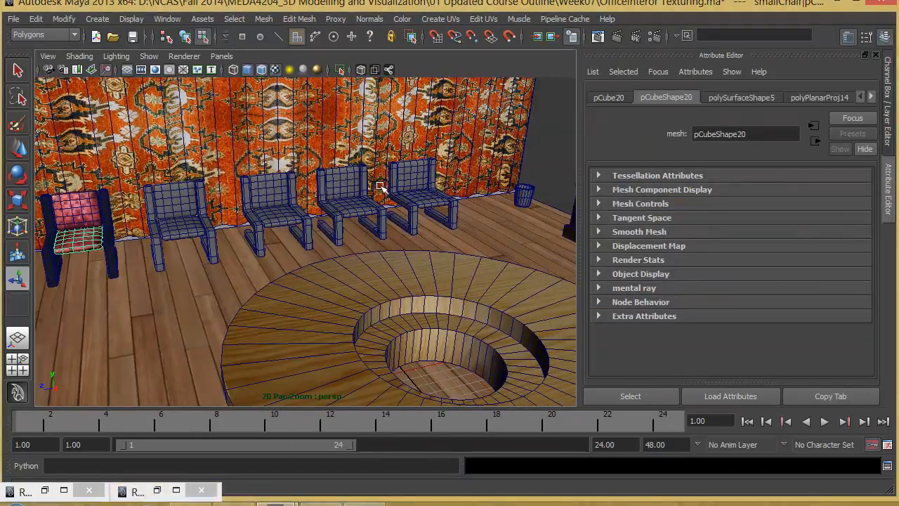
alt+drag(380, 186, 453, 201)
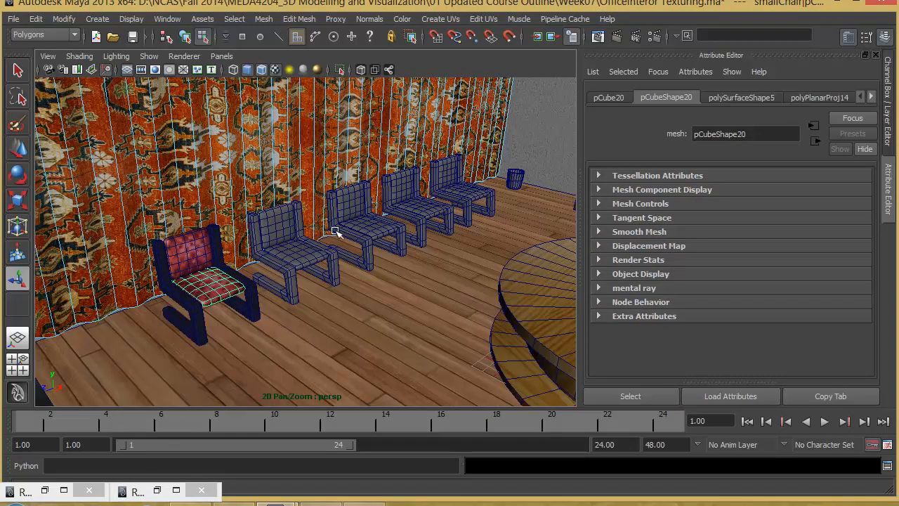
right_drag(383, 236, 364, 300)
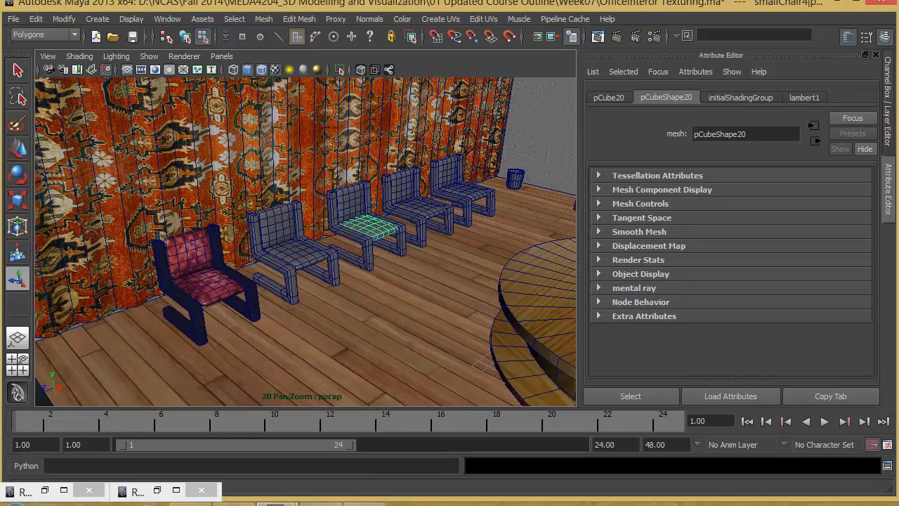
click(180, 17)
click(193, 116)
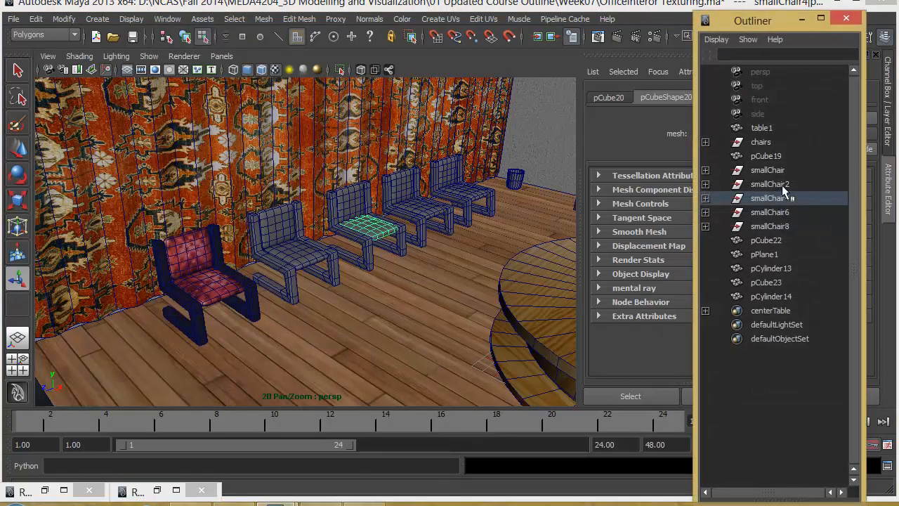
drag(782, 185, 778, 224)
key(Delete)
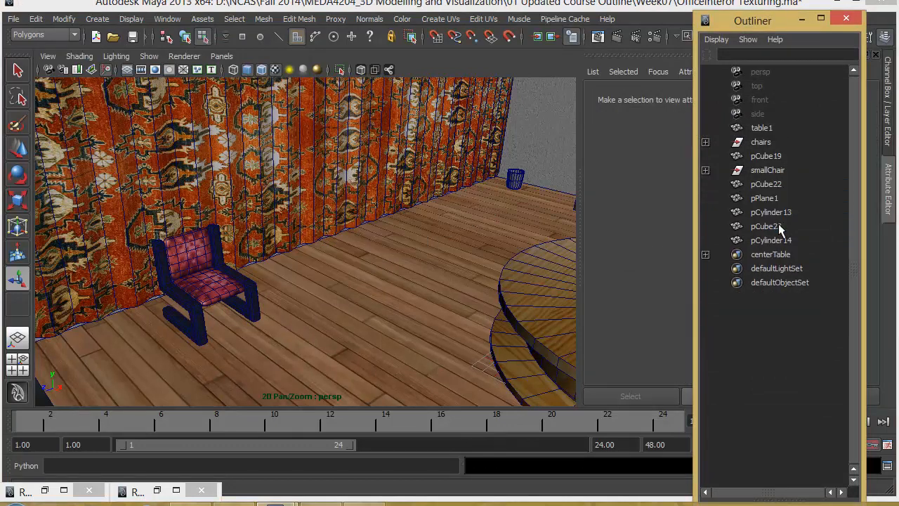
- Duplicate the textured smallChair group five times in an evenly spaced row along the curtain wall, leaving nothing selected
click(762, 172)
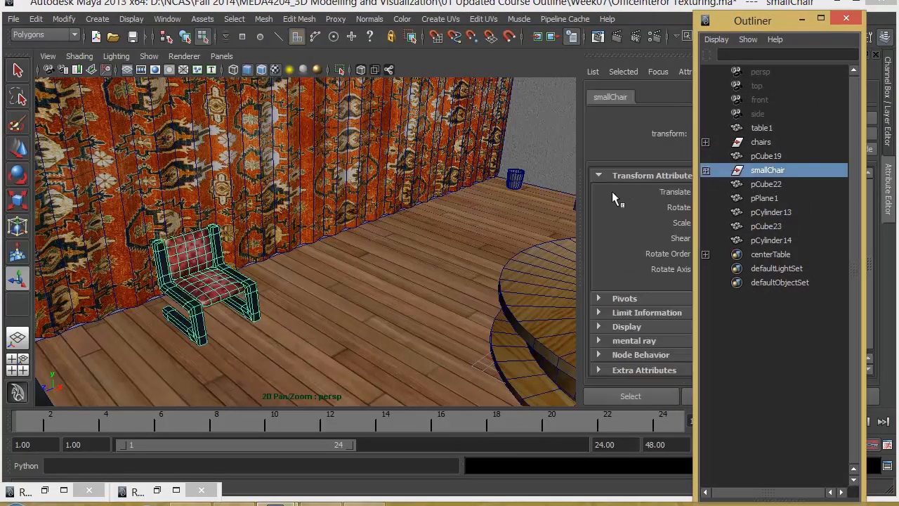
click(706, 170)
click(706, 171)
key(ctrl+d)
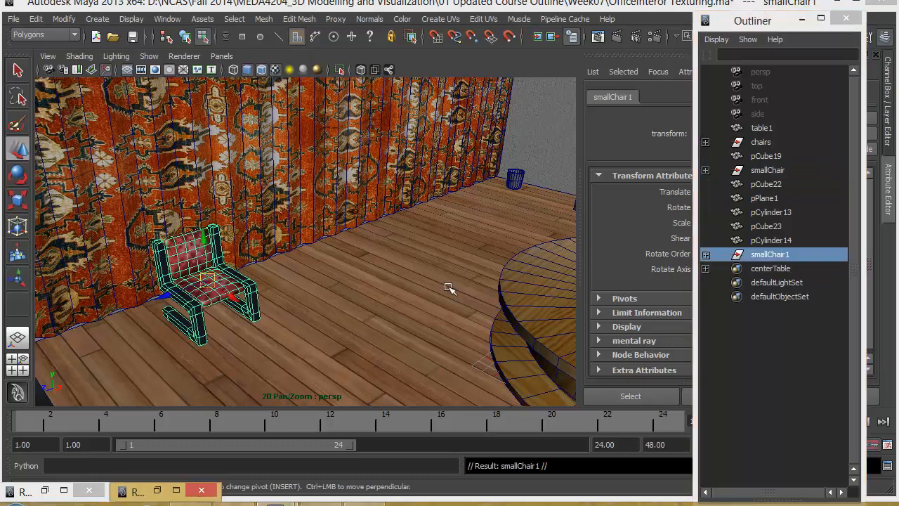
drag(198, 288, 264, 259)
key(shift+d)
key(shift+d)
key(shift+d)
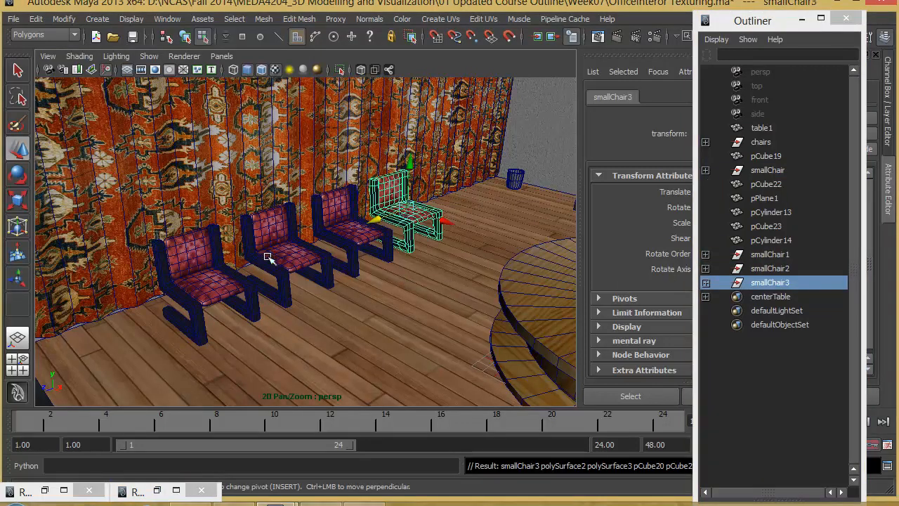
key(shift+d)
alt+drag(317, 275, 294, 279)
scroll(294, 279, down, 5)
click(222, 356)
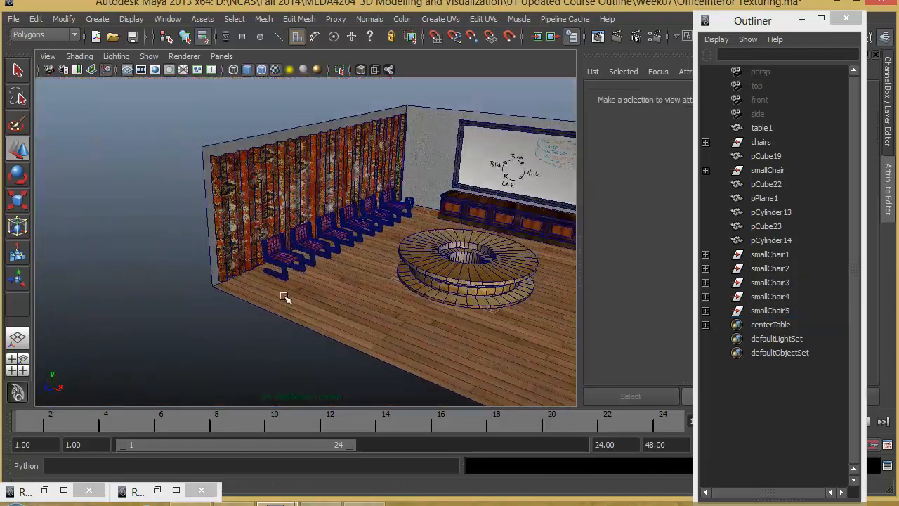
alt+drag(453, 274, 482, 287)
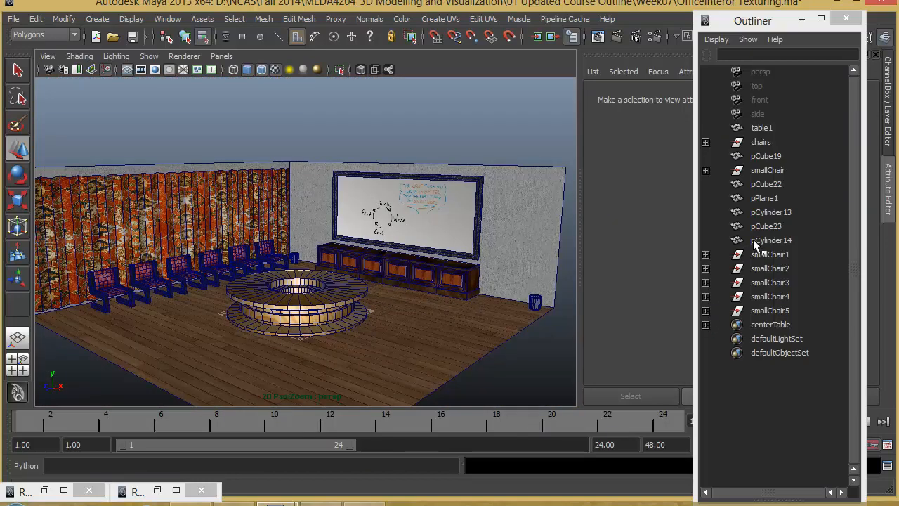
- Show chairs_layer and delete every office chair in the chairs group except chair01
drag(775, 28, 571, 25)
click(885, 139)
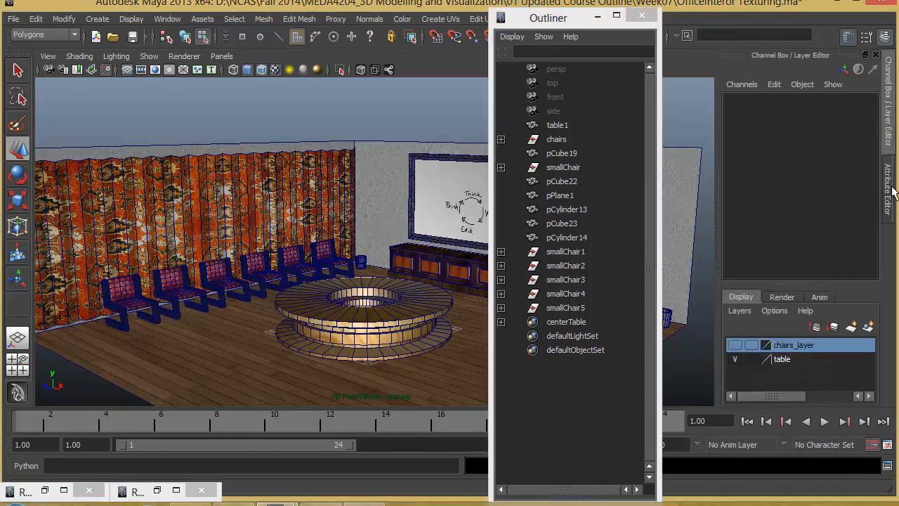
click(734, 345)
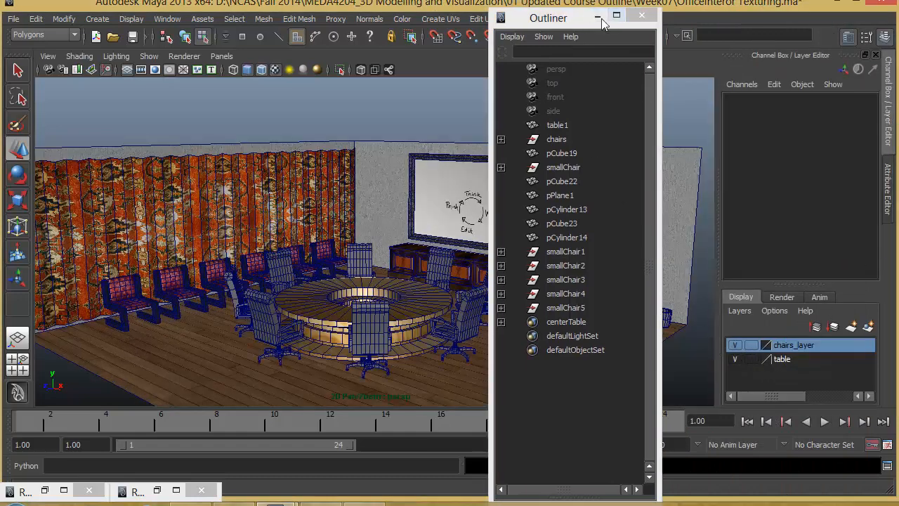
click(501, 139)
drag(580, 239, 580, 160)
key(Delete)
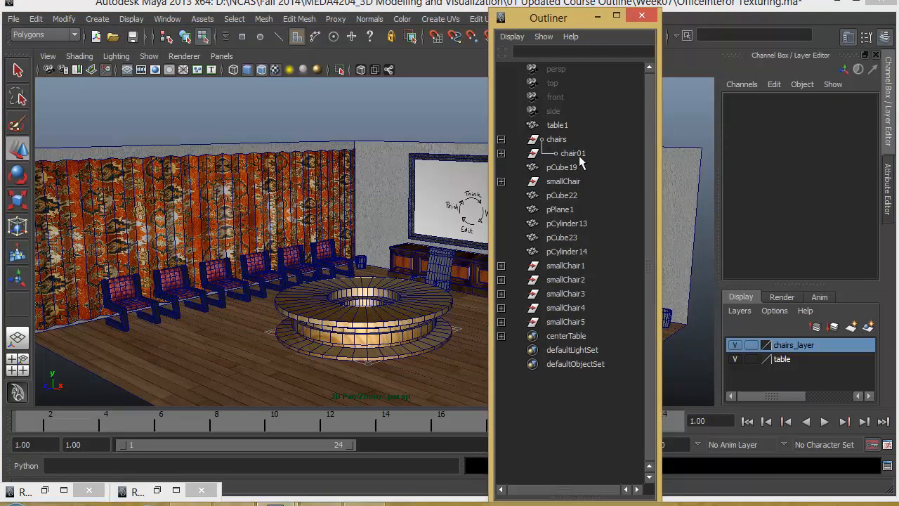
- Select chair01, minimize the Outliner and hide the table layer to expose the whole chair
click(576, 154)
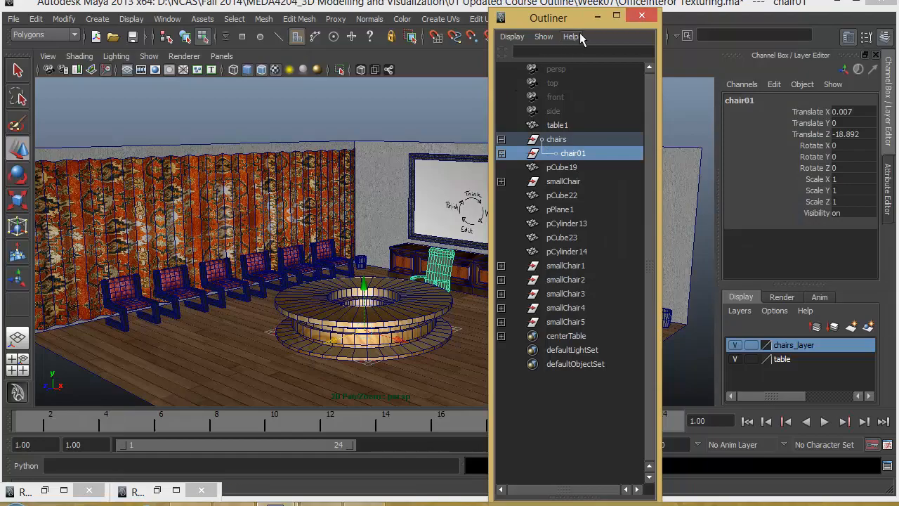
click(597, 17)
alt+drag(474, 302, 373, 299)
alt+right_drag(402, 299, 447, 327)
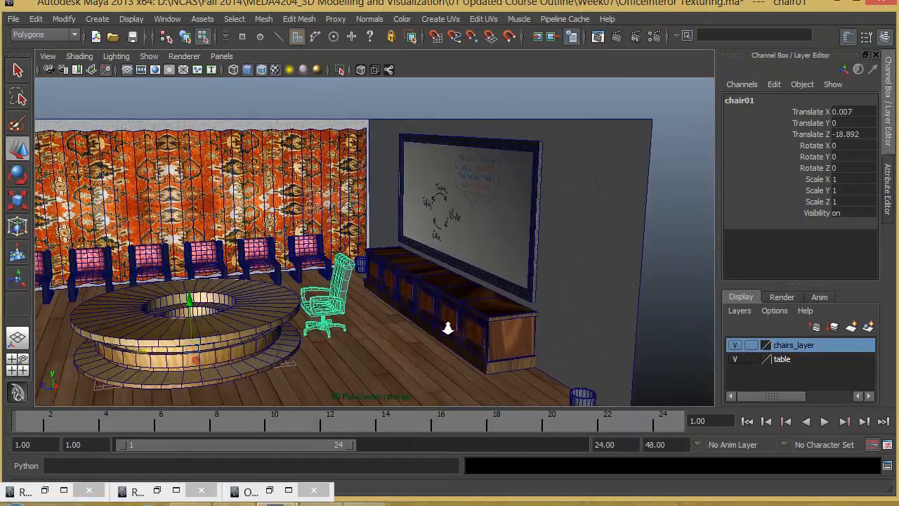
alt+middle_drag(448, 327, 522, 264)
alt+right_drag(398, 279, 543, 333)
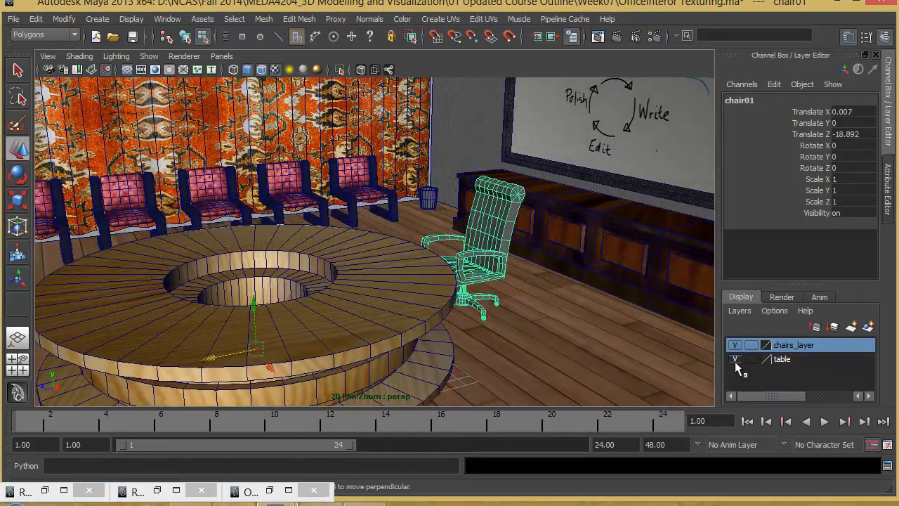
click(735, 359)
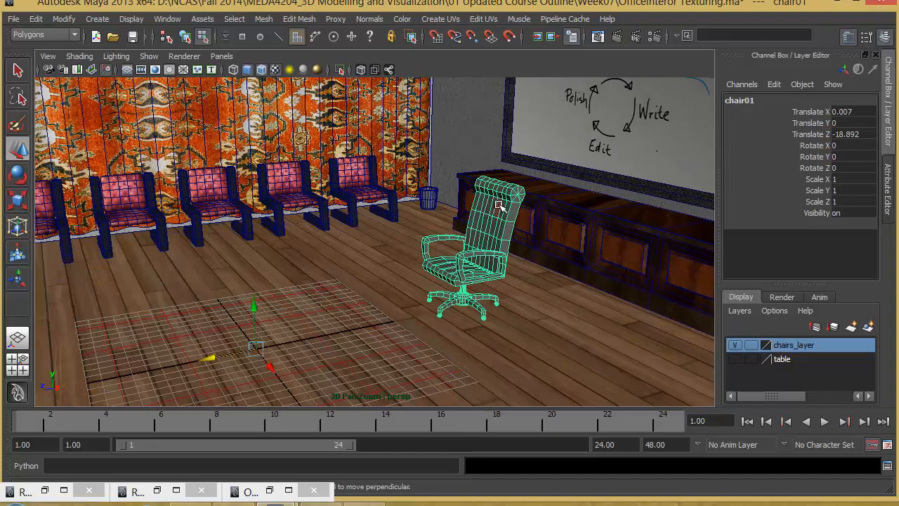
- Assign a new Blinn material to the seat and backrest of office chair chair01
alt+right_drag(500, 206, 539, 299)
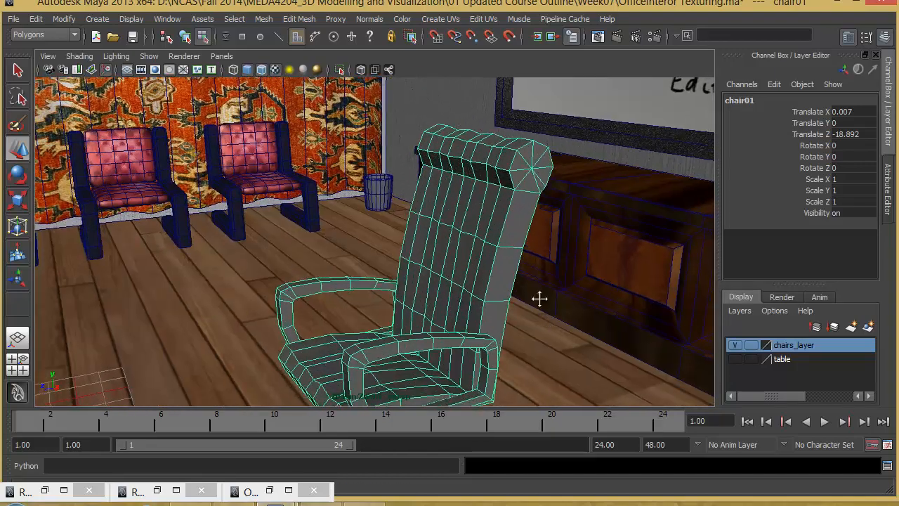
alt+middle_drag(539, 299, 523, 271)
right_click(449, 209)
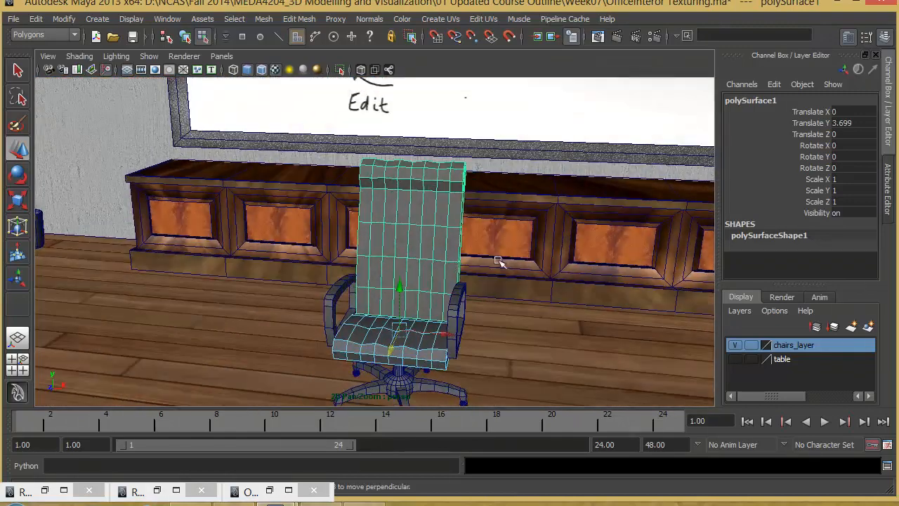
click(184, 36)
click(414, 239)
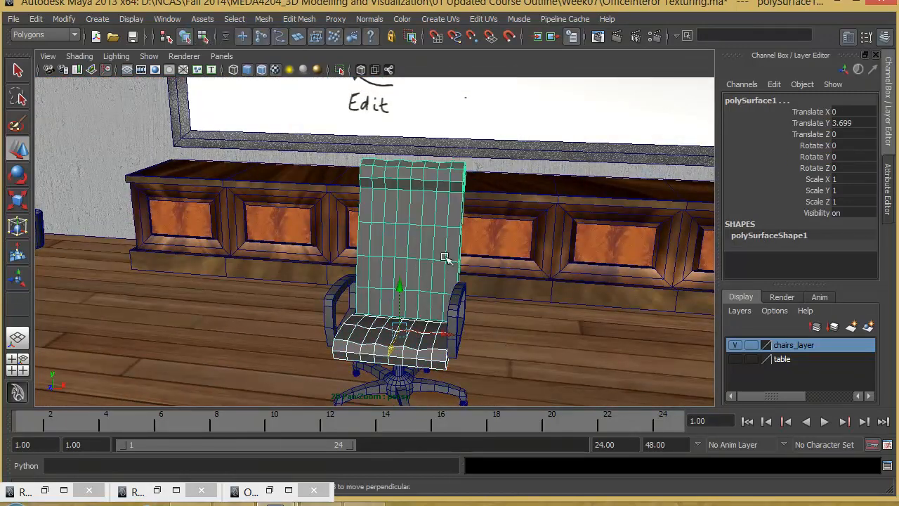
right_click(418, 236)
click(421, 440)
click(436, 248)
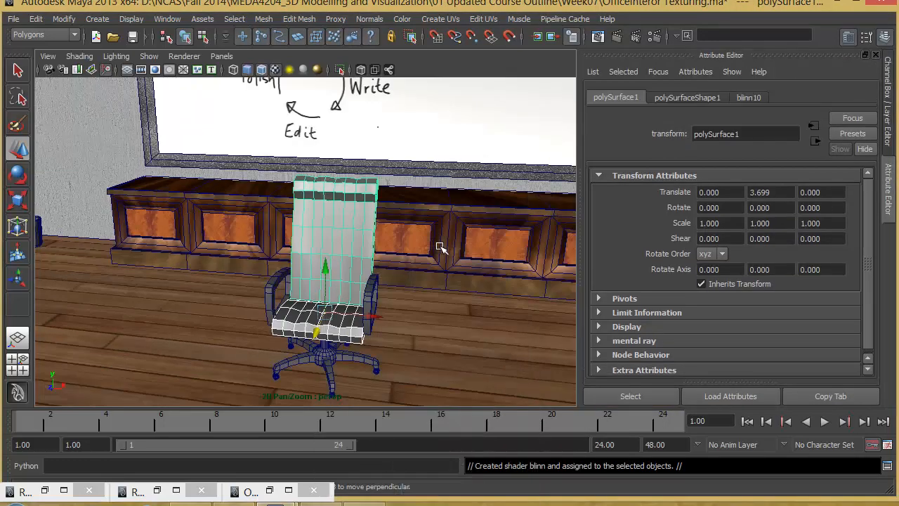
- Rename the office chair's new Blinn material as BlueSeat
click(751, 98)
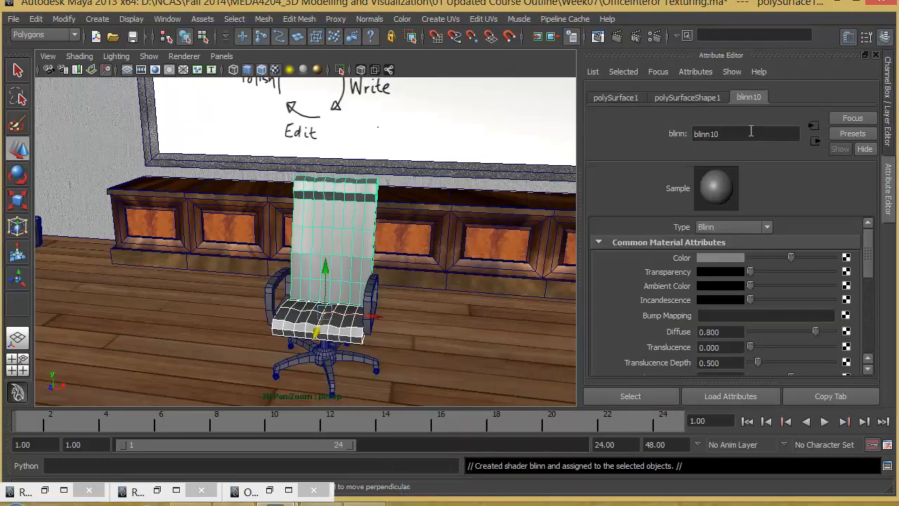
double_click(750, 133)
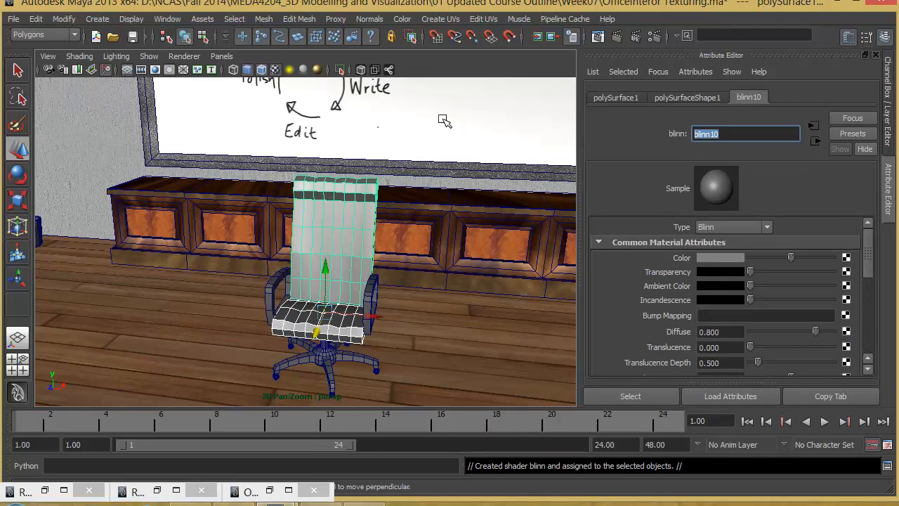
text(R)
key(Return)
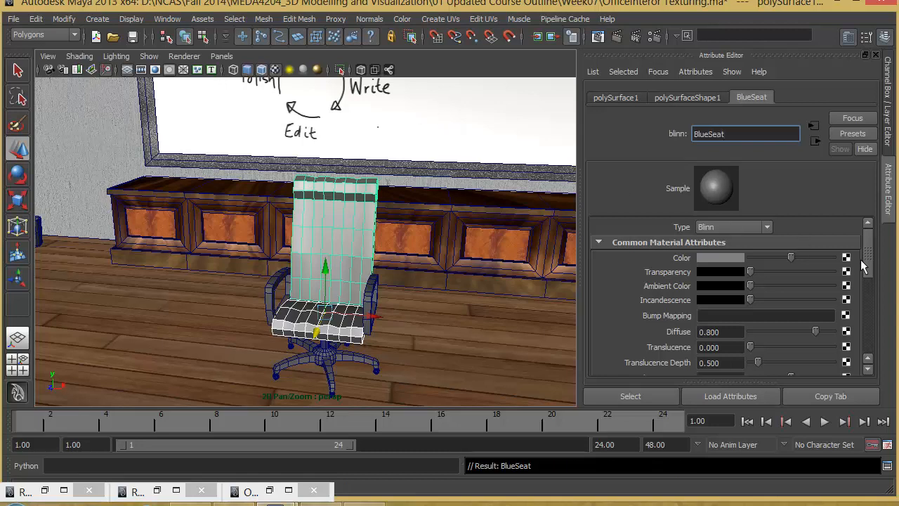
- Set the BlueSeat material's reflectivity to 0.02
scroll(797, 300, down, 6)
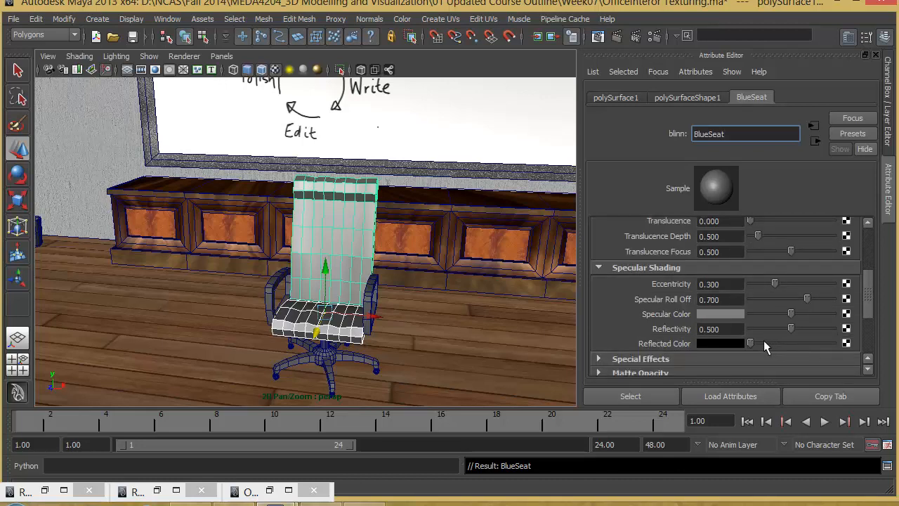
double_click(713, 328)
text(0.02)
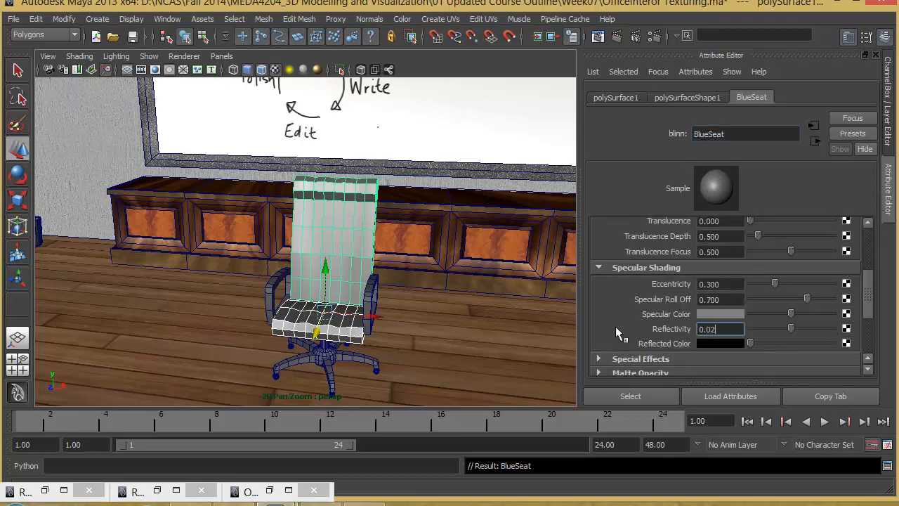
key(Return)
alt+drag(401, 271, 355, 271)
scroll(794, 329, up, 3)
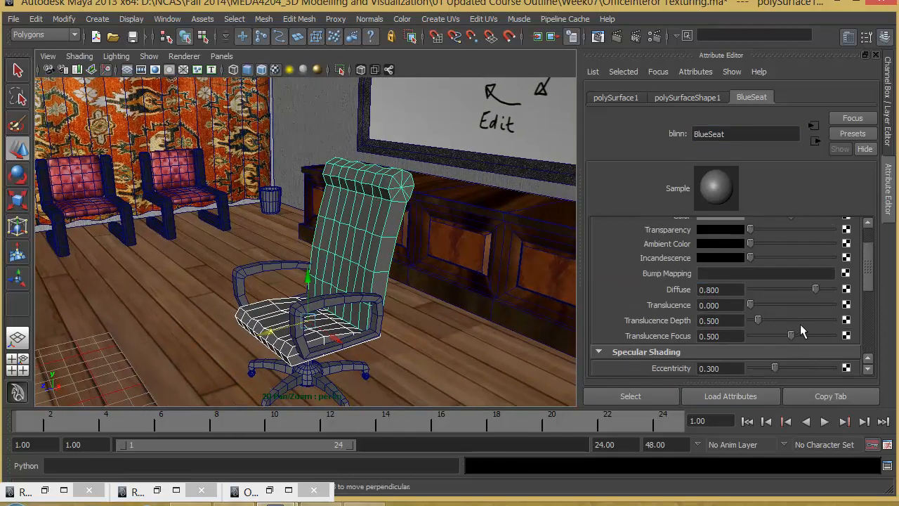
- Connect a File texture to the BlueSeat material's color
scroll(755, 308, down, 3)
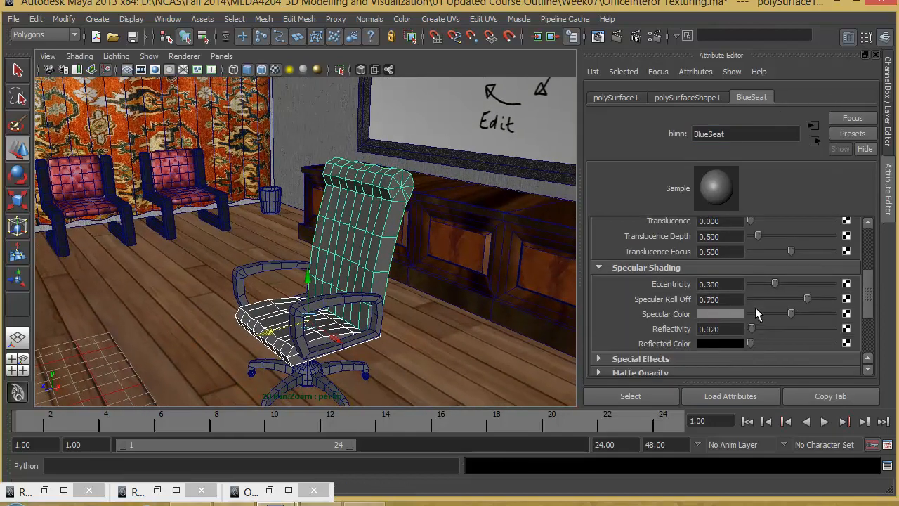
scroll(762, 324, up, 4)
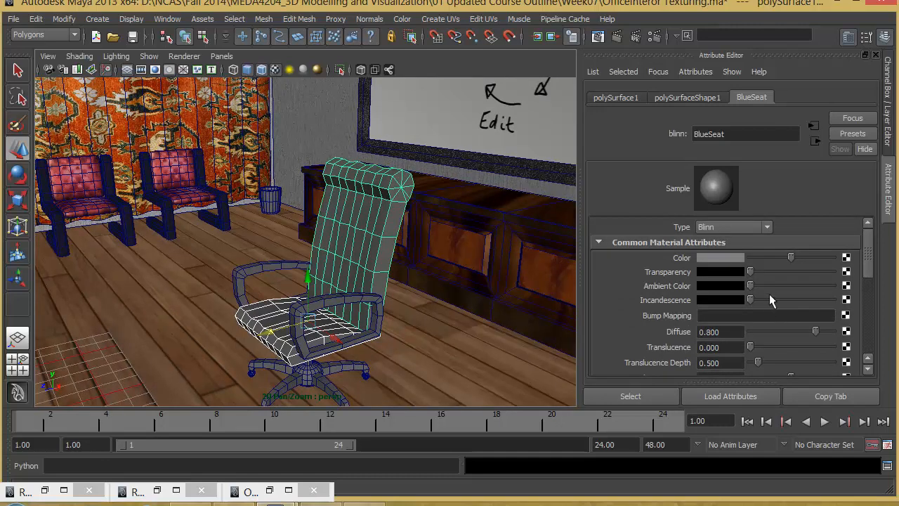
scroll(709, 288, down, 7)
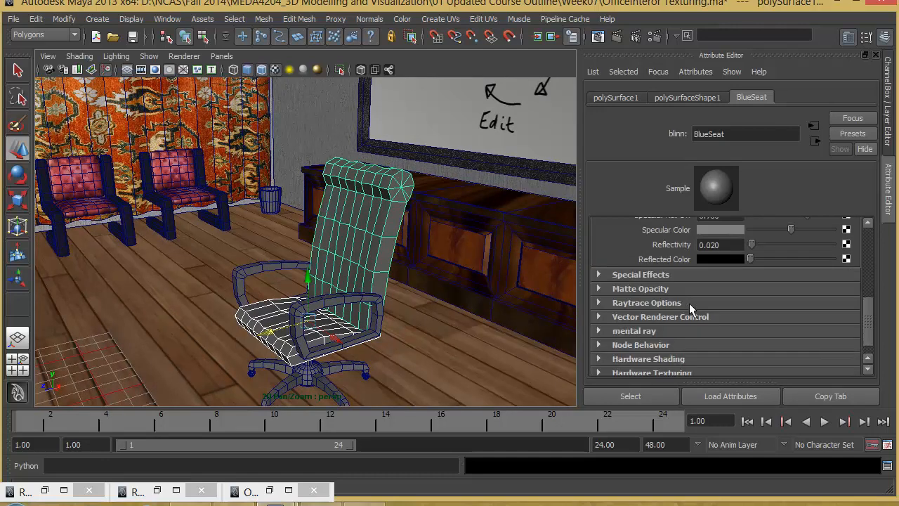
scroll(733, 268, up, 7)
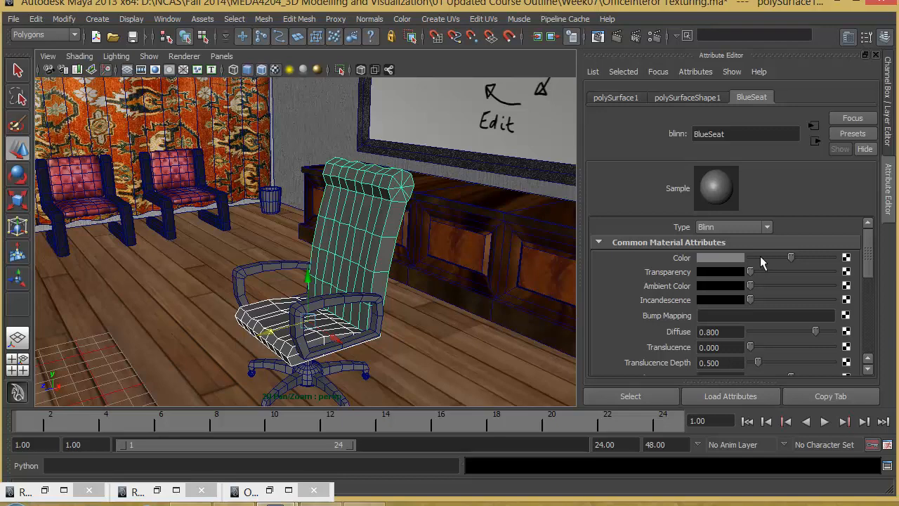
click(845, 258)
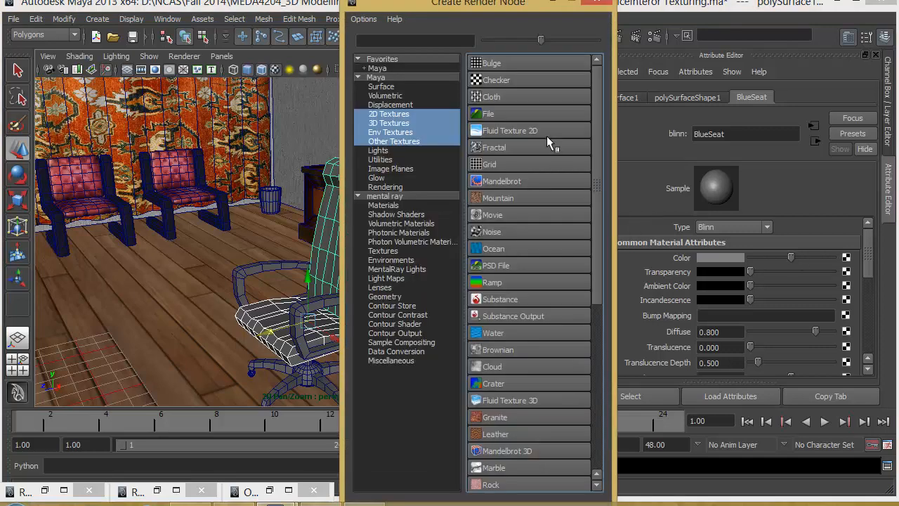
click(542, 113)
- Load Seat.jpg from the Source Images folder as the BlueSeat color texture's image
mouse_move(440, 295)
alt+mouse_down()
mouse_move(408, 265)
mouse_move(434, 291)
mouse_move(452, 293)
alt+mouse_up()
scroll(451, 292, up, 2)
alt+middle_drag(452, 293, 432, 319)
mouse_move(432, 319)
alt+mouse_down()
mouse_move(532, 315)
mouse_move(436, 316)
alt+mouse_up()
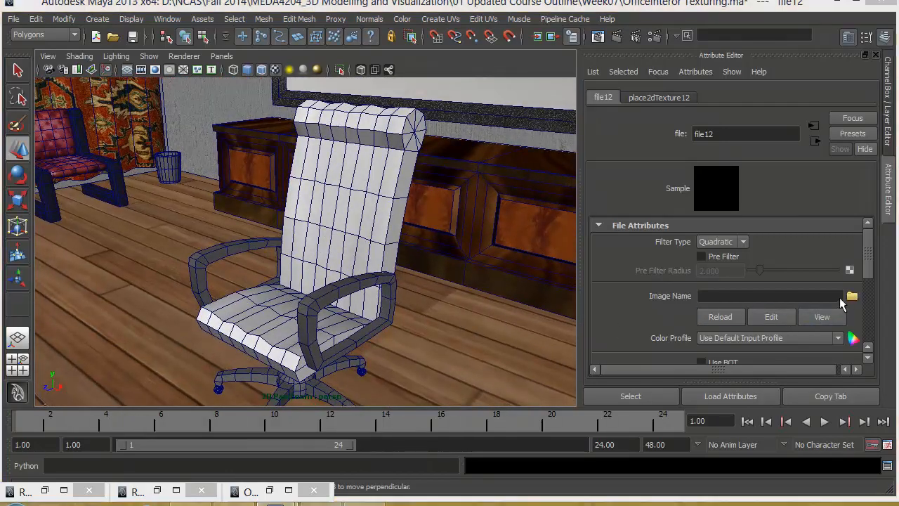
click(853, 296)
click(217, 116)
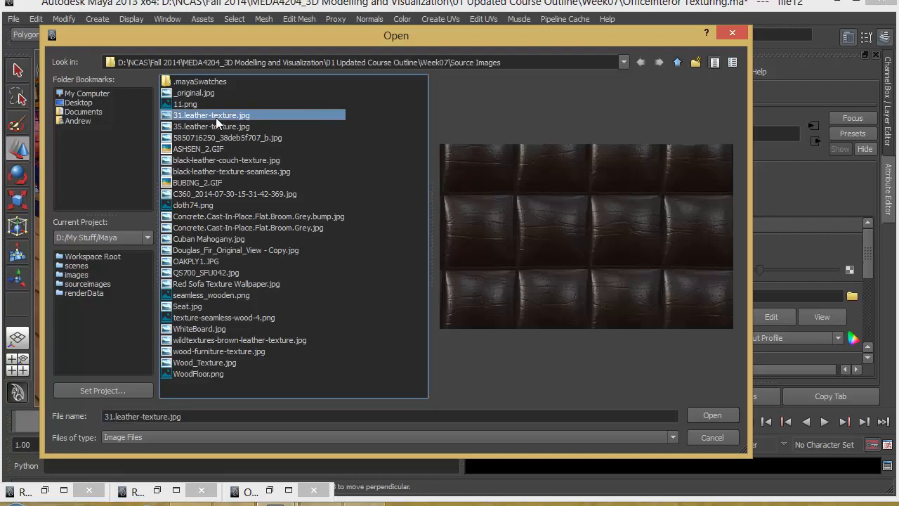
click(189, 306)
click(697, 415)
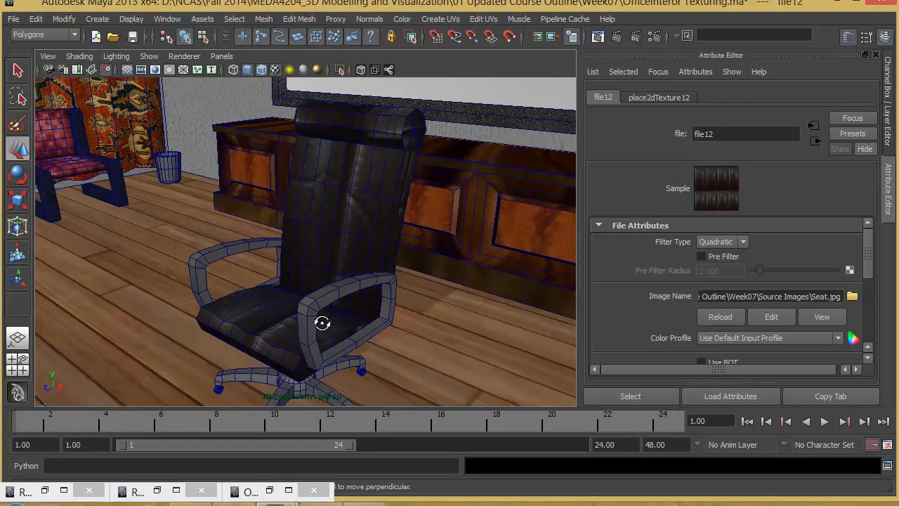
- Select the flat front and rear faces of the office chair's backrest below the headrest roll
alt+drag(321, 322, 359, 323)
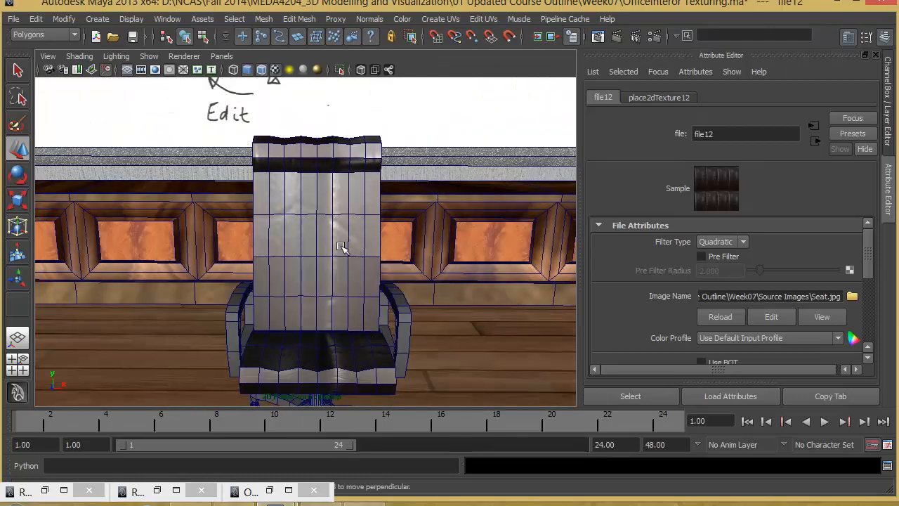
right_drag(341, 246, 342, 281)
alt+drag(344, 281, 371, 256)
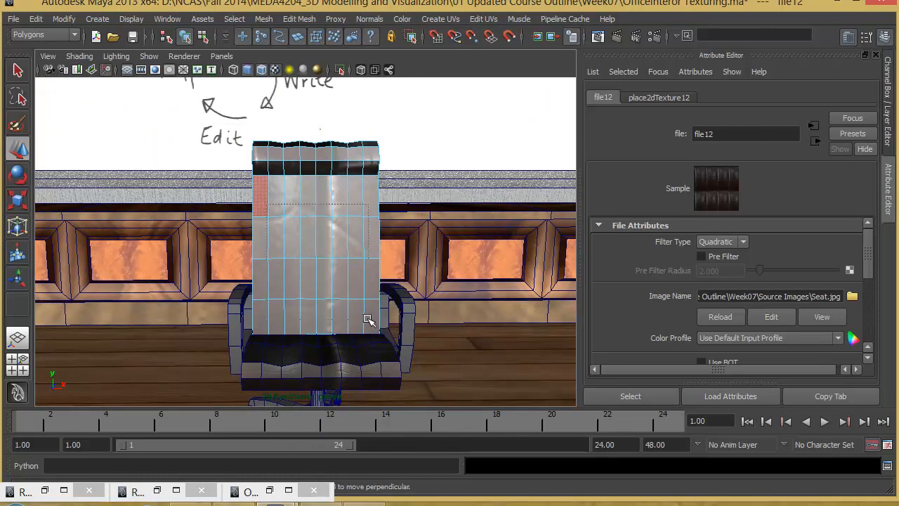
click(365, 328)
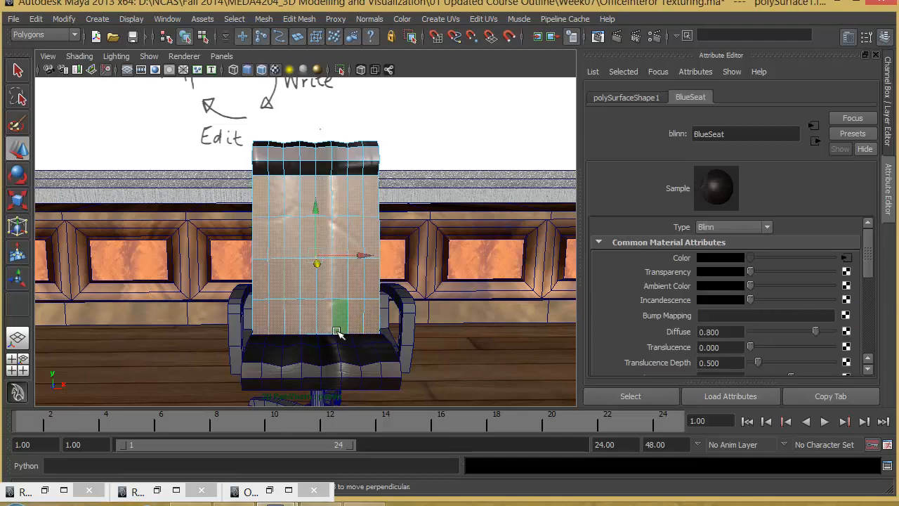
key(4)
mouse_move(345, 325)
alt+mouse_down()
mouse_move(447, 320)
mouse_move(411, 287)
mouse_move(316, 325)
mouse_move(321, 337)
mouse_move(410, 341)
alt+mouse_up()
key(6)
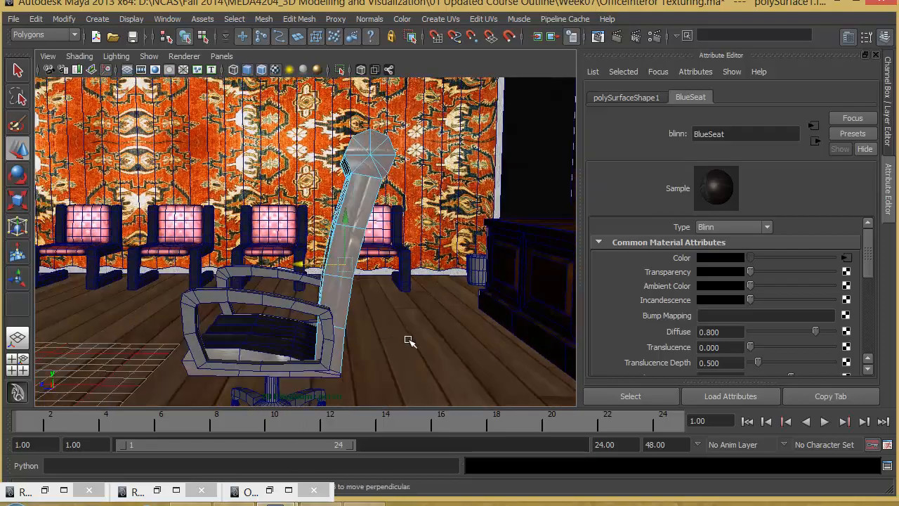
- Apply planar mapping to the selected backrest faces, fitted to the bounding box and projected from the camera
alt+right_drag(409, 341, 285, 321)
alt+drag(286, 321, 310, 328)
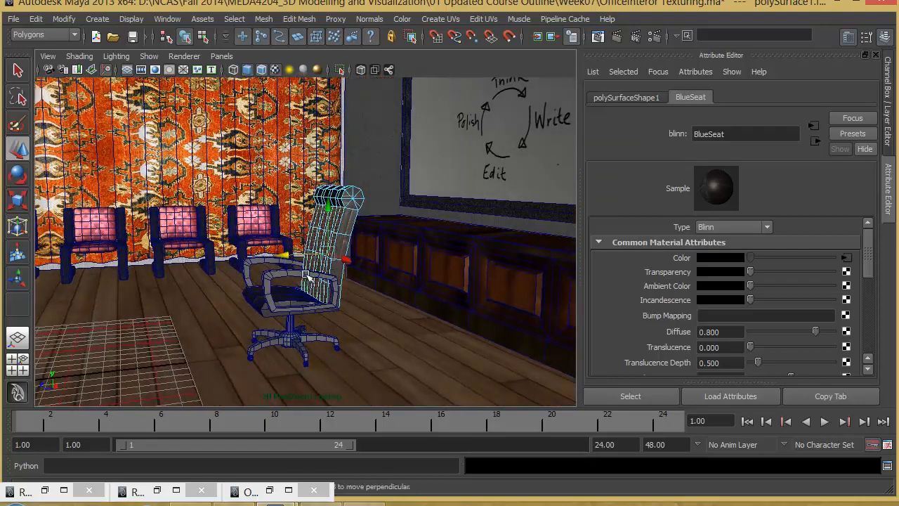
alt+drag(354, 274, 267, 281)
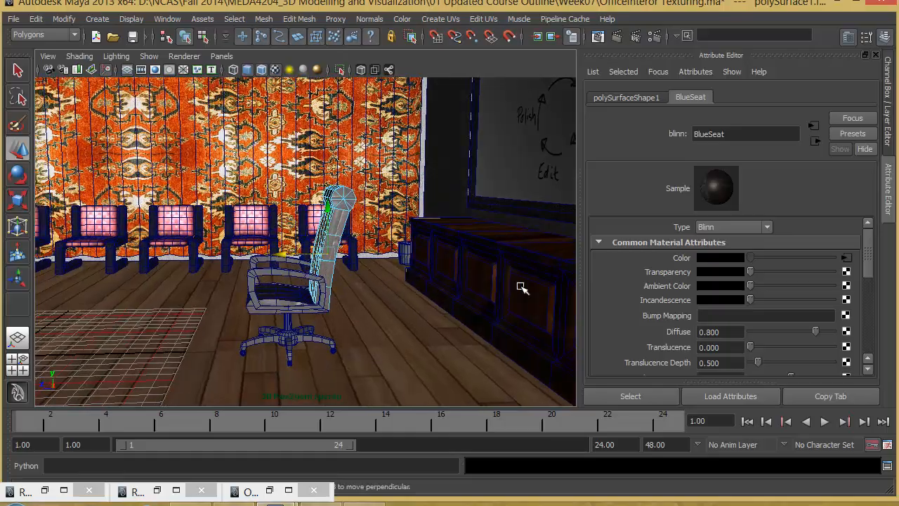
alt+drag(429, 314, 399, 327)
alt+right_drag(399, 328, 435, 313)
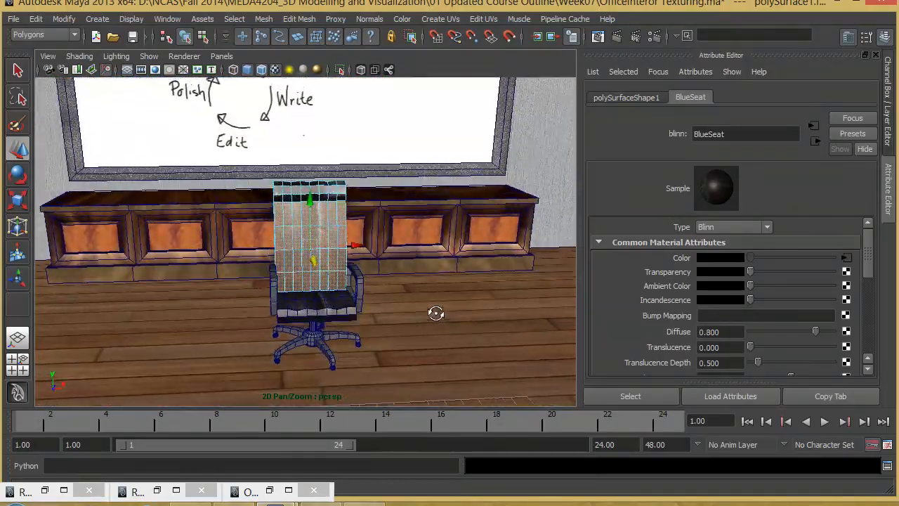
alt+drag(435, 314, 432, 310)
alt+right_drag(347, 287, 462, 315)
alt+drag(447, 315, 428, 314)
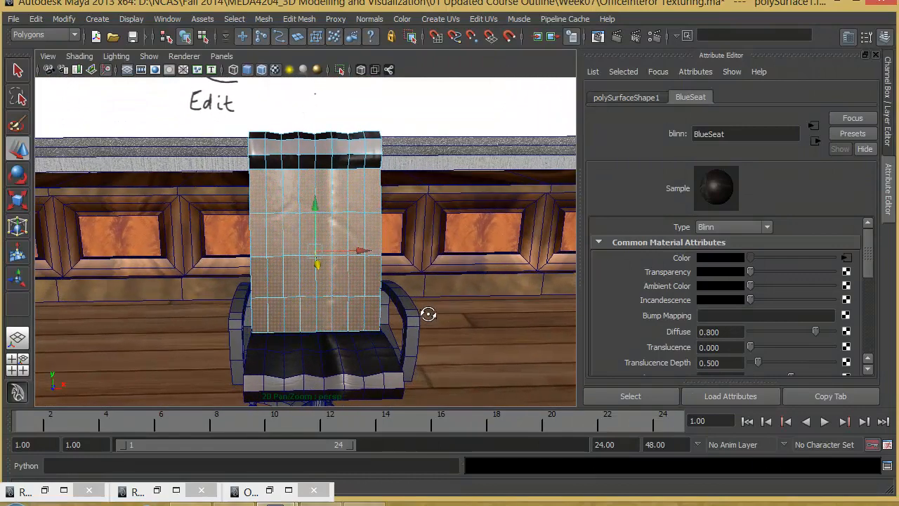
scroll(391, 289, up, 3)
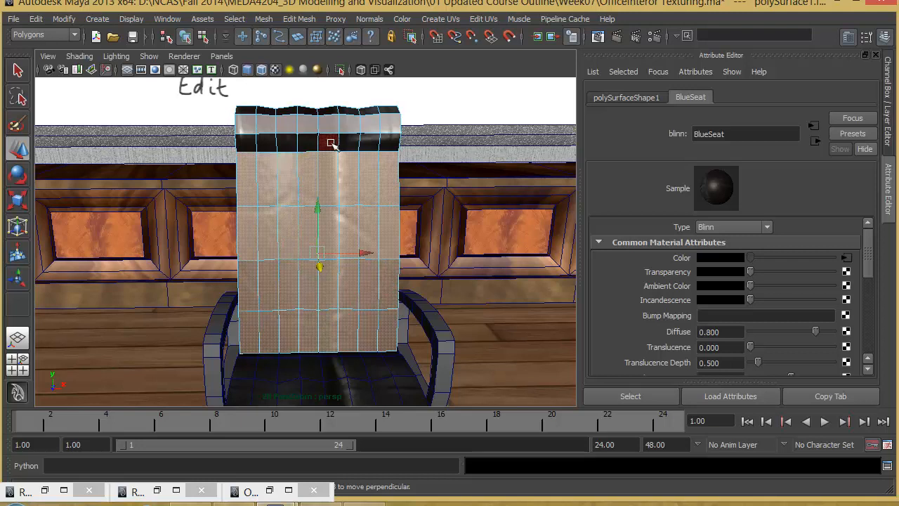
click(441, 19)
click(567, 39)
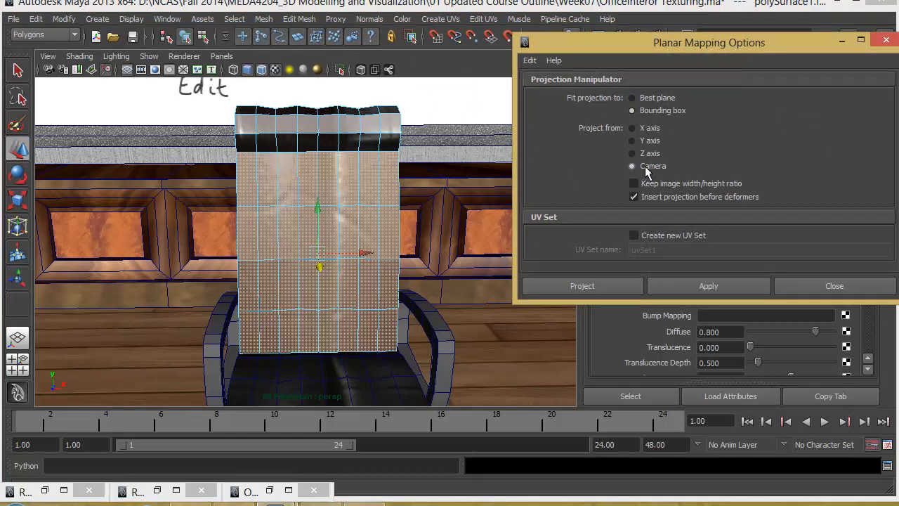
click(582, 286)
- Examine the leather texture's layout on the front and rear of the office chair's backrest
alt+drag(548, 285, 417, 294)
drag(338, 337, 331, 321)
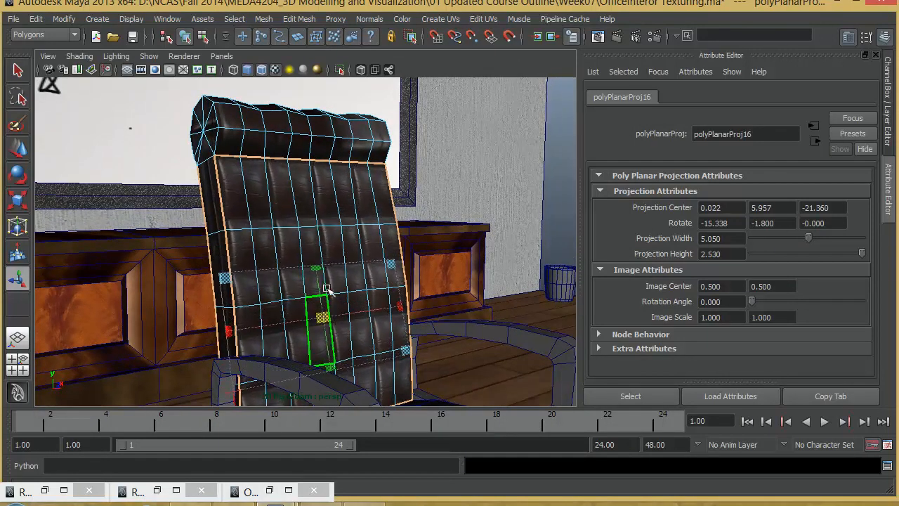
alt+drag(255, 156, 306, 213)
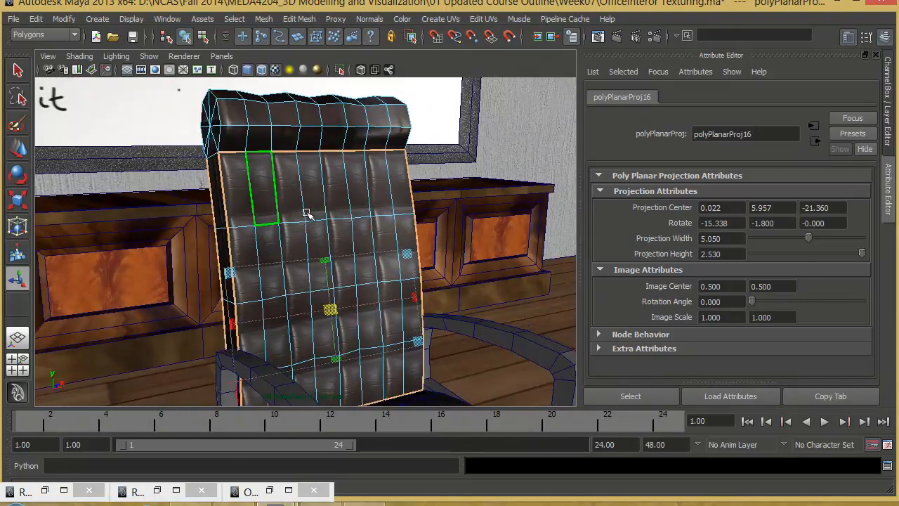
alt+drag(388, 216, 291, 323)
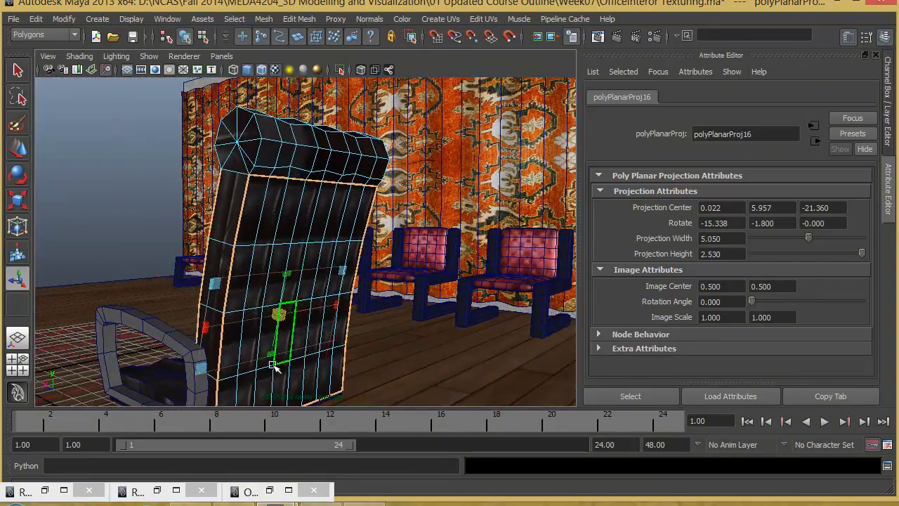
alt+drag(370, 331, 351, 261)
alt+right_drag(351, 261, 248, 297)
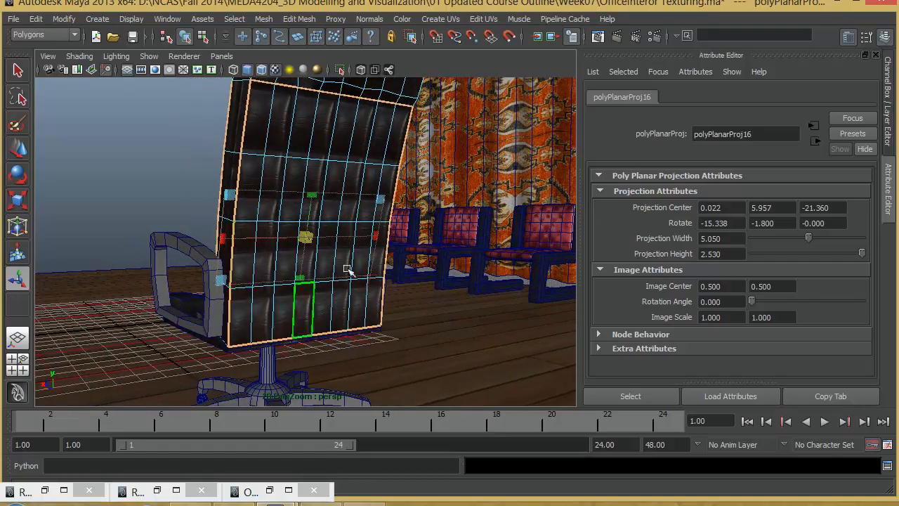
alt+drag(414, 193, 453, 227)
alt+middle_drag(454, 227, 406, 277)
alt+drag(406, 277, 307, 303)
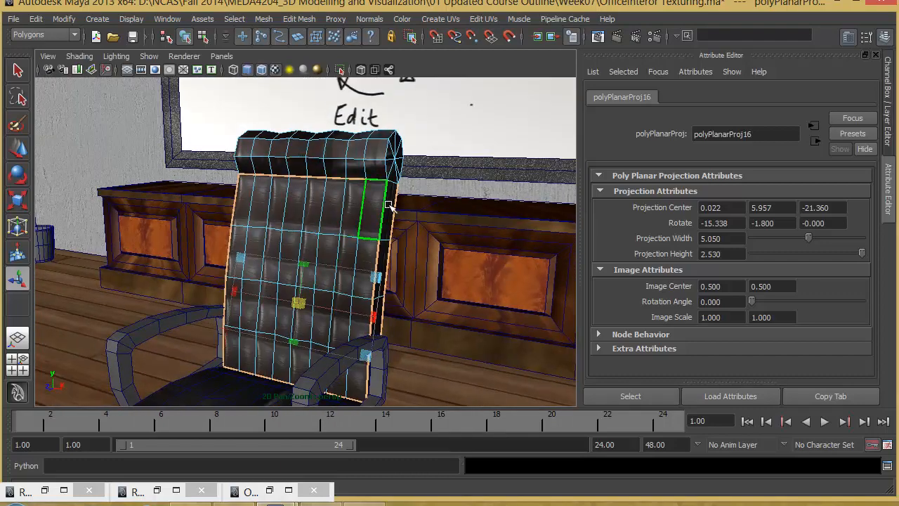
- Select the faces around the headrest roll at the top of the backrest, leaving out its end caps
alt+middle_drag(392, 200, 352, 325)
alt+drag(351, 325, 404, 318)
scroll(215, 237, up, 3)
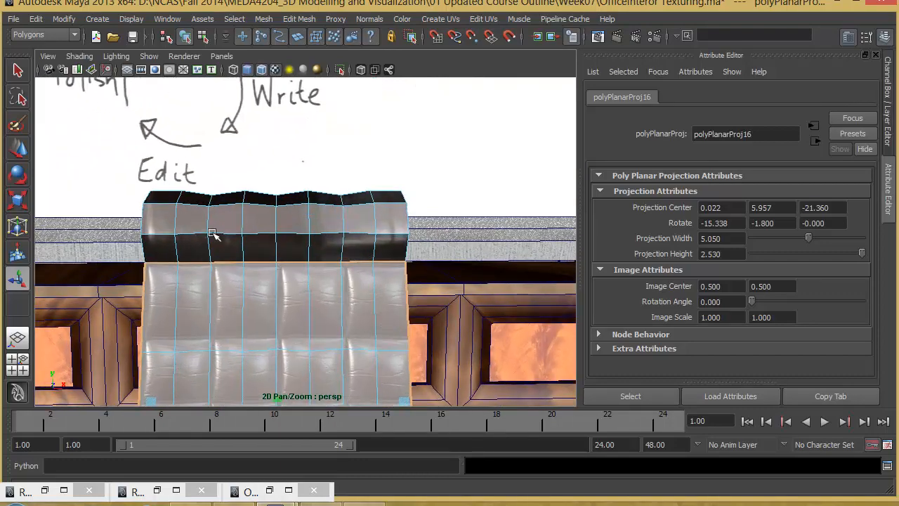
mouse_move(190, 215)
alt+mouse_down()
mouse_move(237, 227)
mouse_move(205, 222)
alt+mouse_up()
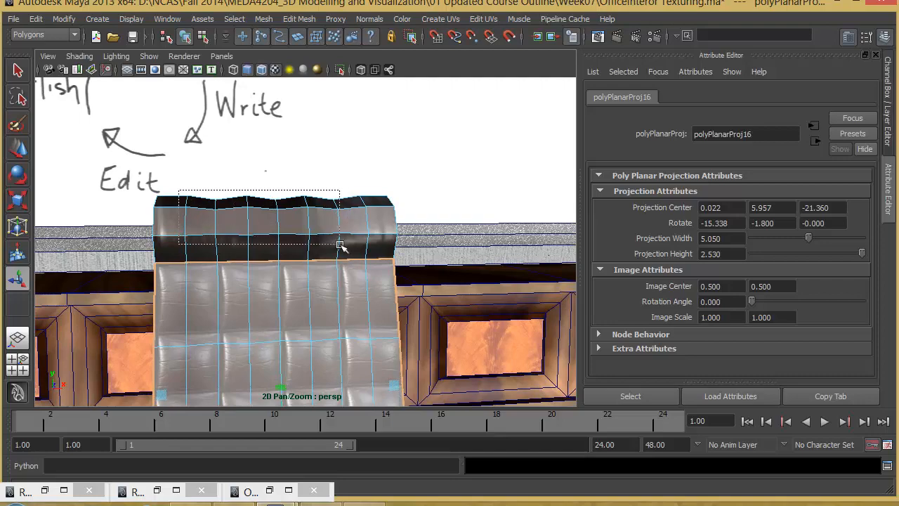
drag(340, 245, 374, 248)
alt+drag(351, 273, 233, 239)
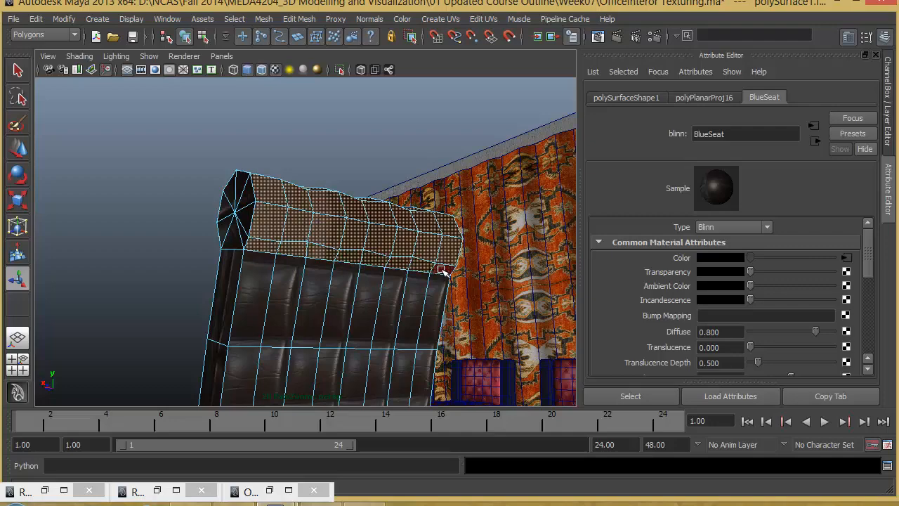
alt+drag(395, 314, 541, 325)
alt+drag(139, 293, 345, 327)
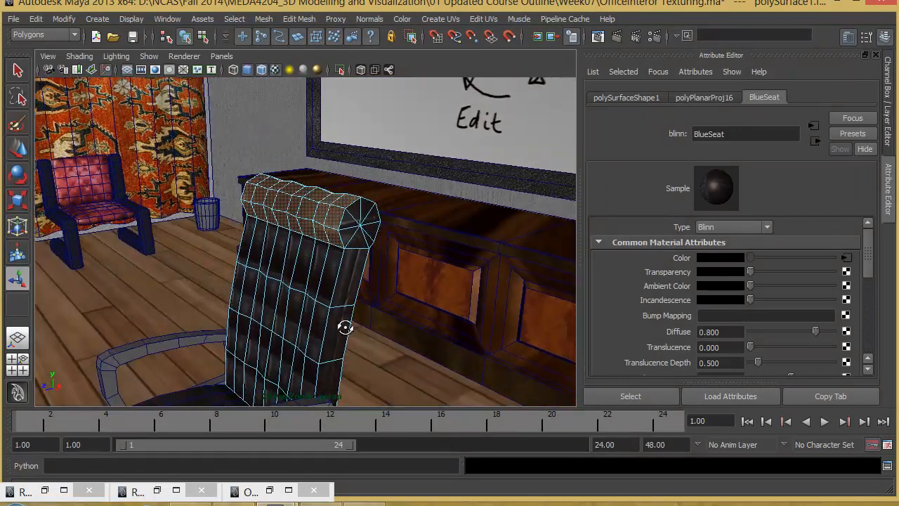
- Apply cylindrical mapping to the selected headrest faces
click(440, 18)
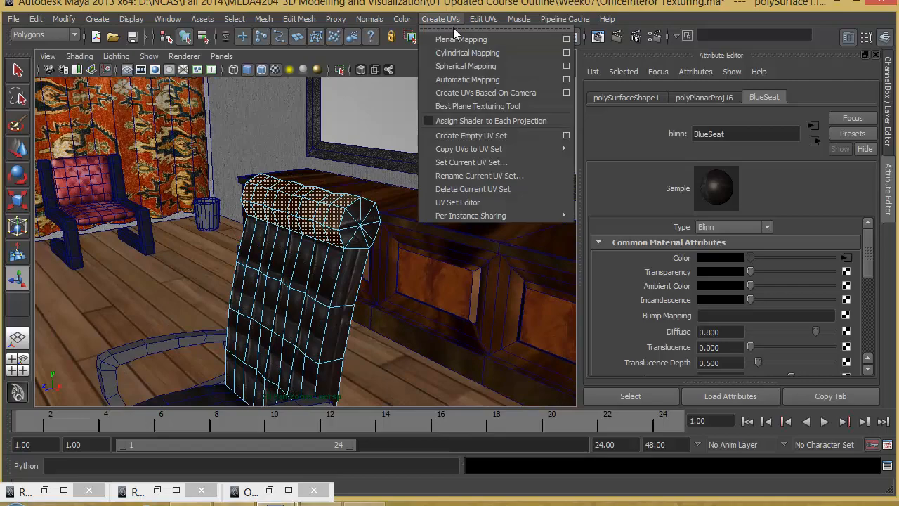
click(484, 53)
alt+drag(450, 105, 401, 311)
alt+drag(326, 220, 166, 281)
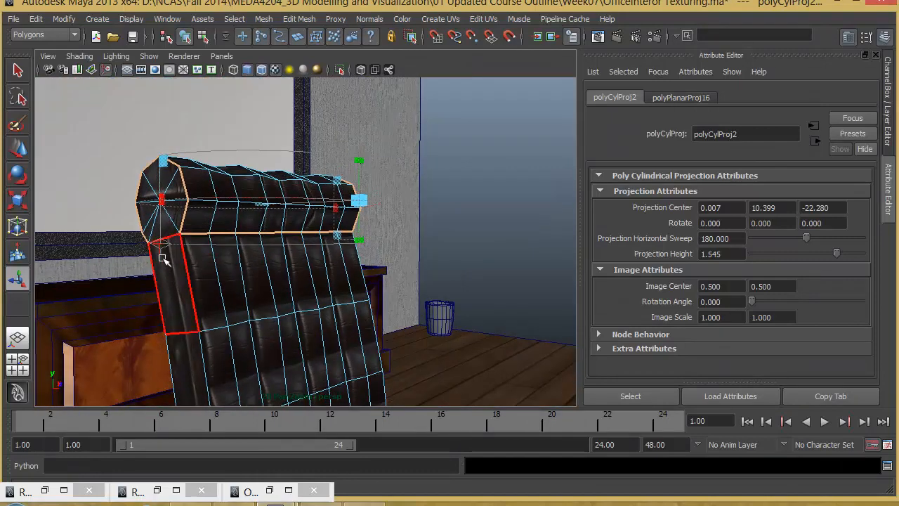
- Rotate the headrest's cylindrical projection about the Z axis to about -88.39 degrees
click(159, 245)
alt+drag(163, 248, 219, 257)
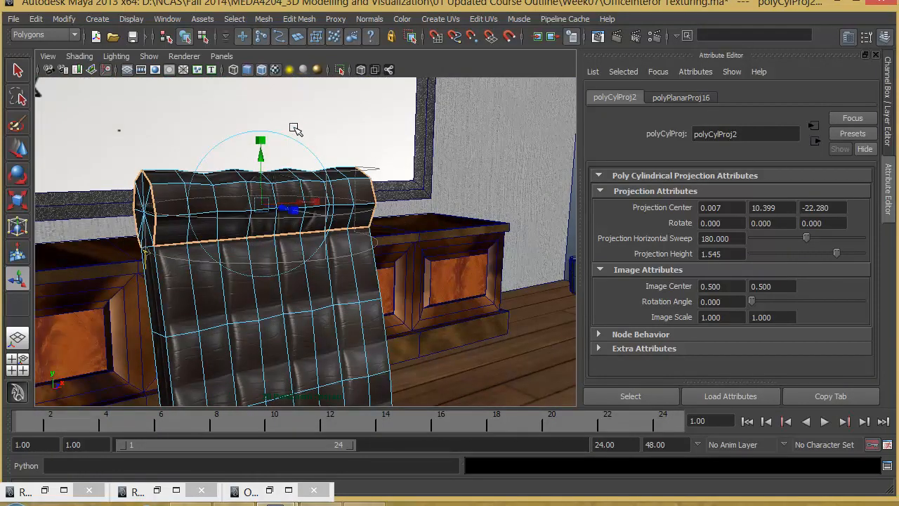
click(288, 134)
alt+drag(294, 146, 319, 179)
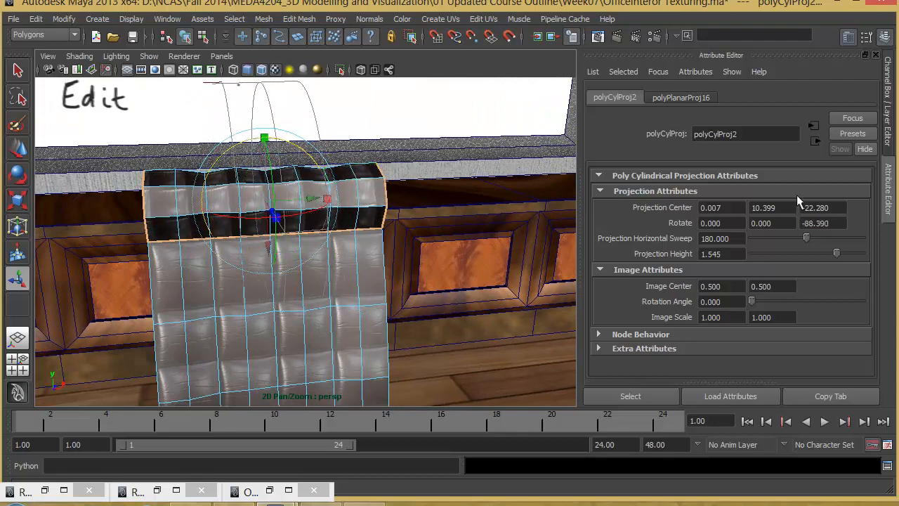
double_click(827, 207)
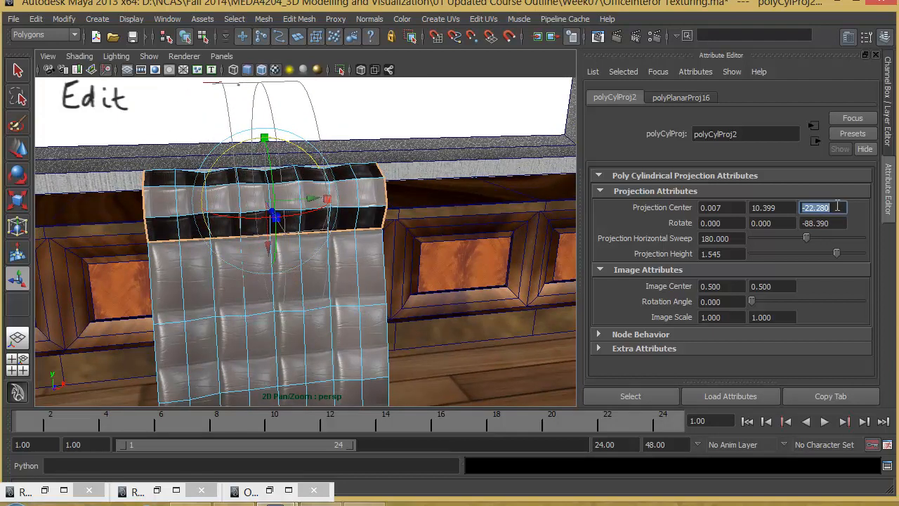
text(0)
key(Return)
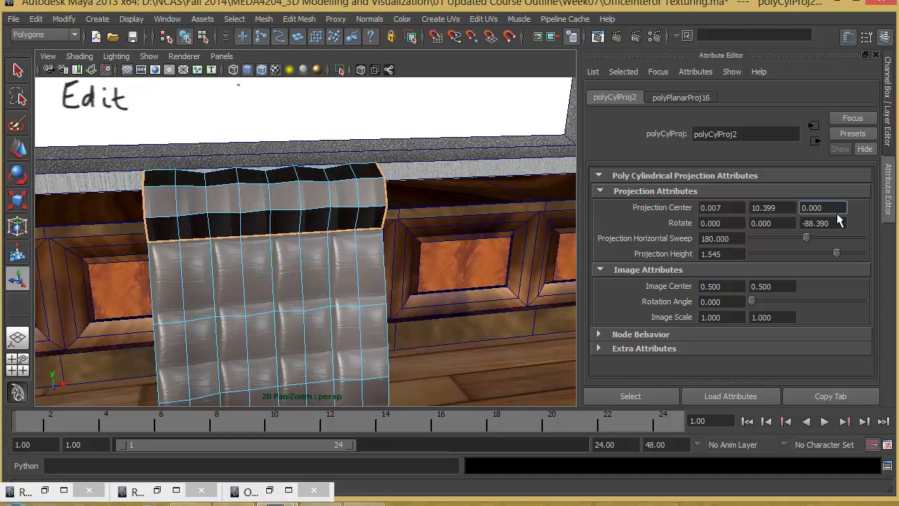
key(ctrl+z)
key(ctrl+z)
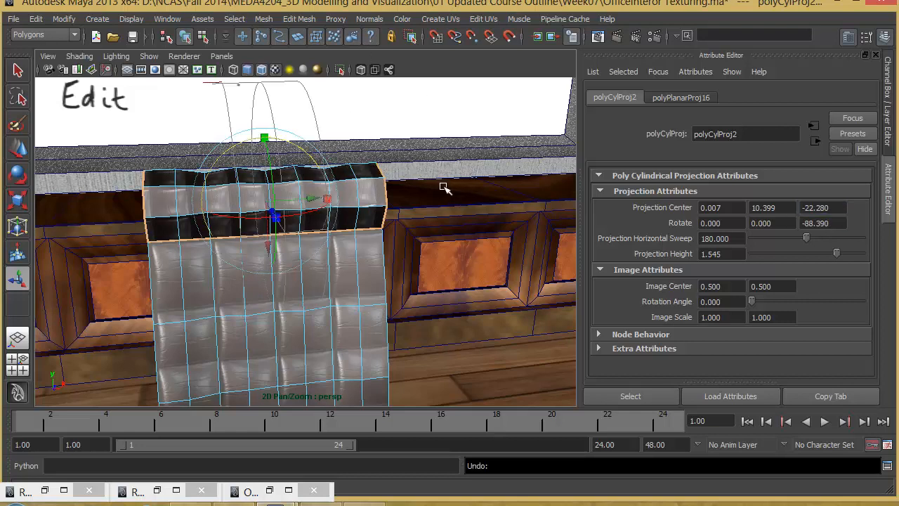
- Set the Z rotation of the headrest's cylindrical projection to 90 degrees
double_click(820, 222)
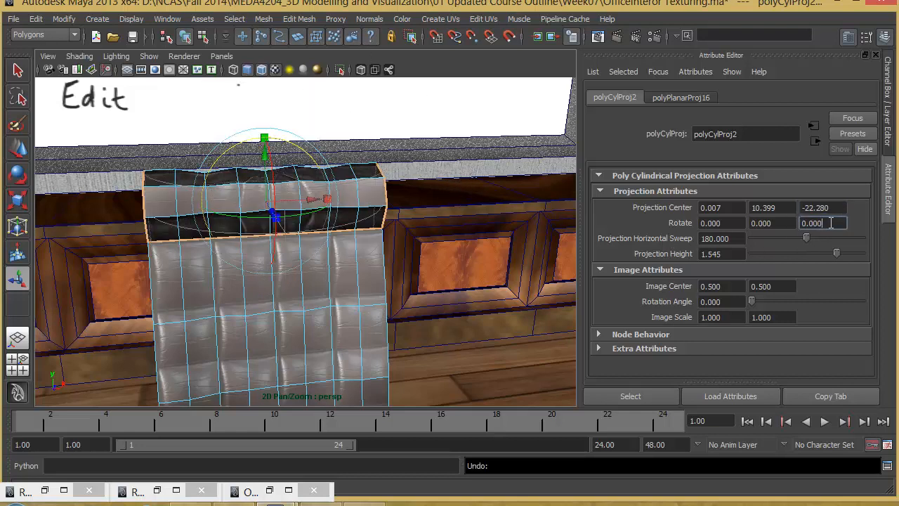
key(Return)
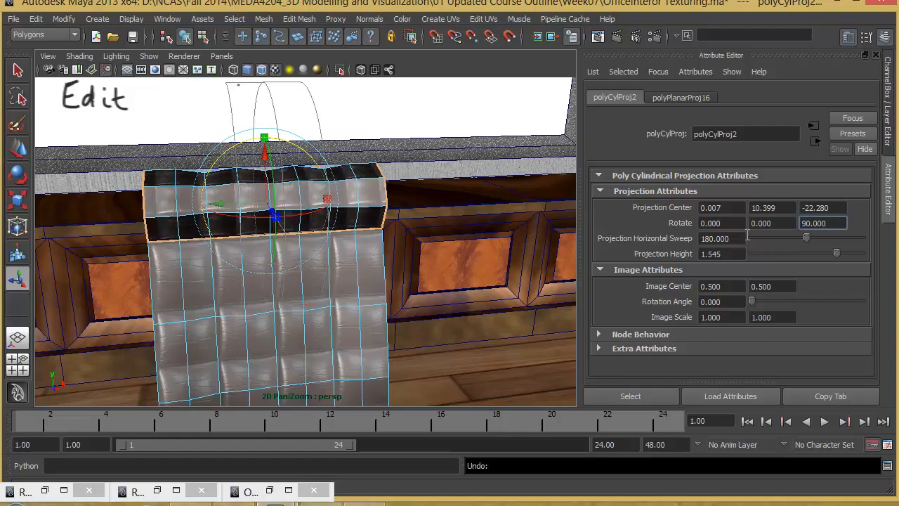
alt+drag(294, 330, 408, 243)
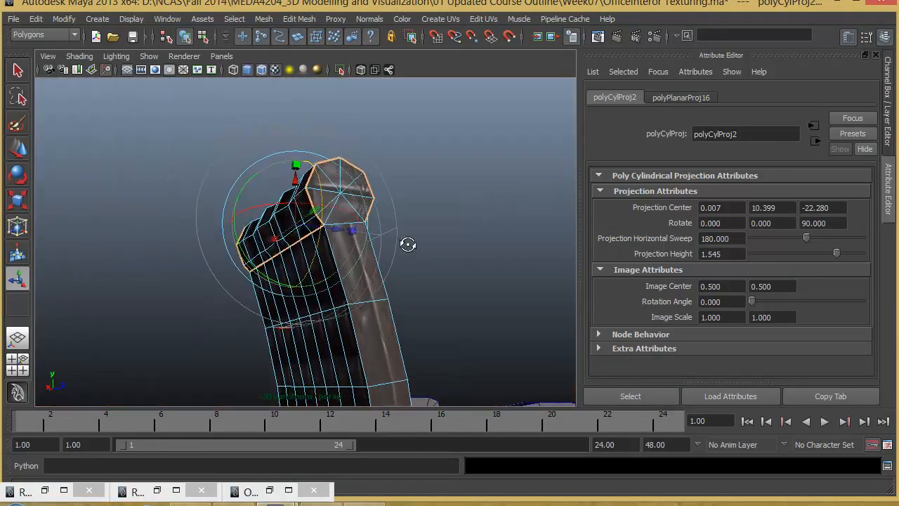
- Adjust the headrest's cylindrical projection to a height of 2.496, a horizontal sweep of about 269.45 and a Y rotation of about 21.6 degrees
alt+drag(297, 335, 233, 303)
click(277, 326)
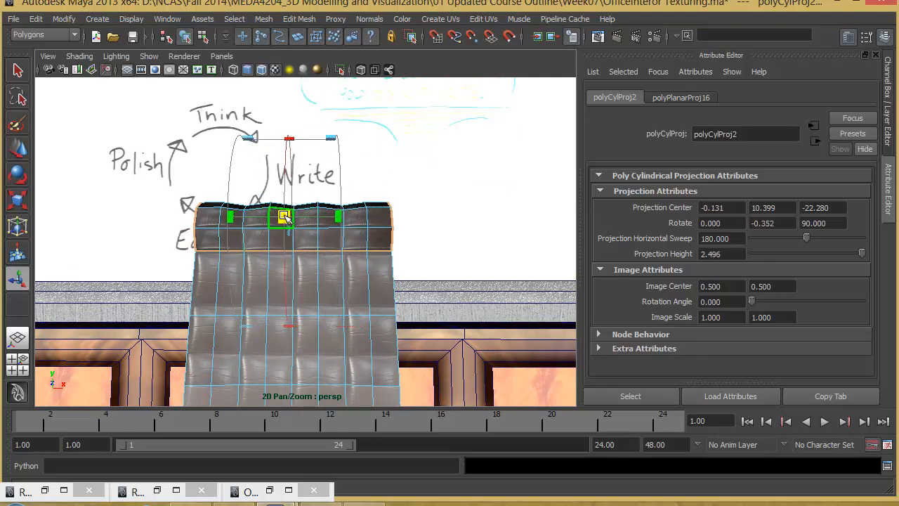
drag(284, 214, 284, 214)
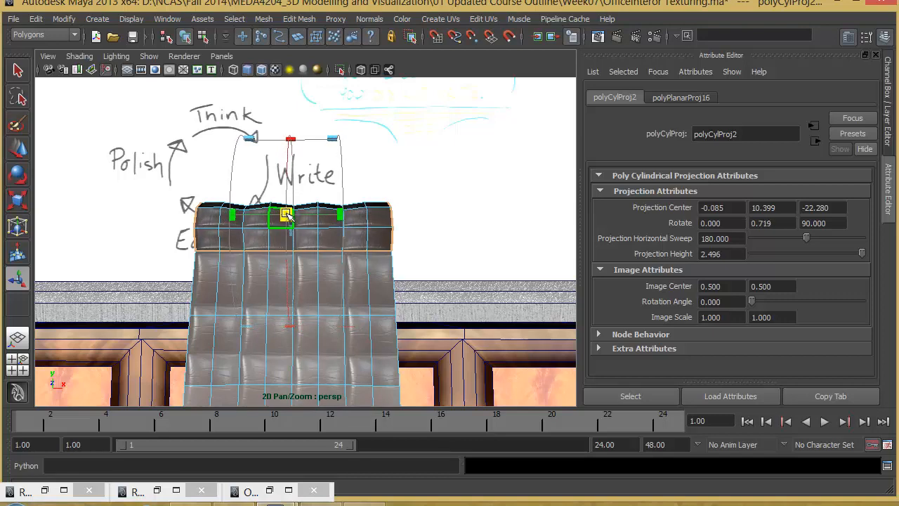
drag(289, 213, 291, 211)
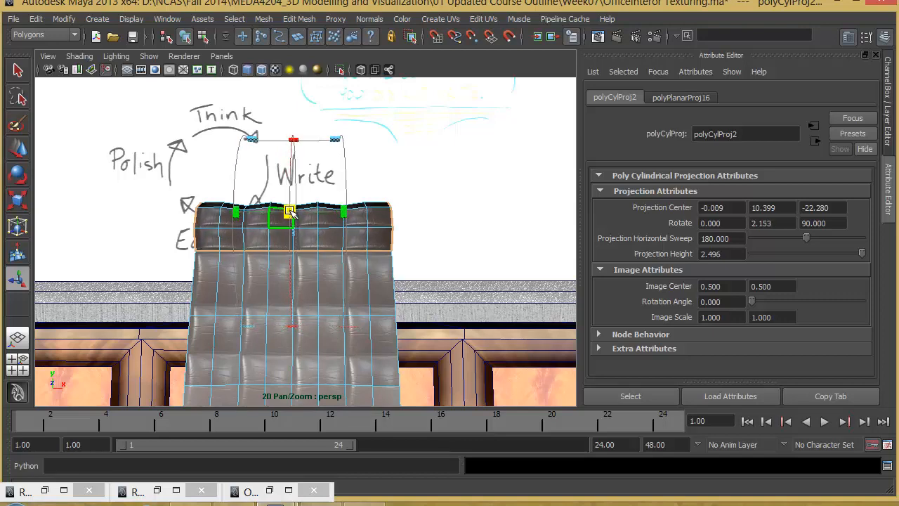
alt+drag(275, 250, 247, 152)
alt+drag(314, 218, 295, 184)
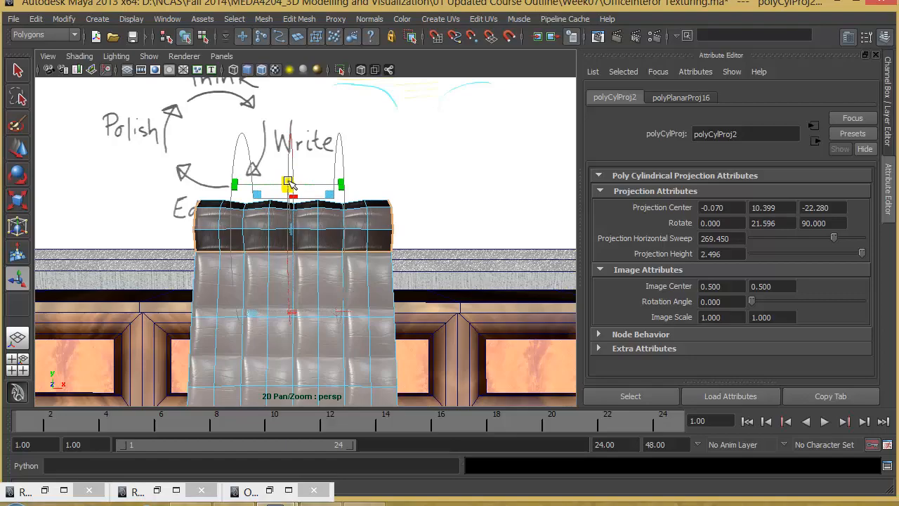
alt+right_drag(422, 260, 215, 286)
alt+drag(215, 286, 325, 302)
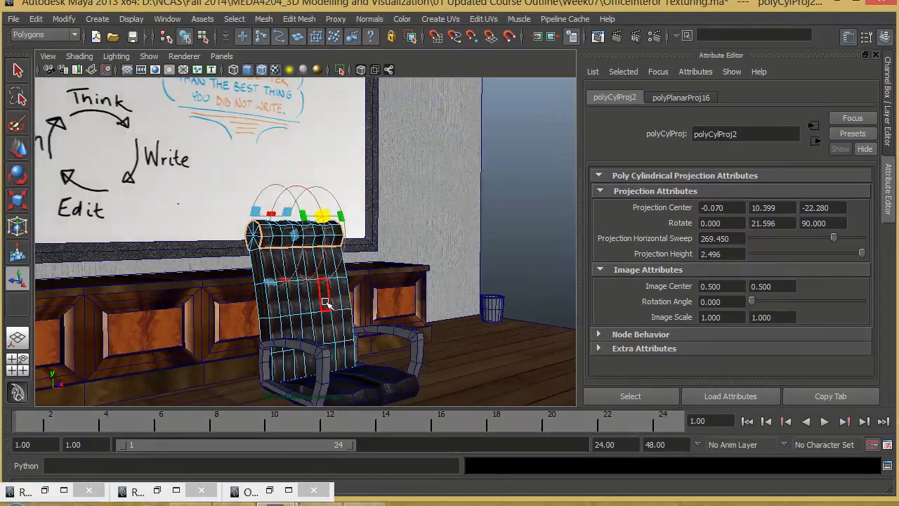
right_drag(325, 298, 318, 338)
alt+drag(341, 337, 327, 357)
alt+right_drag(327, 358, 367, 291)
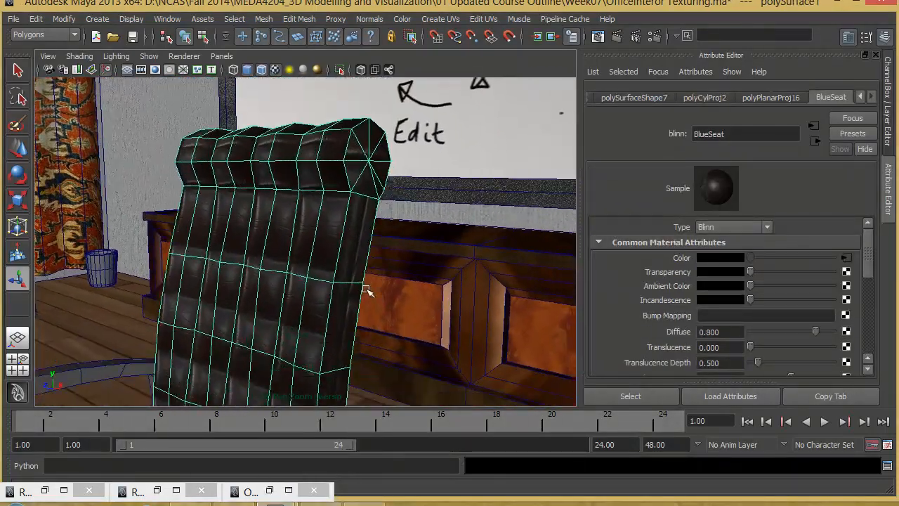
- Select the side faces of the backrest, including the headrest's end caps, in the side view
alt+drag(368, 290, 283, 351)
key(space)
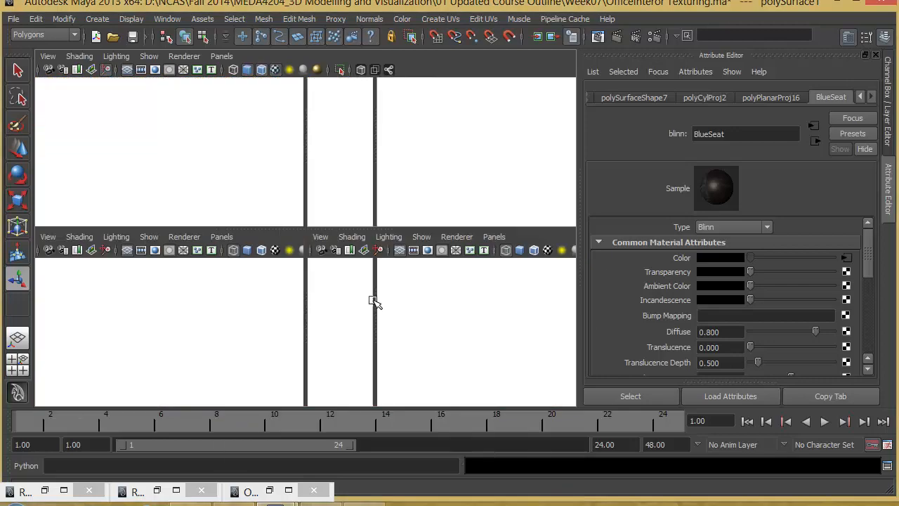
key(space)
alt+right_drag(431, 347, 534, 330)
alt+middle_drag(534, 330, 281, 369)
alt+right_drag(281, 369, 419, 319)
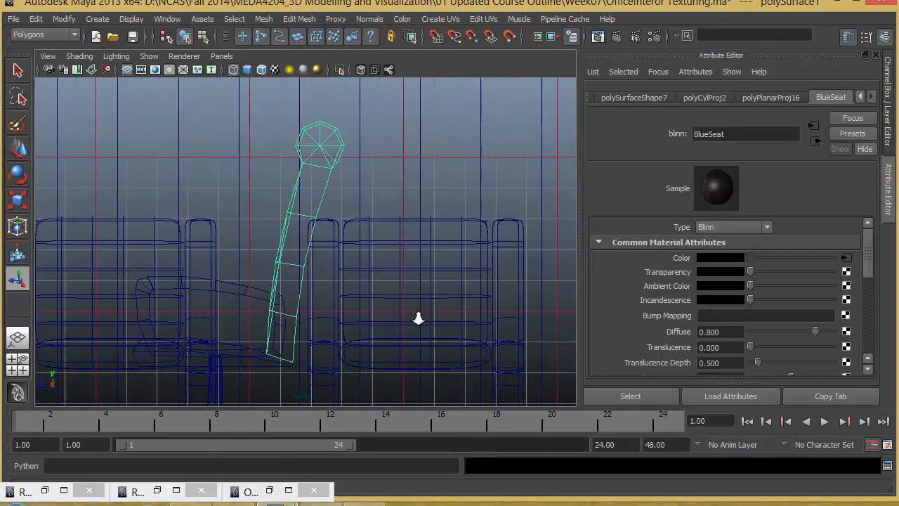
alt+middle_drag(492, 309, 549, 319)
alt+right_drag(482, 295, 524, 275)
right_drag(384, 149, 383, 167)
click(394, 155)
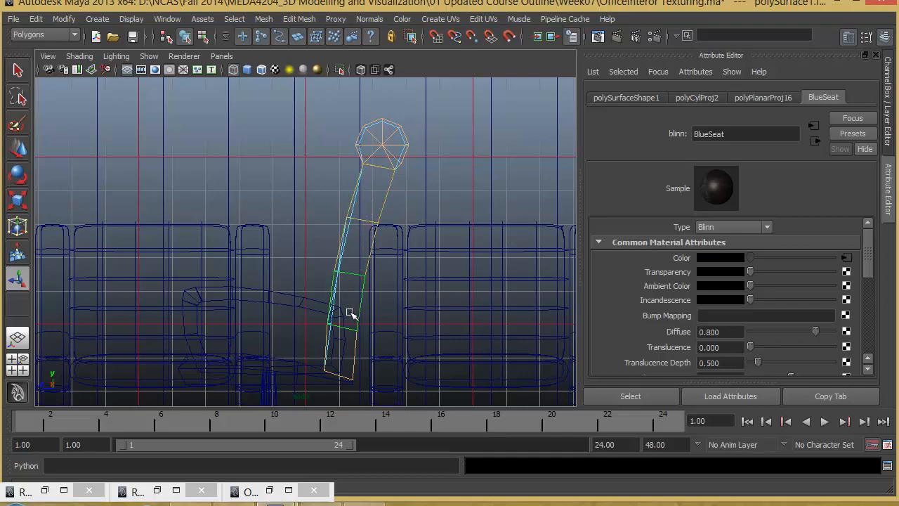
- Assign a new Blinn material named SeatSide to the selected side faces in the perspective view
key(space)
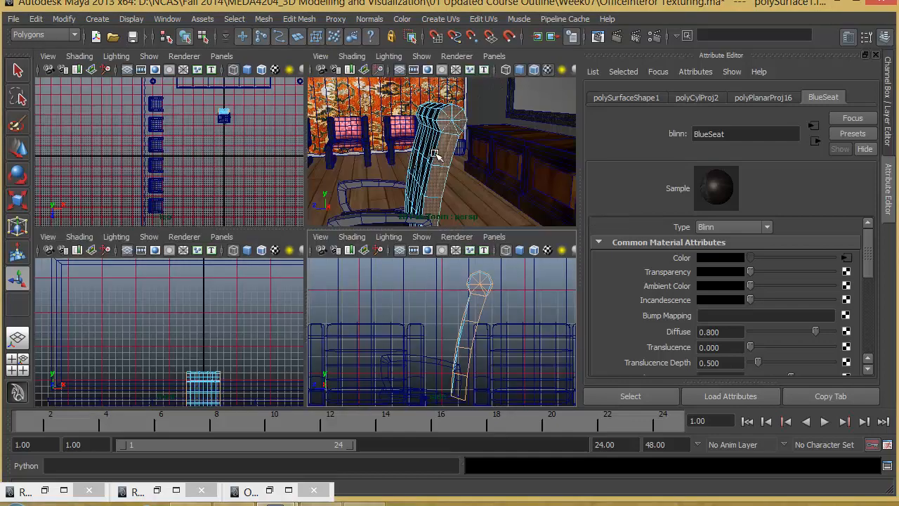
key(space)
alt+drag(318, 229, 369, 199)
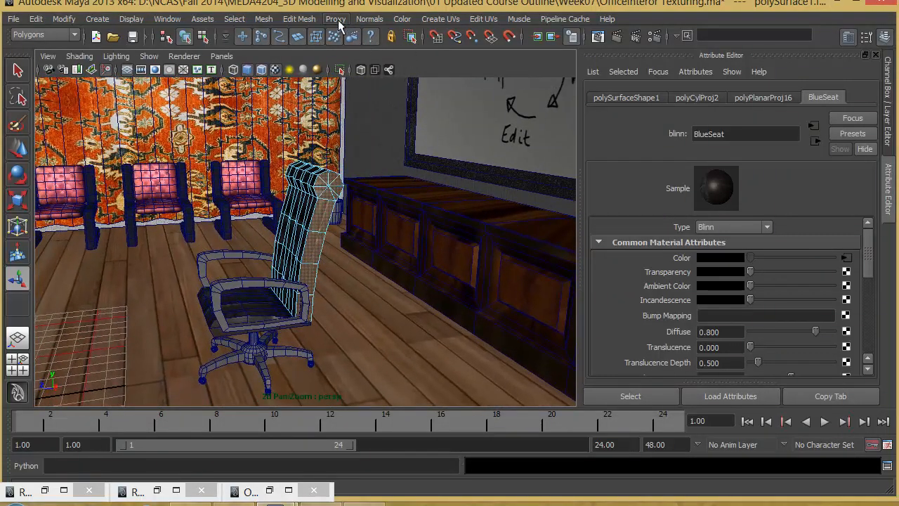
alt+drag(322, 231, 387, 209)
scroll(375, 235, up, 3)
scroll(393, 196, up, 2)
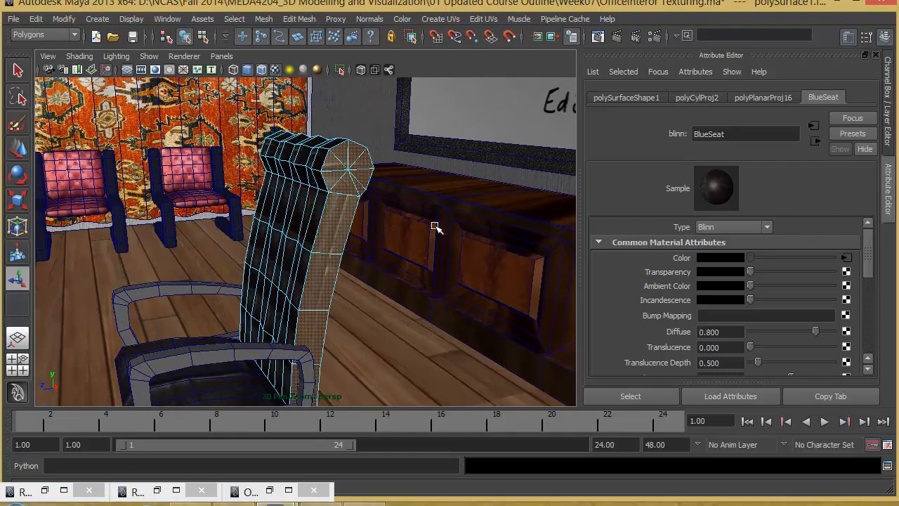
alt+drag(175, 282, 178, 264)
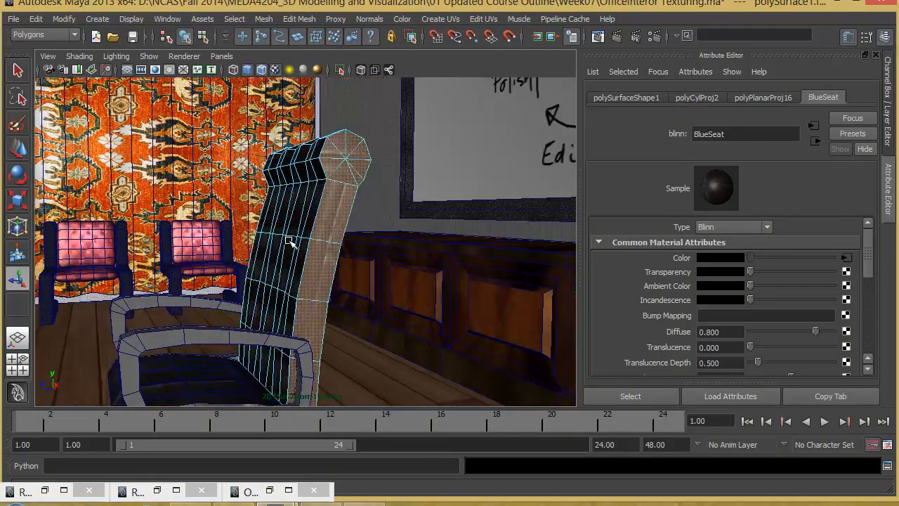
alt+drag(422, 282, 342, 167)
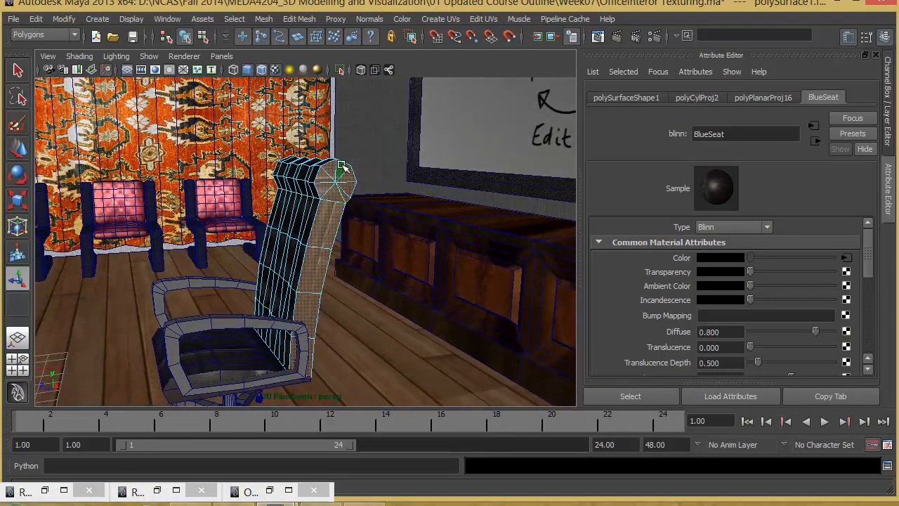
right_drag(342, 166, 360, 369)
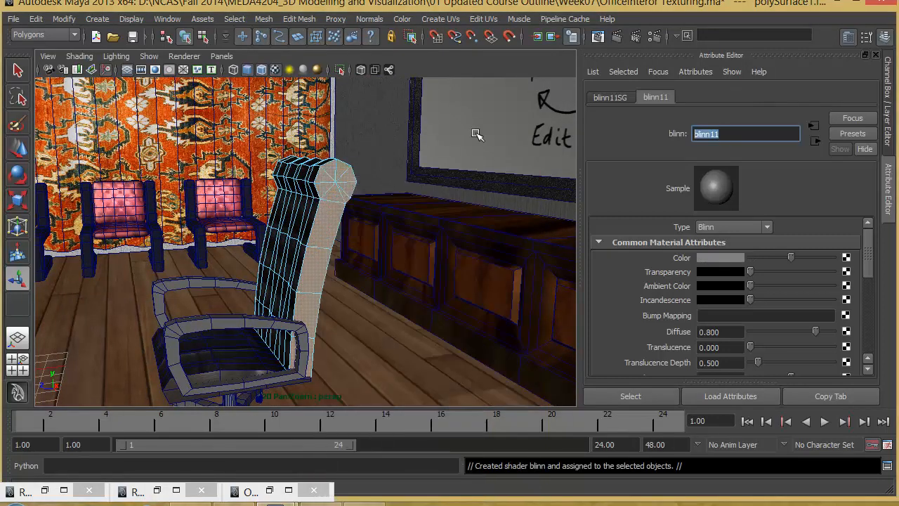
text(SeatSide)
key(Return)
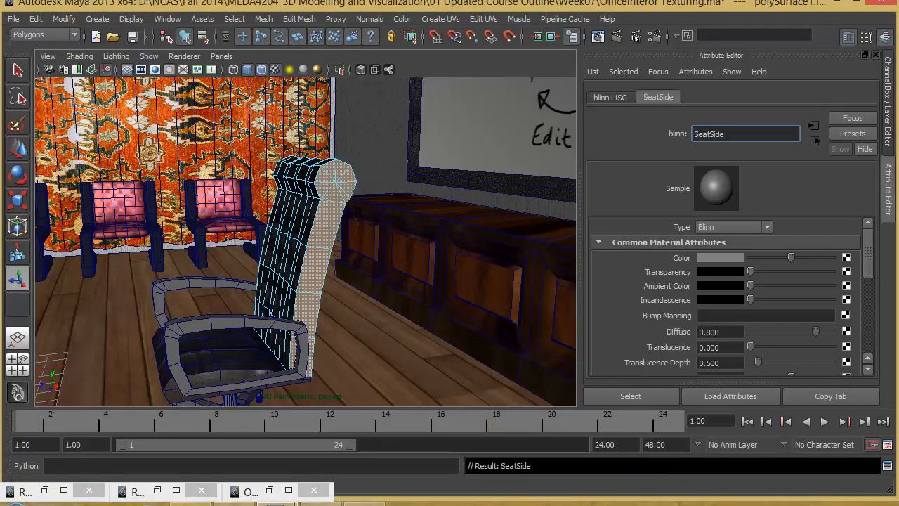
- Apply black-leather-texture-seamless.jpg as a file texture to the SeatSide material's color
click(846, 258)
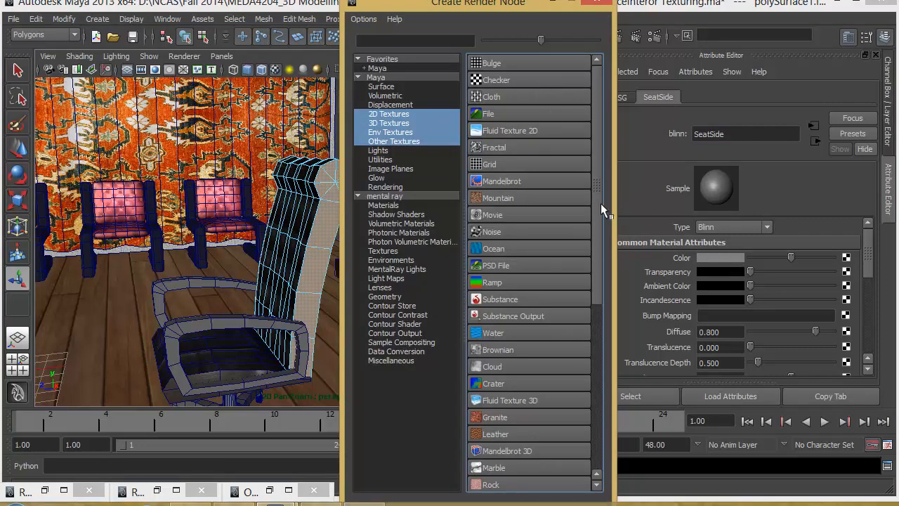
click(488, 113)
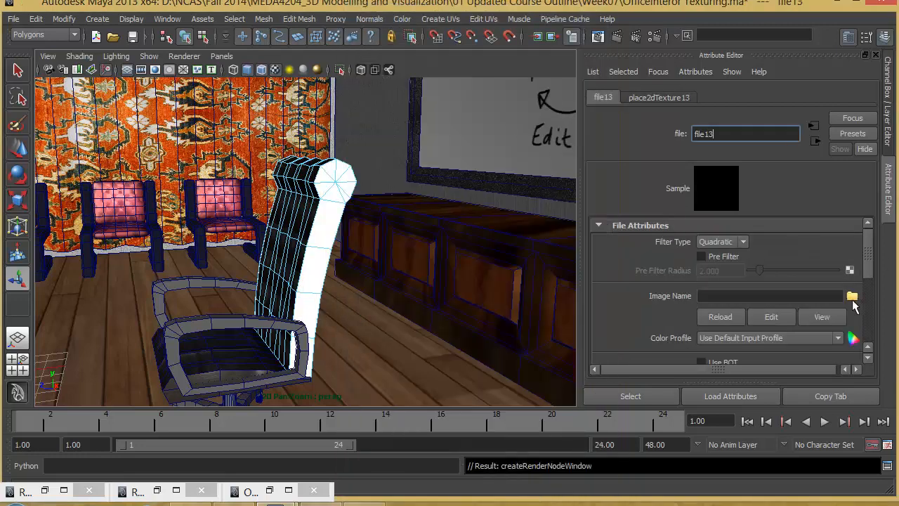
click(852, 297)
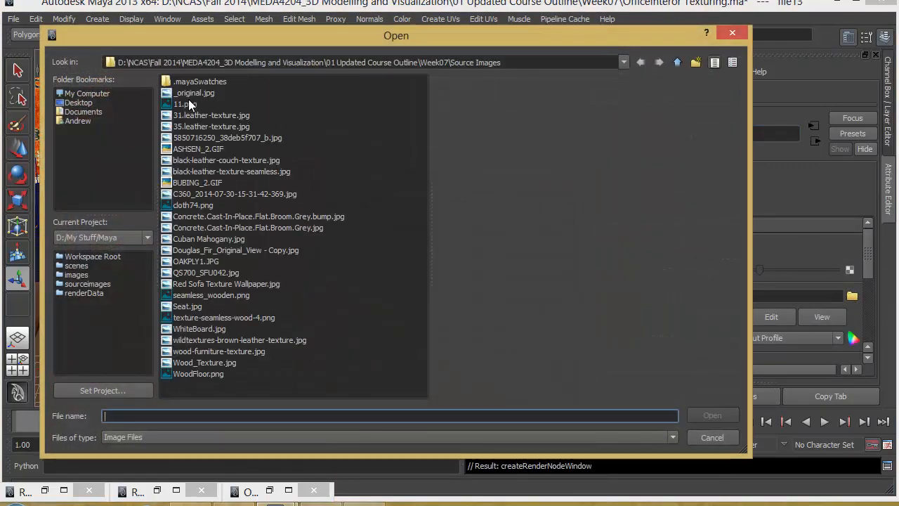
click(190, 95)
click(190, 105)
key(Down)
key(Down)
key(Down)
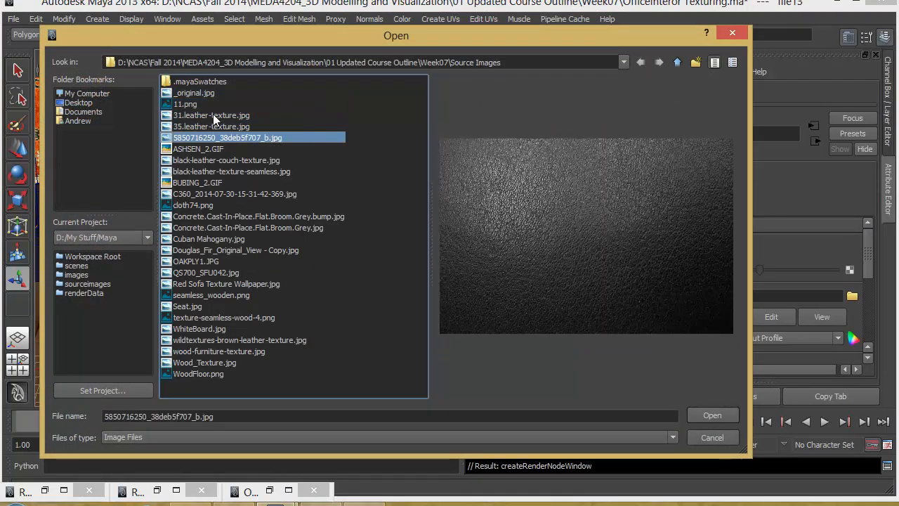
key(Down)
key(Down)
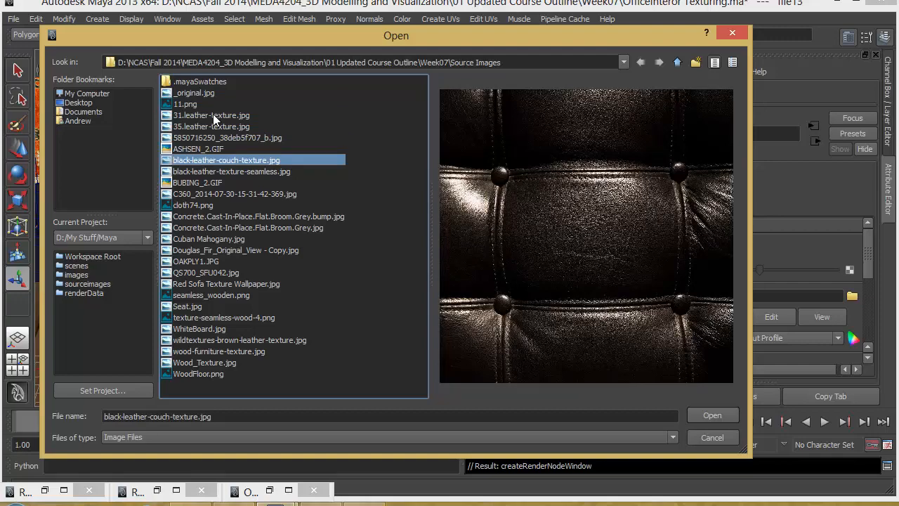
key(Down)
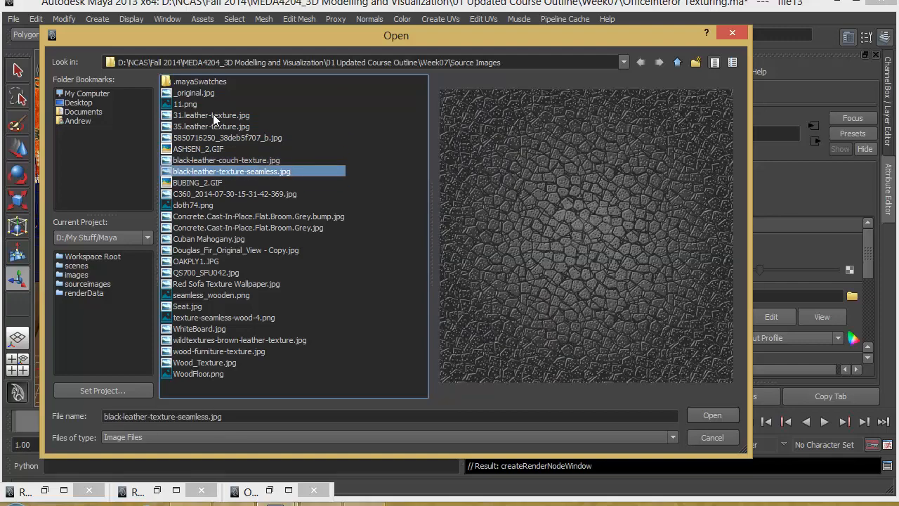
key(Return)
alt+right_drag(302, 281, 377, 287)
alt+drag(377, 287, 378, 284)
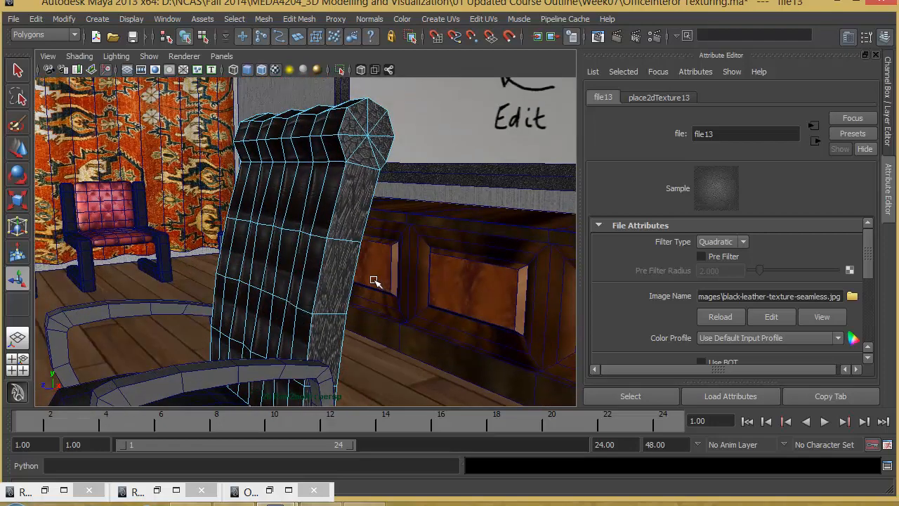
- Reselect the side faces of the backrest and the headrest's end caps in the side view
alt+right_drag(435, 206, 341, 231)
key(space)
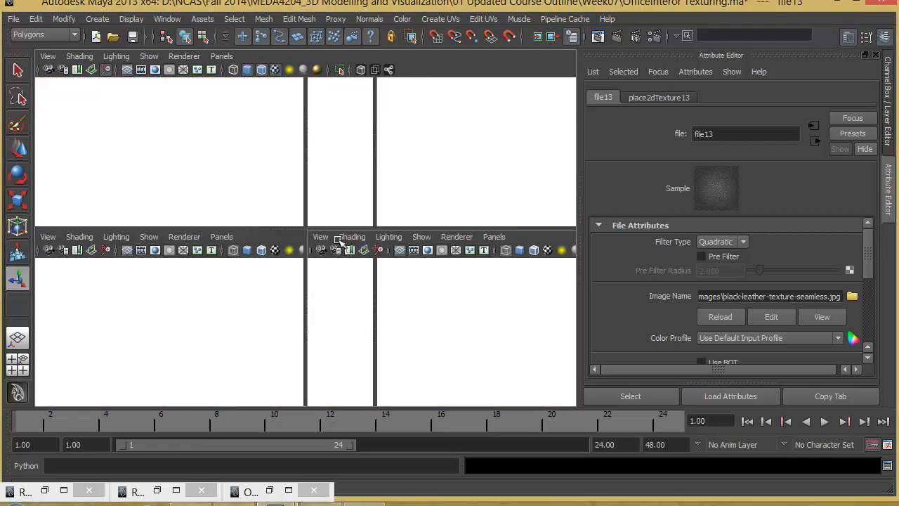
key(space)
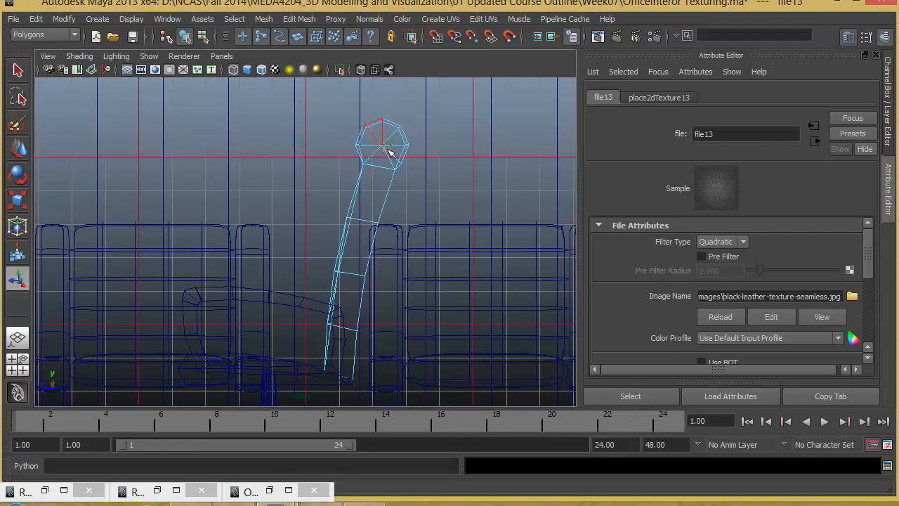
click(366, 206)
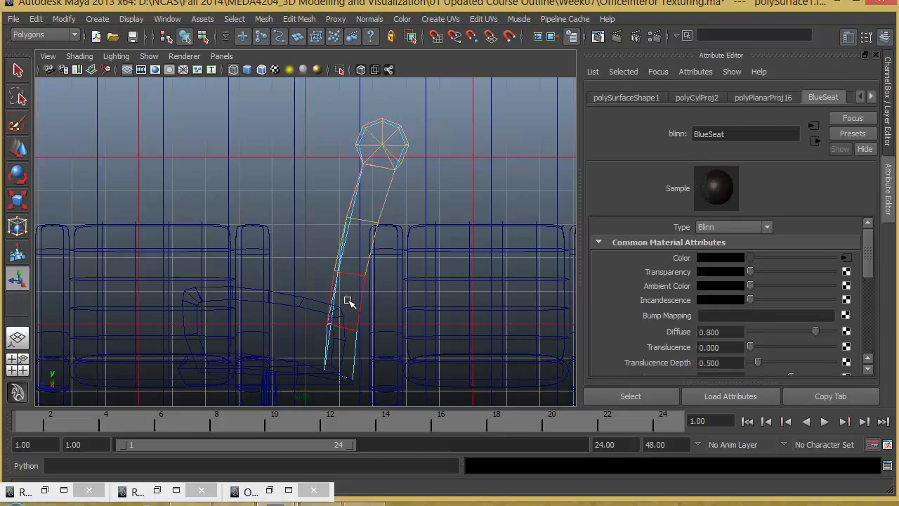
key(space)
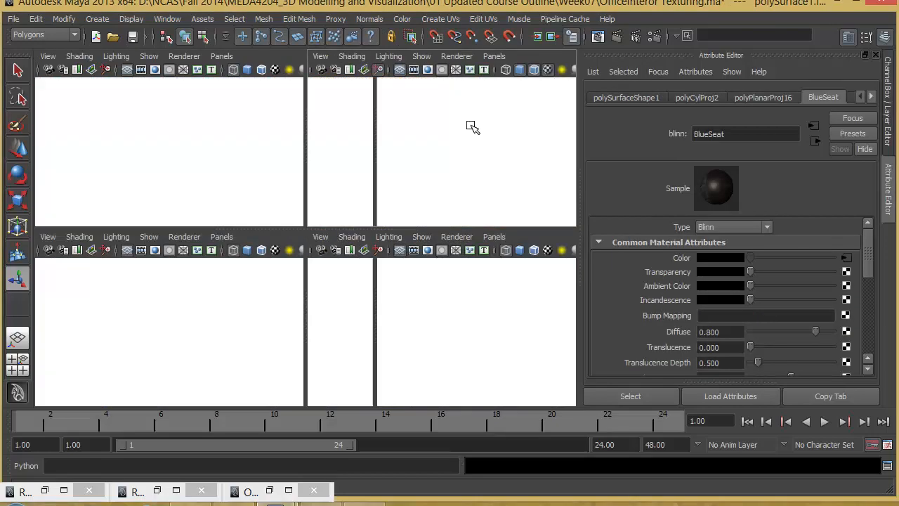
- Apply planar mapping projected from the X axis to the selected side faces
key(space)
alt+drag(416, 201, 404, 199)
click(441, 19)
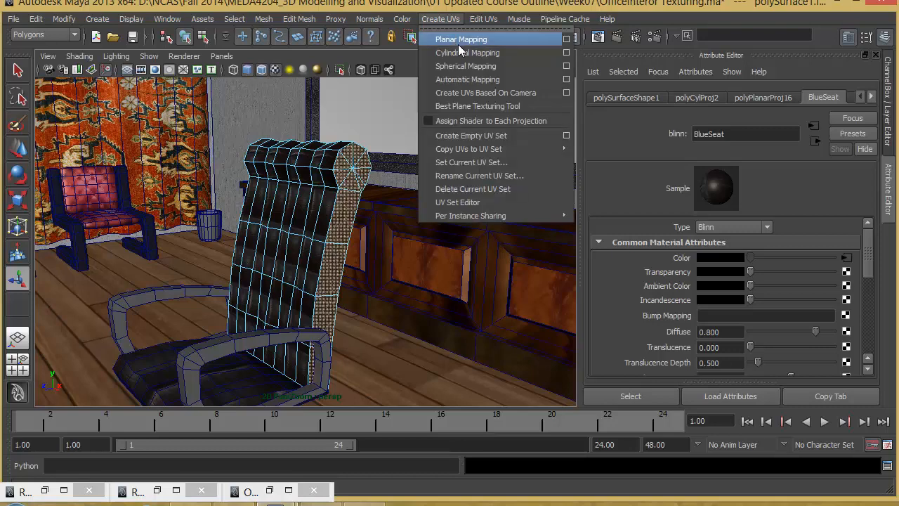
click(566, 38)
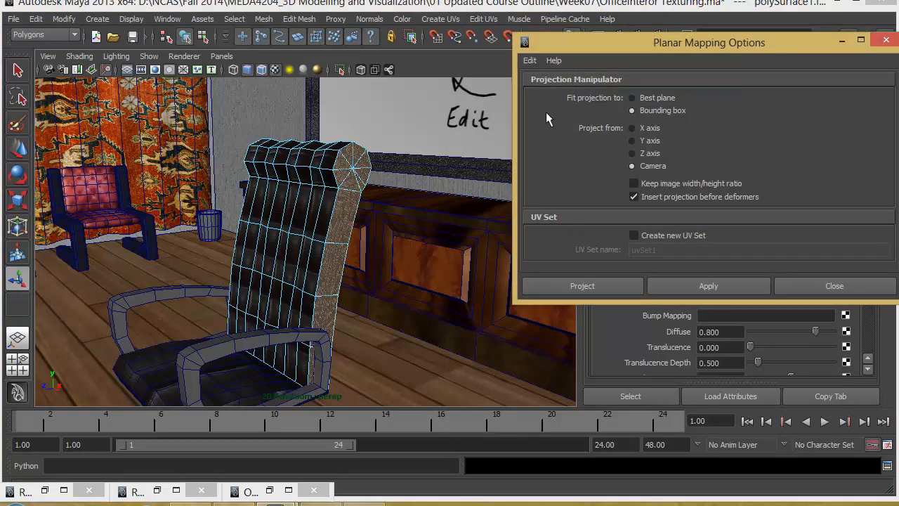
click(644, 129)
click(597, 285)
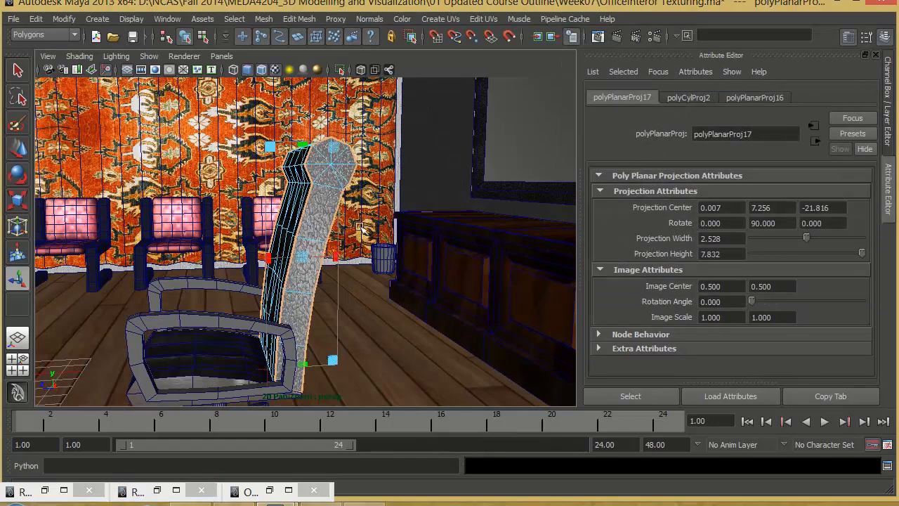
- Scale the side faces' planar projection down to about 1.178 wide and 1.067 high, ending with the faces deselected
drag(345, 258, 422, 258)
drag(420, 147, 386, 291)
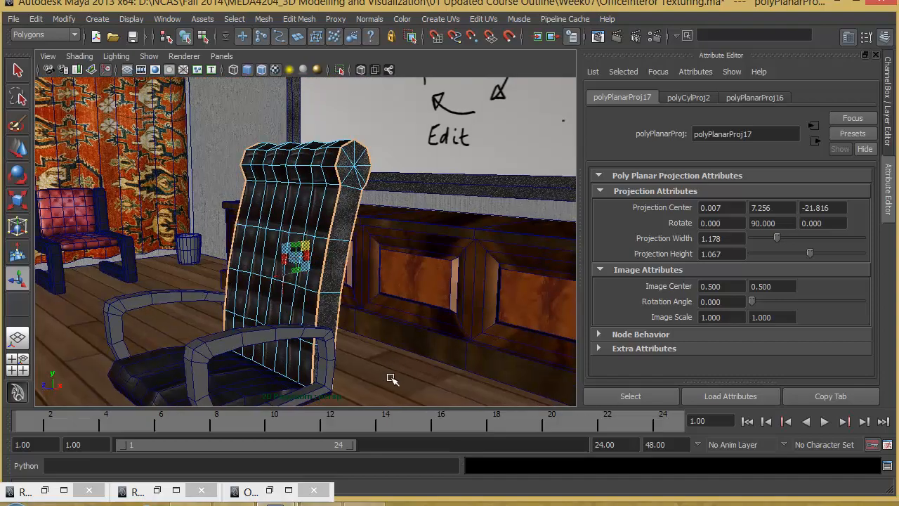
click(391, 377)
alt+drag(454, 347, 359, 241)
- Select all faces of the office chair's seat cushion with a selection box in the top view
click(295, 260)
right_click(360, 241)
right_drag(366, 268, 365, 273)
alt+right_drag(406, 278, 301, 250)
key(space)
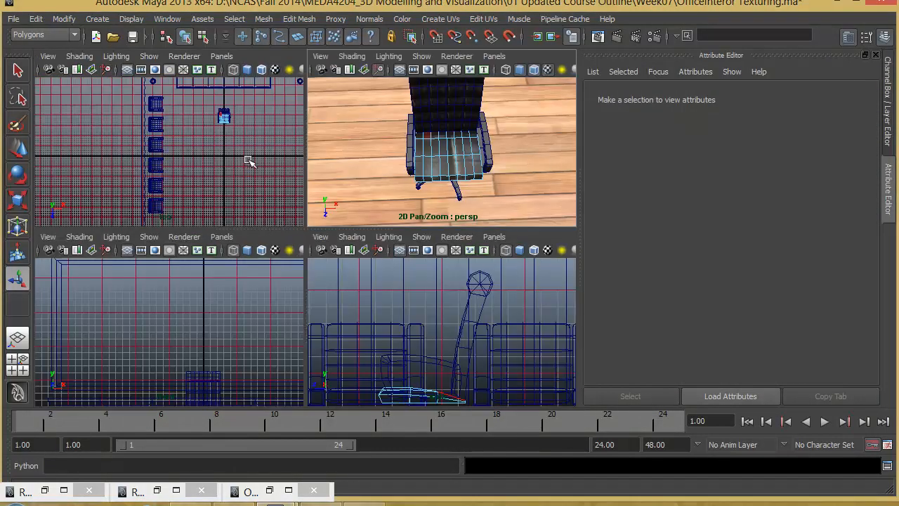
key(space)
key(f)
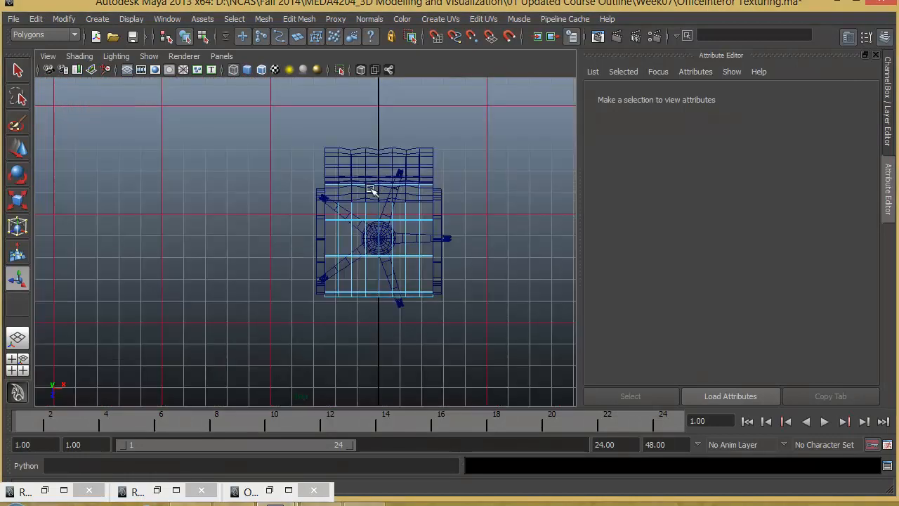
alt+right_drag(371, 190, 466, 253)
alt+middle_drag(466, 253, 441, 252)
drag(316, 167, 390, 286)
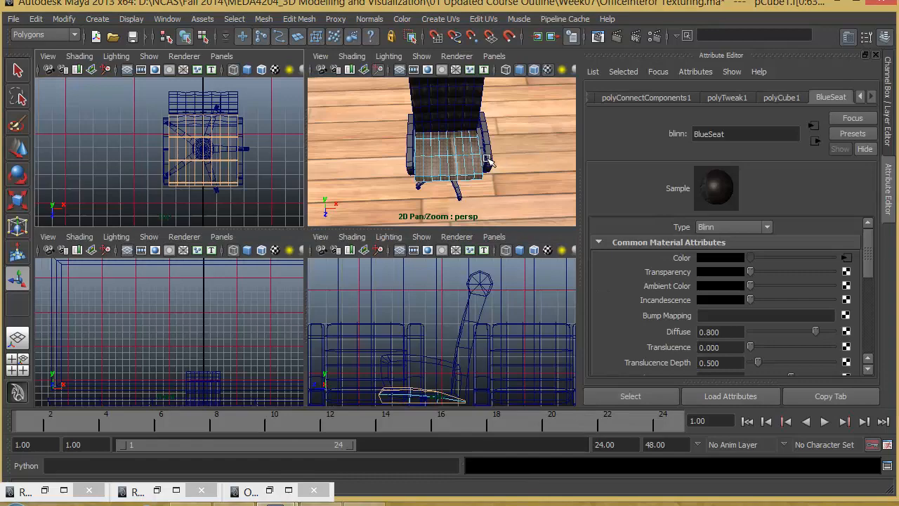
key(space)
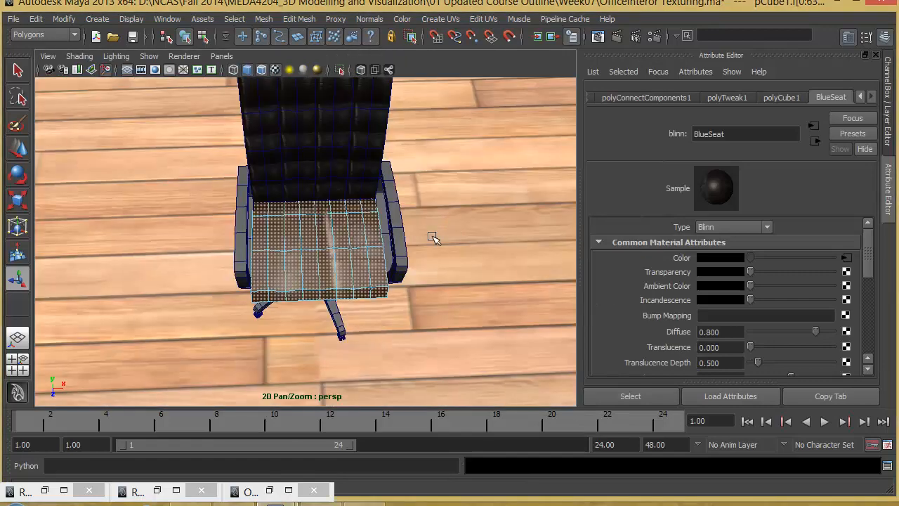
alt+drag(429, 235, 381, 196)
click(439, 20)
click(461, 39)
key(ctrl+z)
- Apply planar mapping projected from the Y axis, fitted to the bounding box, to the seat cushion faces
click(453, 18)
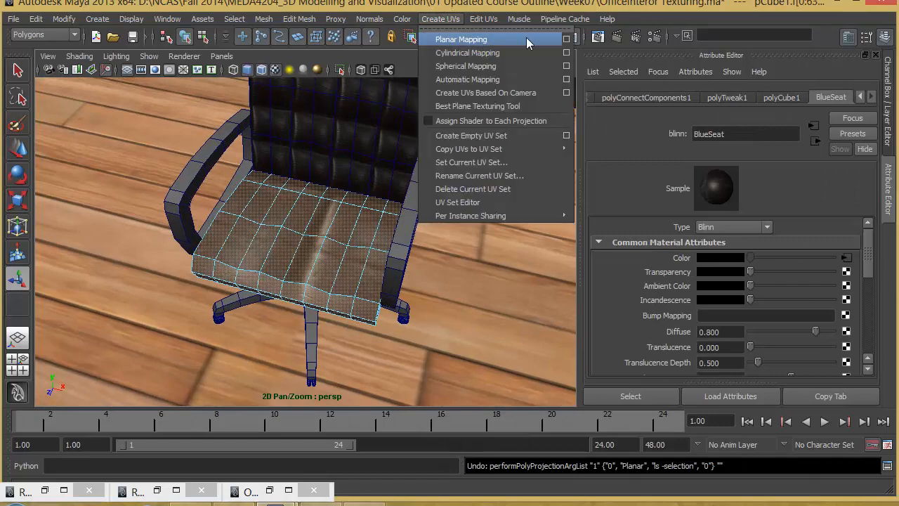
click(566, 39)
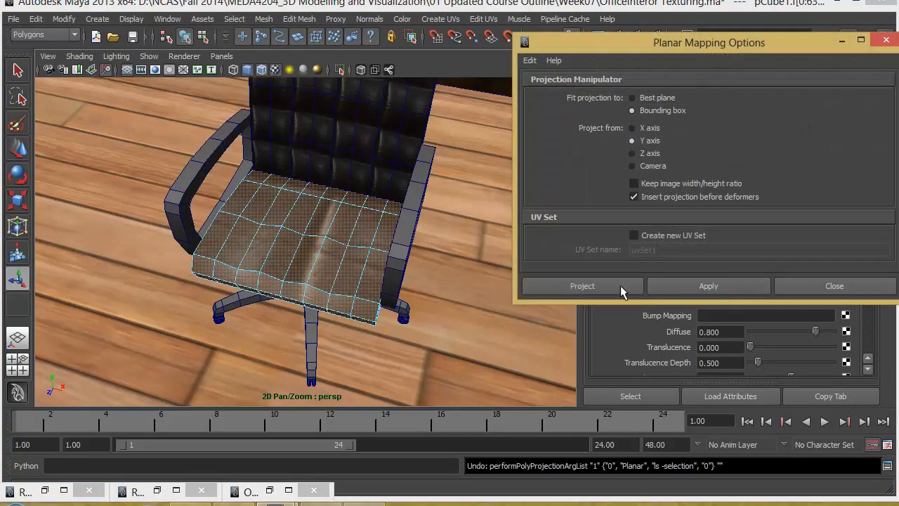
click(603, 289)
- Scale the seat's planar projection height down to about 2.788 and shift its center to about 0.034, 3.667, -18.997
alt+right_drag(295, 241, 344, 263)
alt+drag(344, 262, 345, 246)
alt+right_drag(346, 246, 331, 243)
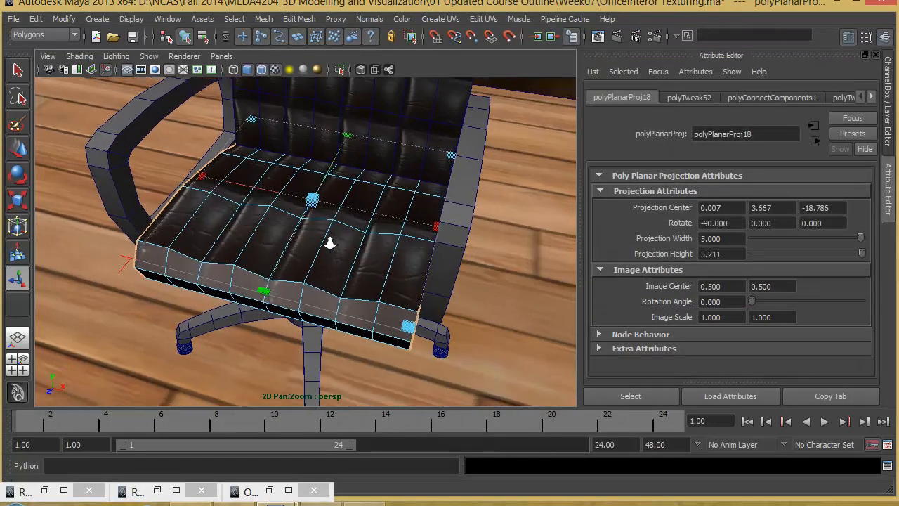
alt+drag(330, 243, 424, 240)
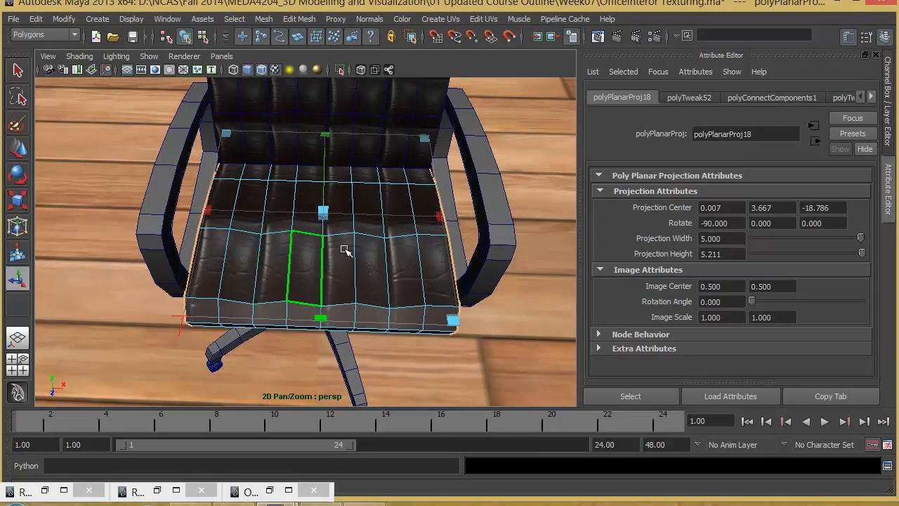
drag(322, 321, 310, 289)
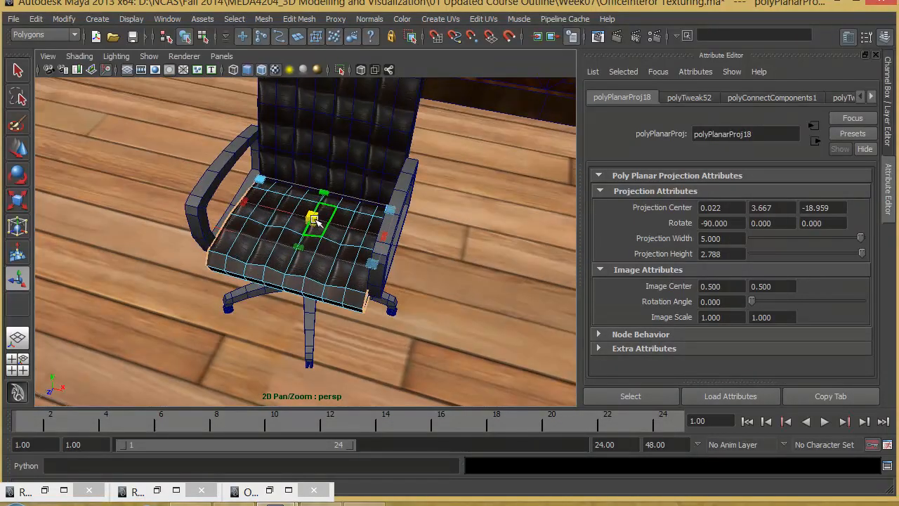
alt+drag(315, 220, 373, 269)
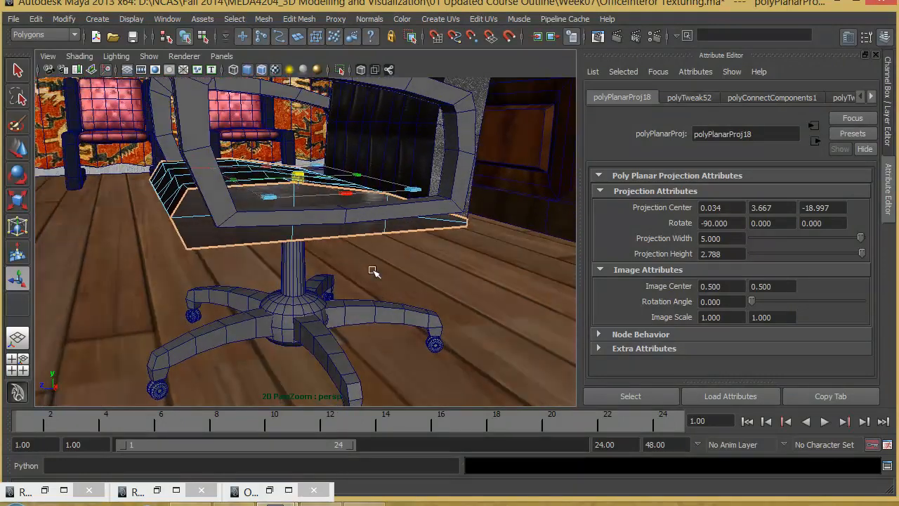
- Select the side faces of the seat cushion in the side view
right_drag(199, 226, 200, 254)
click(200, 203)
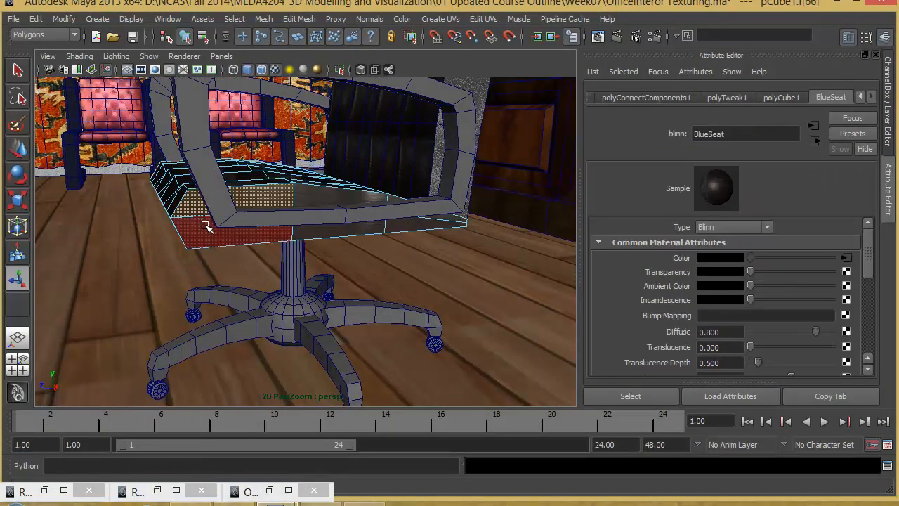
key(space)
key(space)
alt+middle_drag(269, 337, 261, 259)
alt+right_drag(295, 281, 372, 313)
click(203, 314)
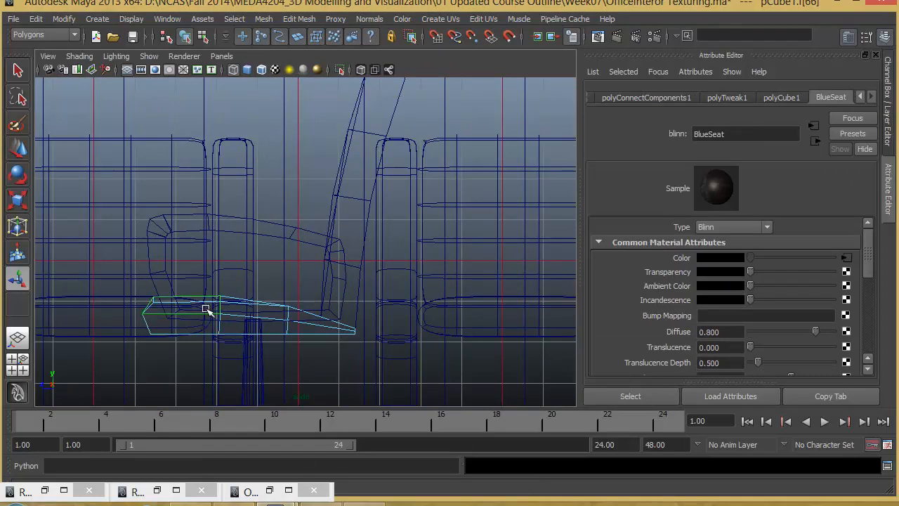
shift+click(297, 323)
key(space)
key(space)
alt+drag(344, 227, 443, 264)
- Assign the existing SeatSide material to the selected side faces of the seat cushion
click(480, 21)
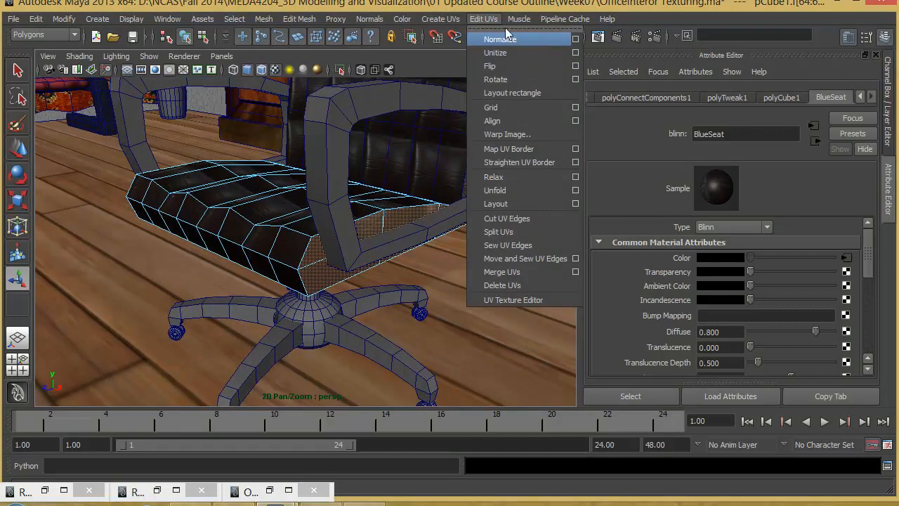
click(505, 29)
alt+drag(429, 242, 365, 225)
right_drag(364, 223, 471, 374)
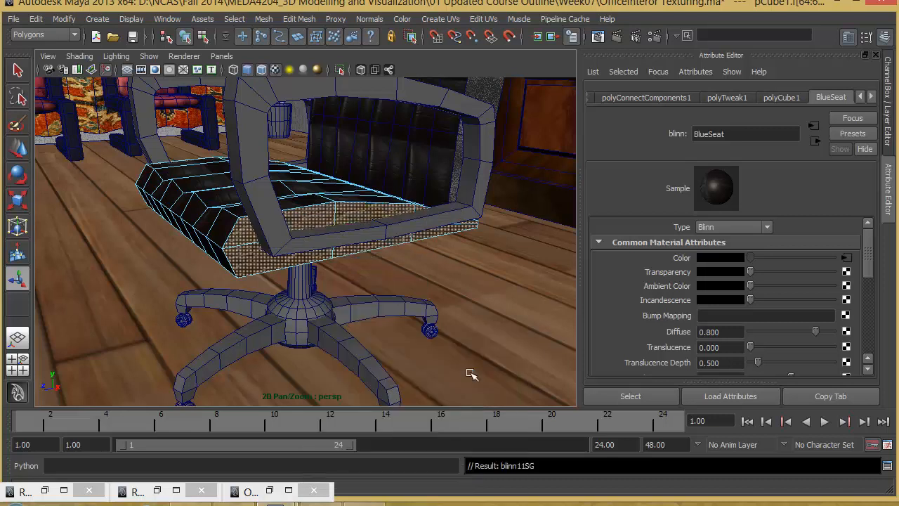
- Apply planar mapping projected from the X axis to the seat cushion's side faces
click(485, 18)
mouse_move(436, 21)
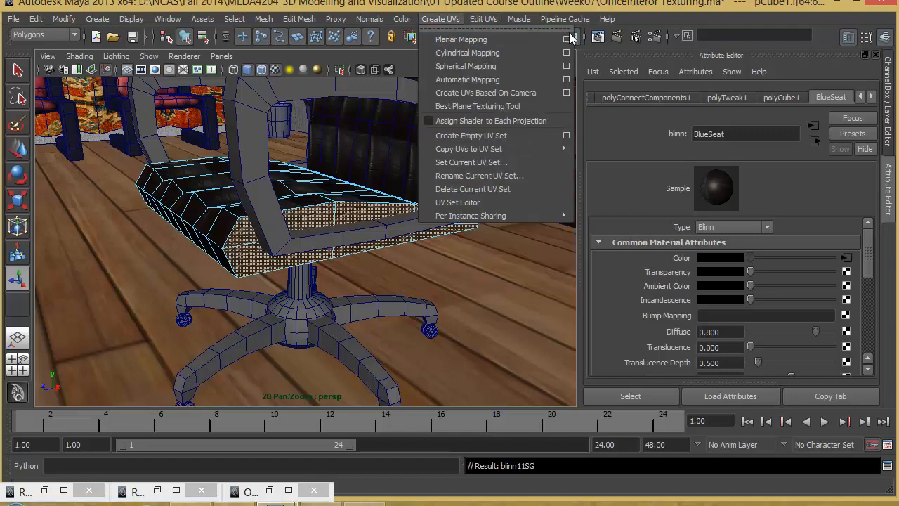
click(567, 40)
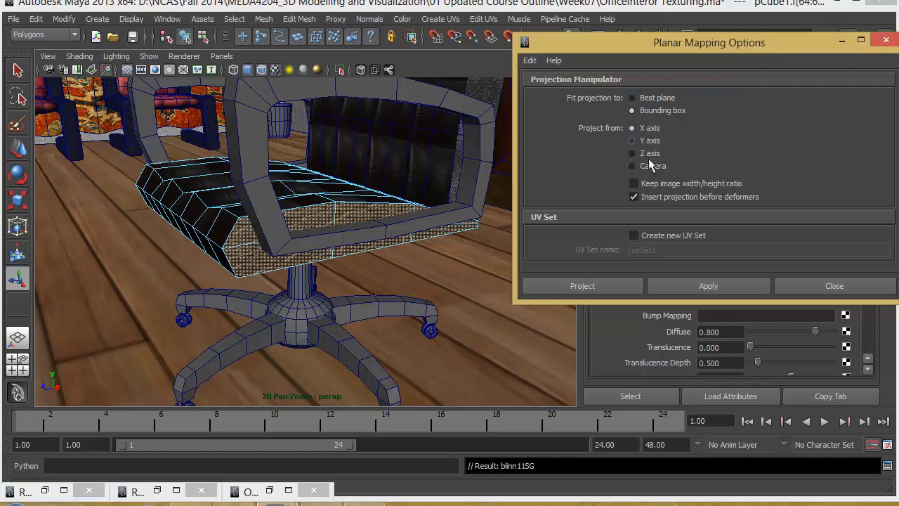
click(610, 287)
alt+drag(479, 285, 420, 283)
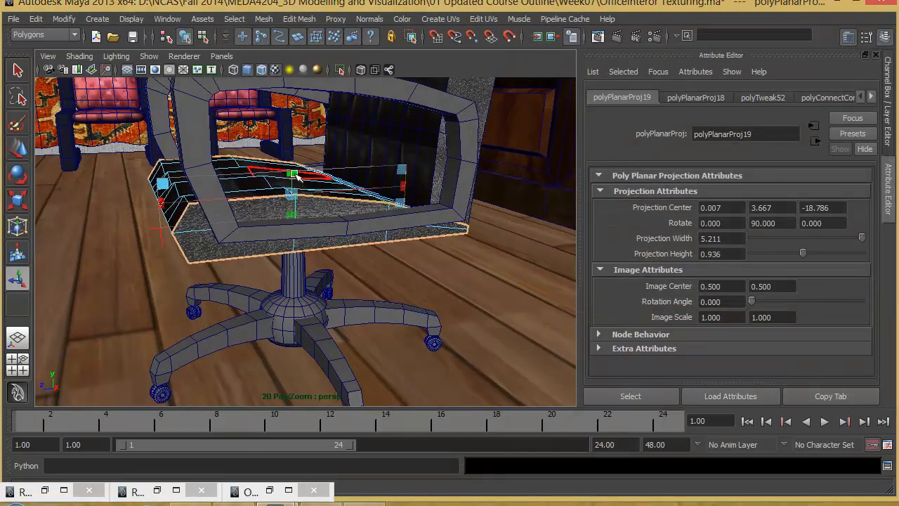
- Scale the seat sides' planar projection down to about 0.670 wide and 0.577 high
drag(292, 176, 467, 207)
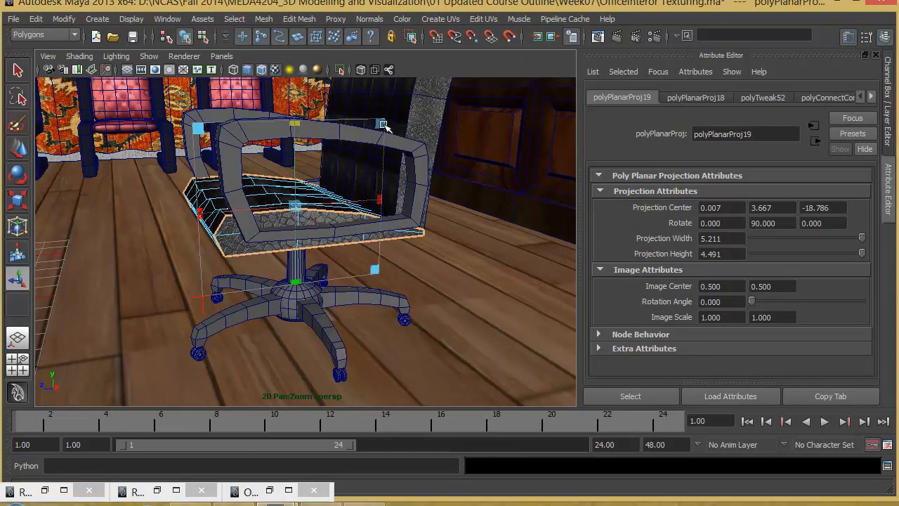
drag(383, 125, 361, 218)
scroll(357, 209, down, 5)
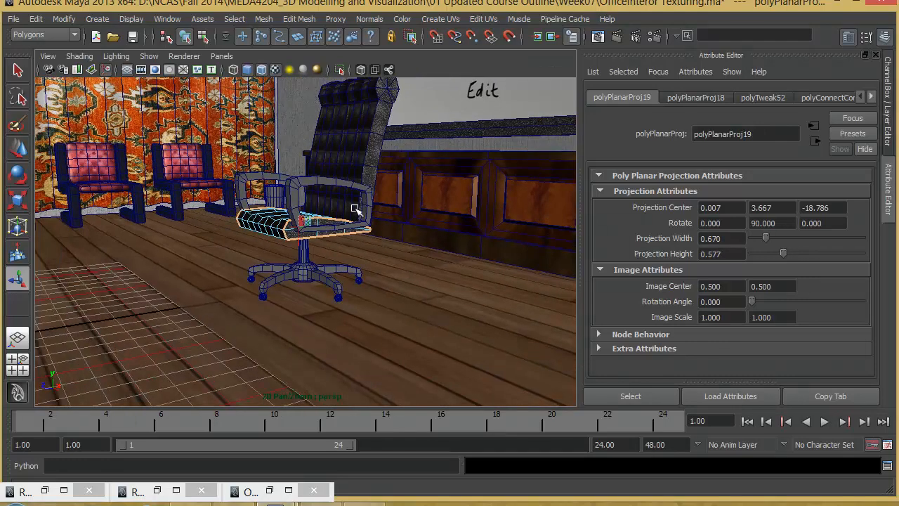
alt+middle_drag(357, 208, 373, 244)
alt+drag(373, 244, 418, 262)
- Return to object mode and turn on smooth mesh preview for the backrest, the seat cushion and both armrests
right_drag(366, 151, 350, 227)
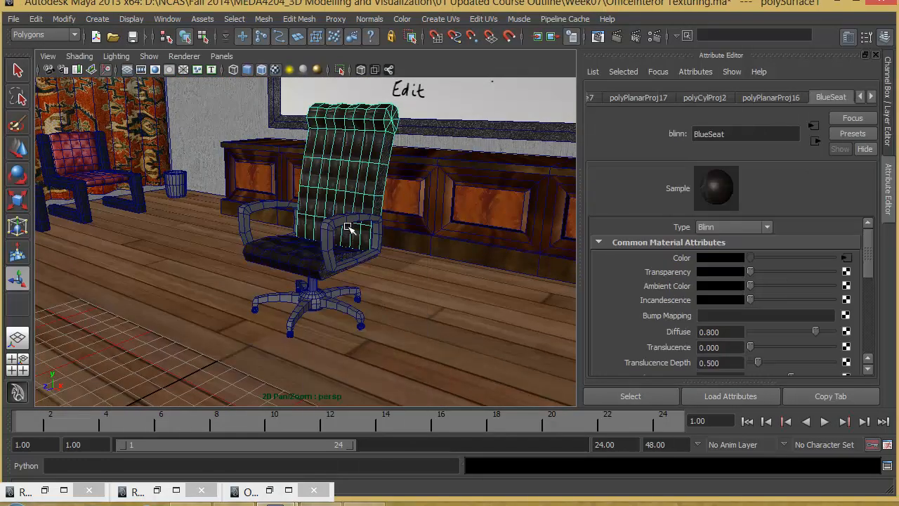
key(3)
click(306, 253)
key(3)
right_drag(301, 261, 283, 319)
click(259, 211)
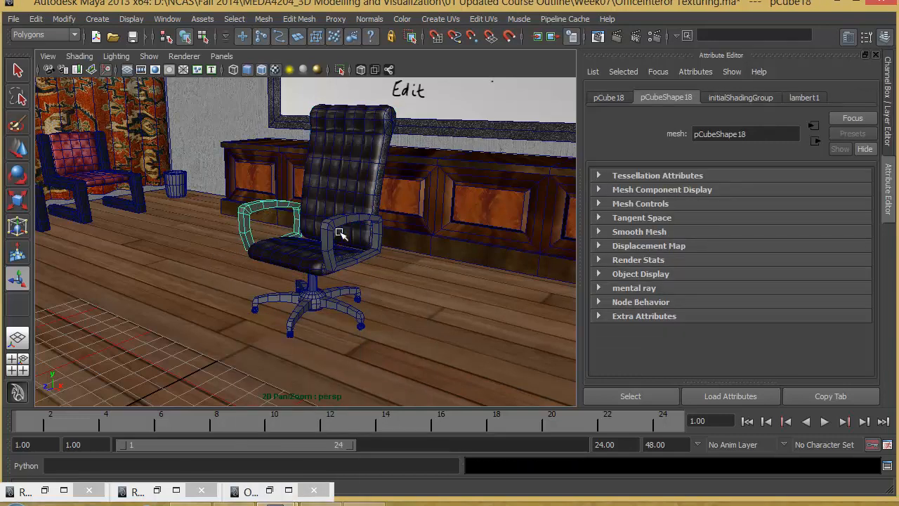
key(3)
click(340, 233)
key(3)
- Turn on smooth mesh preview for the legs of the chair's base
click(294, 317)
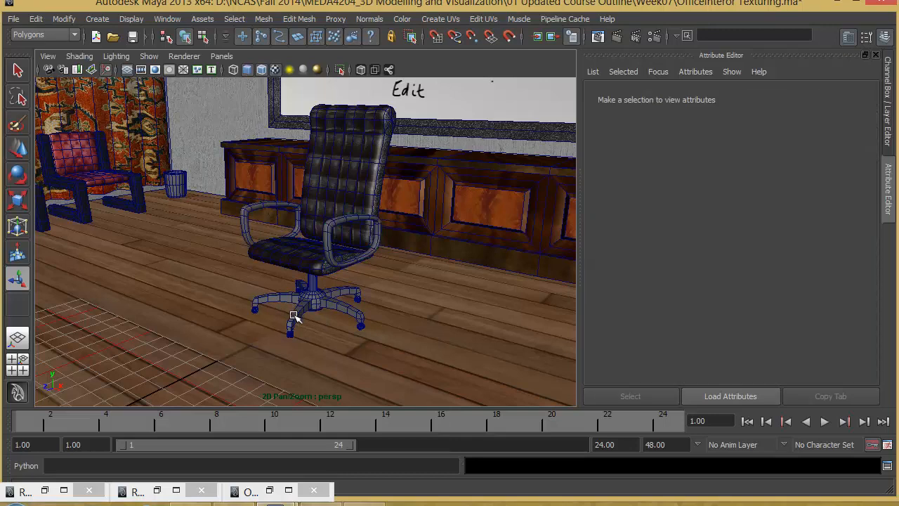
click(282, 297)
key(3)
click(295, 317)
key(3)
click(340, 305)
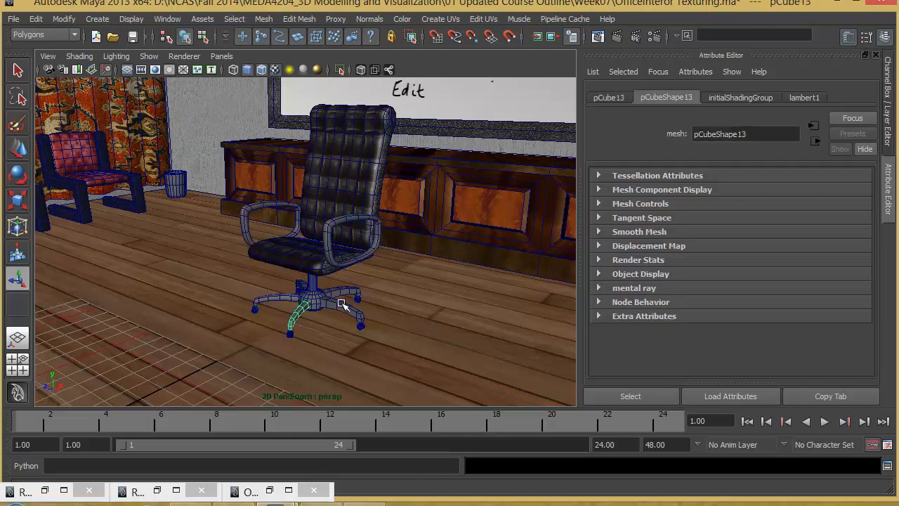
key(3)
click(298, 287)
key(3)
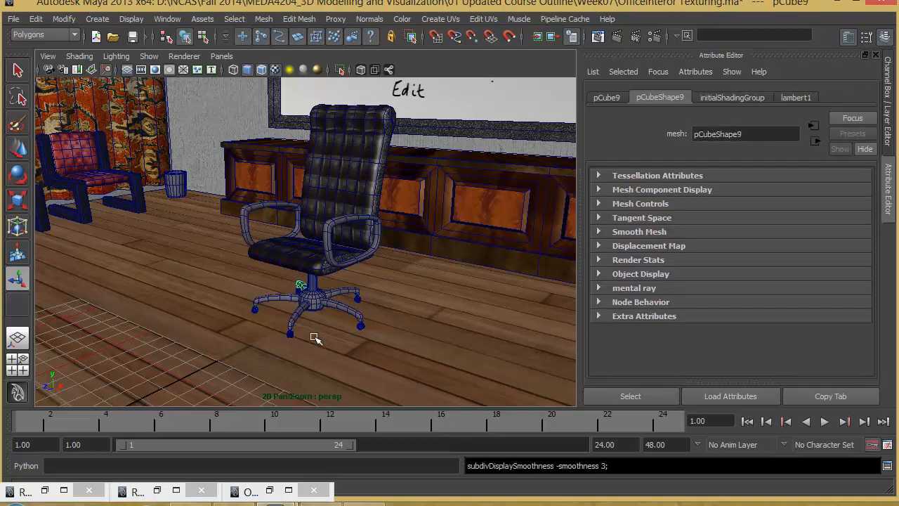
- Examine the smoothed seat, armrests and base legs of the office chair up close
scroll(315, 337, up, 3)
alt+middle_drag(315, 337, 317, 292)
scroll(275, 288, up, 5)
scroll(275, 287, down, 3)
mouse_move(394, 246)
alt+mouse_down()
mouse_move(428, 263)
mouse_move(393, 259)
alt+mouse_up()
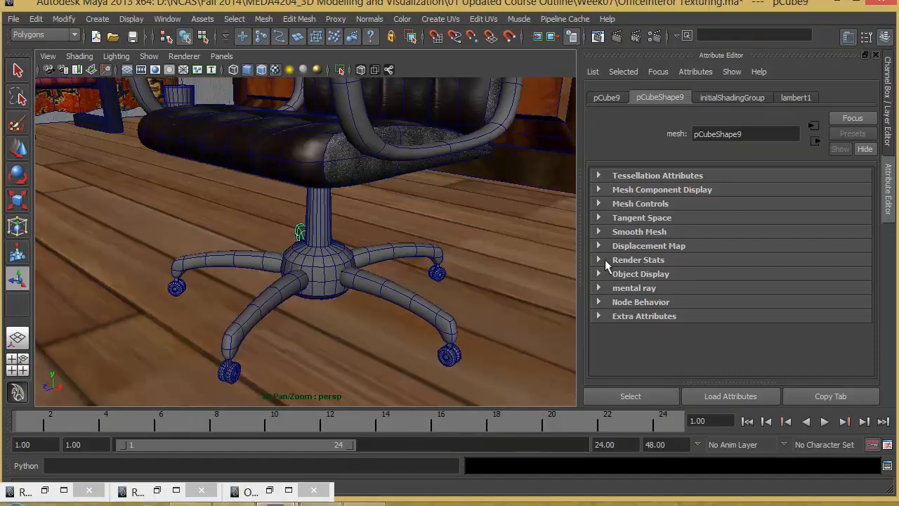
click(605, 259)
alt+drag(465, 255, 456, 257)
scroll(311, 254, down, 5)
alt+drag(379, 262, 310, 268)
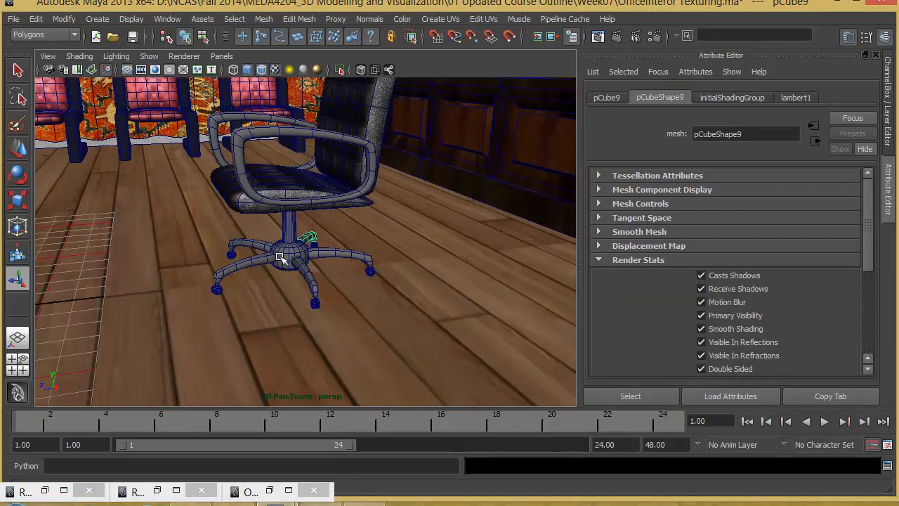
- Select all parts of the chair's base together with both armrests
drag(209, 237, 393, 336)
alt+drag(414, 298, 366, 197)
shift+click(328, 140)
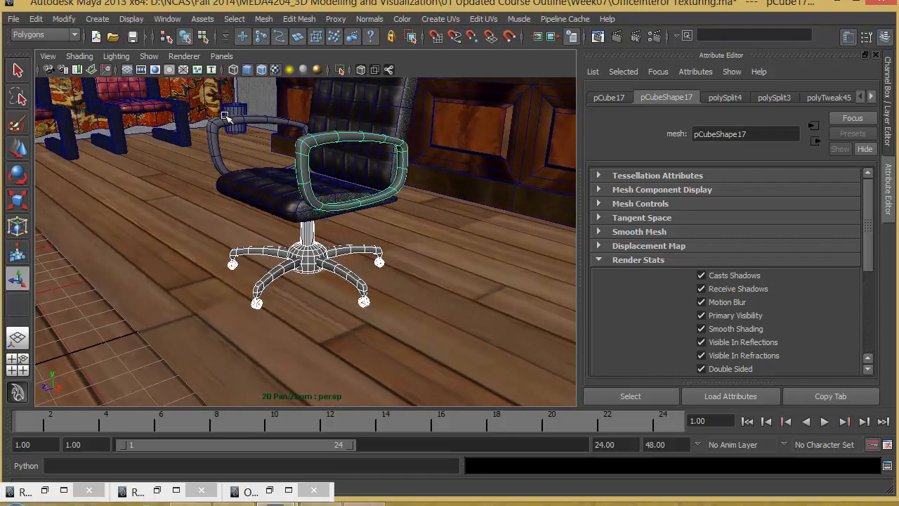
shift+click(250, 128)
- Assign the existing Chair_Matel material to the selected chair base and armrests
alt+drag(440, 243, 205, 165)
alt+drag(487, 301, 307, 239)
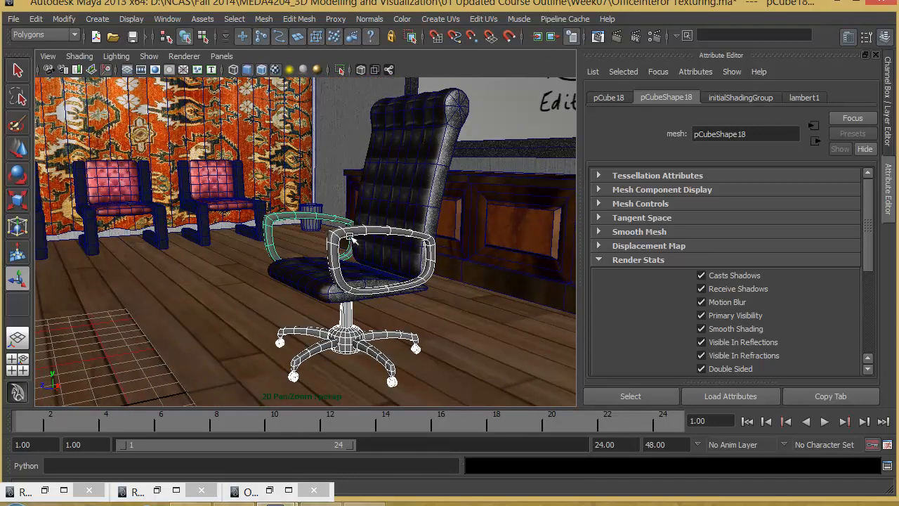
right_drag(351, 239, 457, 340)
alt+drag(408, 286, 438, 281)
alt+right_drag(438, 281, 474, 287)
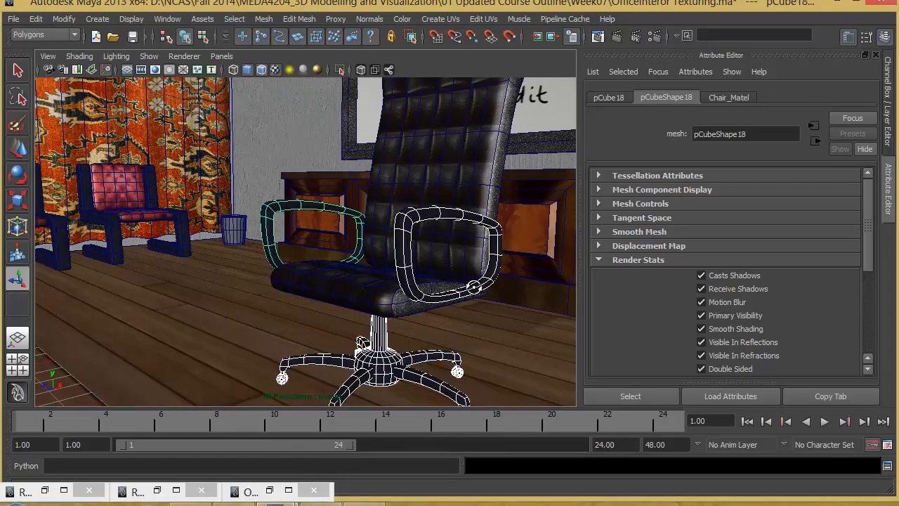
alt+drag(474, 286, 428, 293)
- Render the perspective view with mental ray to check the textured chair, and close the render
click(464, 339)
alt+drag(440, 351, 509, 165)
click(617, 39)
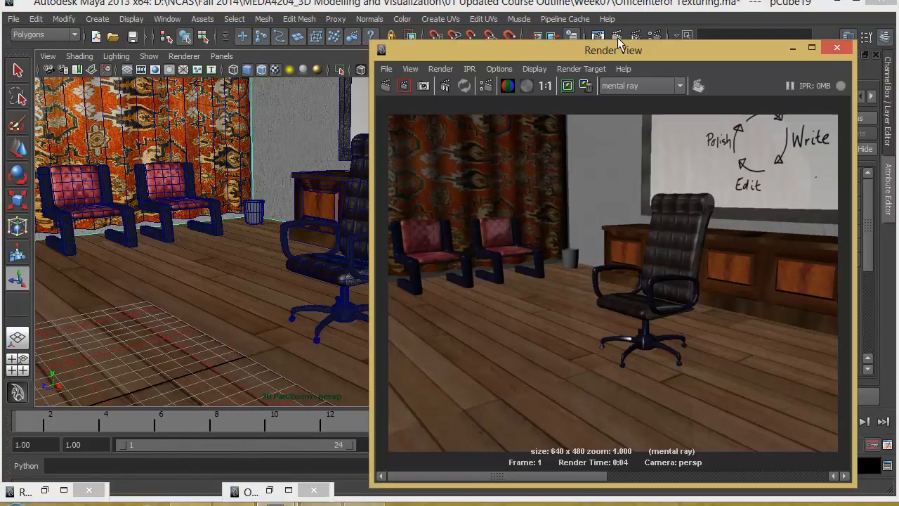
click(836, 47)
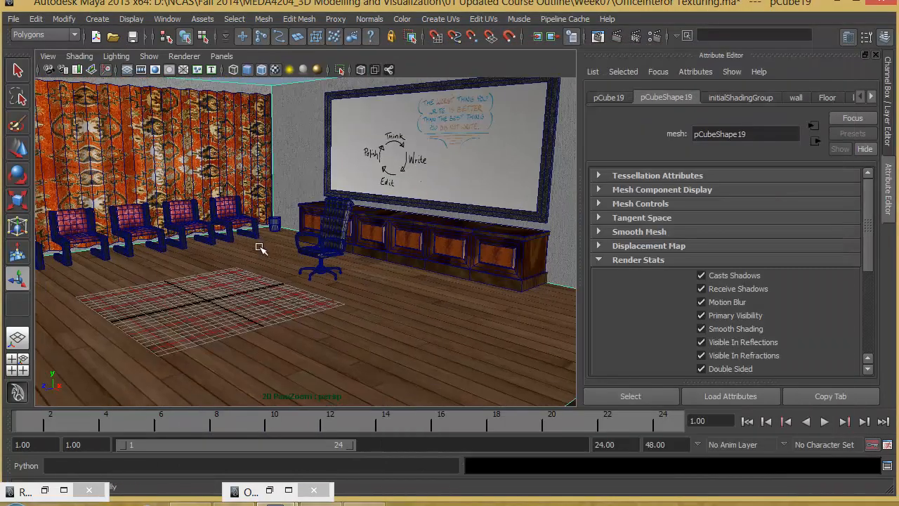
- Assign a new Lambert material to the waste bin beside the cabinet
alt+middle_drag(503, 261, 321, 252)
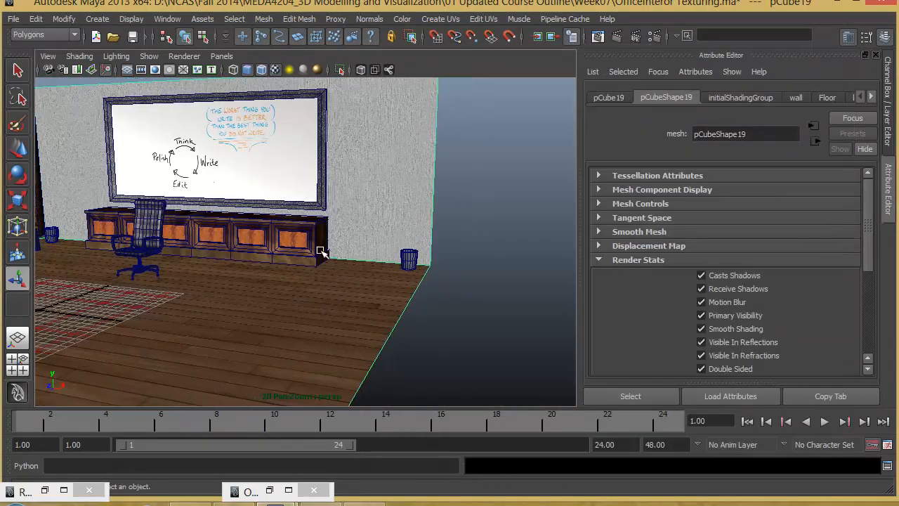
click(411, 258)
key(f)
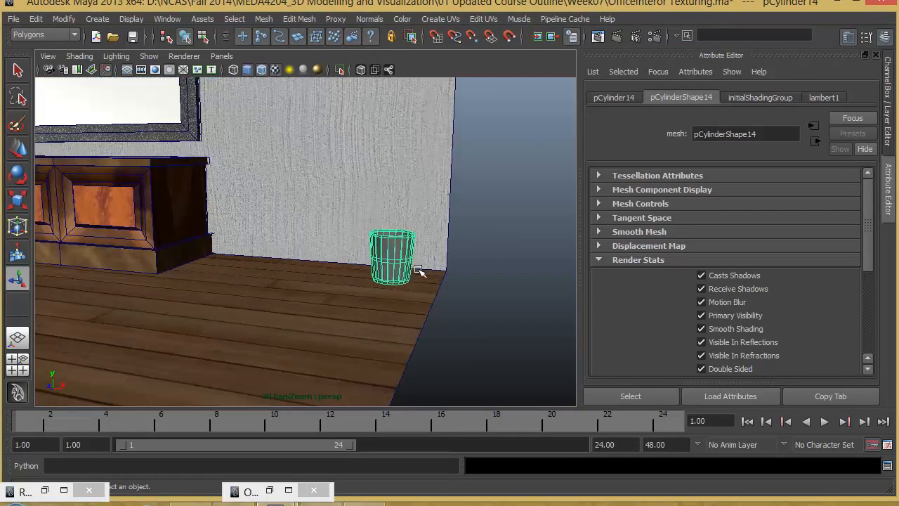
alt+drag(420, 271, 379, 251)
right_drag(329, 212, 333, 430)
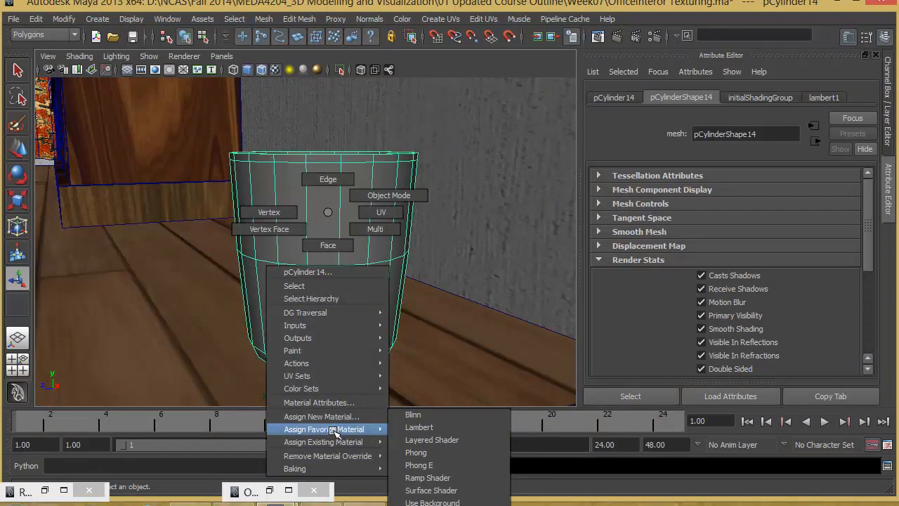
right_drag(343, 433, 408, 427)
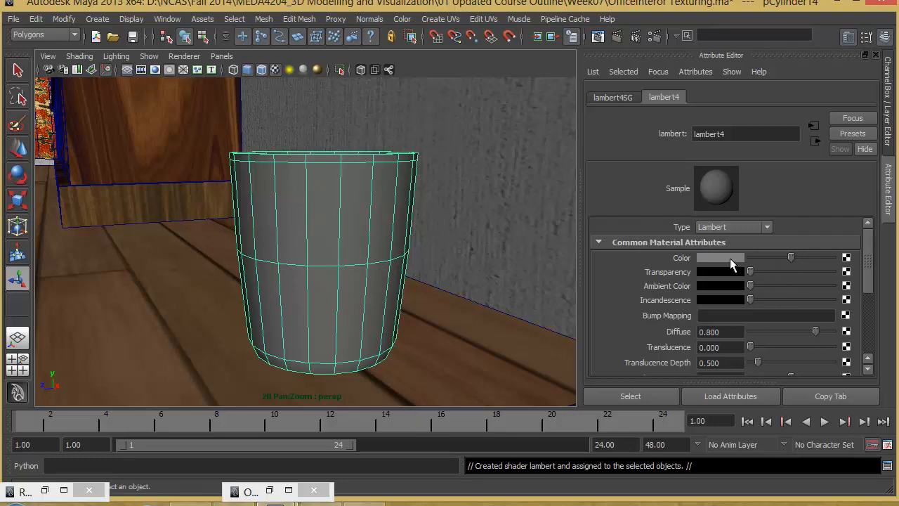
- Rename the waste bin's Lambert material to Bin and connect a File texture to its colour
click(846, 258)
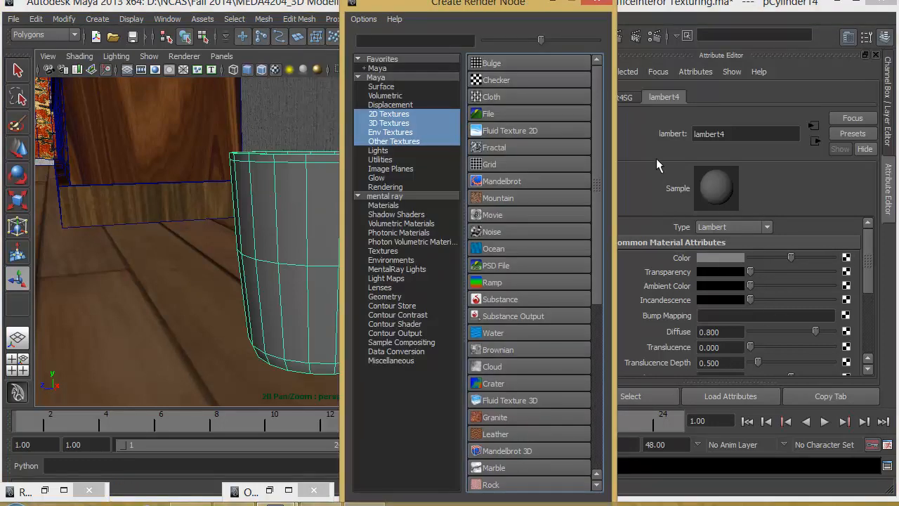
click(597, 2)
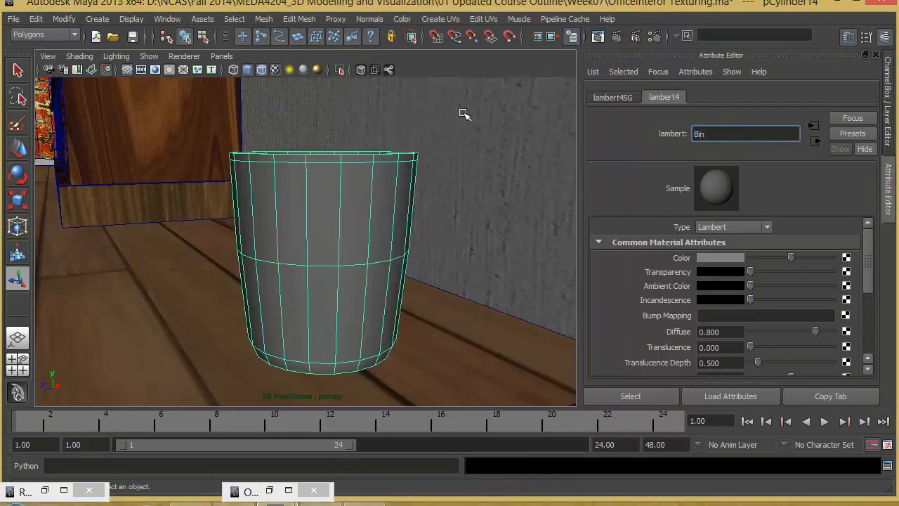
key(Return)
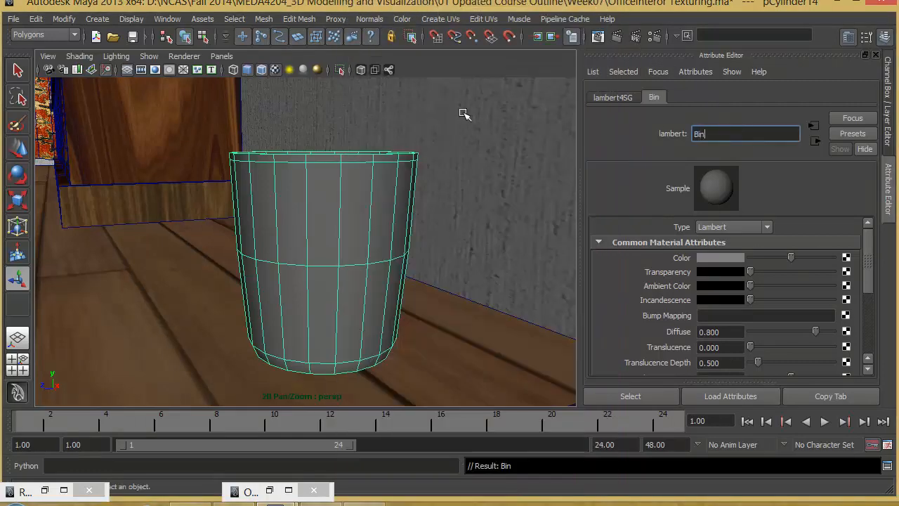
click(846, 257)
click(527, 115)
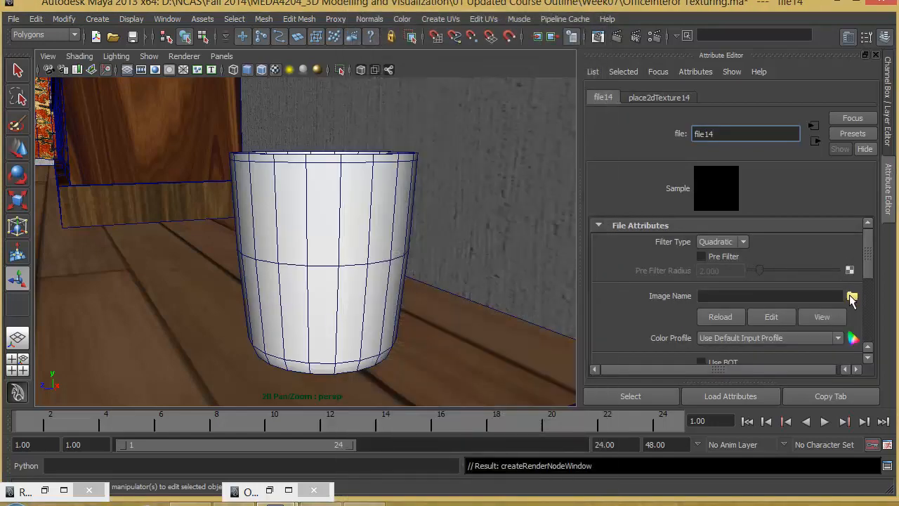
click(852, 296)
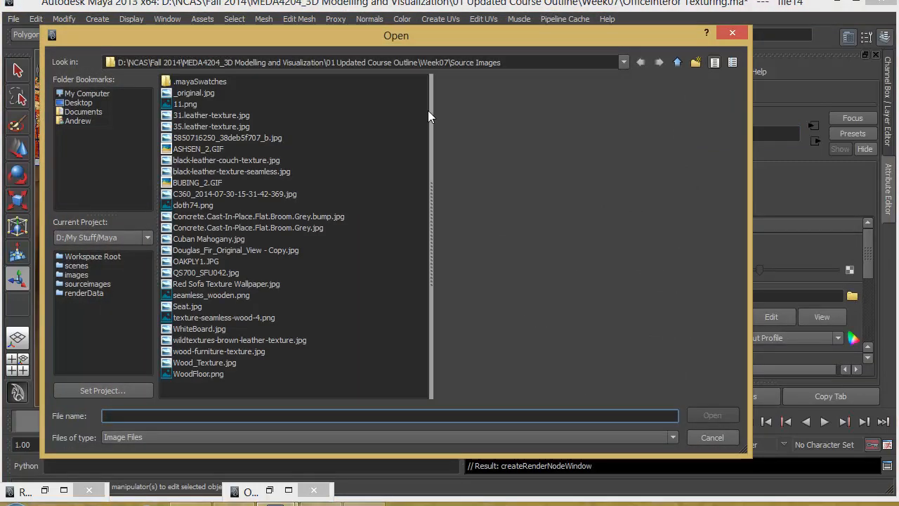
click(201, 375)
key(Up)
key(Up)
key(Up)
key(Up)
key(Up)
key(Up)
key(Up)
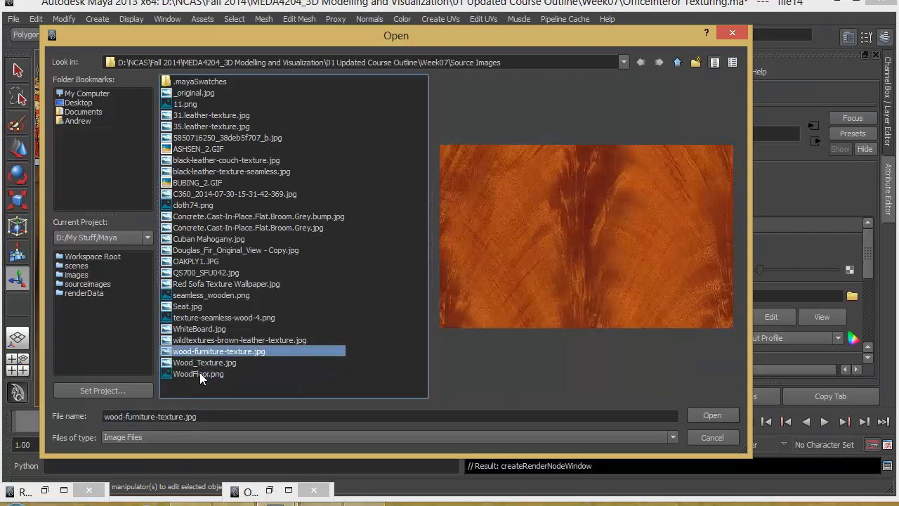
key(Up)
key(Up)
key(Up)
key(Up)
key(Up)
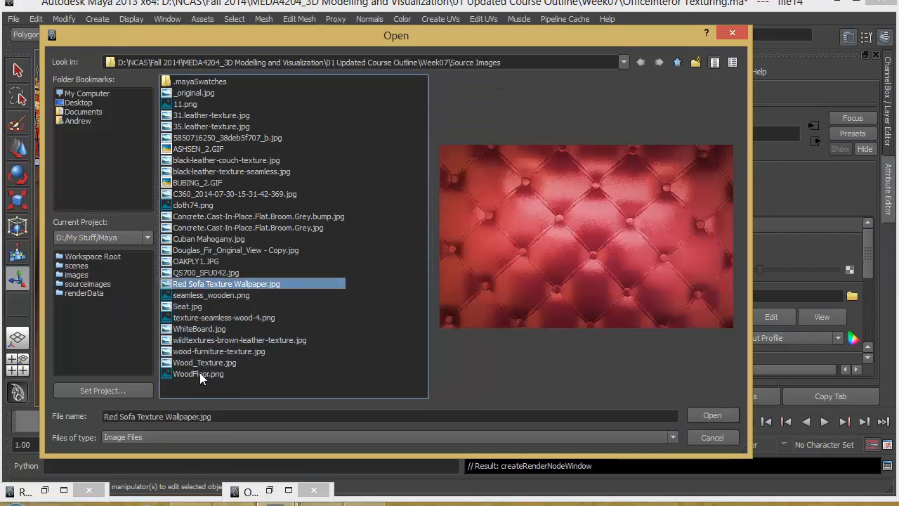
key(Up)
key(Up)
key(Up)
key(Up)
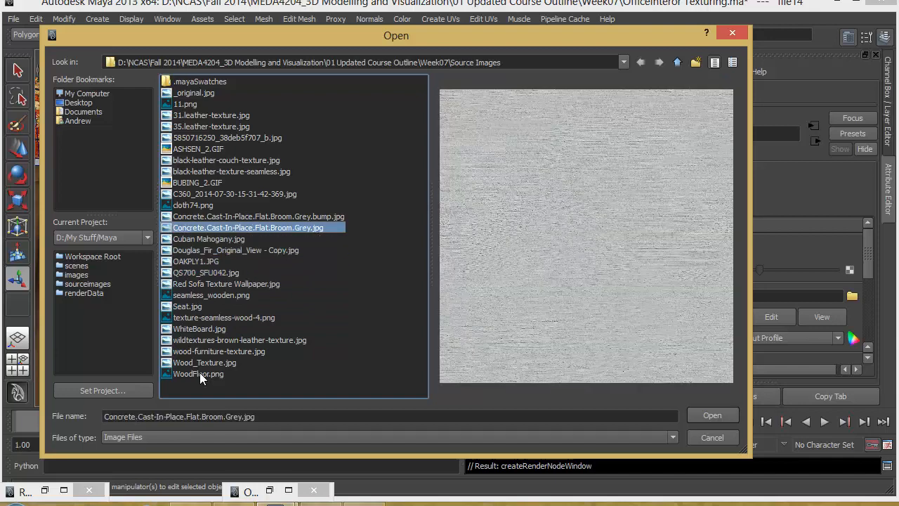
key(Up)
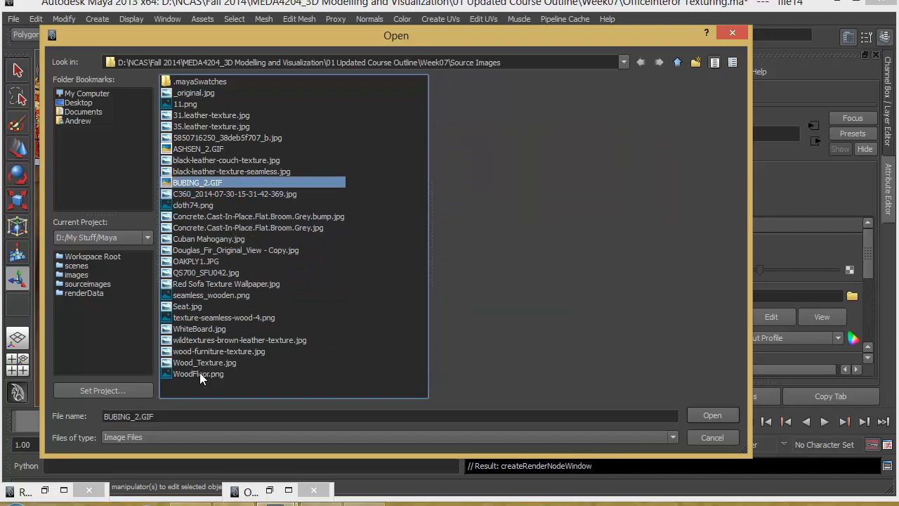
key(Down)
click(728, 424)
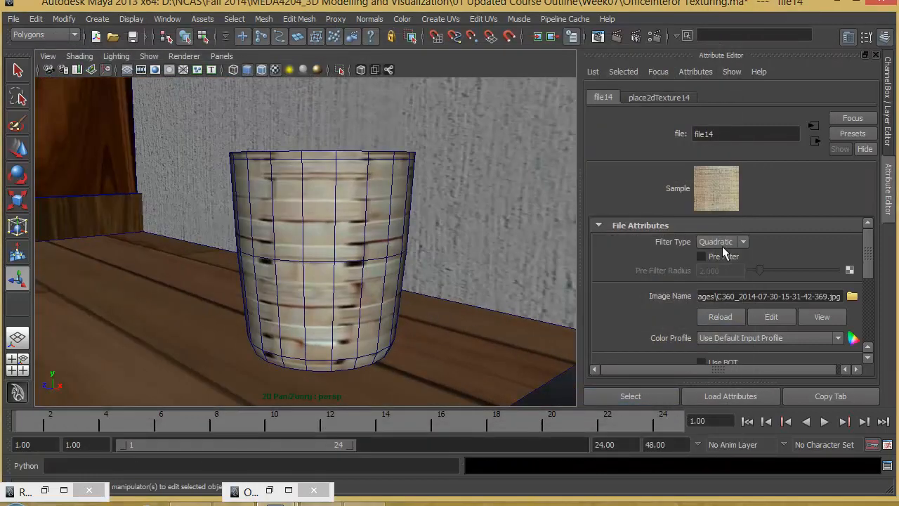
- Apply cylindrical UV mapping to the waste bin and widen the projection's horizontal sweep to about 258 degrees
click(661, 97)
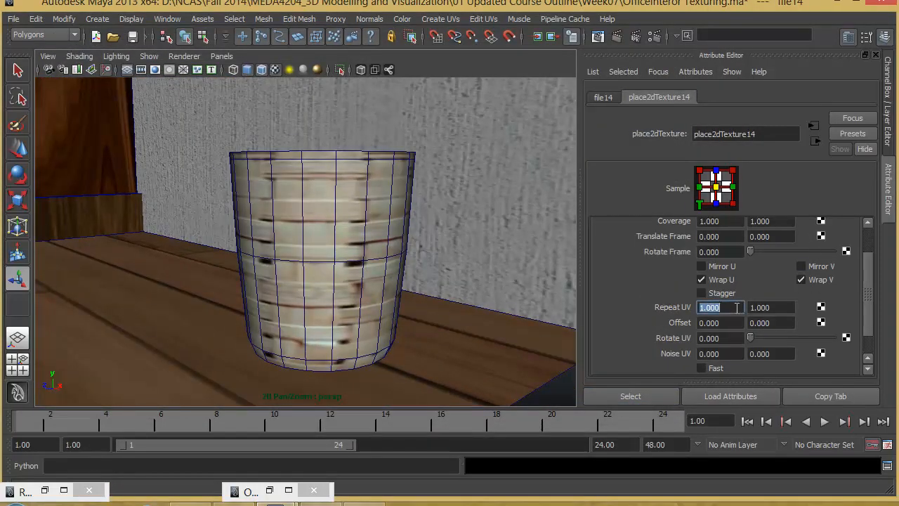
right_drag(349, 225, 343, 298)
alt+drag(411, 298, 359, 251)
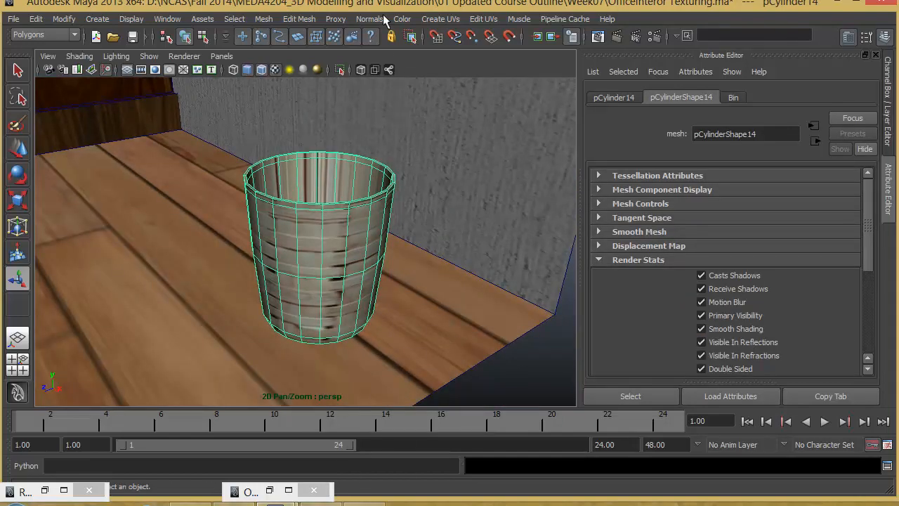
click(438, 19)
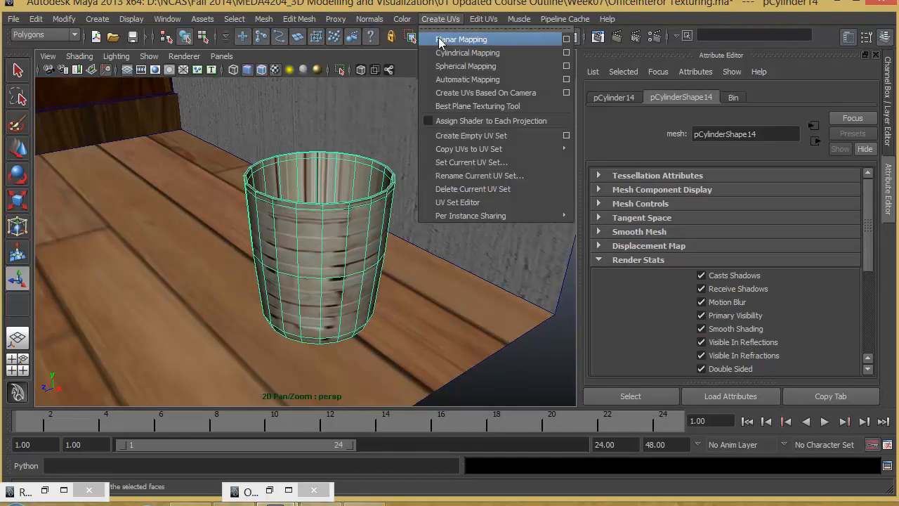
click(534, 53)
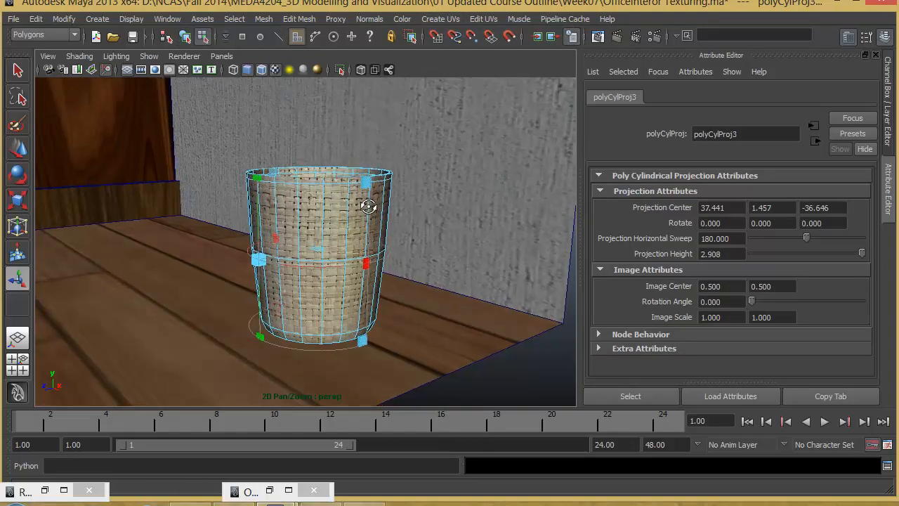
alt+drag(368, 206, 371, 205)
drag(362, 262, 380, 309)
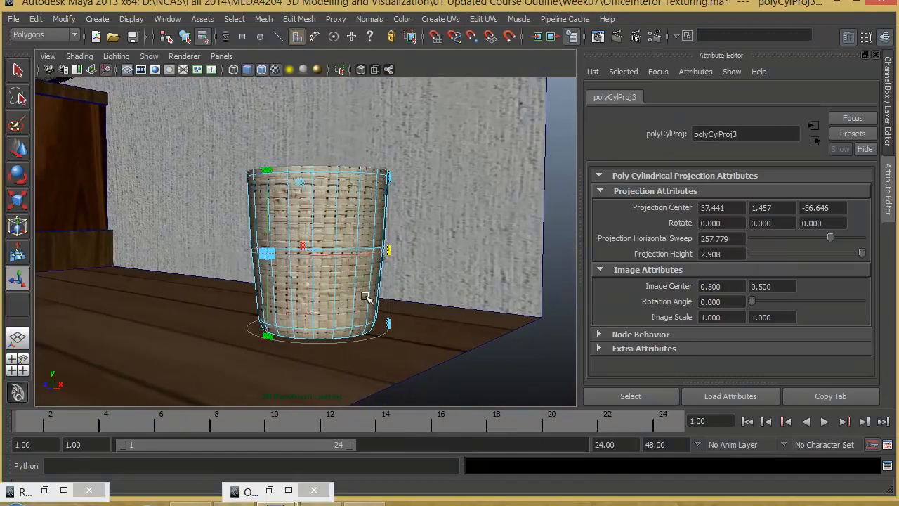
right_drag(321, 260, 309, 335)
- Delete the other, untextured waste bin in the corner between the curtain and the cabinet
alt+right_drag(440, 275, 255, 274)
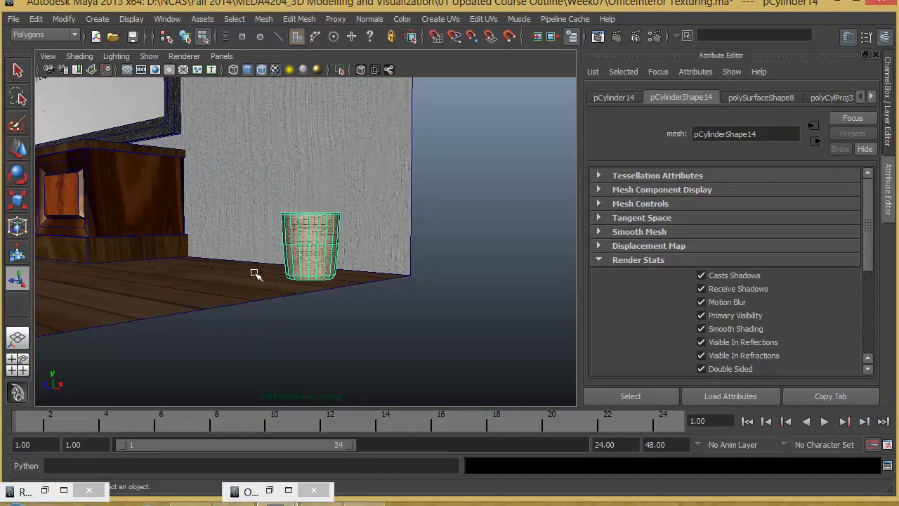
alt+middle_drag(255, 275, 372, 291)
alt+right_drag(373, 291, 169, 295)
alt+drag(168, 295, 276, 304)
alt+middle_drag(206, 303, 502, 342)
alt+drag(257, 341, 179, 313)
right_drag(117, 263, 181, 283)
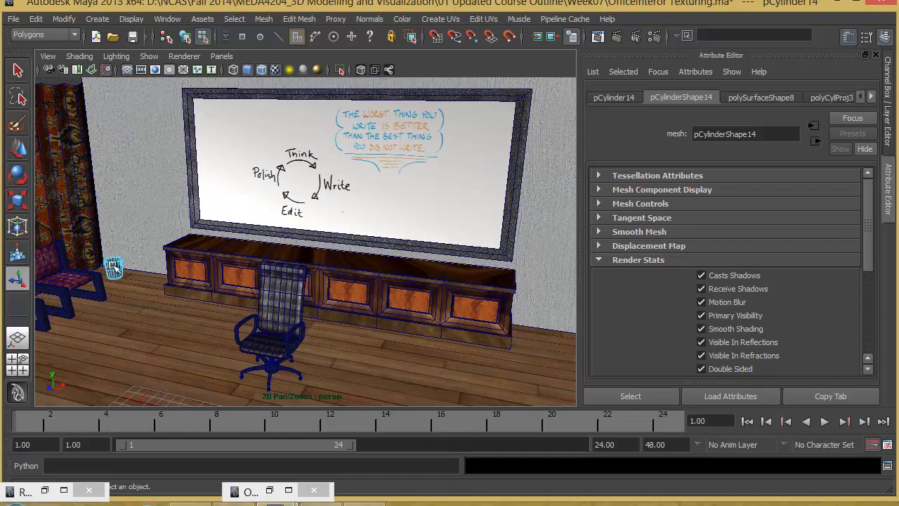
right_drag(114, 267, 98, 338)
click(91, 347)
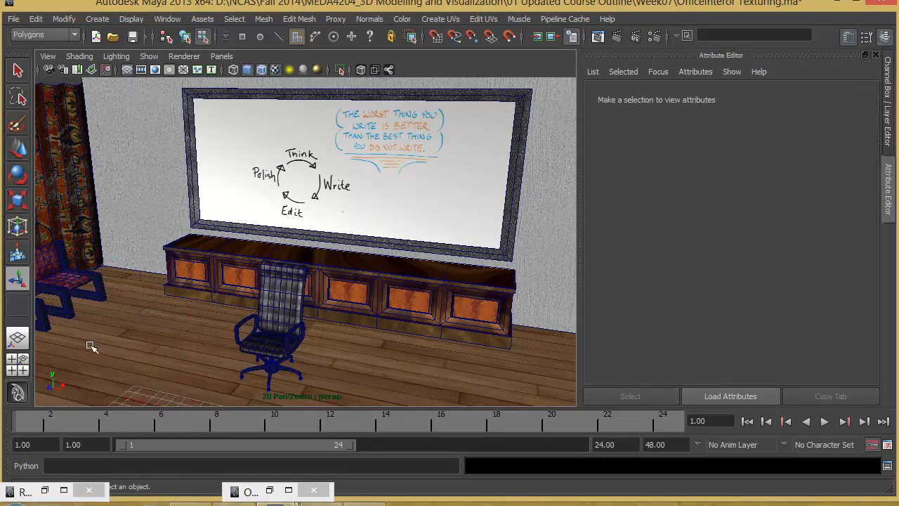
- Duplicate the textured waste bin and move the copy along X to about -32.94, at the curtain end of the cabinet
alt+right_drag(403, 306, 259, 313)
alt+middle_drag(443, 307, 436, 322)
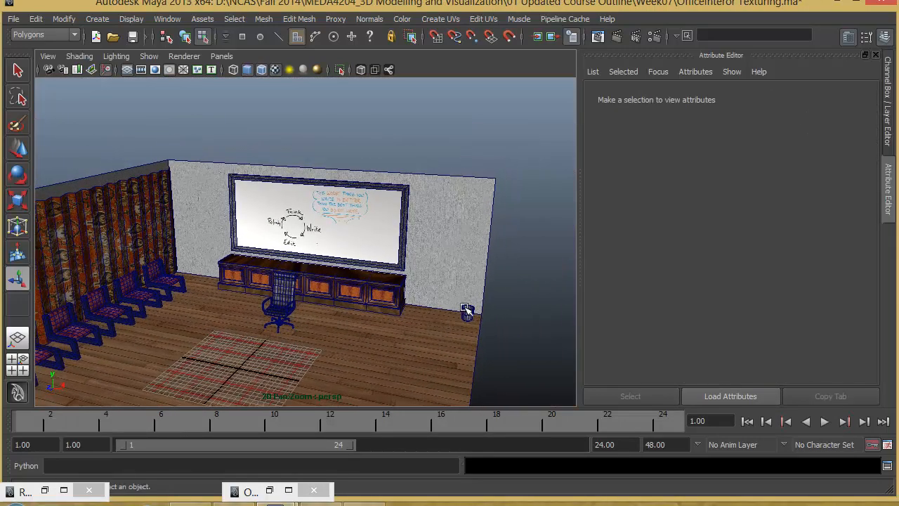
right_drag(467, 313, 460, 337)
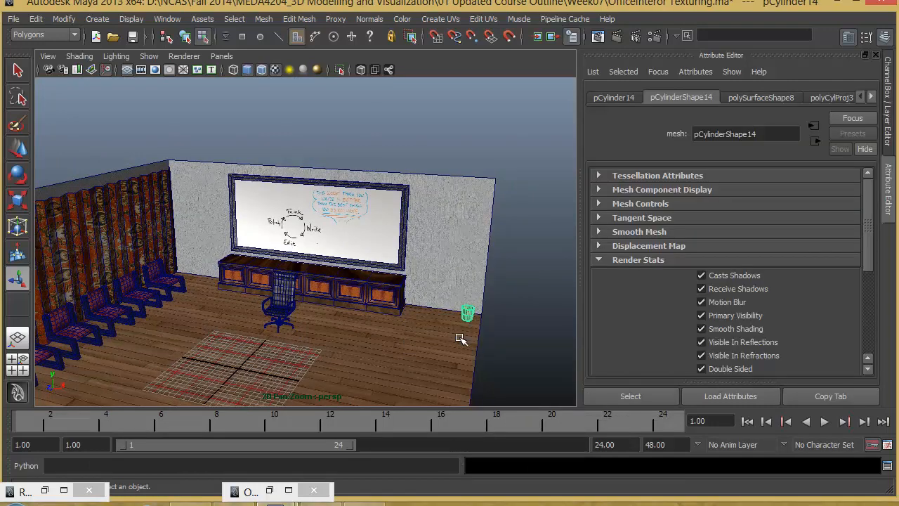
key(w)
drag(499, 314, 215, 301)
- Examine the textured waste bin and the placement of its copy from several angles
alt+drag(352, 390, 307, 361)
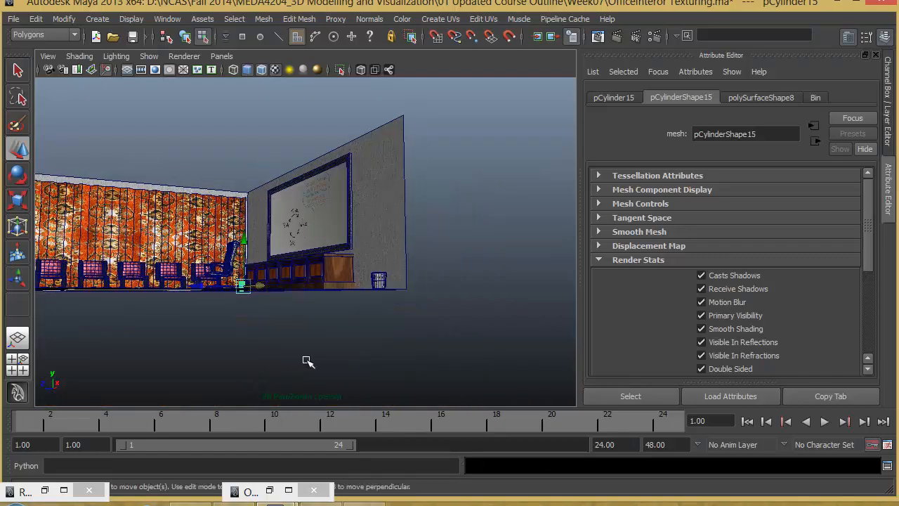
alt+middle_drag(307, 362, 344, 345)
alt+drag(343, 344, 324, 360)
alt+right_drag(323, 354, 510, 351)
alt+middle_drag(510, 351, 448, 246)
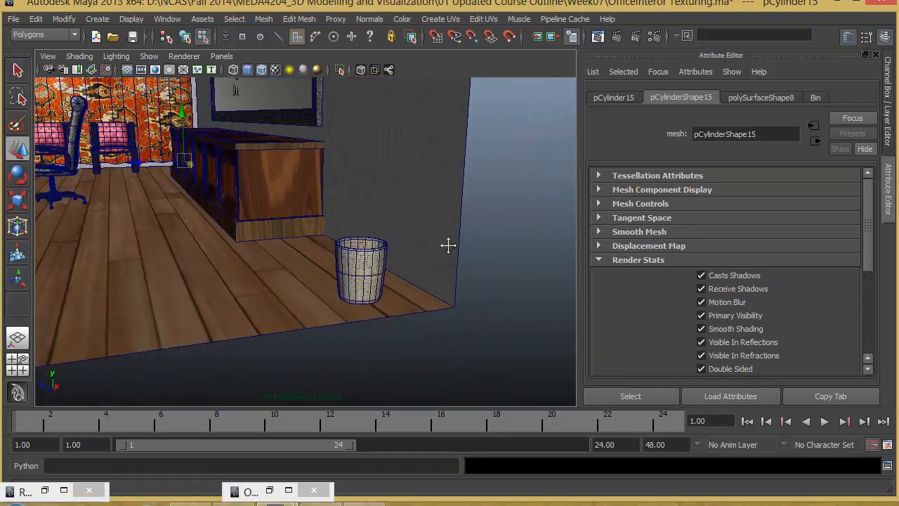
alt+right_drag(305, 284, 123, 287)
alt+drag(123, 287, 207, 330)
- Make the table layer visible in the scene
click(891, 112)
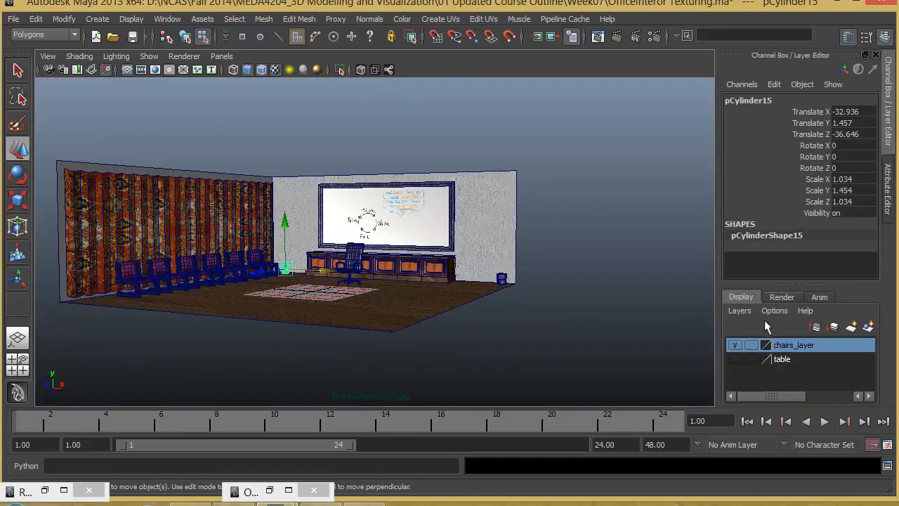
click(735, 359)
alt+drag(330, 275, 337, 322)
alt+right_drag(245, 317, 312, 302)
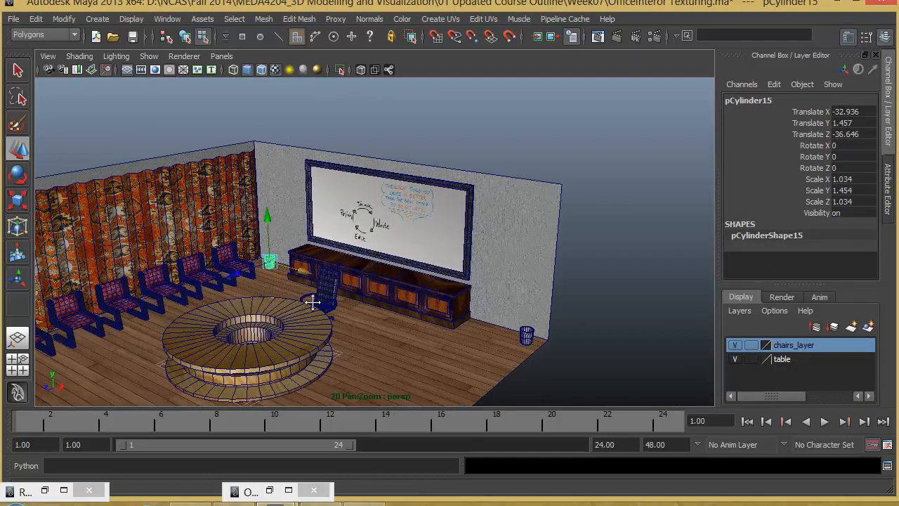
- Switch to object selection and select the whole office chair group chair01
alt+middle_drag(312, 302, 343, 293)
scroll(364, 254, up, 2)
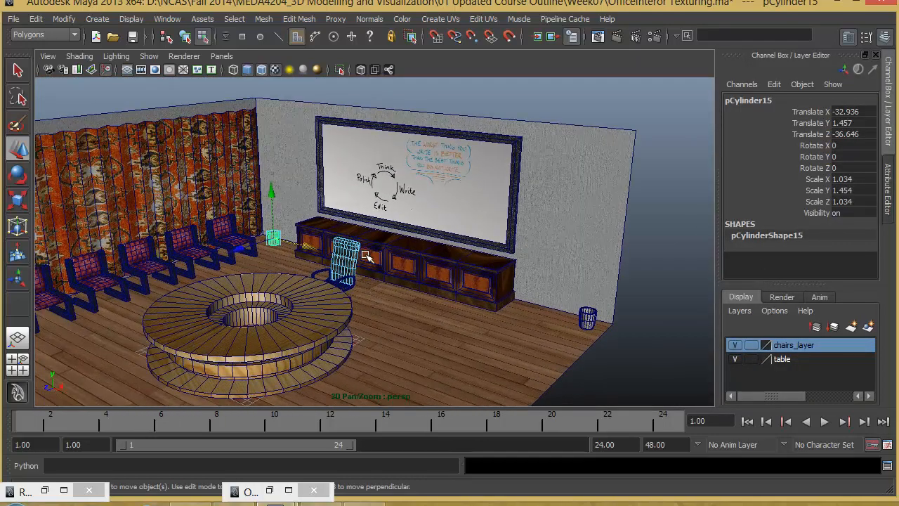
click(184, 37)
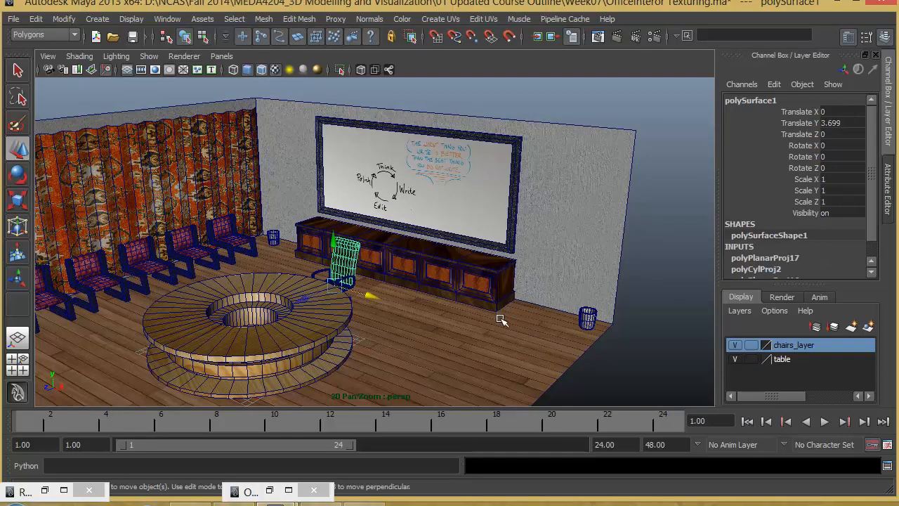
key(Up)
alt+drag(501, 321, 404, 262)
alt+drag(334, 323, 380, 330)
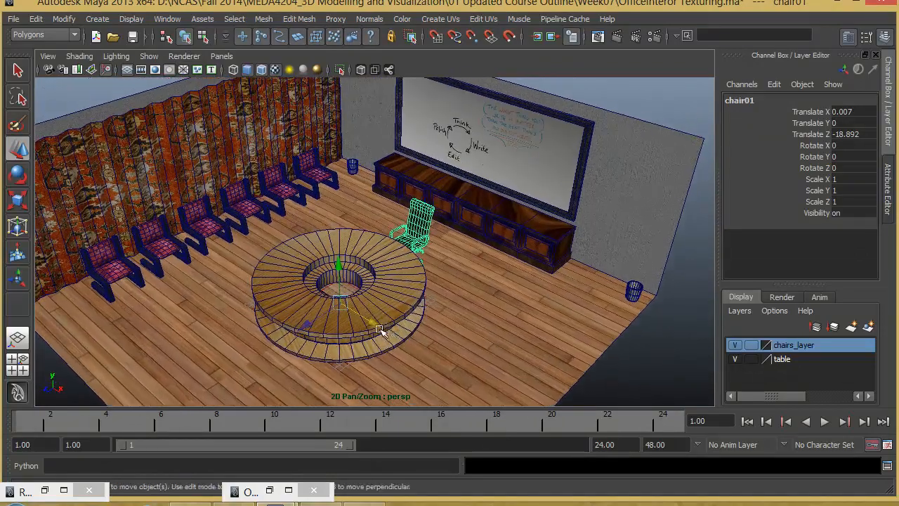
- Open the Duplicate Special options for the chair and reset them to their defaults
click(36, 19)
click(164, 326)
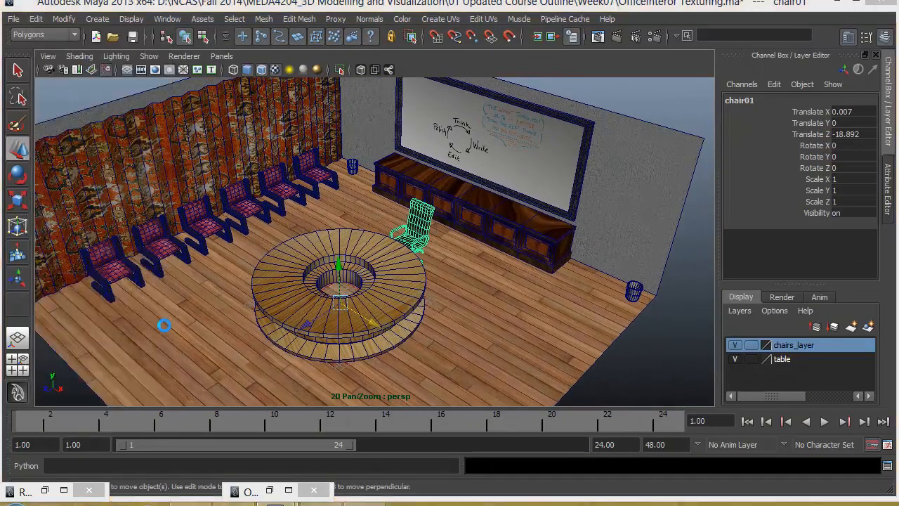
click(530, 60)
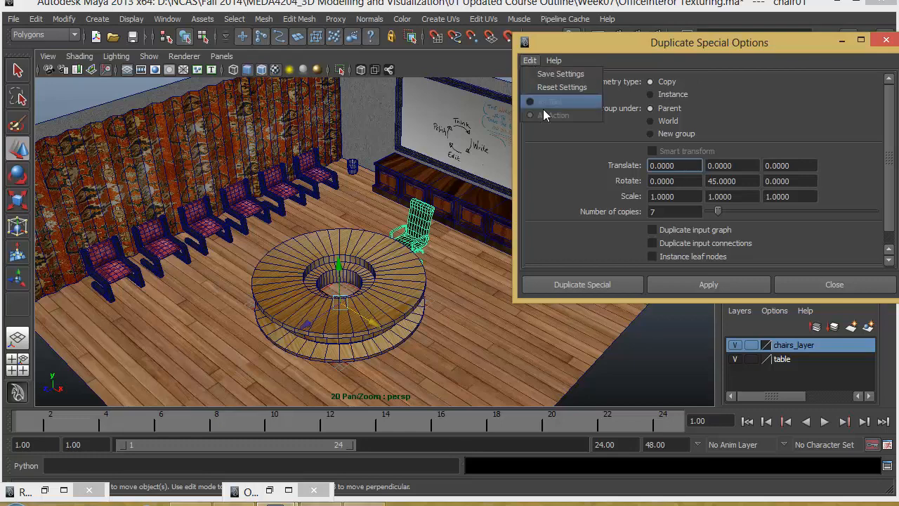
click(554, 88)
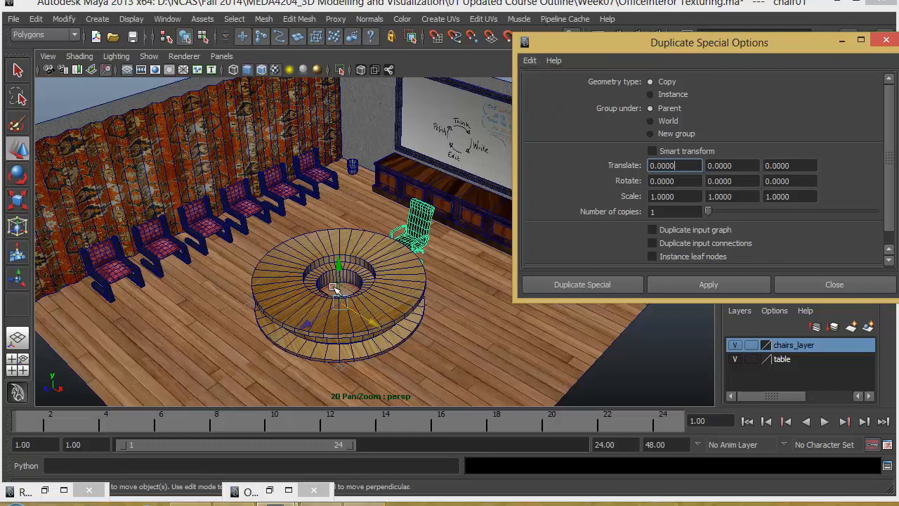
- Duplicate the chair around the round table with 7 copies, each rotated 45 degrees in Y
alt+drag(392, 307, 378, 284)
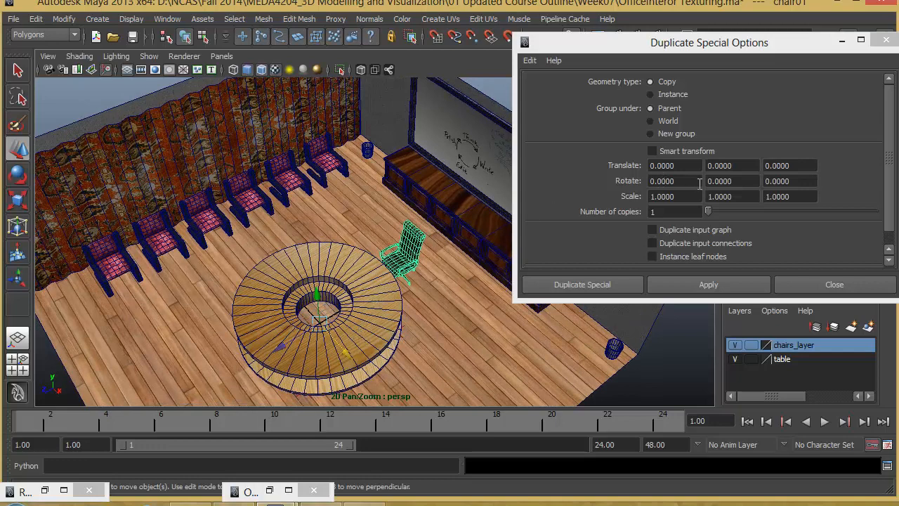
click(733, 181)
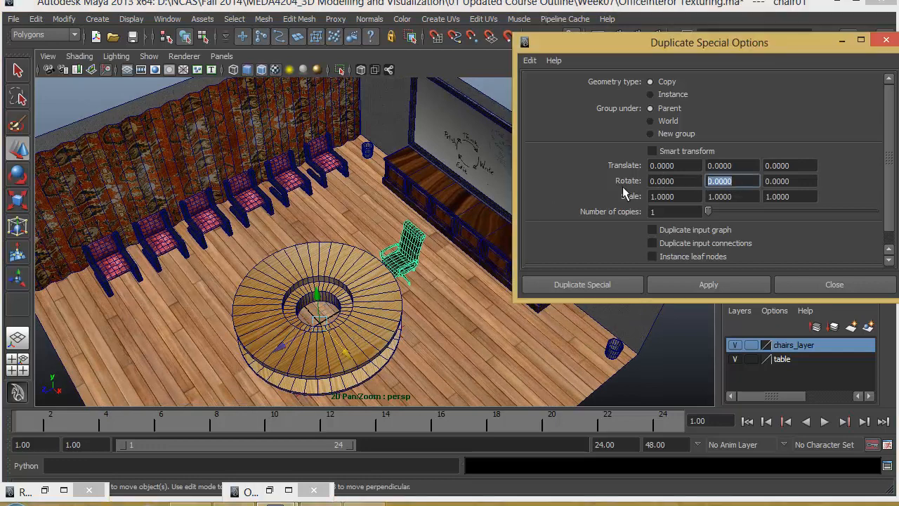
text(45)
click(665, 212)
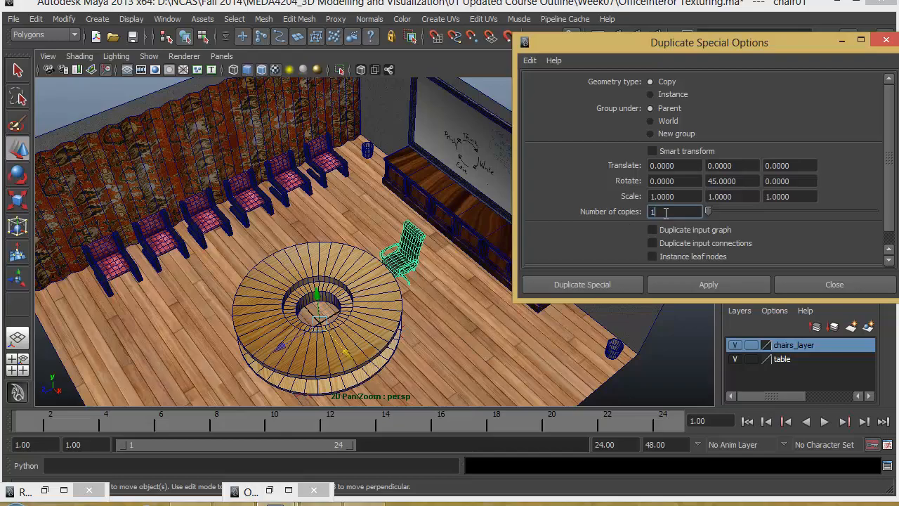
click(618, 286)
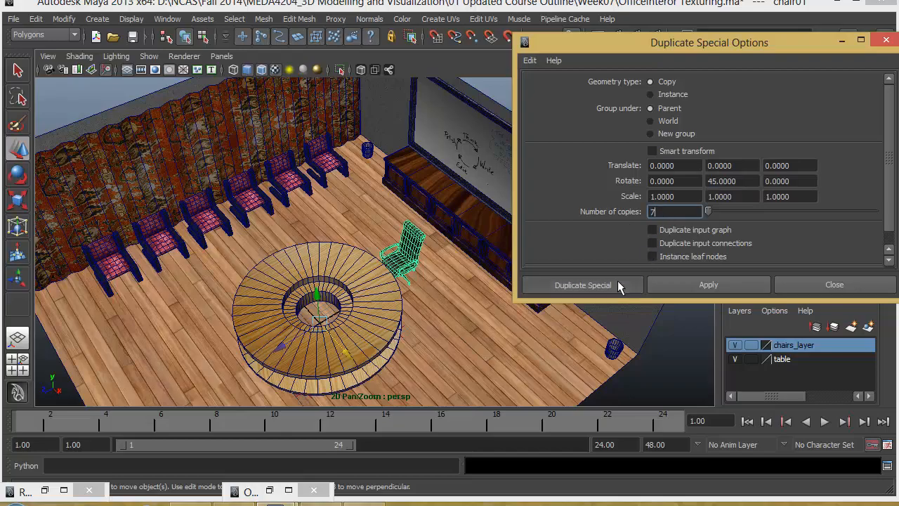
alt+drag(373, 376, 383, 320)
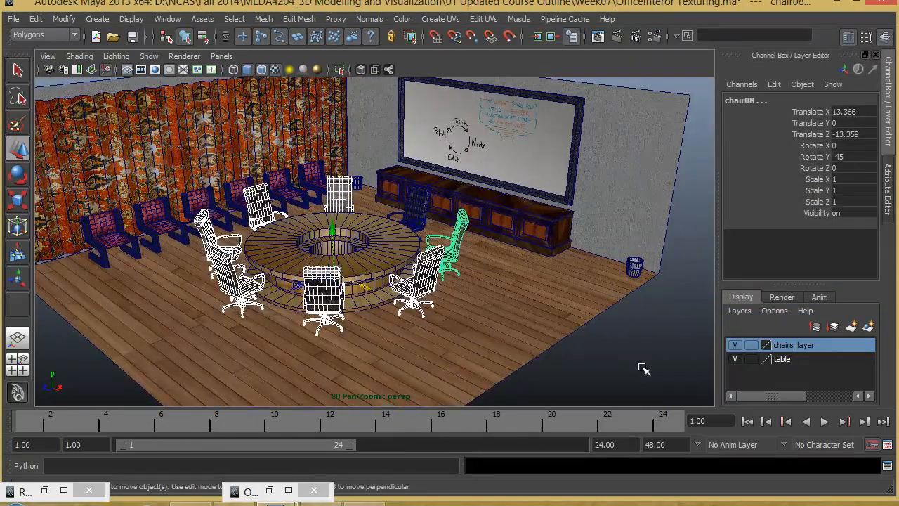
- Render the perspective view of the room with the chairs arranged around the table
click(645, 369)
alt+right_drag(402, 314, 474, 309)
alt+middle_drag(474, 309, 505, 364)
alt+drag(469, 383, 526, 362)
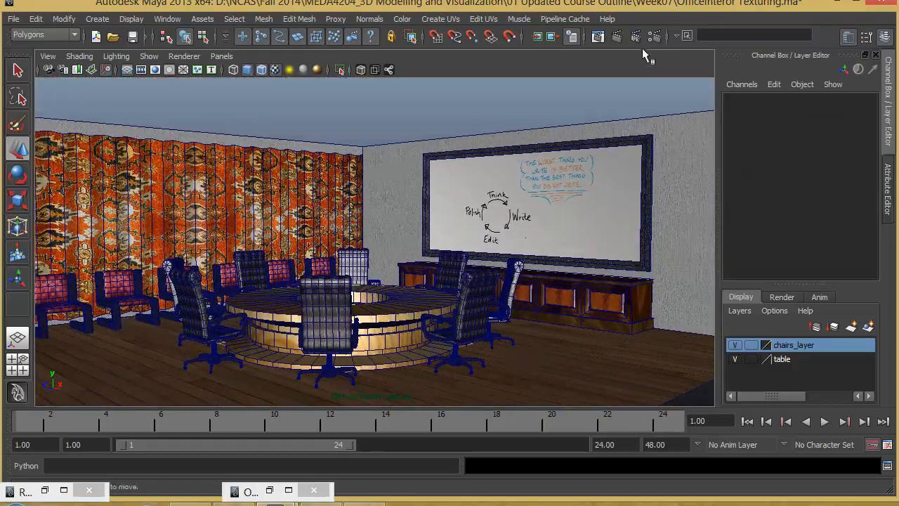
click(619, 35)
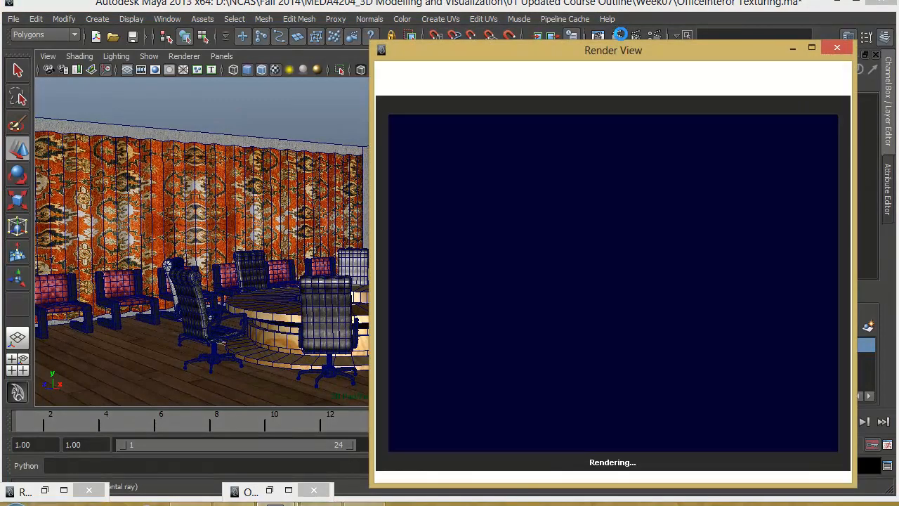
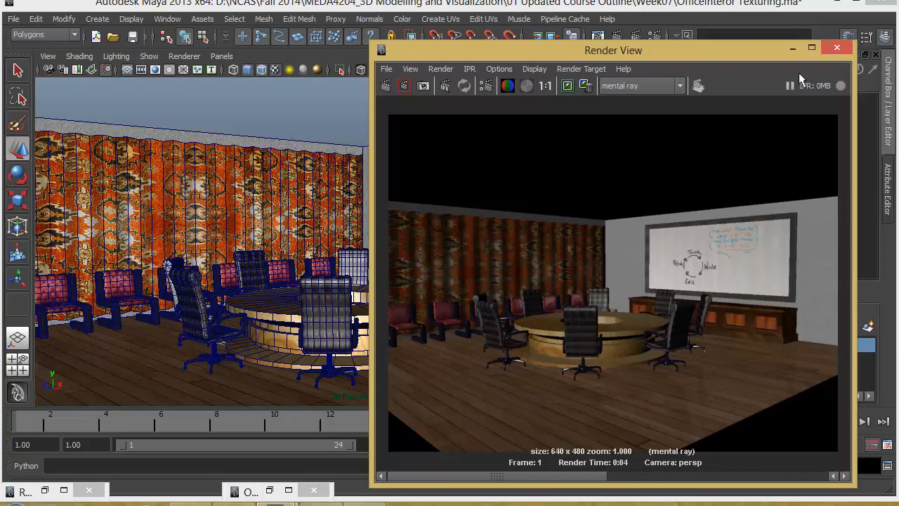
click(795, 51)
- Create an area light in the office scene
alt+right_drag(656, 291, 502, 305)
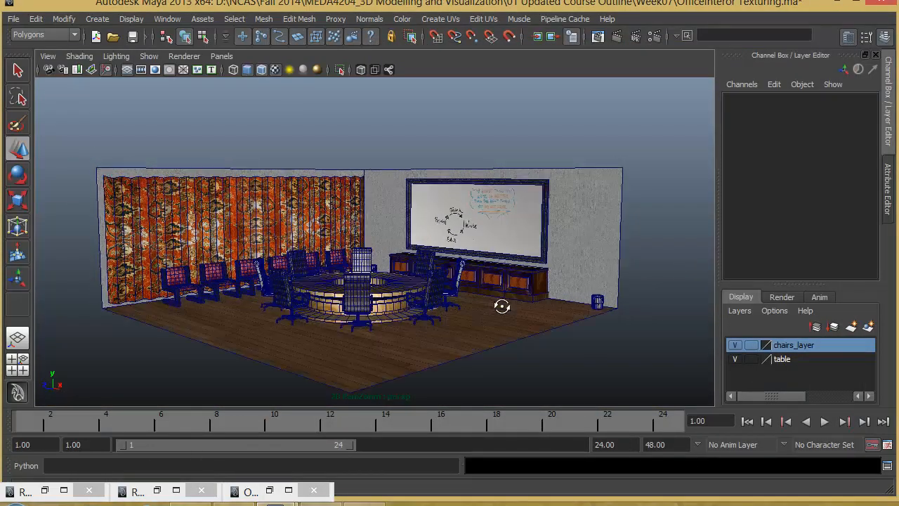
alt+drag(501, 304, 385, 244)
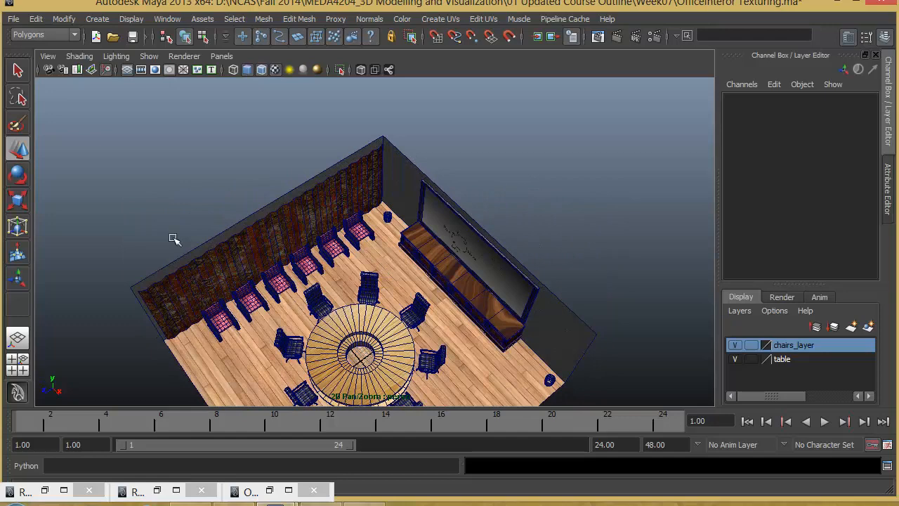
alt+right_drag(436, 292, 374, 229)
alt+middle_drag(373, 228, 375, 201)
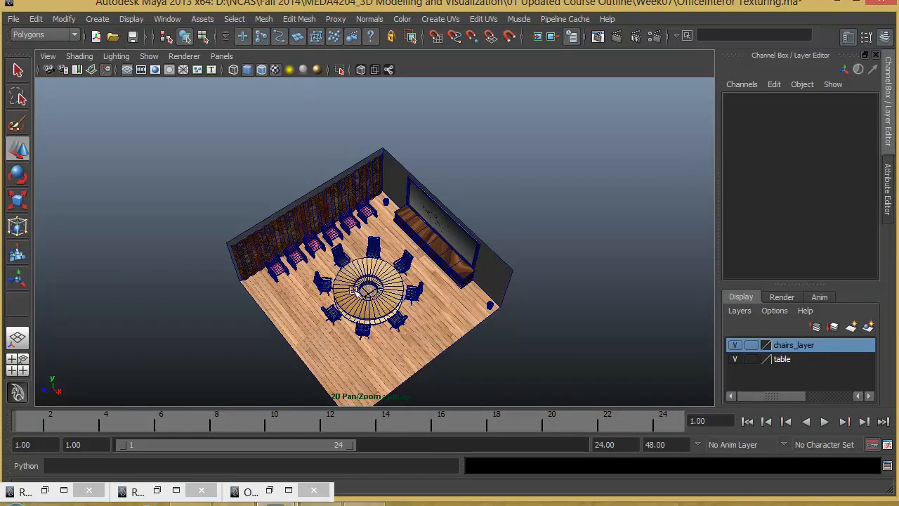
alt+drag(355, 292, 310, 242)
click(35, 19)
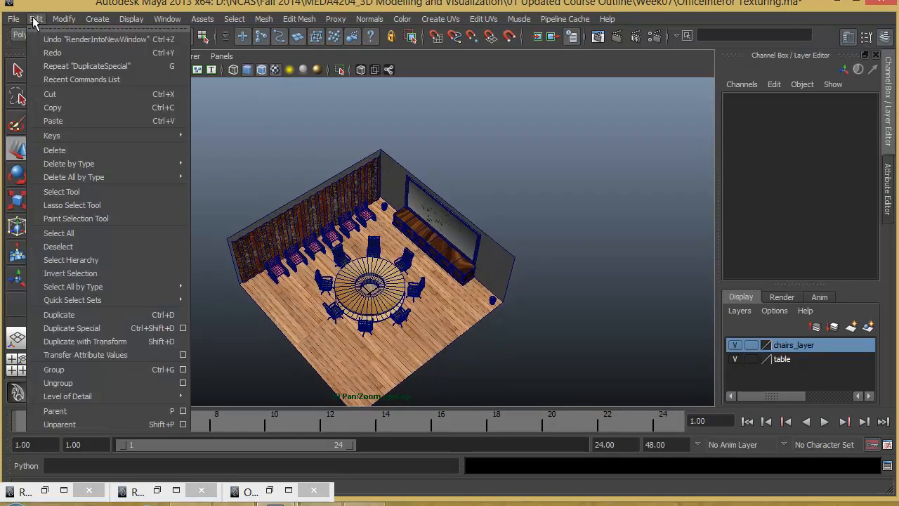
click(33, 21)
click(97, 19)
mouse_move(130, 195)
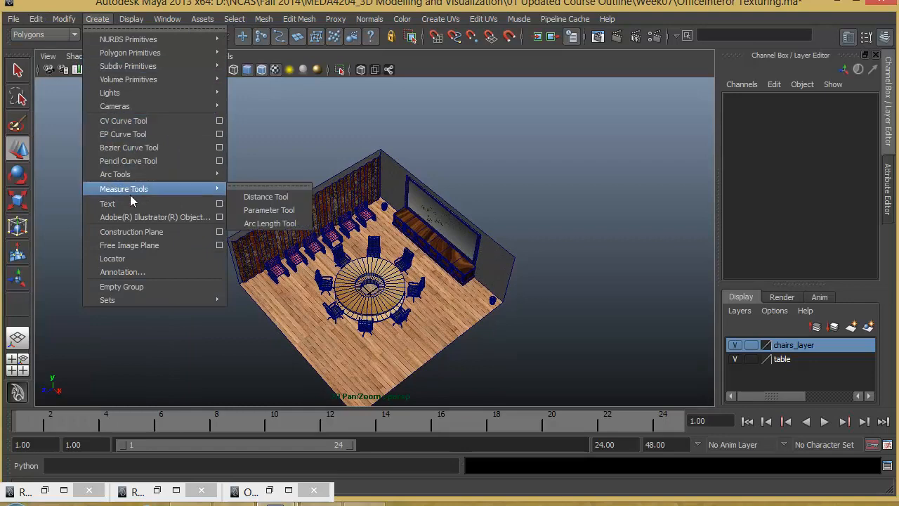
mouse_move(125, 95)
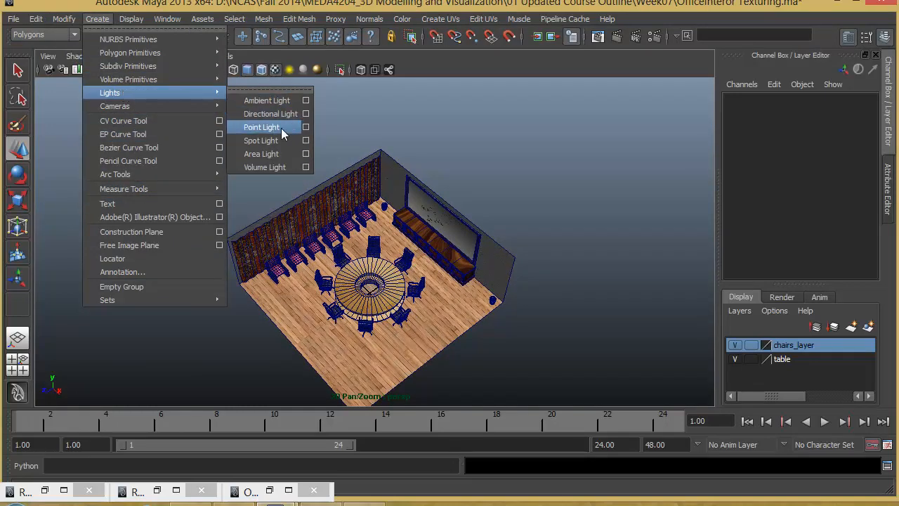
click(275, 154)
- Raise the area light above the round table to a Translate Y of about 21.4
alt+drag(405, 361, 457, 329)
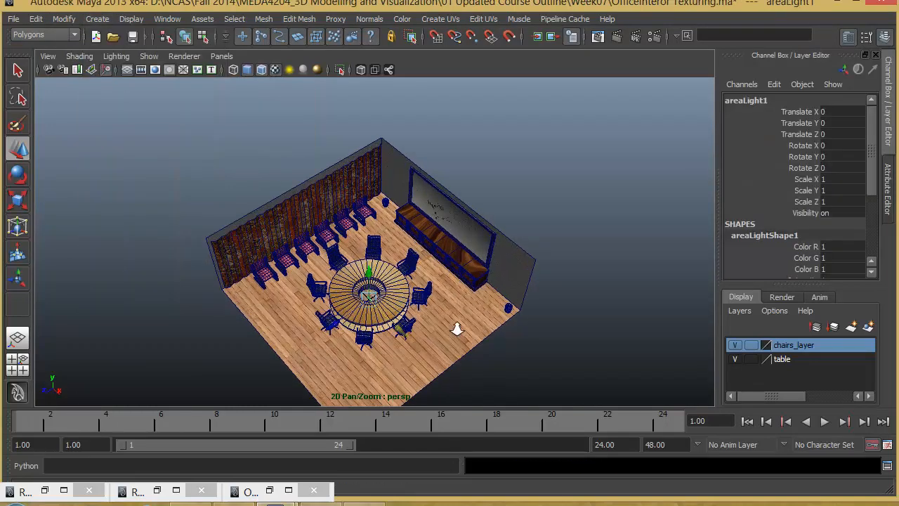
alt+right_drag(457, 329, 484, 325)
alt+middle_drag(475, 328, 459, 259)
alt+right_drag(459, 259, 554, 313)
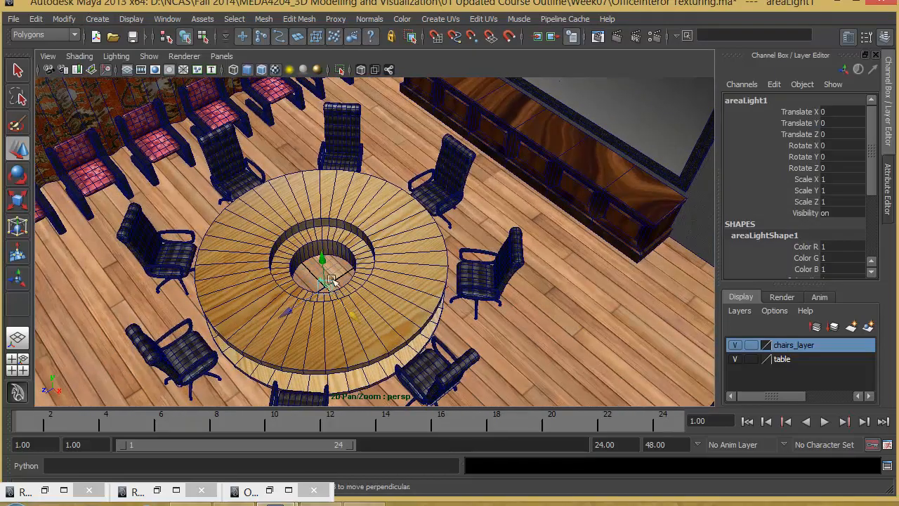
drag(323, 258, 313, 118)
alt+drag(324, 204, 286, 179)
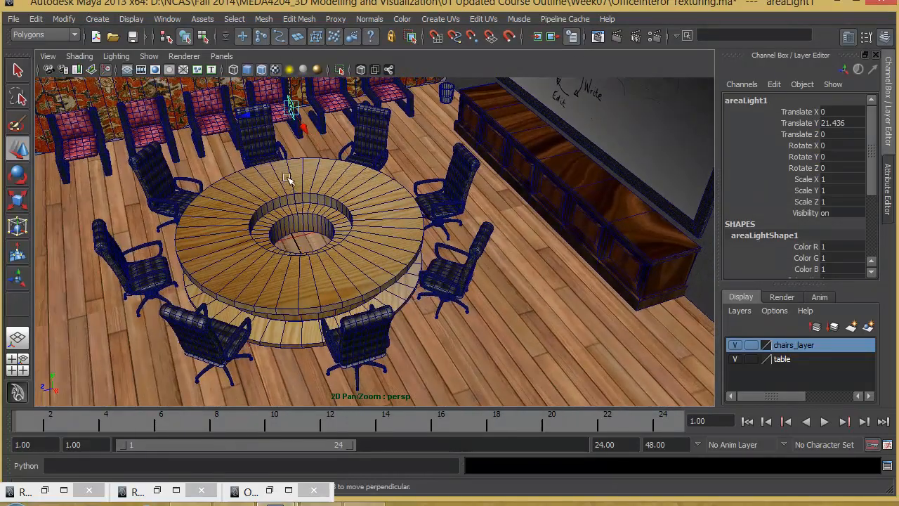
- Turn the area light to face the floor by setting its Rotate X to -90
key(e)
alt+middle_drag(328, 147, 330, 213)
drag(312, 159, 501, 177)
click(856, 144)
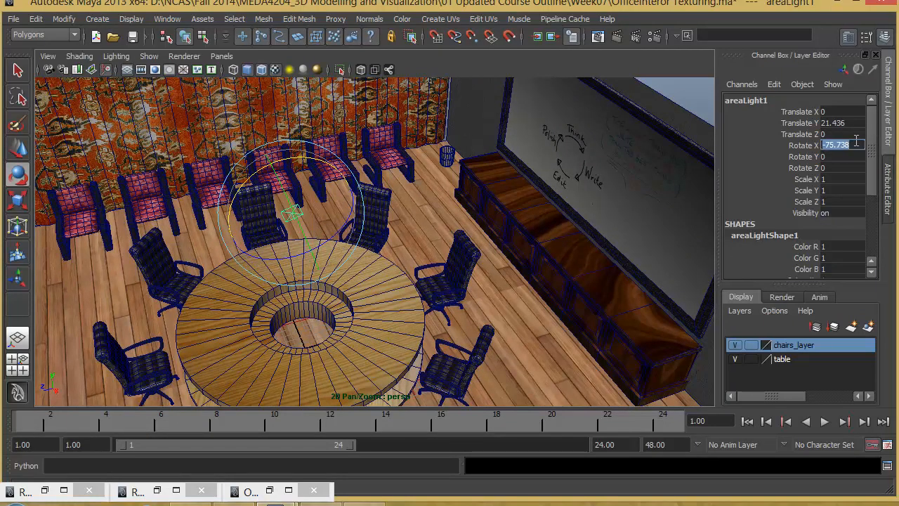
text(-90)
key(Return)
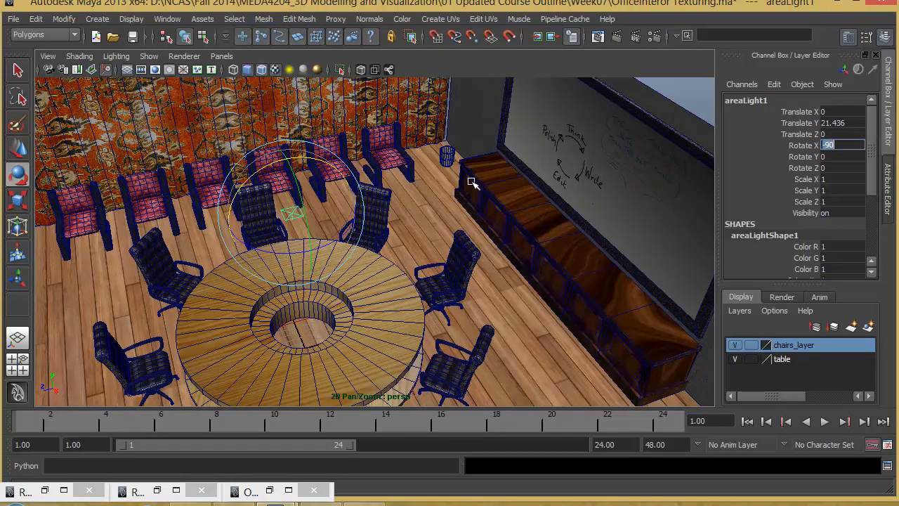
- Scale the area light uniformly to about 3.9, checking its size against the table in the top view
key(a)
key(r)
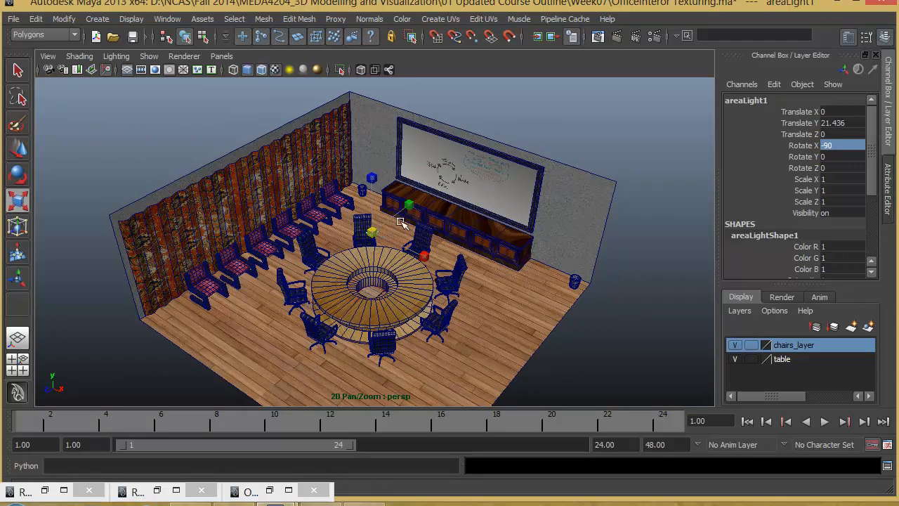
middle_drag(400, 222, 416, 219)
key(space)
key(space)
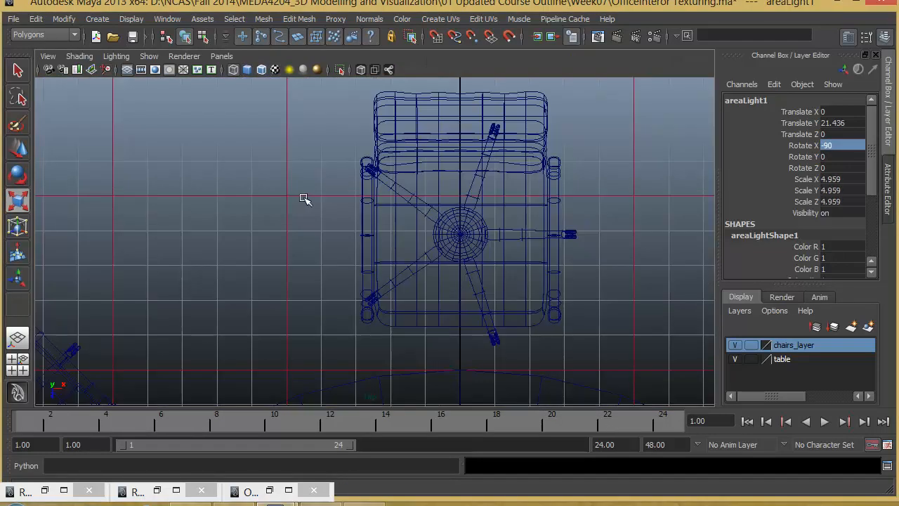
key(space)
key(space)
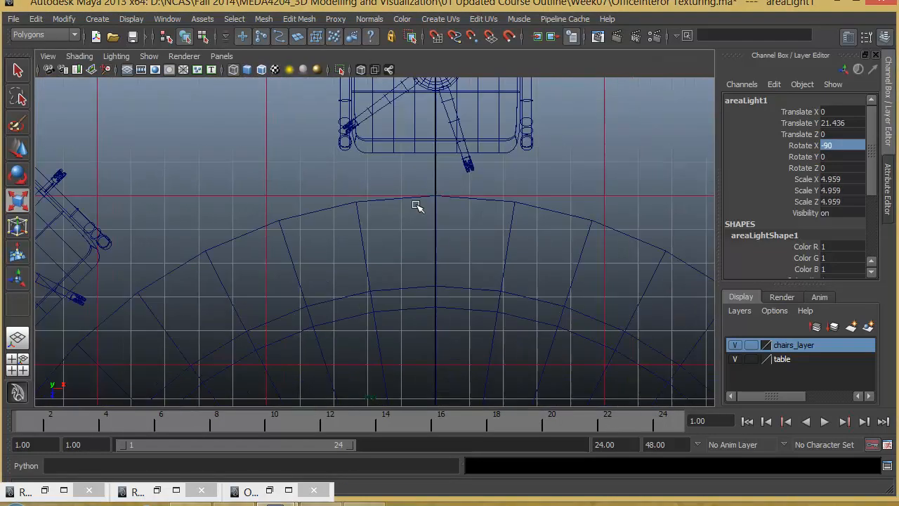
key(f)
middle_drag(391, 244, 340, 283)
alt+right_drag(396, 282, 193, 280)
alt+right_drag(544, 284, 392, 276)
key(ctrl+d)
key(w)
click(422, 270)
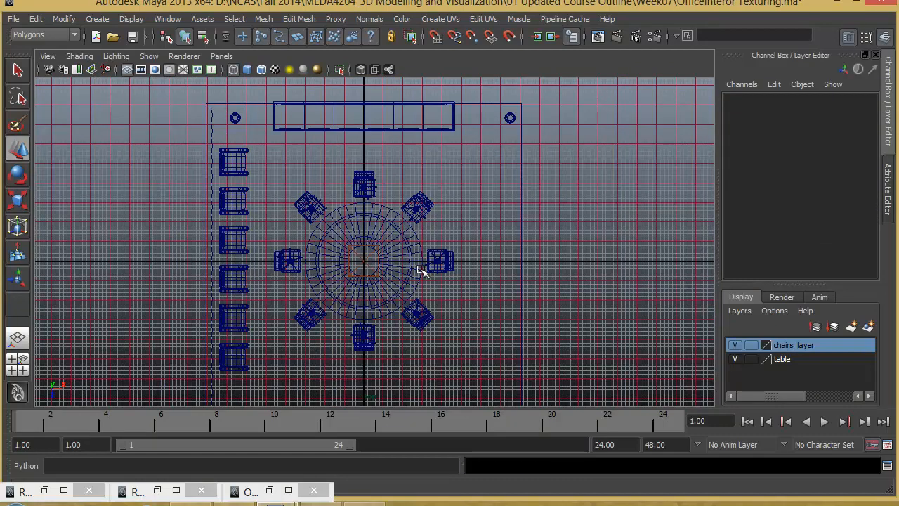
click(361, 257)
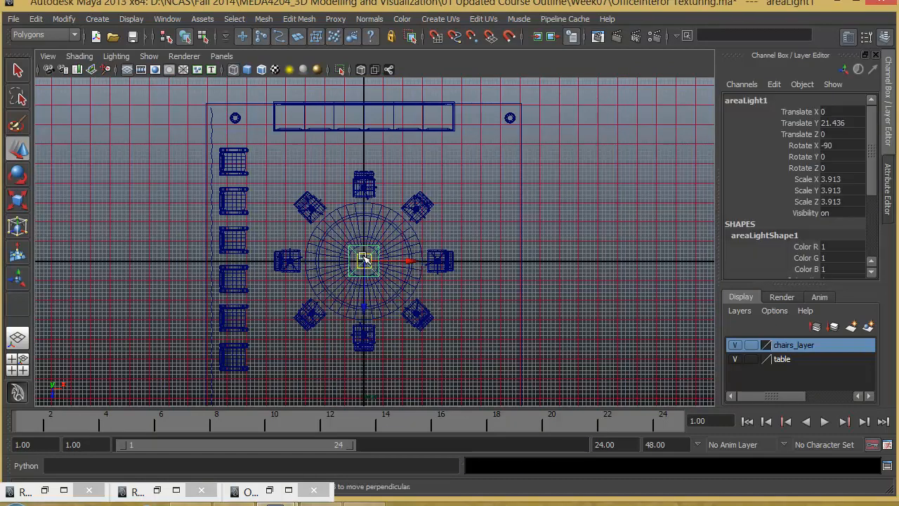
- Set the area light's intensity to 0.8 in its shape attributes
key(space)
key(space)
alt+right_drag(405, 191, 467, 209)
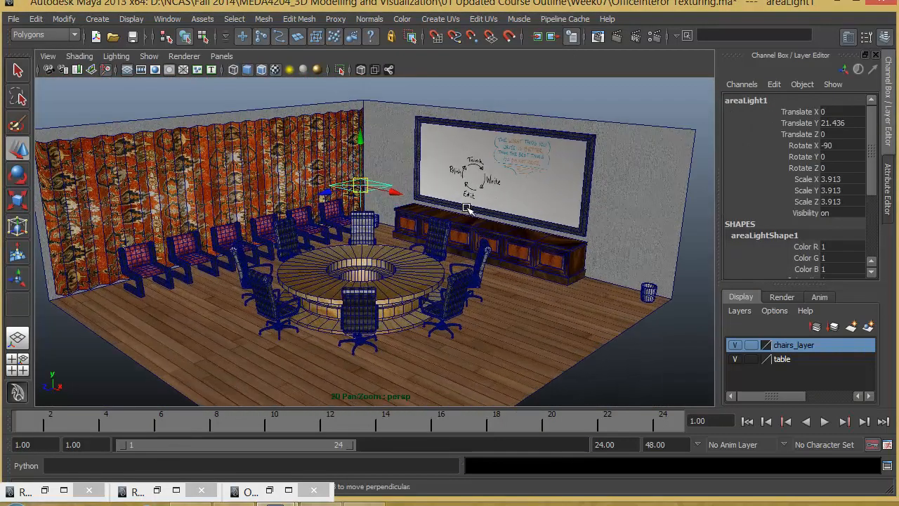
key(ctrl+a)
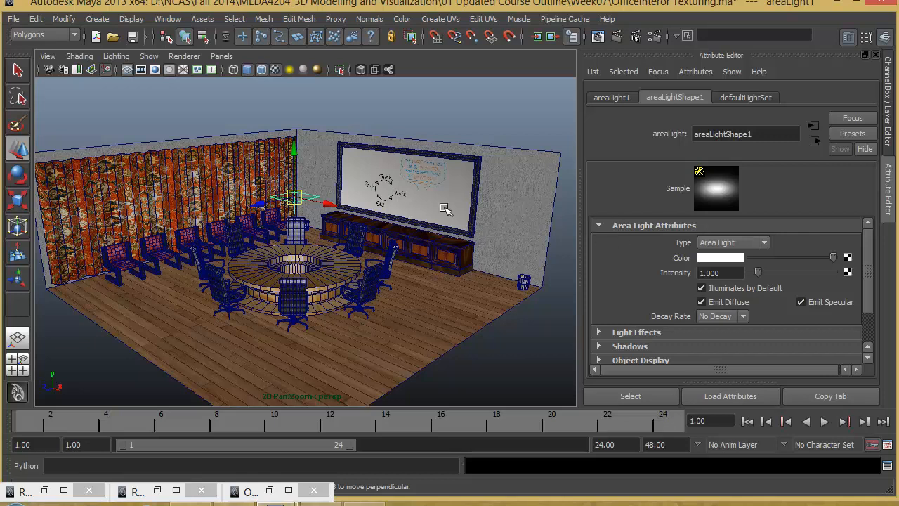
click(730, 272)
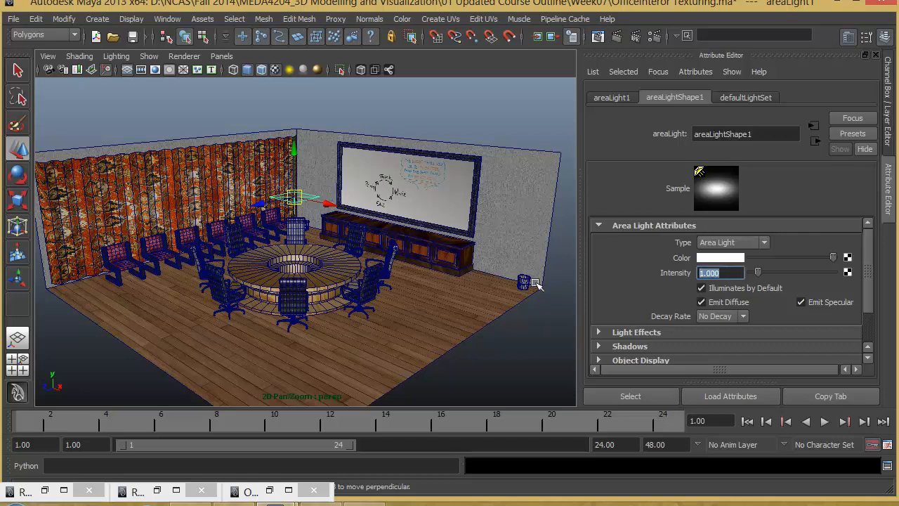
text(0.8)
key(Return)
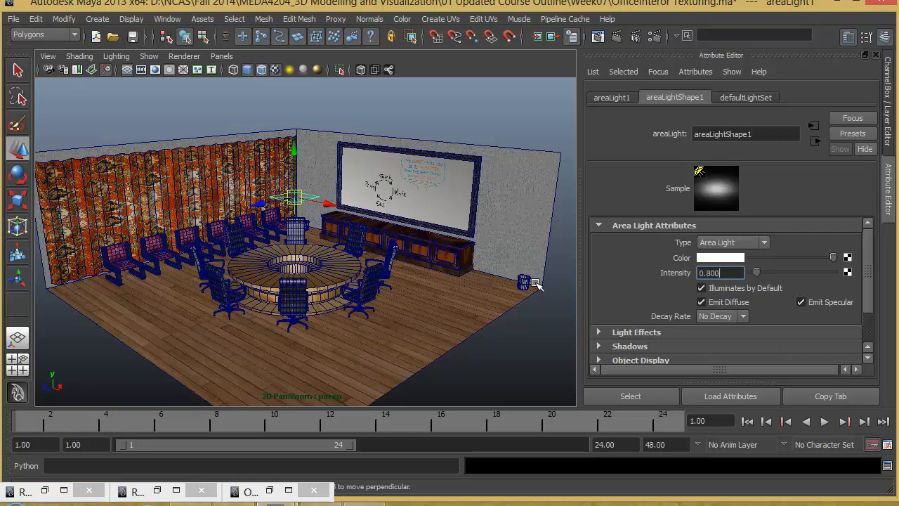
- Set the area light's raytrace Shadow Rays to 10
scroll(651, 306, down, 2)
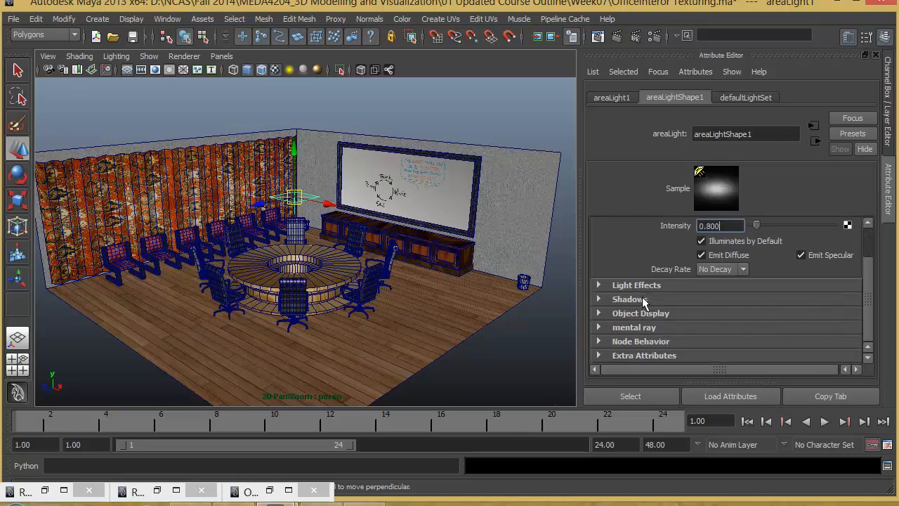
click(649, 300)
scroll(675, 315, down, 3)
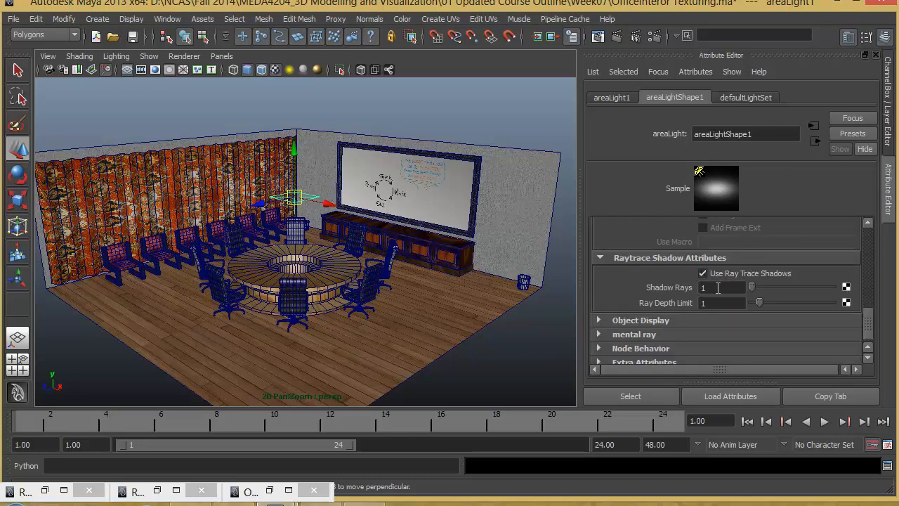
click(717, 287)
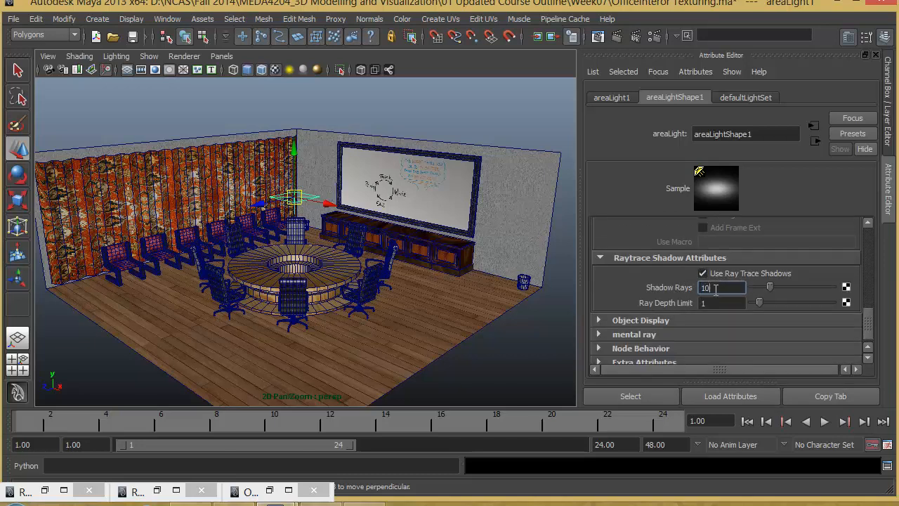
- Duplicate the area light and move the copy along X to beside the row of chairs at the curtain
alt+middle_drag(391, 289, 427, 320)
alt+right_drag(428, 320, 391, 304)
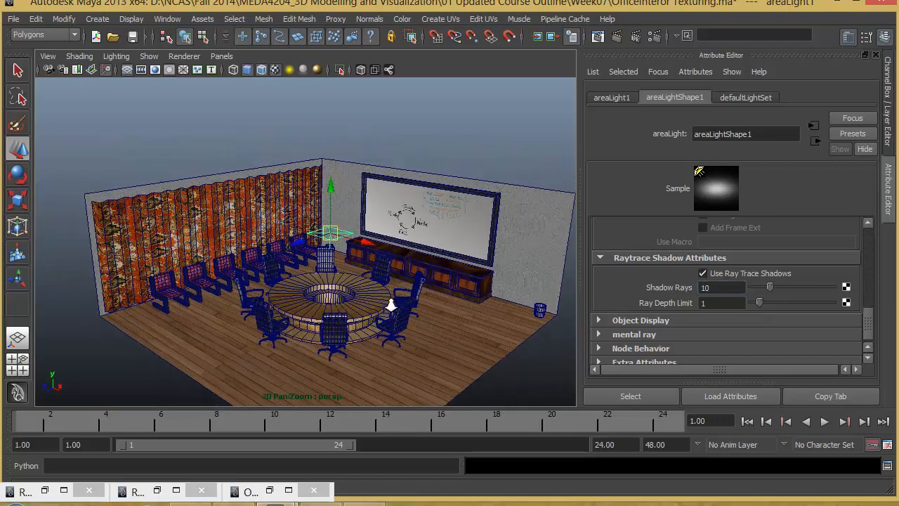
alt+drag(391, 304, 377, 339)
key(ctrl+d)
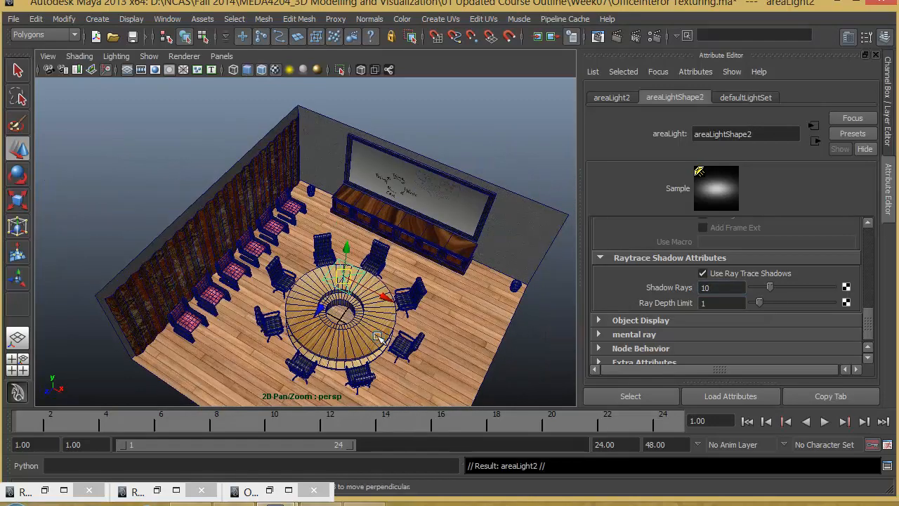
drag(388, 295, 257, 257)
key(space)
key(space)
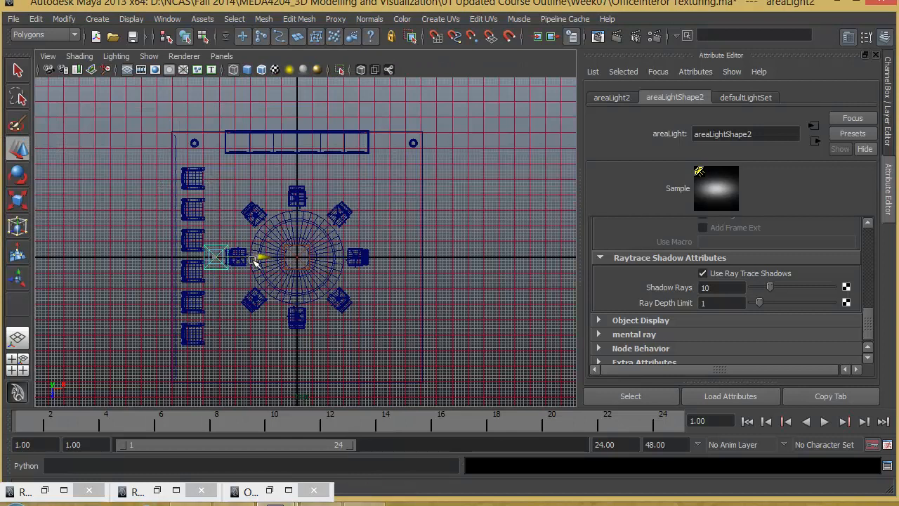
- Duplicate the light near the curtain and move the copy along X to the opposite side of the table
key(ctrl+d)
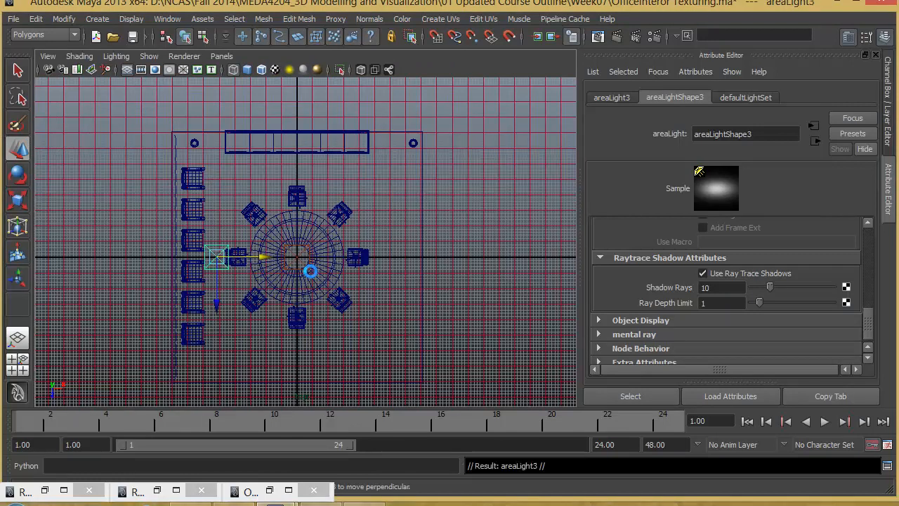
drag(261, 257, 420, 273)
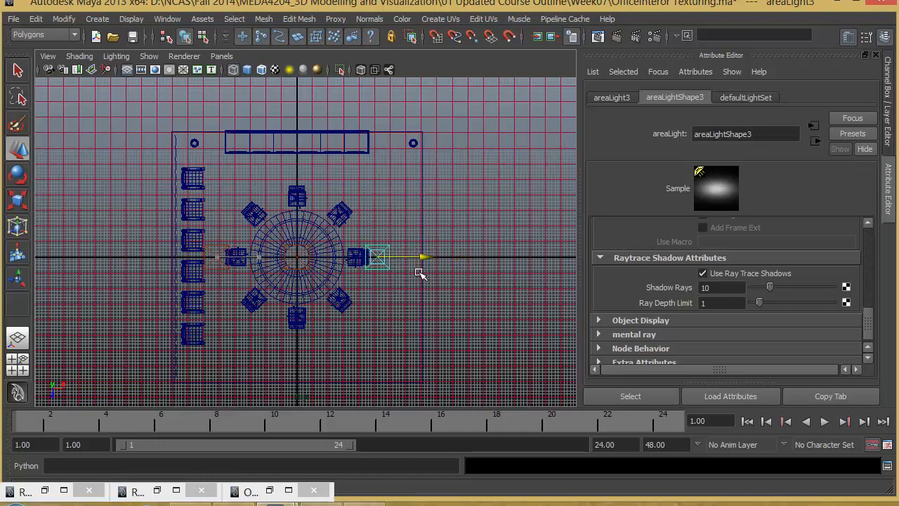
scroll(419, 273, up, 2)
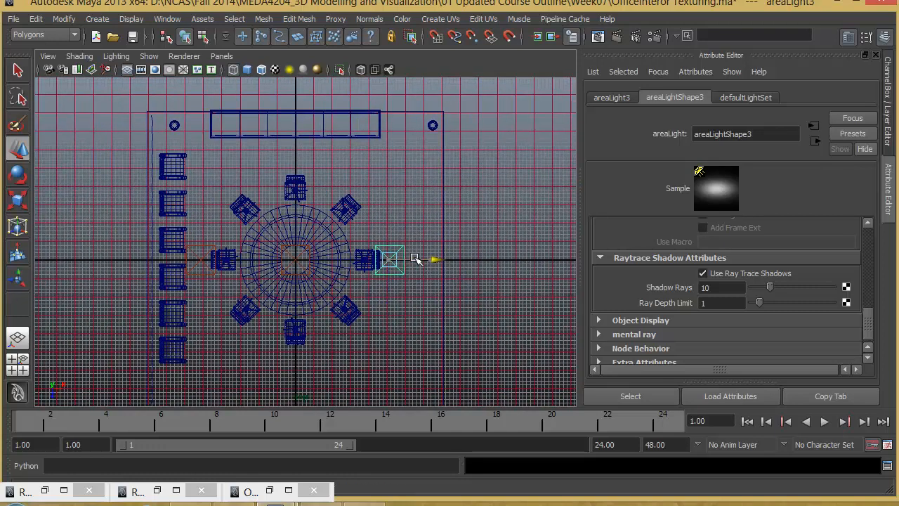
- Select all three area lights, duplicate them, and move the copies along Z to a row in front of the cabinets
alt+middle_drag(384, 272, 407, 246)
alt+right_drag(411, 245, 532, 224)
alt+right_drag(485, 241, 291, 238)
click(319, 234)
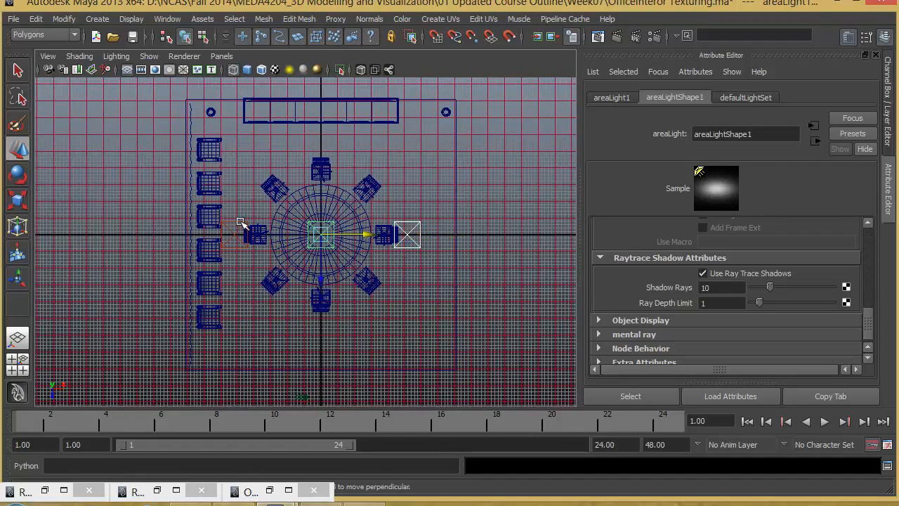
click(240, 223)
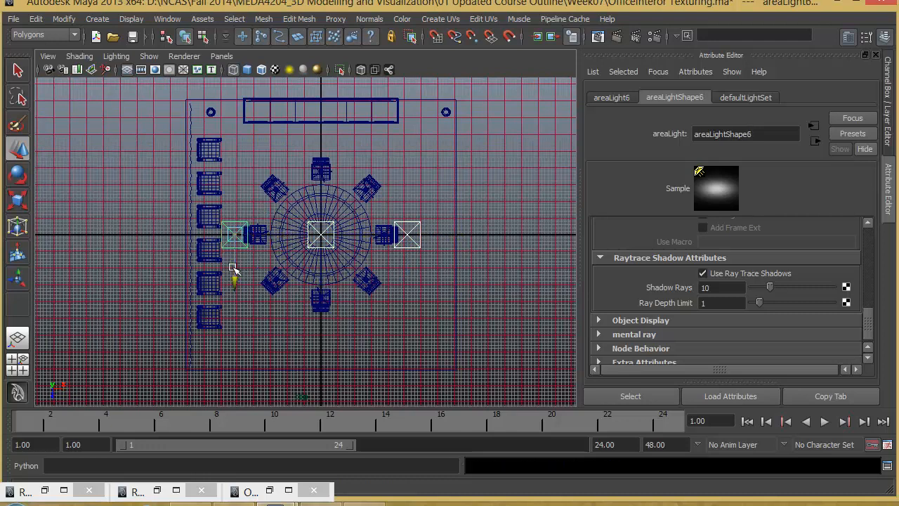
drag(235, 275, 251, 175)
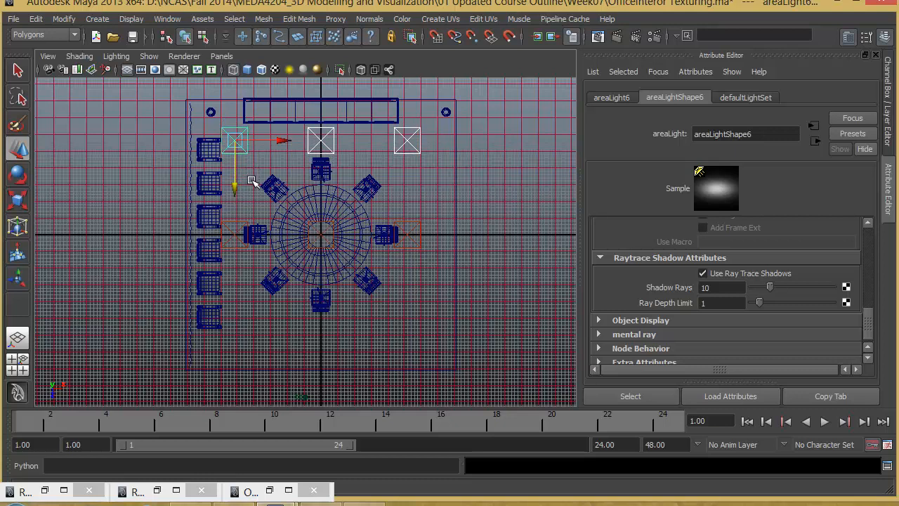
- Duplicate the three area lights in front of the cabinets and move the copies along Z to the opposite side of the table
drag(239, 172, 249, 361)
key(ctrl+d)
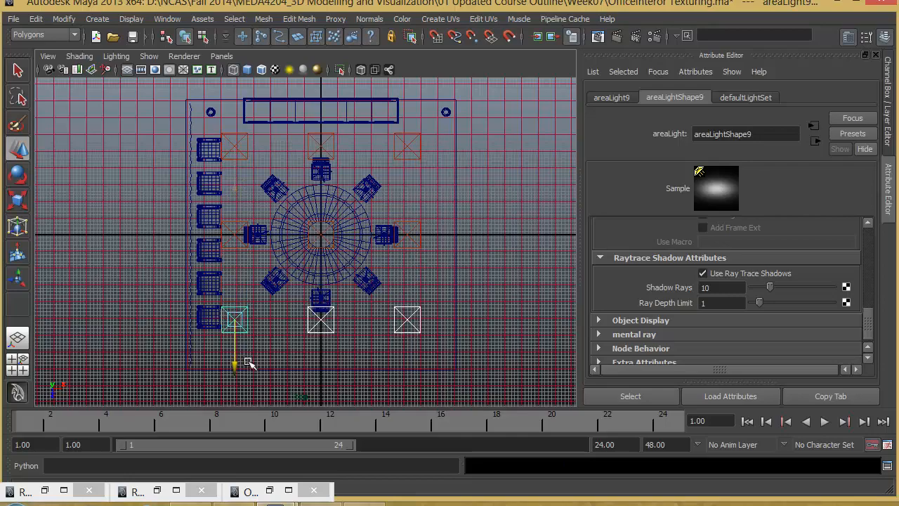
- Select all nine area lights in the perspective view and group them
key(space)
key(space)
alt+drag(393, 240, 377, 206)
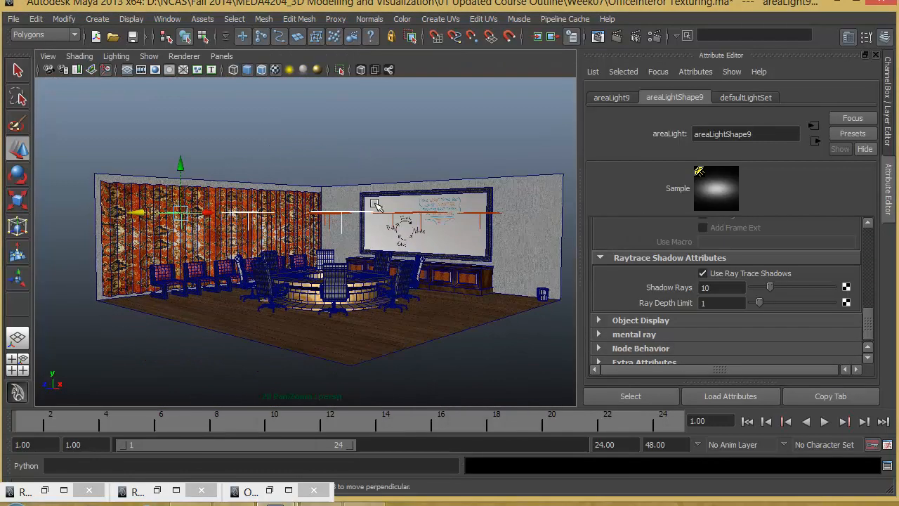
alt+drag(350, 254, 371, 265)
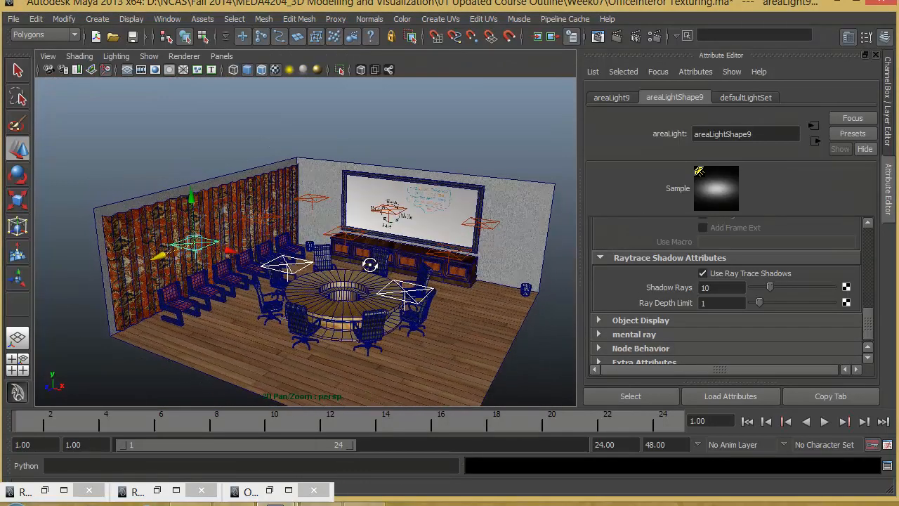
click(260, 217)
click(480, 223)
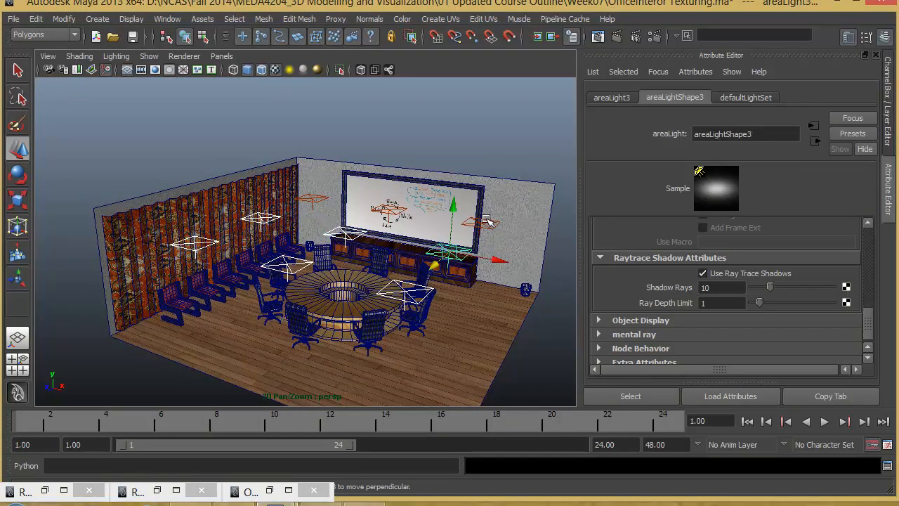
click(390, 210)
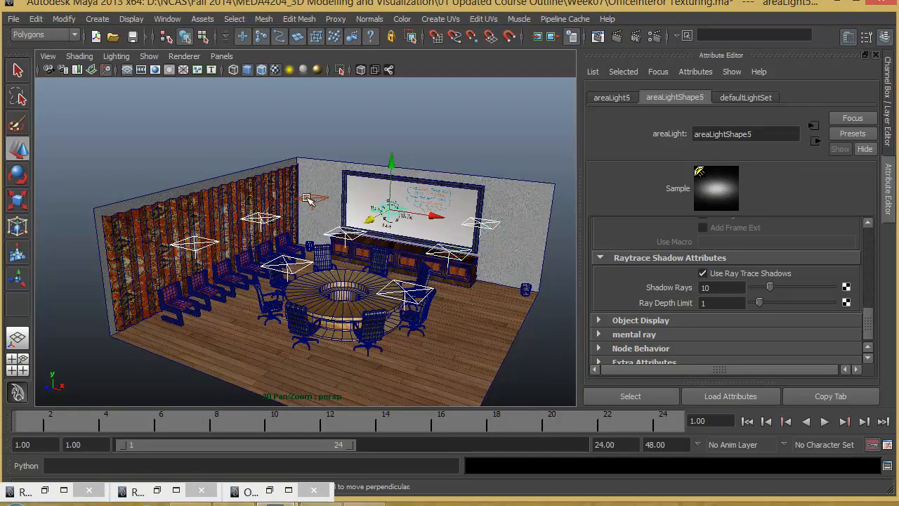
key(ctrl+g)
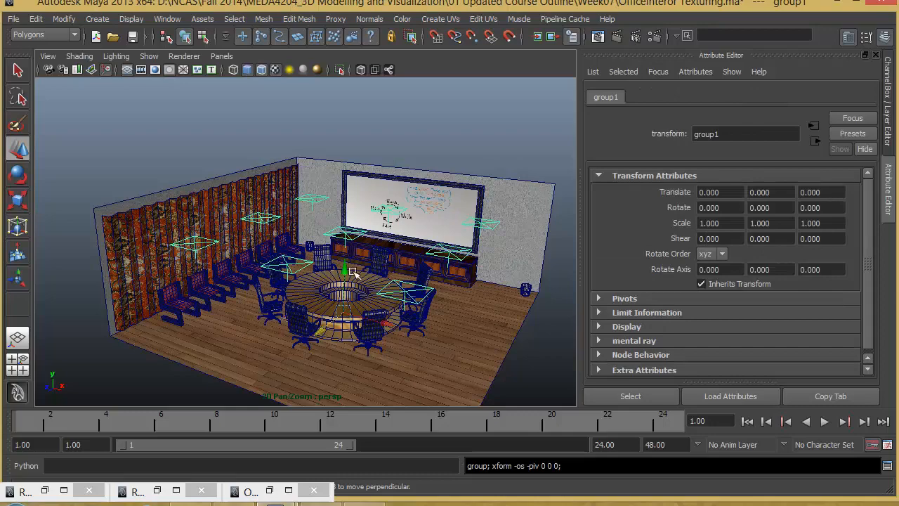
- Raise the light group along Y by about 9.632, to the top edge of the walls
key(space)
key(space)
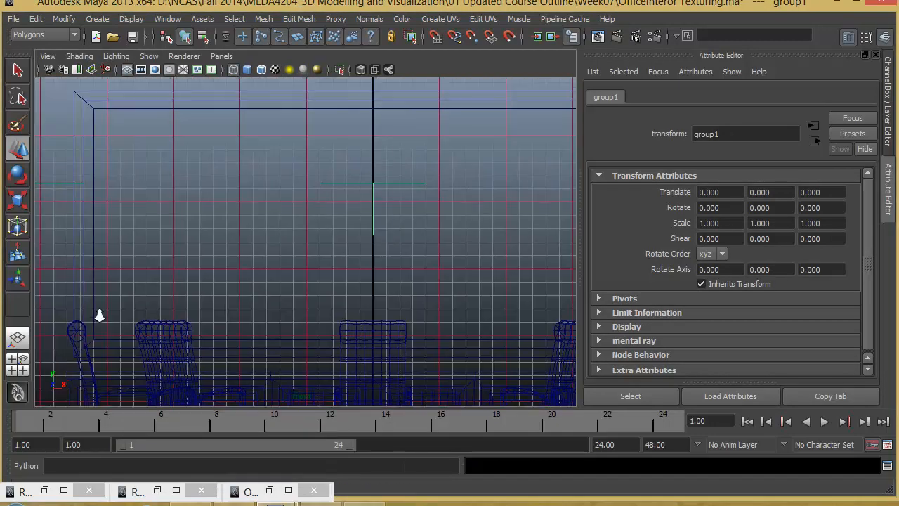
scroll(432, 301, down, 5)
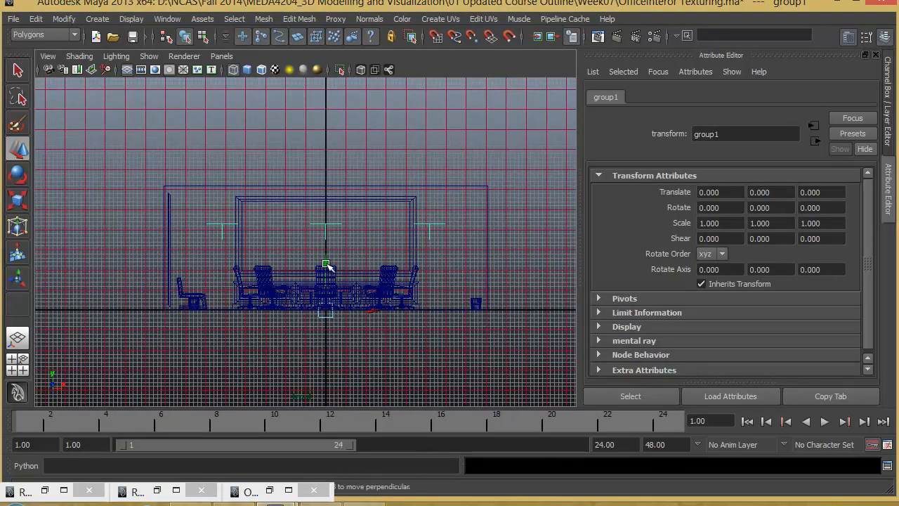
drag(328, 267, 328, 233)
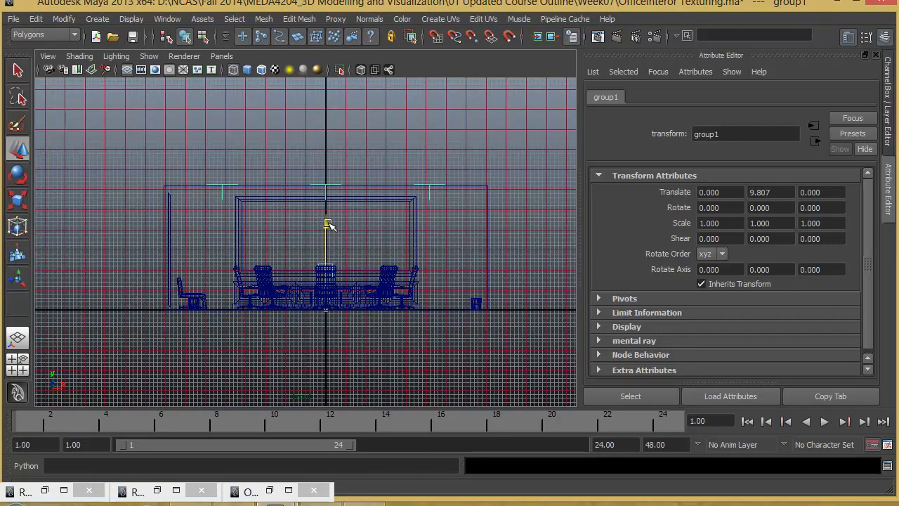
- Bring the perspective camera inside the room, facing the conference table, the curtain and the whiteboard
key(space)
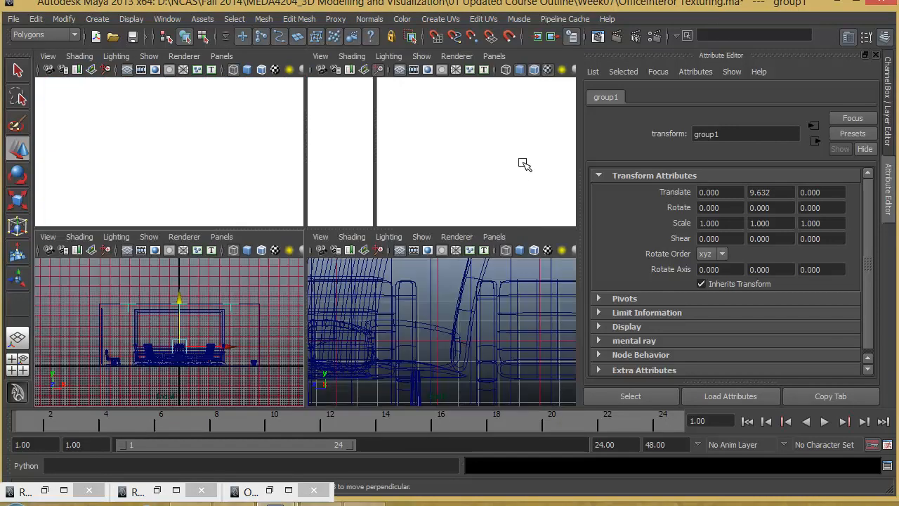
key(space)
key(space)
key(space)
alt+drag(496, 182, 418, 265)
alt+right_drag(418, 265, 504, 284)
alt+middle_drag(504, 284, 388, 260)
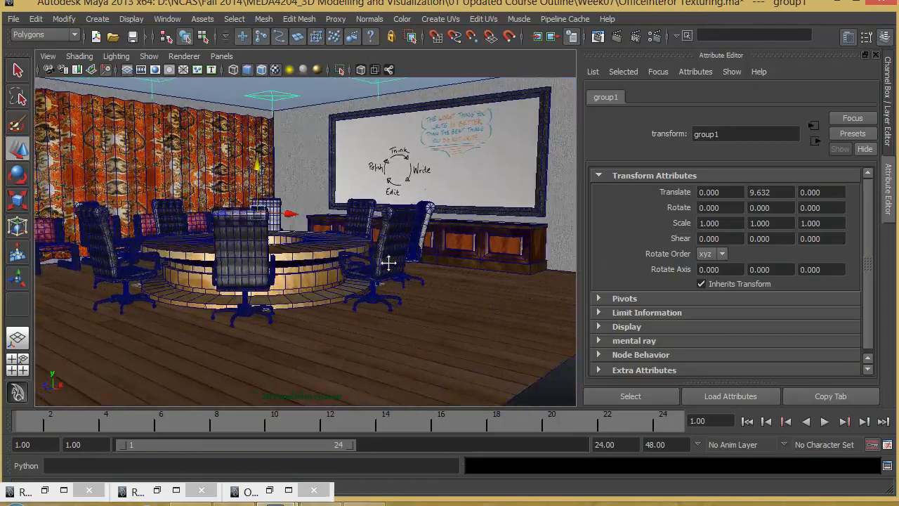
alt+right_drag(389, 261, 386, 255)
alt+middle_drag(386, 255, 419, 265)
alt+right_drag(419, 265, 501, 270)
- Show the resolution gate and reframe the camera so the table, chairs, curtain and part of the whiteboard fit inside it
click(156, 70)
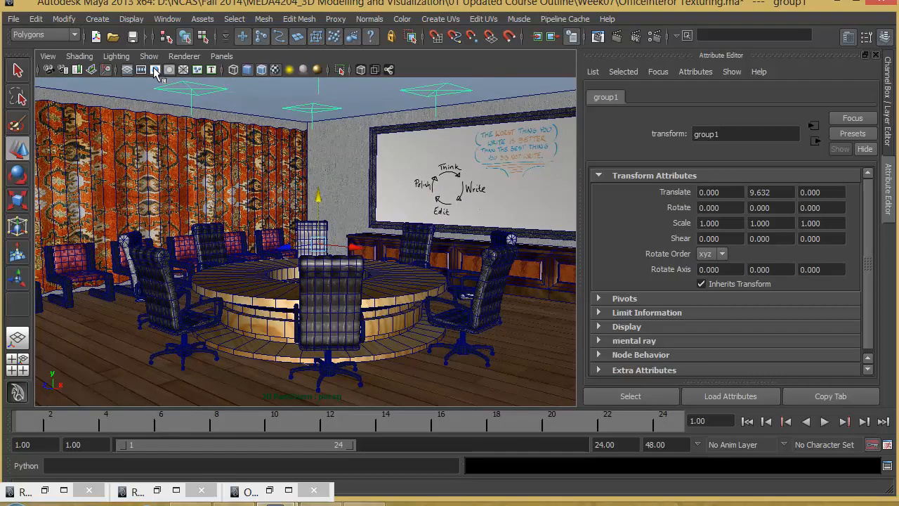
alt+right_drag(365, 229, 336, 234)
alt+middle_drag(335, 235, 328, 232)
alt+drag(328, 233, 344, 219)
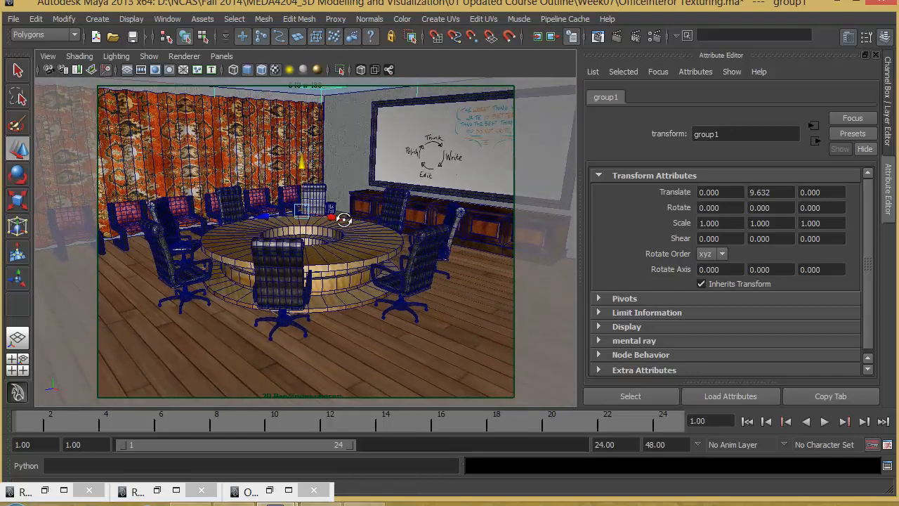
alt+middle_drag(355, 218, 367, 219)
mouse_move(361, 221)
alt+mouse_down()
mouse_move(345, 221)
mouse_move(358, 221)
alt+mouse_up()
- Keep the previous render image, render the newly framed view with mental ray, and minimize the render window
click(598, 37)
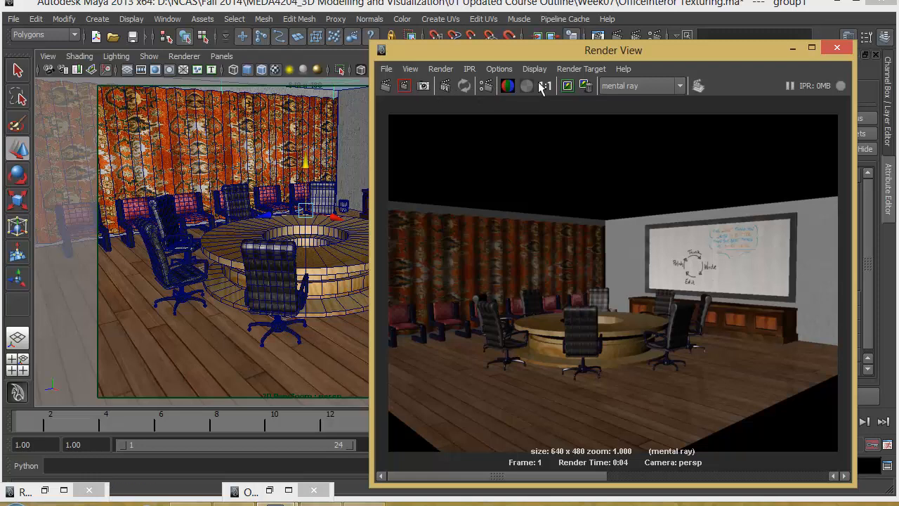
click(567, 87)
click(402, 85)
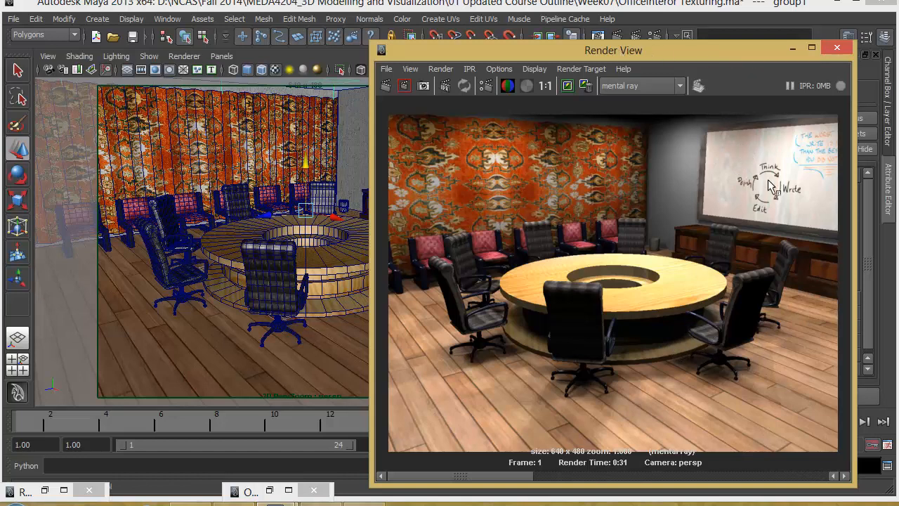
click(793, 48)
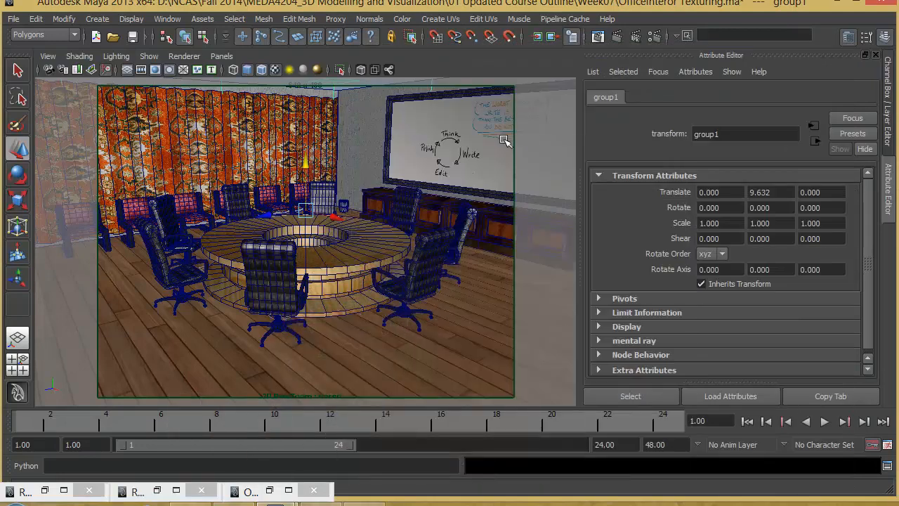
- Set the reflectivity of the whiteboard's Whiteboard material to 0
click(484, 147)
right_click(442, 149)
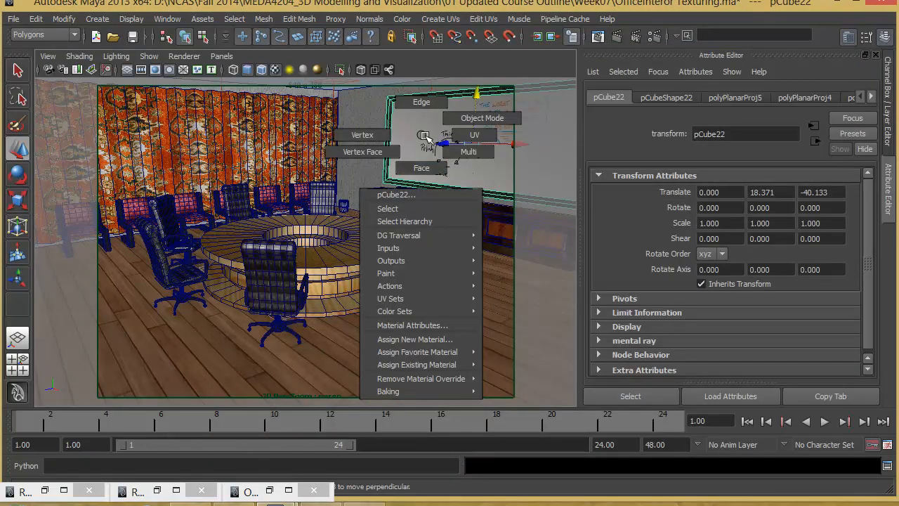
click(870, 97)
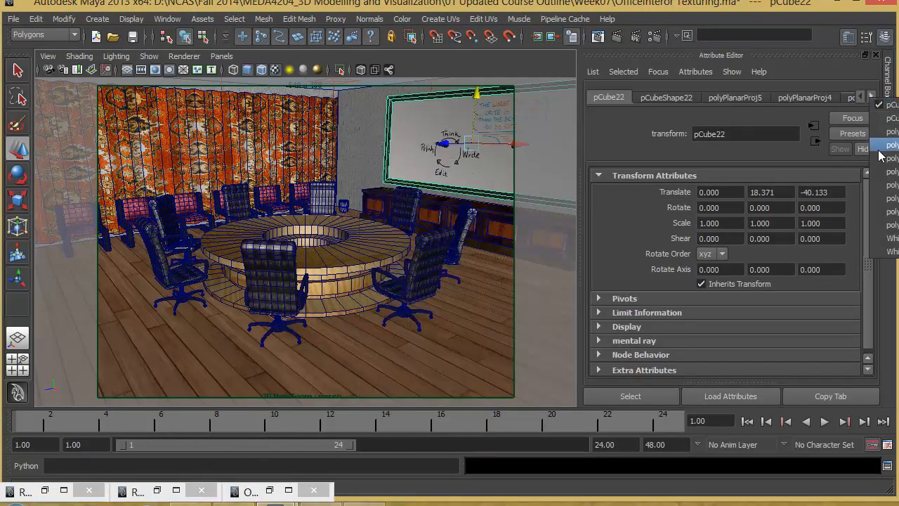
click(892, 251)
scroll(621, 318, down, 5)
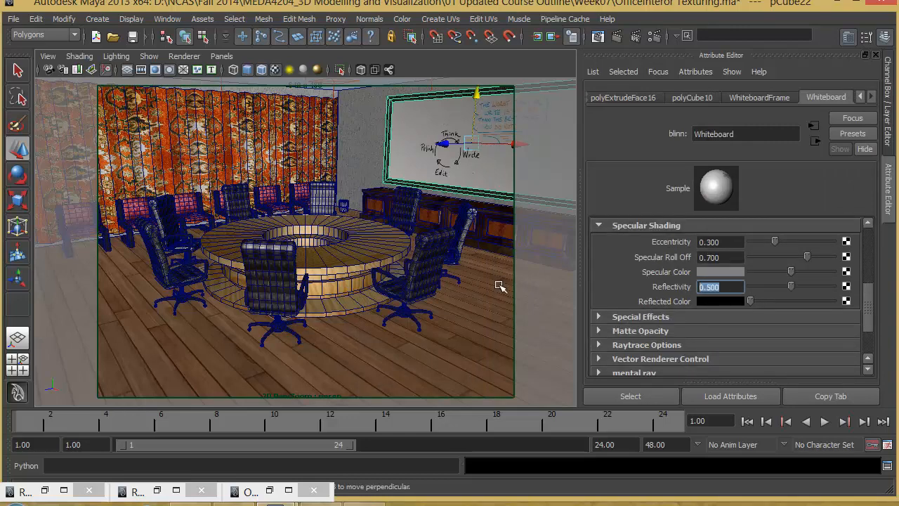
text(0.)
key(Return)
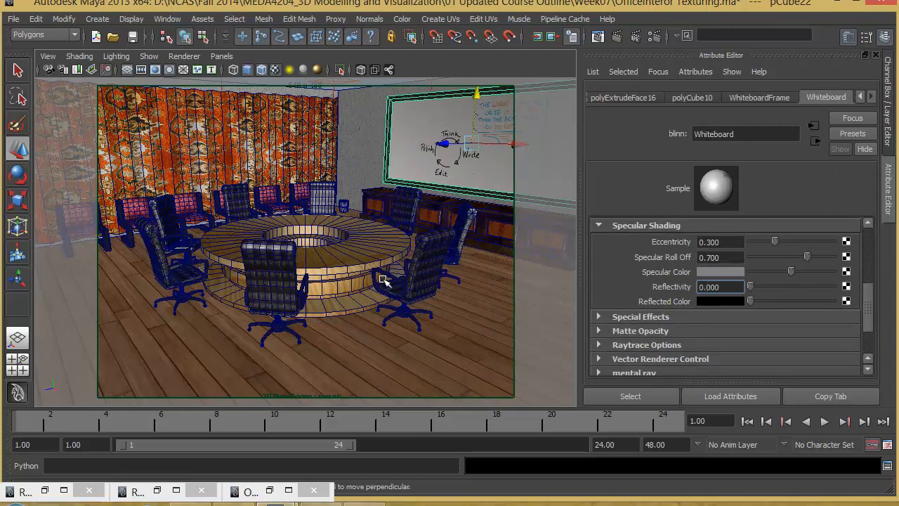
- Set the chair's SeatSide material reflectivity to 0, and check the BlueSeat and SeatSide materials on the neighbouring chair
click(290, 268)
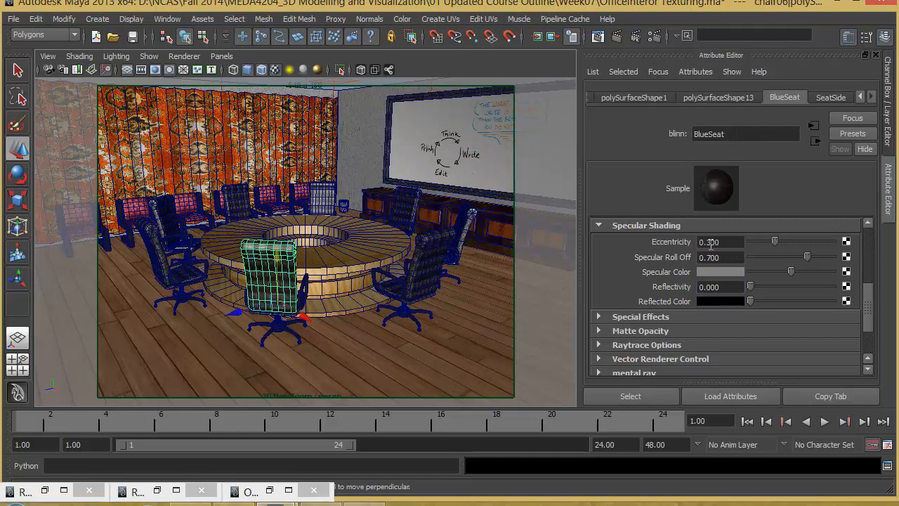
click(831, 98)
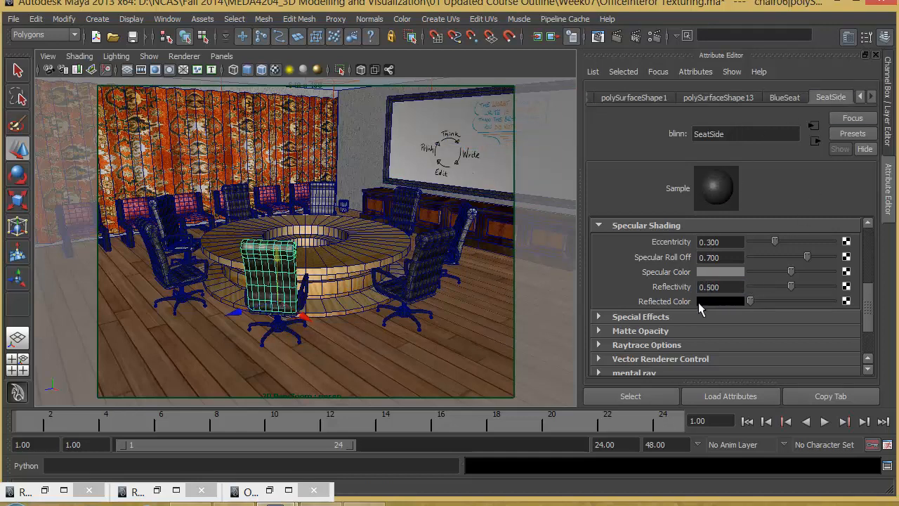
double_click(708, 287)
text(0)
key(Return)
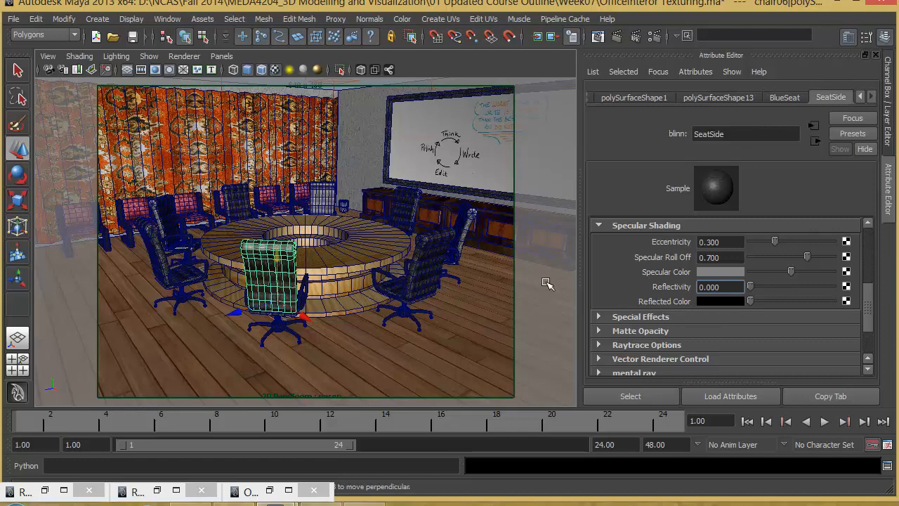
click(434, 252)
click(783, 97)
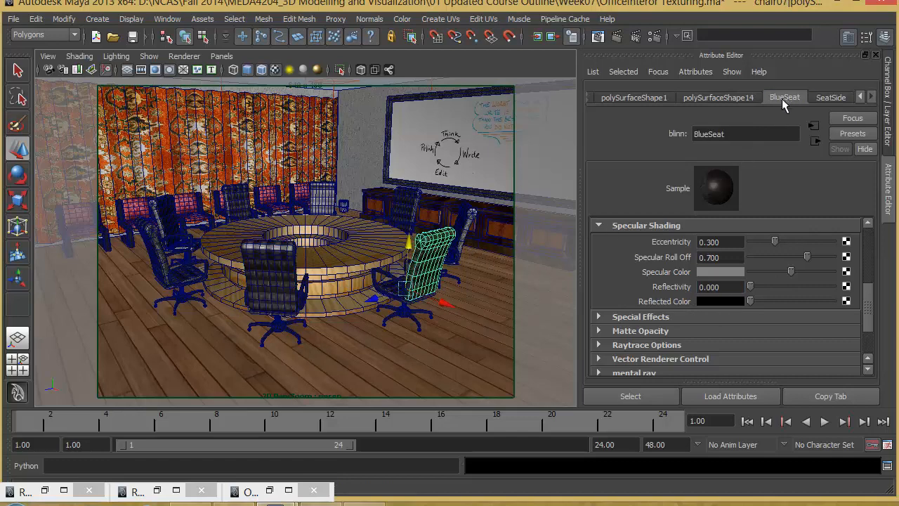
click(823, 97)
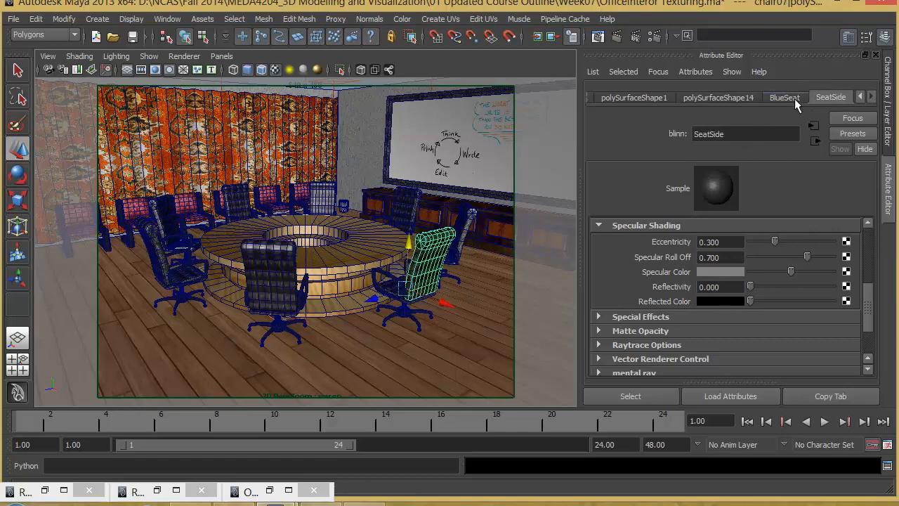
click(794, 98)
click(825, 96)
- Set the Floor material's reflectivity to 0.03
click(362, 384)
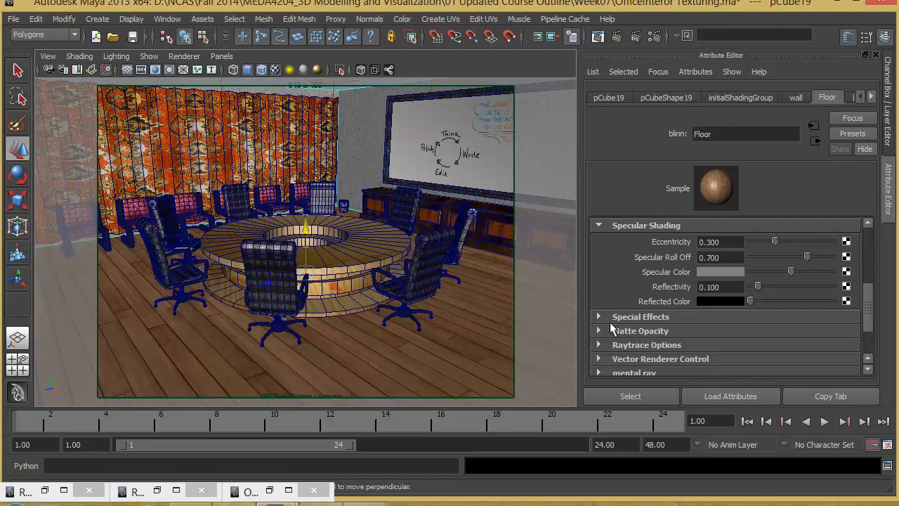
click(729, 286)
text(0.0)
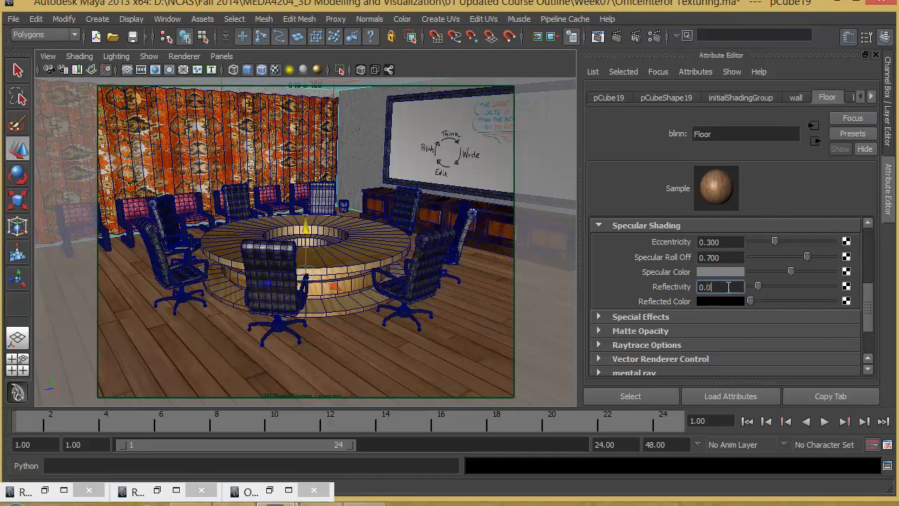
text(3)
key(Return)
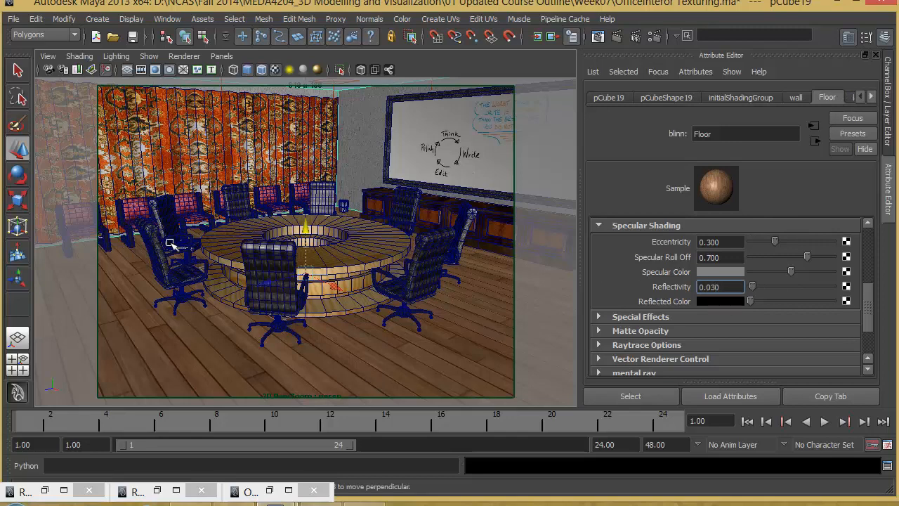
- Keep the current image in the render window and render the perspective view again with mental ray
click(598, 35)
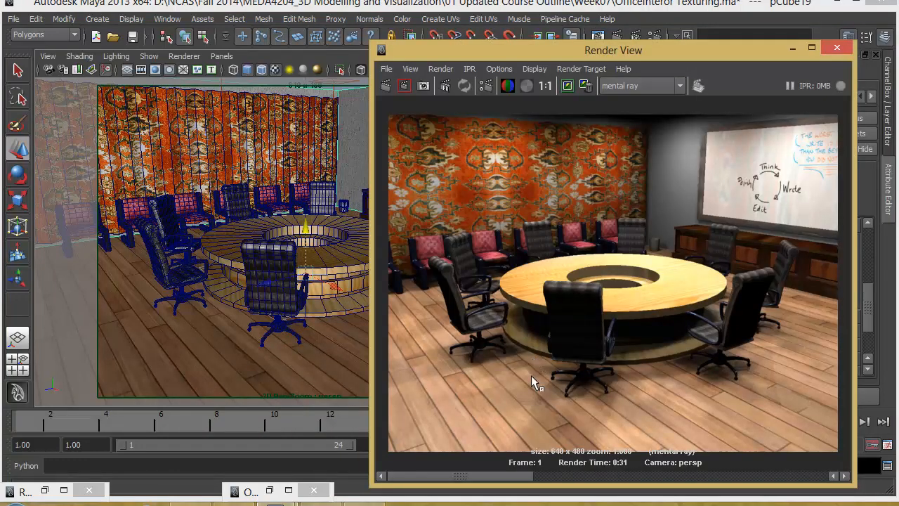
mouse_move(458, 475)
mouse_down()
mouse_move(583, 472)
mouse_move(474, 473)
mouse_up()
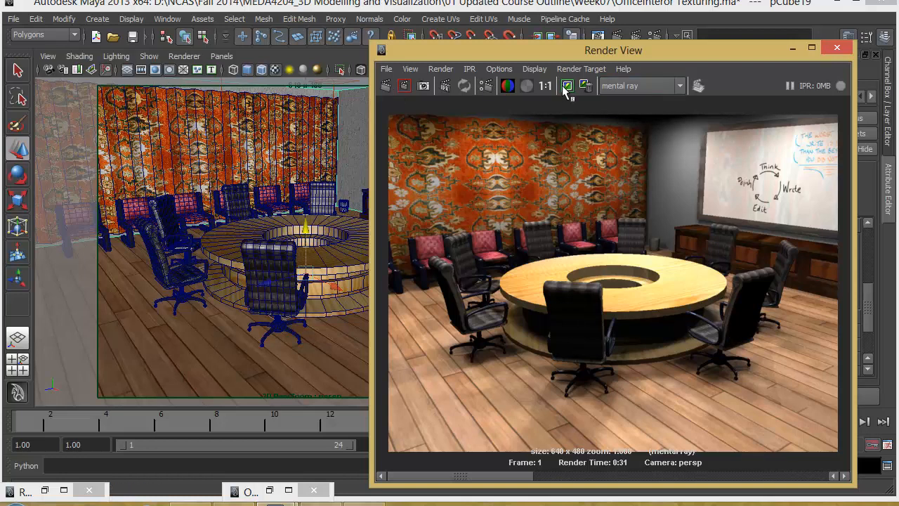
click(386, 85)
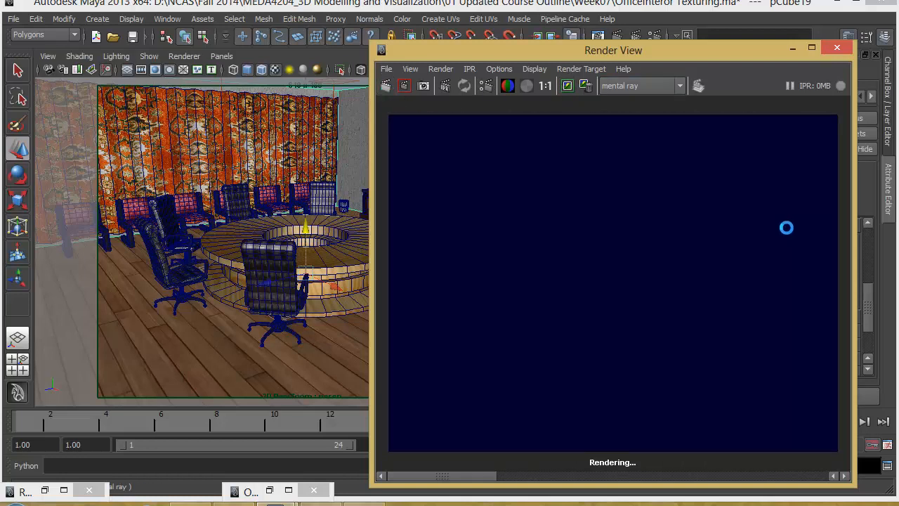